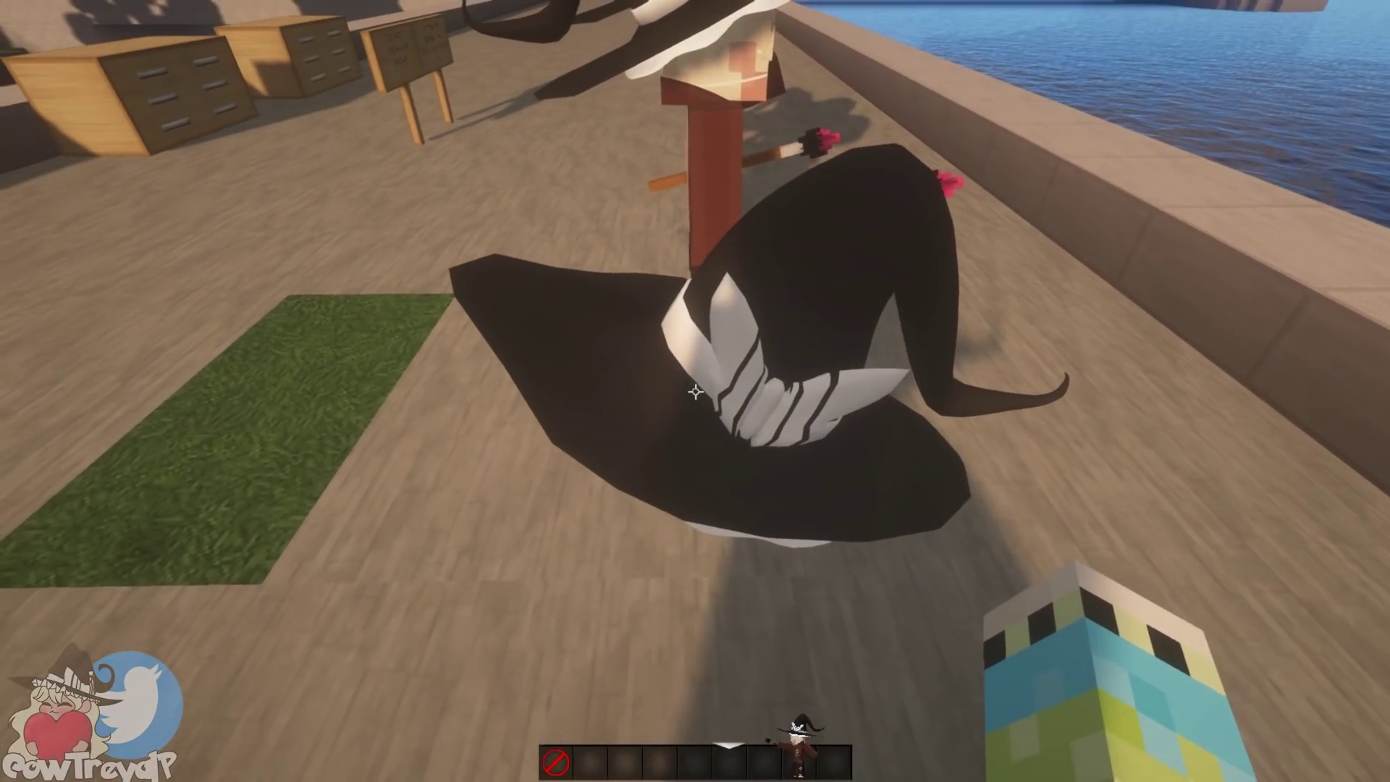
Step: Open the Witch_Hat model block's morph editor, inspect the hat from several angles, and return to the world
right_click(695, 391)
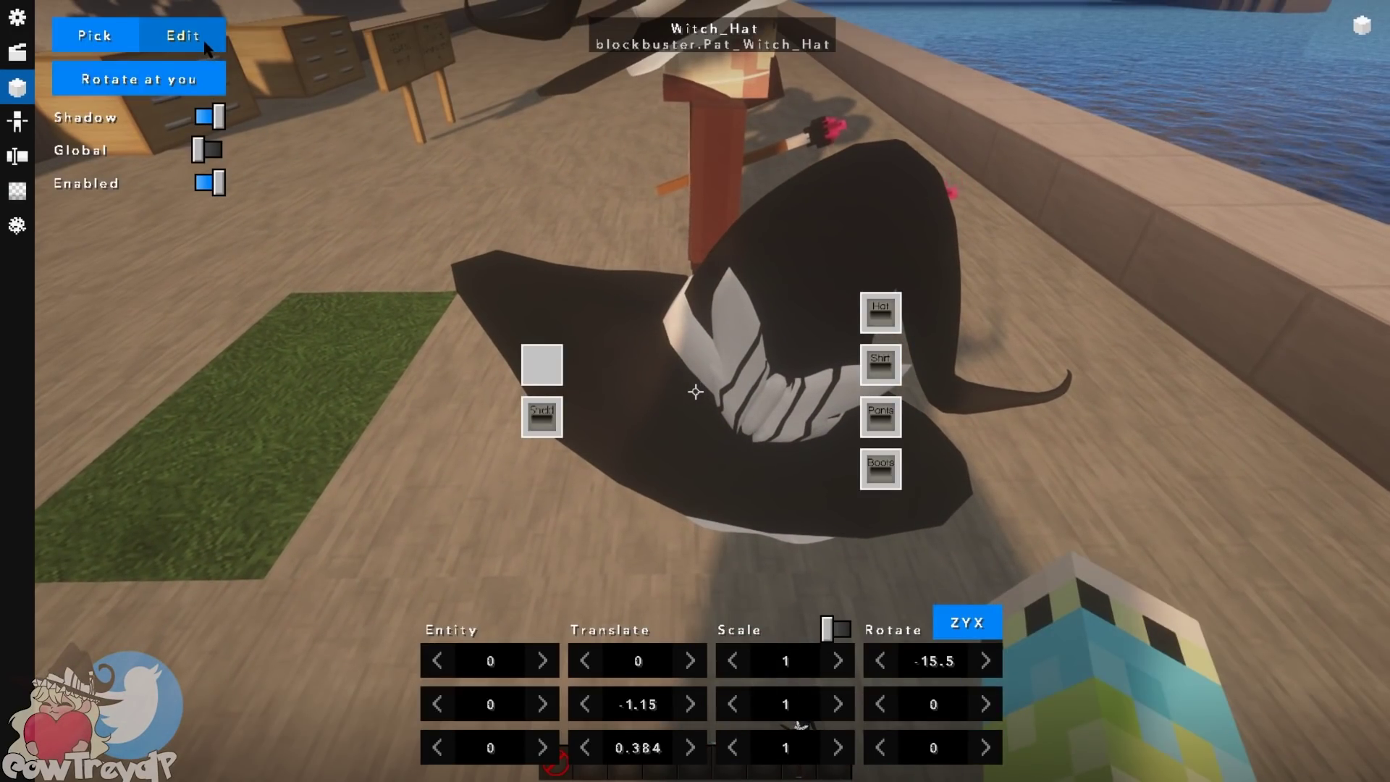
left_click(183, 35)
left_click_drag(750, 363, 647, 76)
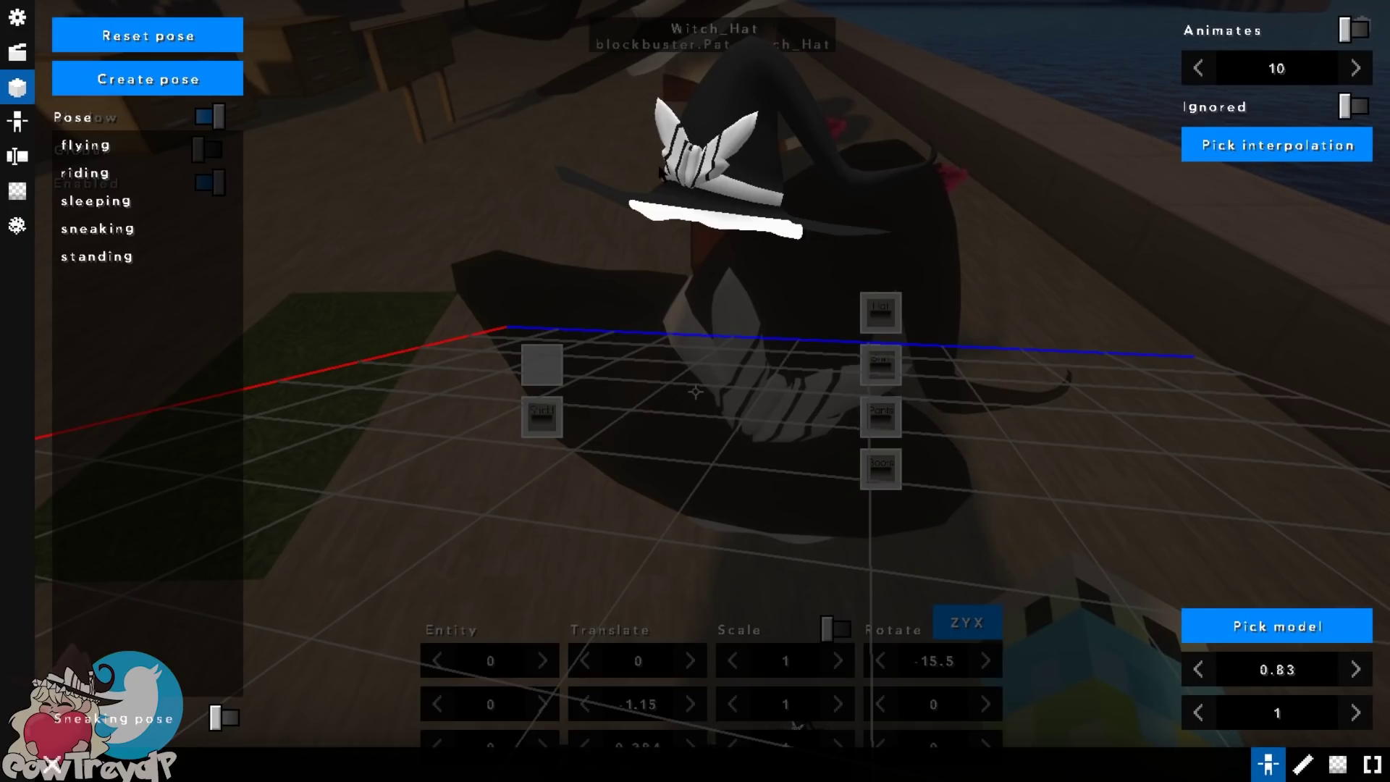
left_click_drag(908, 124, 476, 107)
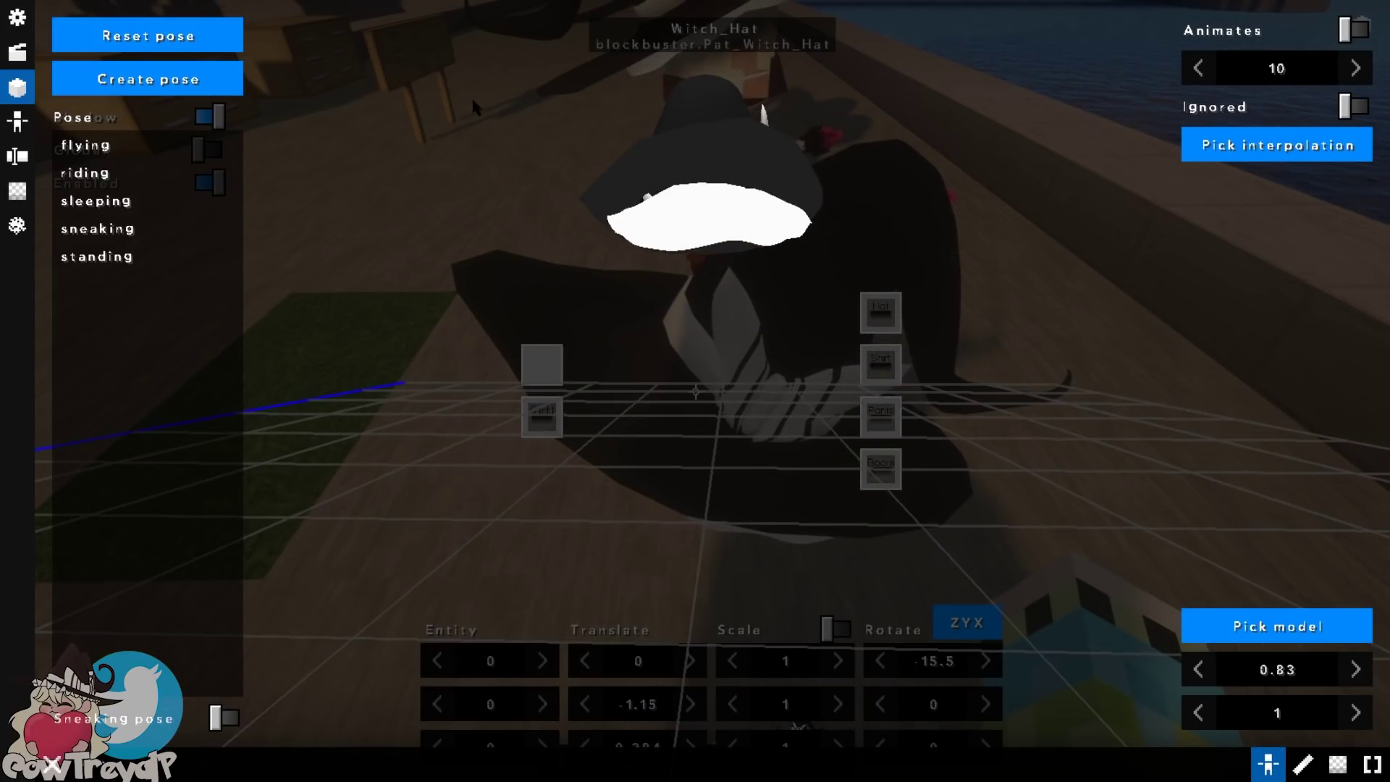
left_click_drag(892, 214, 888, 261)
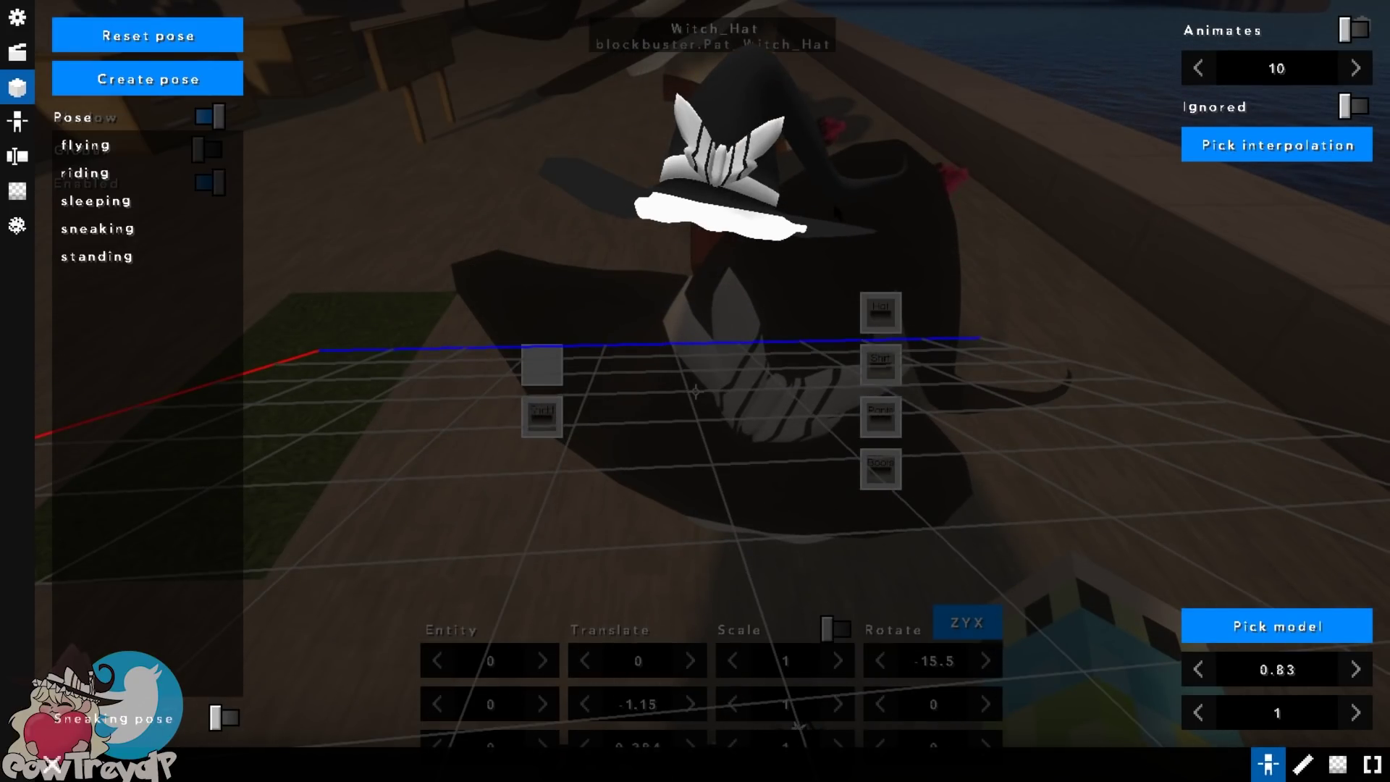
key("Escape")
key("Escape")
key("Escape")
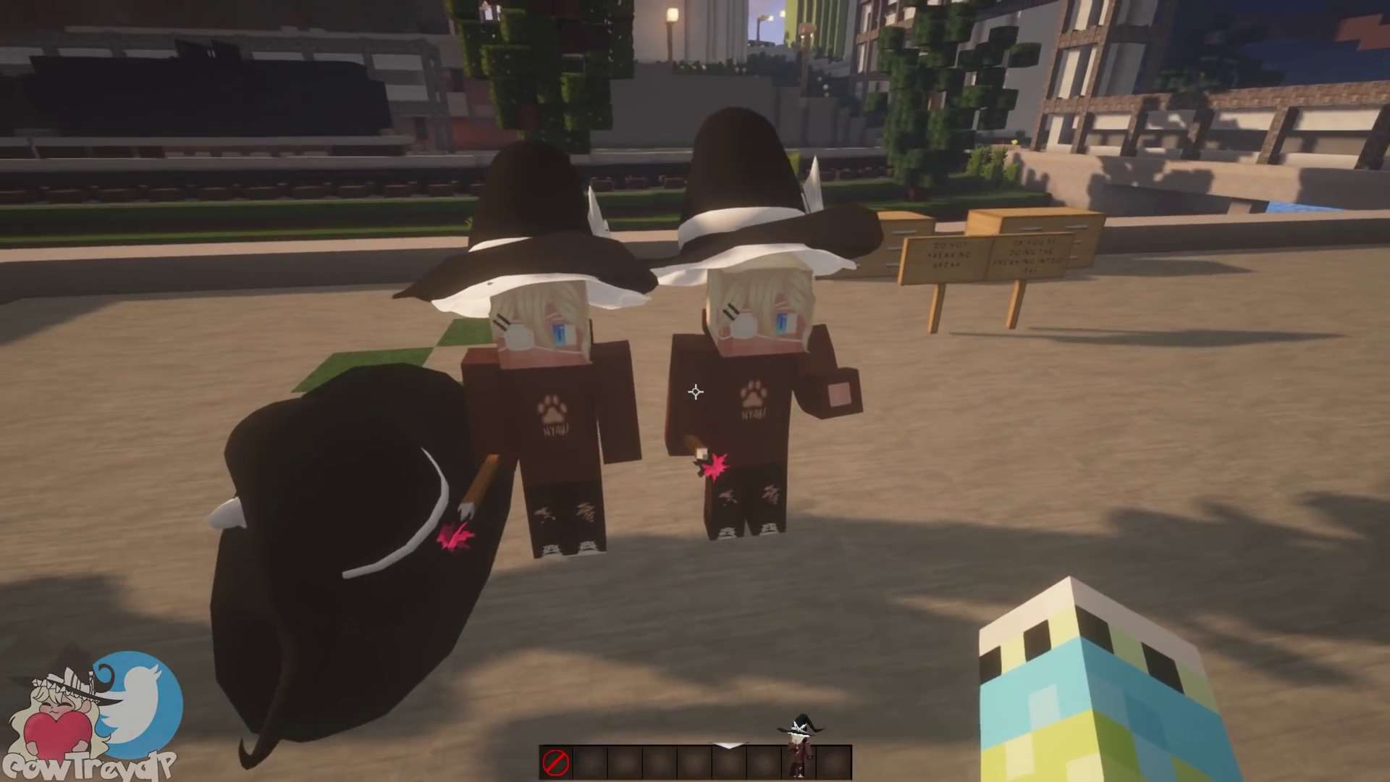
Step: Take Minecraft out of fullscreen, clear it from view, and switch to the Premiere Pro project
key("w")
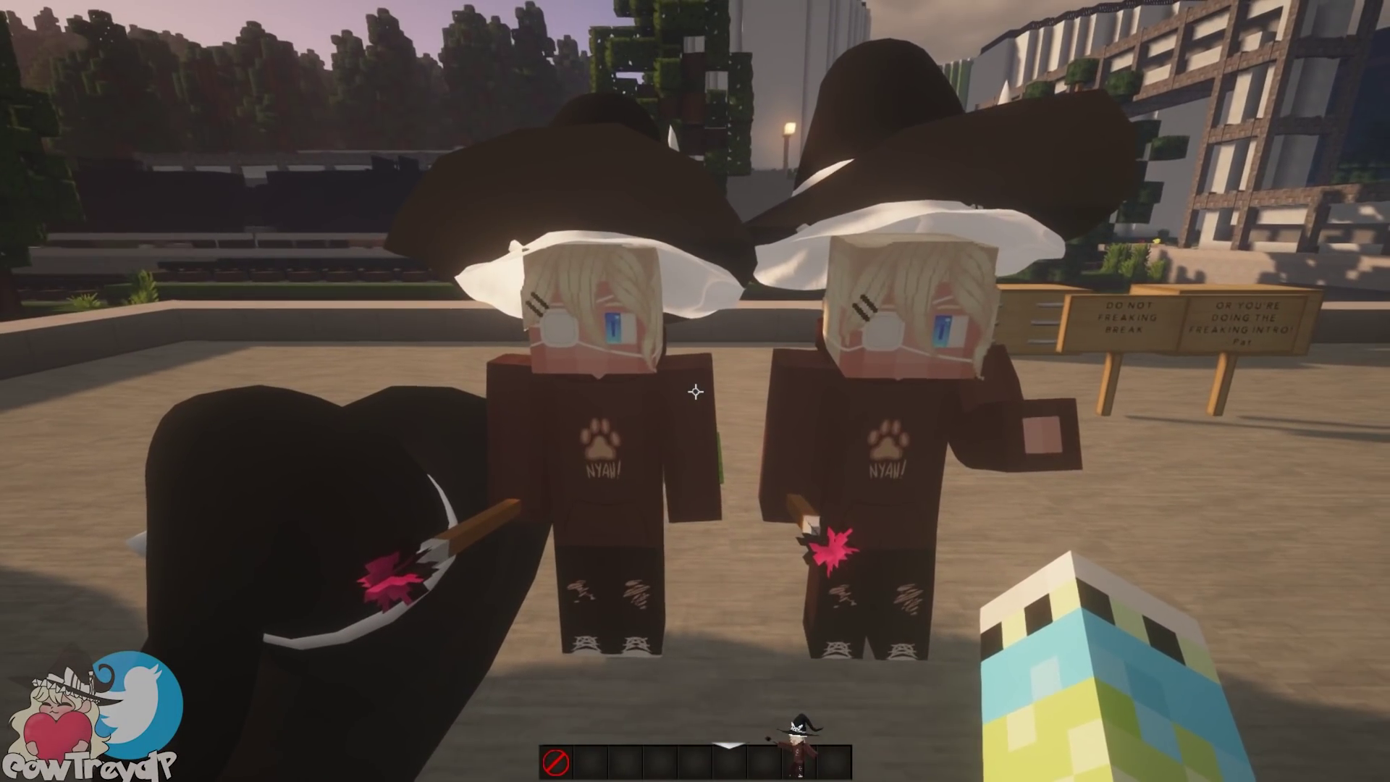
key("e")
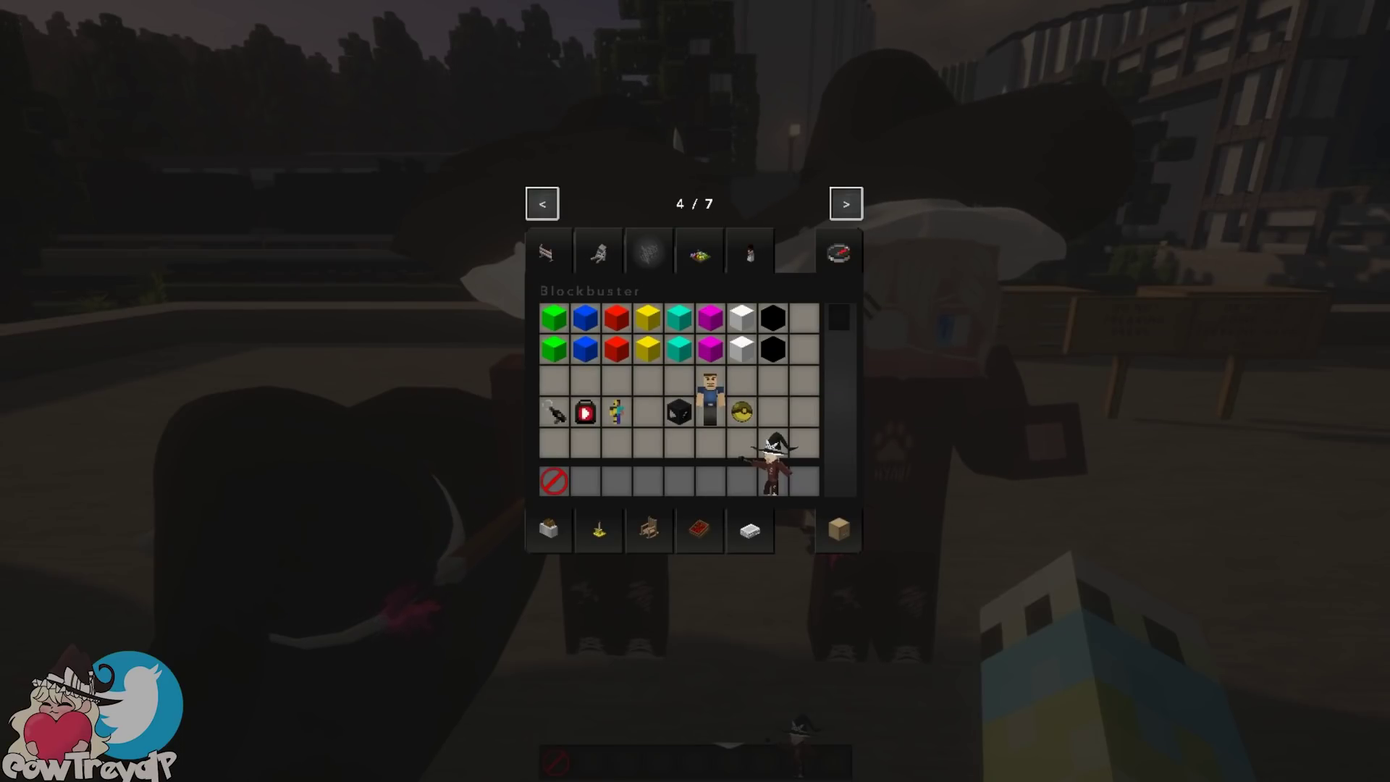
key("F11")
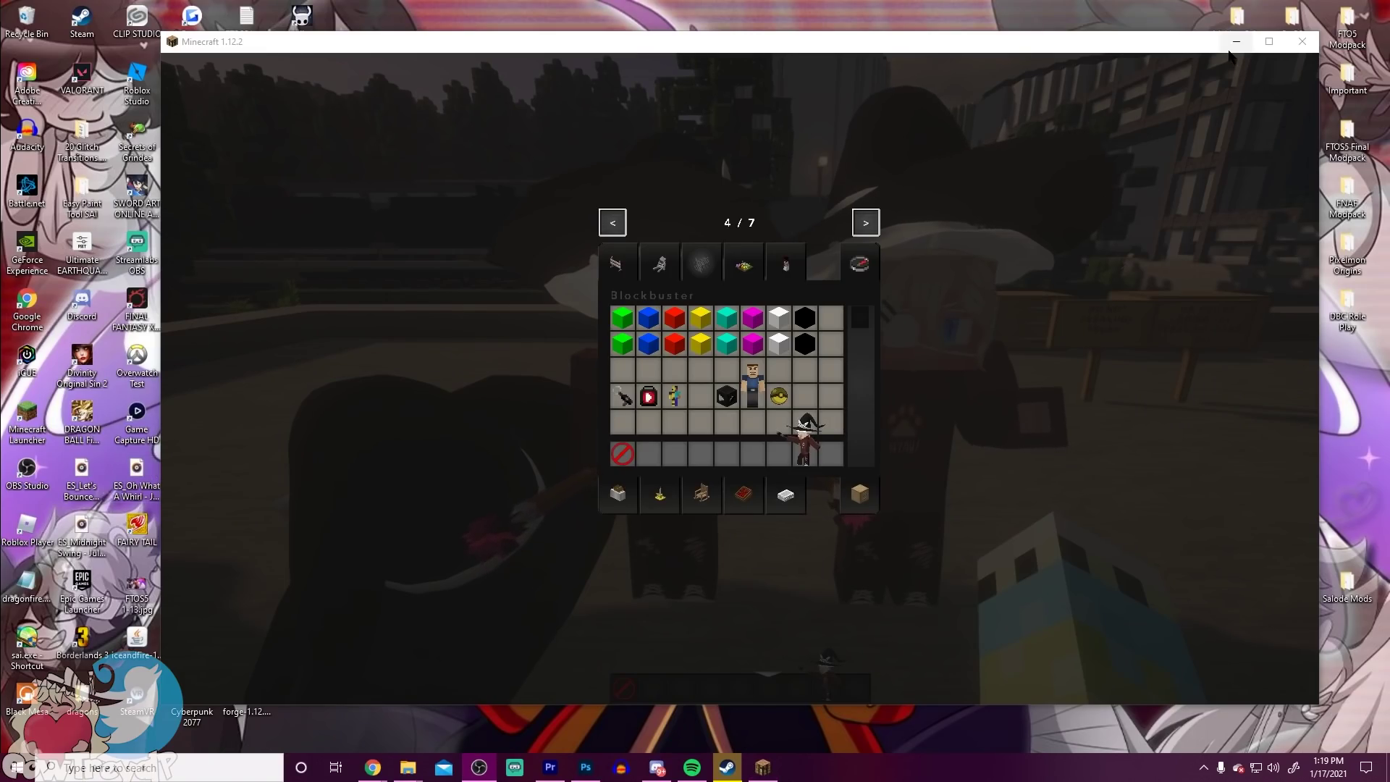
key("super+d")
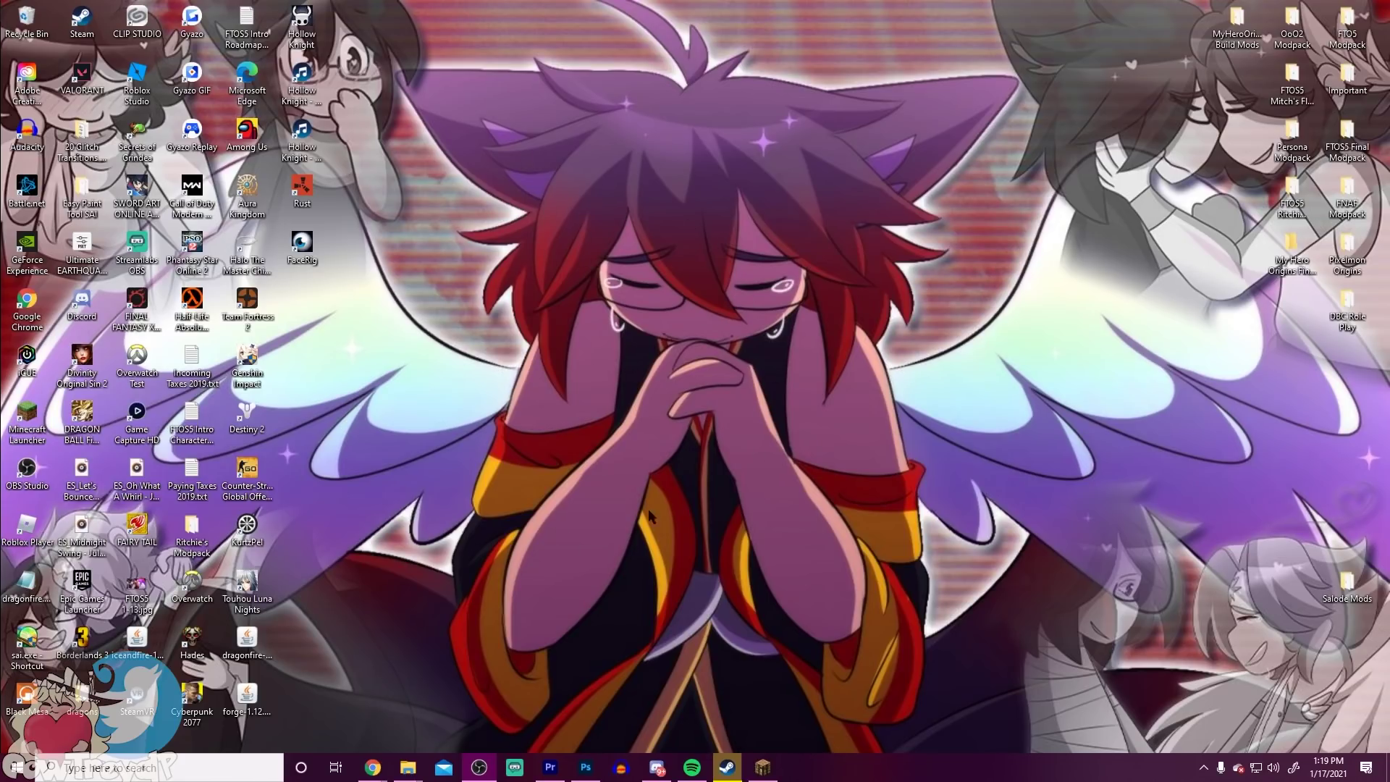
left_click(559, 773)
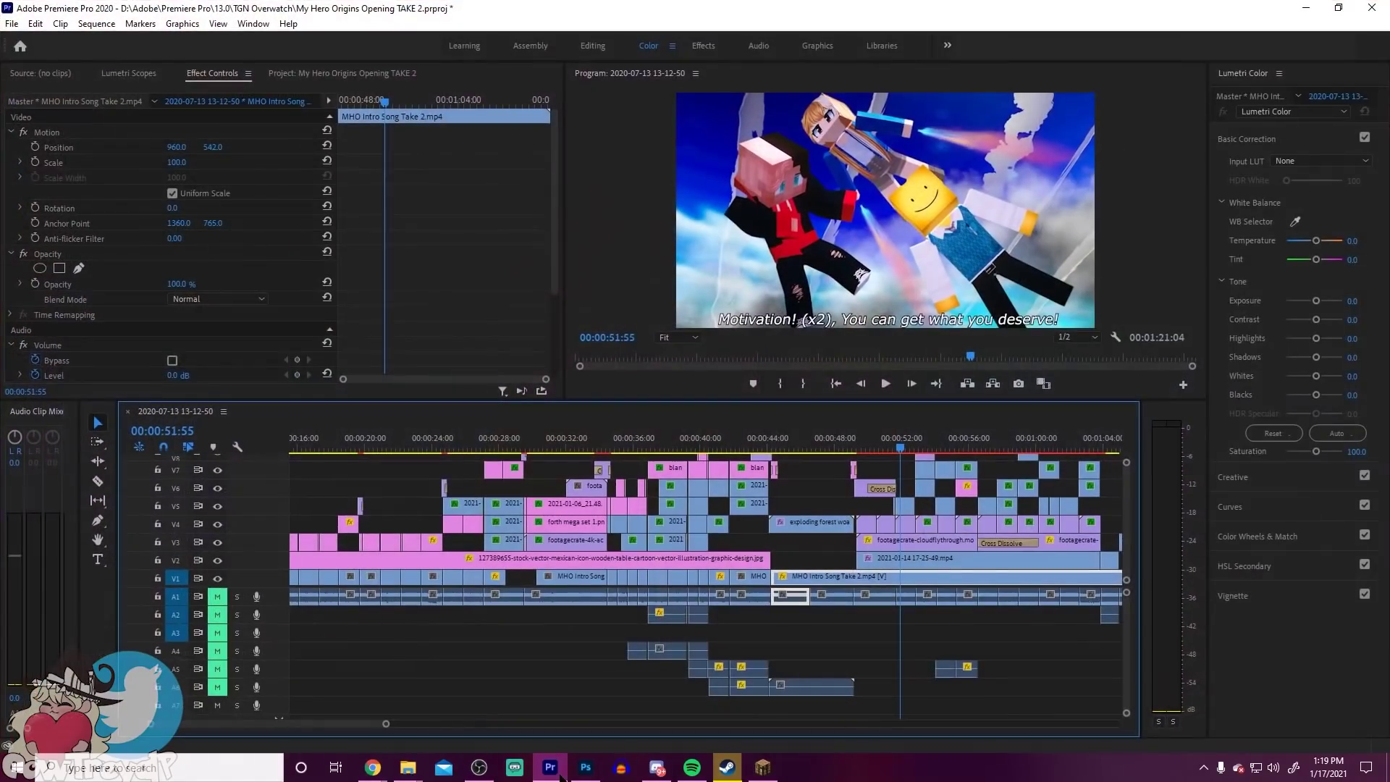
Step: Zoom the timeline out to the whole sequence and examine its stacked video tracks
left_click_drag(386, 724, 457, 720)
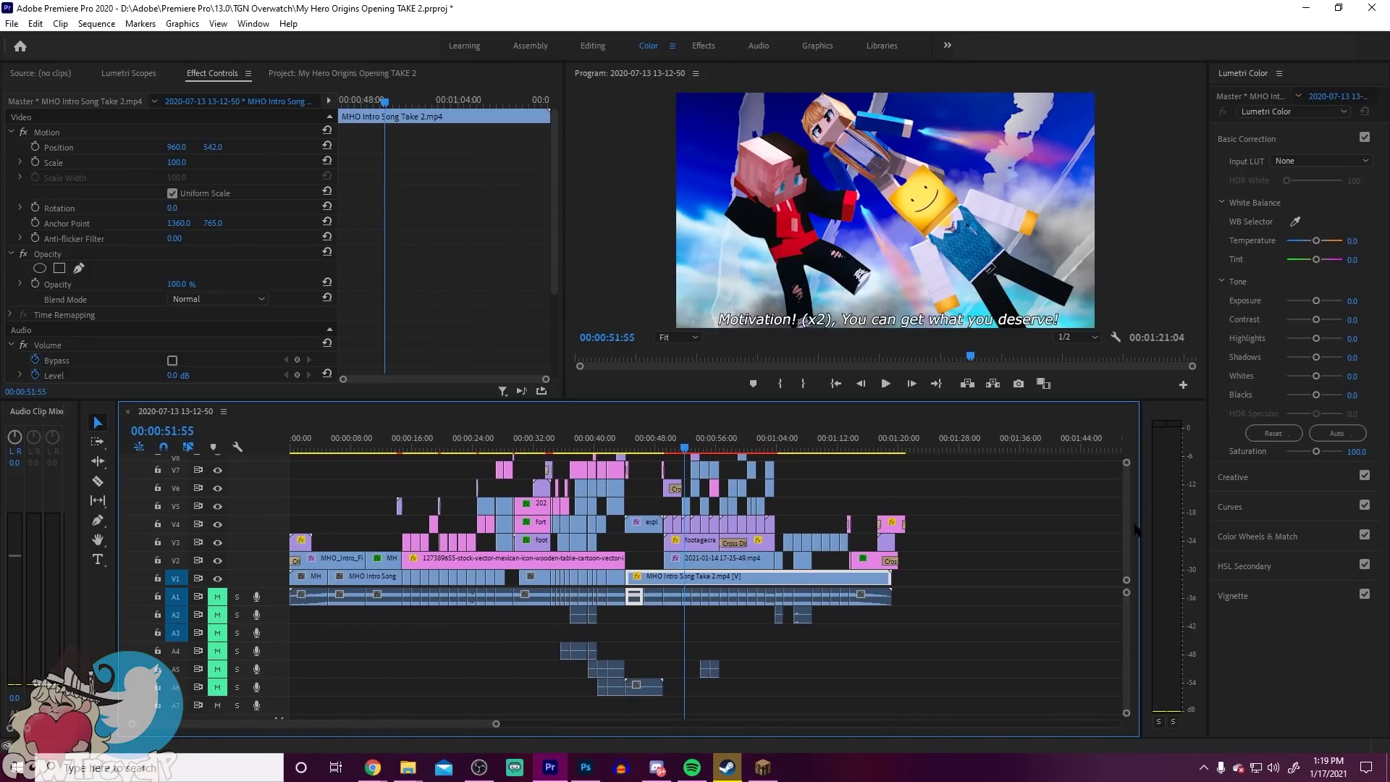
scroll(1127, 521, "up", 2)
scroll(1125, 517, "down", 2)
scroll(1123, 515, "up", 2)
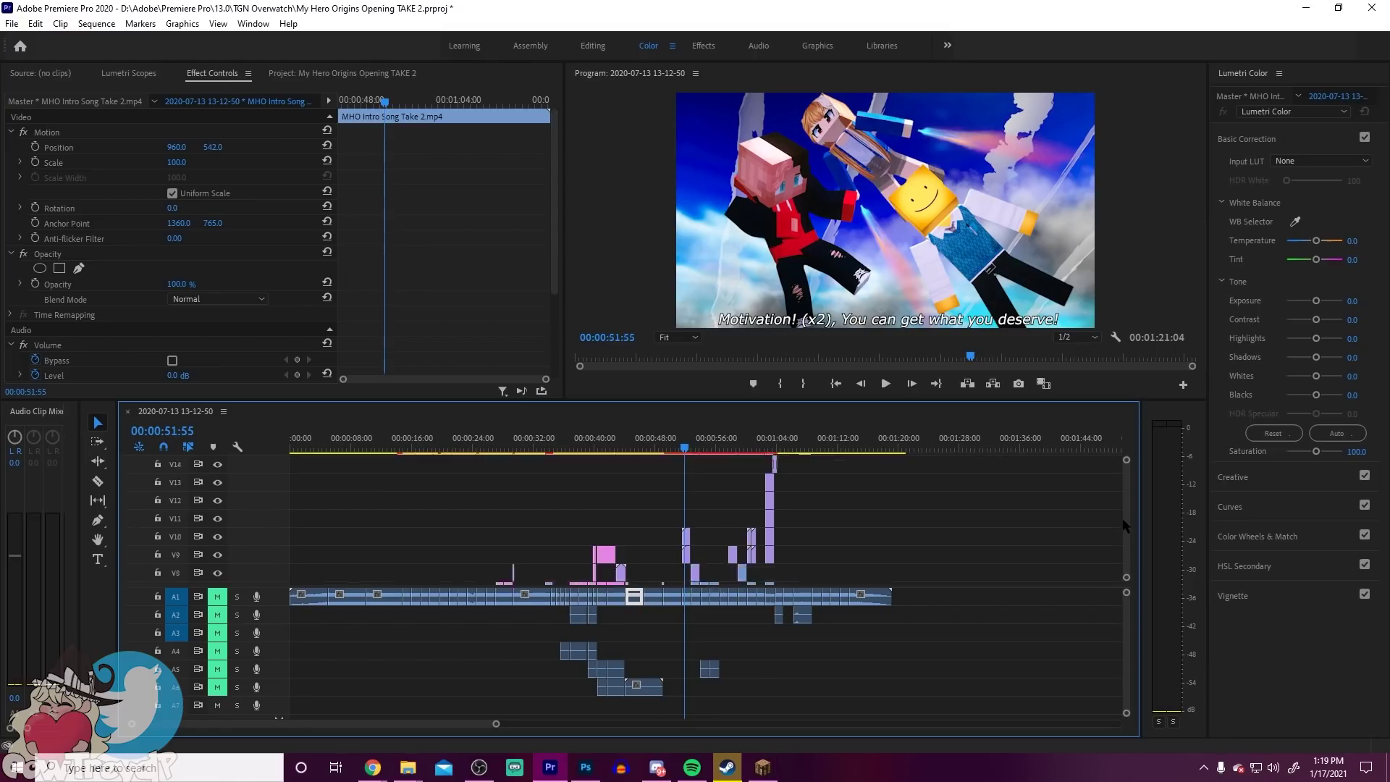
scroll(1122, 526, "down", 2)
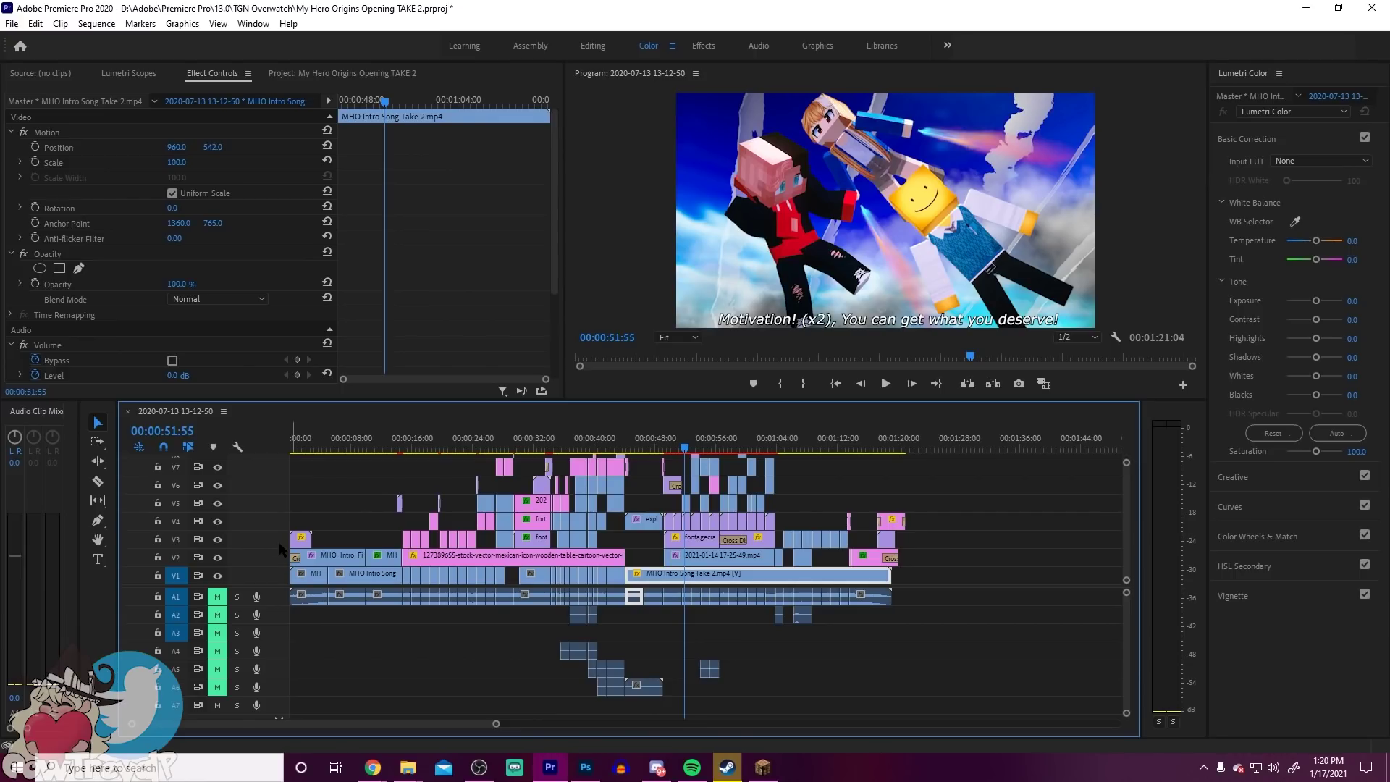
Step: Bring the Minecraft window up to view the witch-hat characters, and minimize it to return to Premiere Pro
left_click(763, 768)
key("e")
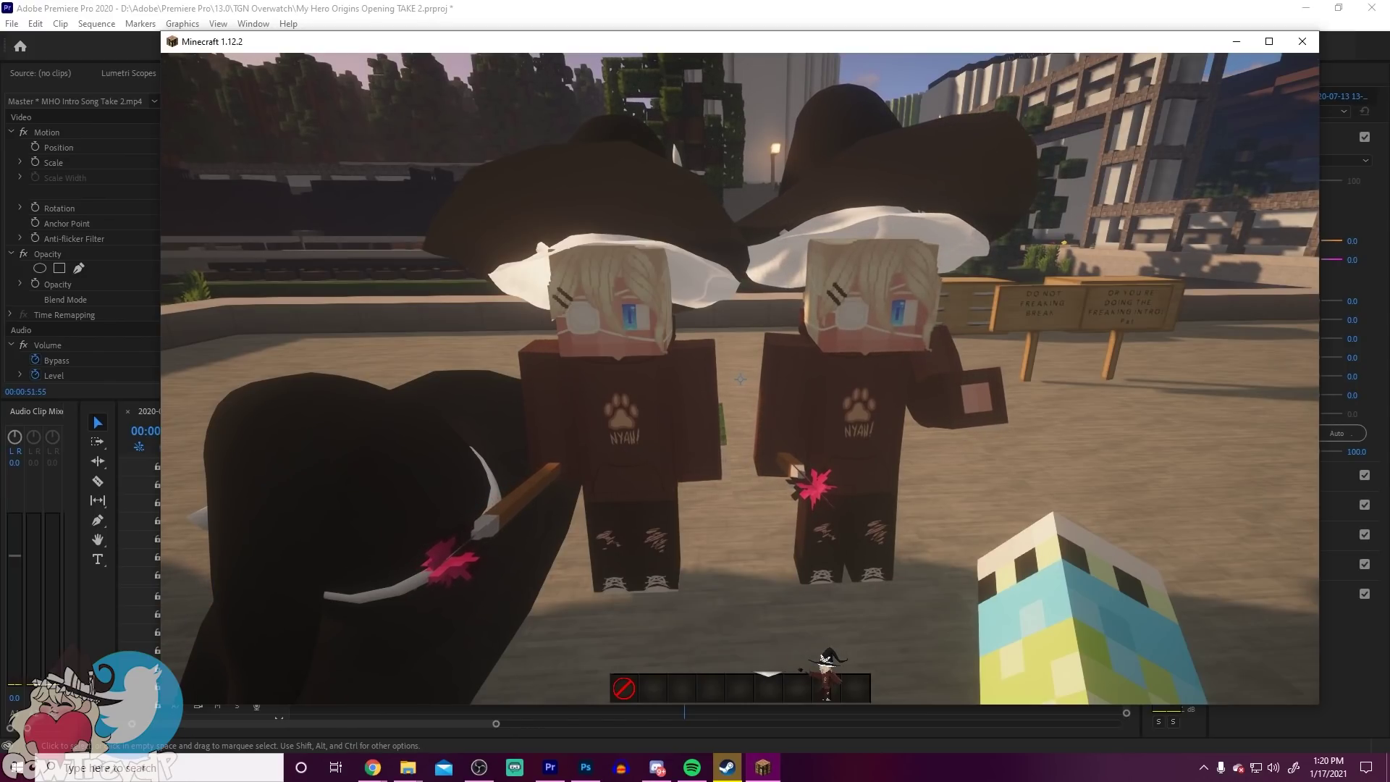
key("e")
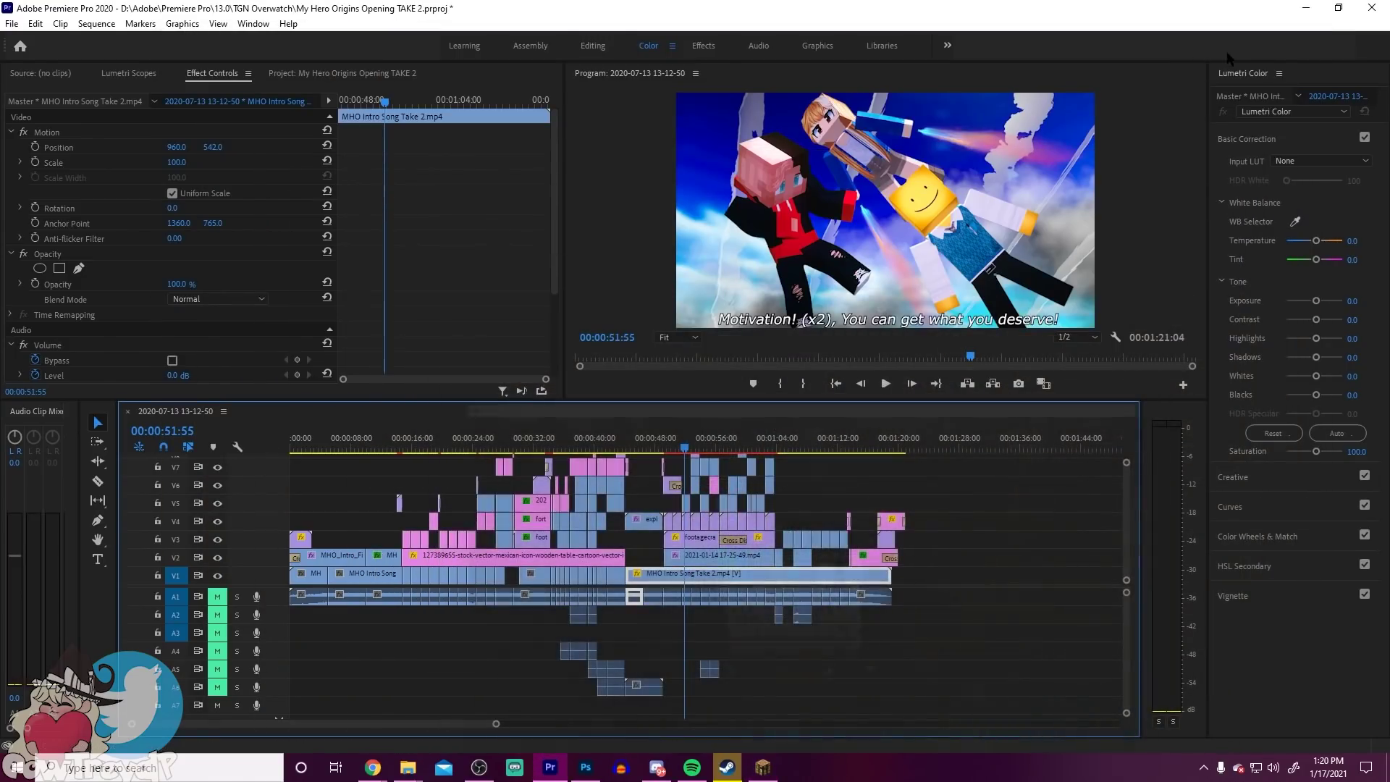
left_click(1234, 43)
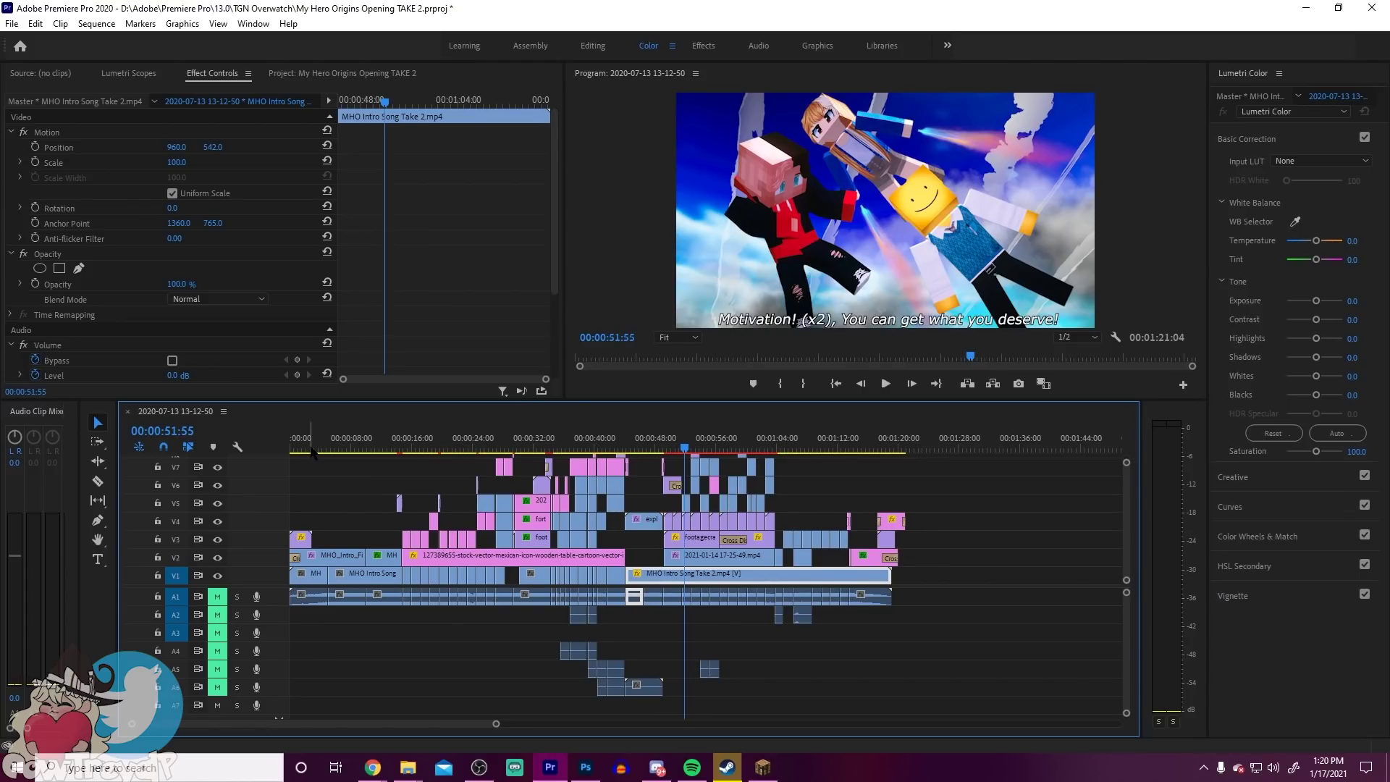
Step: Preview the start of the sequence, and view the open comic book shot in a maximized Program monitor
left_click(301, 449)
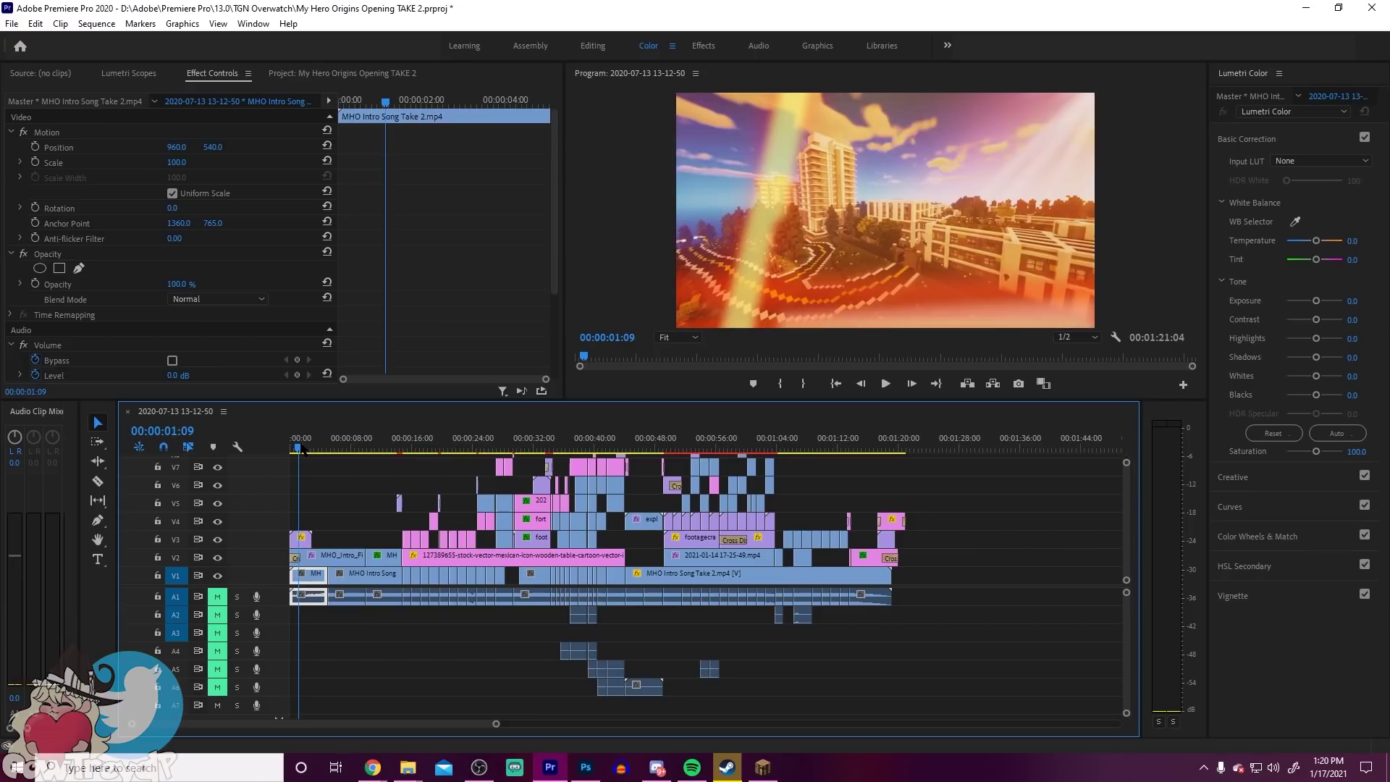
left_click_drag(303, 449, 314, 451)
left_click(638, 75)
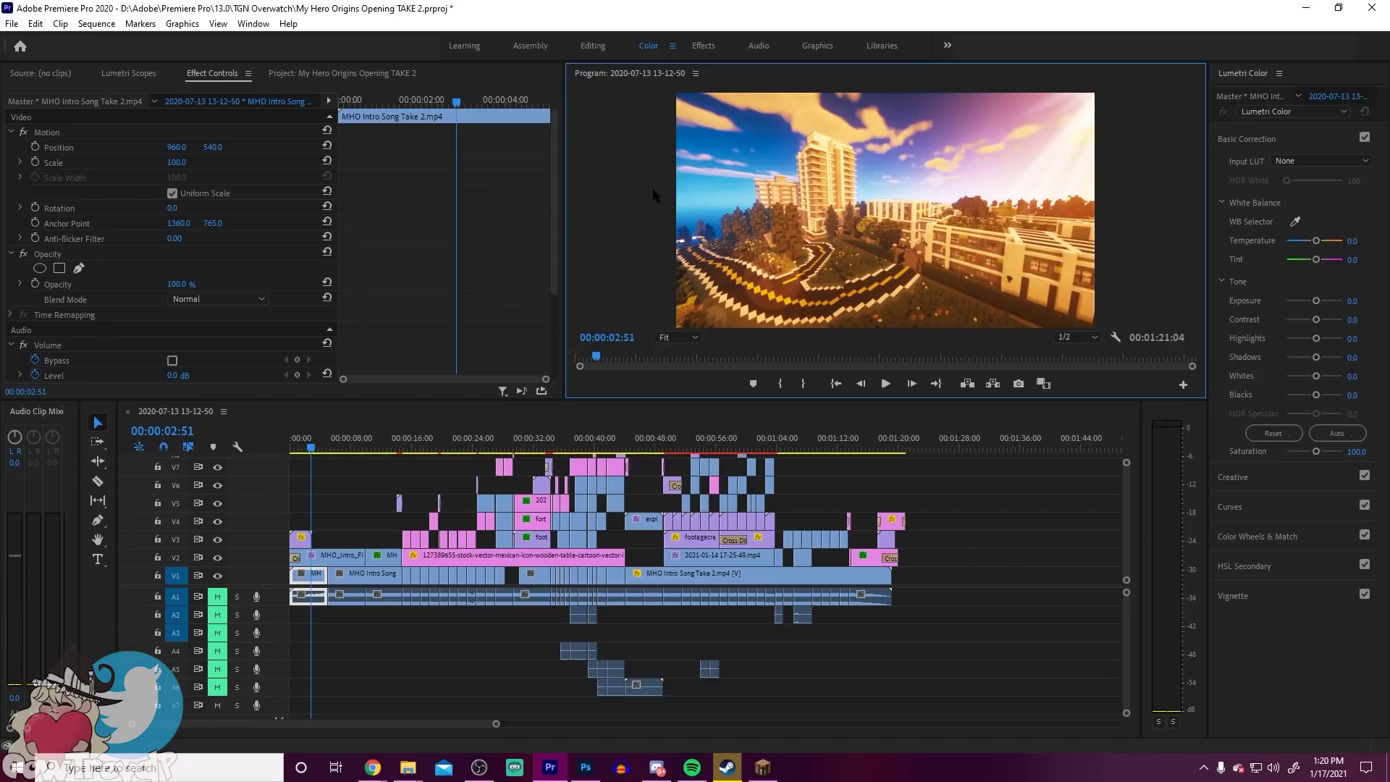
double_click(630, 76)
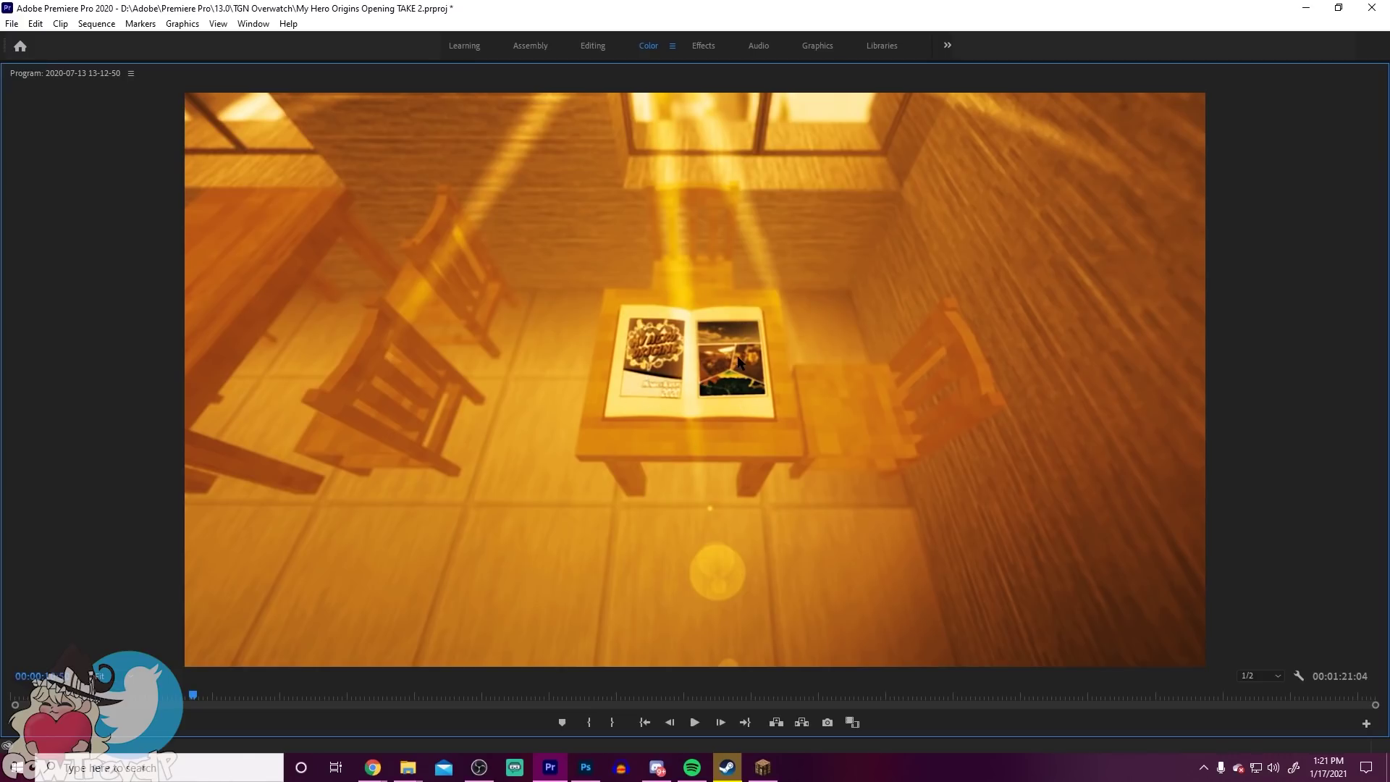
left_click_drag(212, 697, 204, 706)
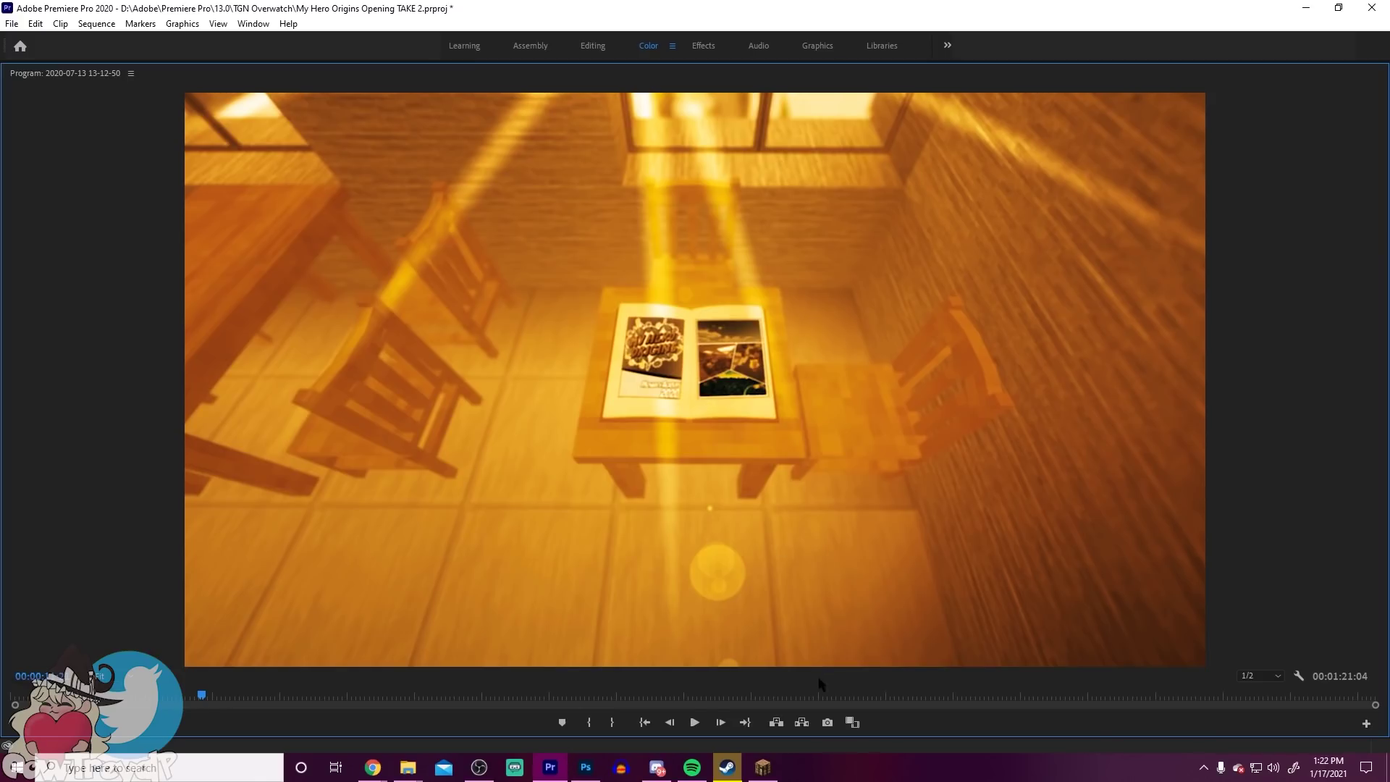
Step: Look through the MHO Intro Shiz folder for the comic sheet images, including second sheet.jpg, and return to Premiere Pro
left_click(408, 767)
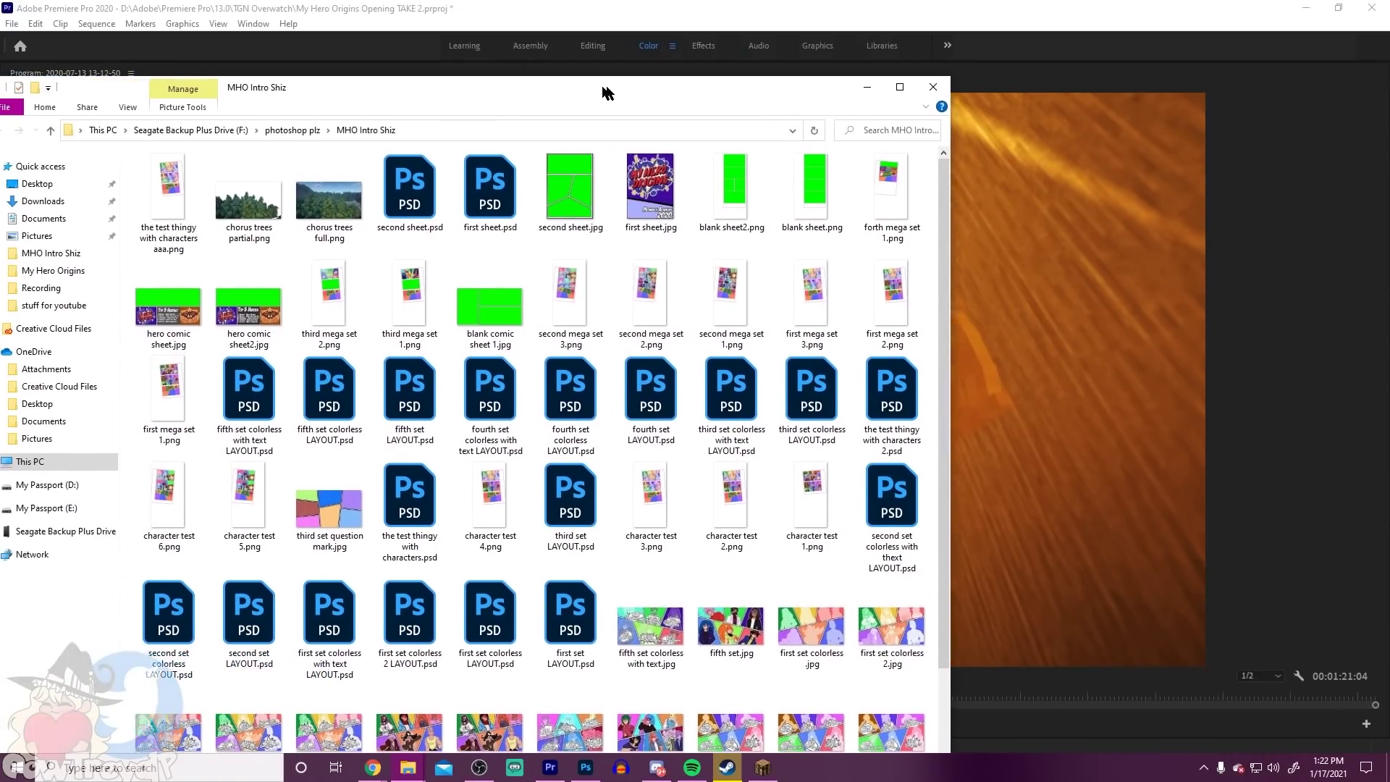
left_click_drag(606, 86, 786, 56)
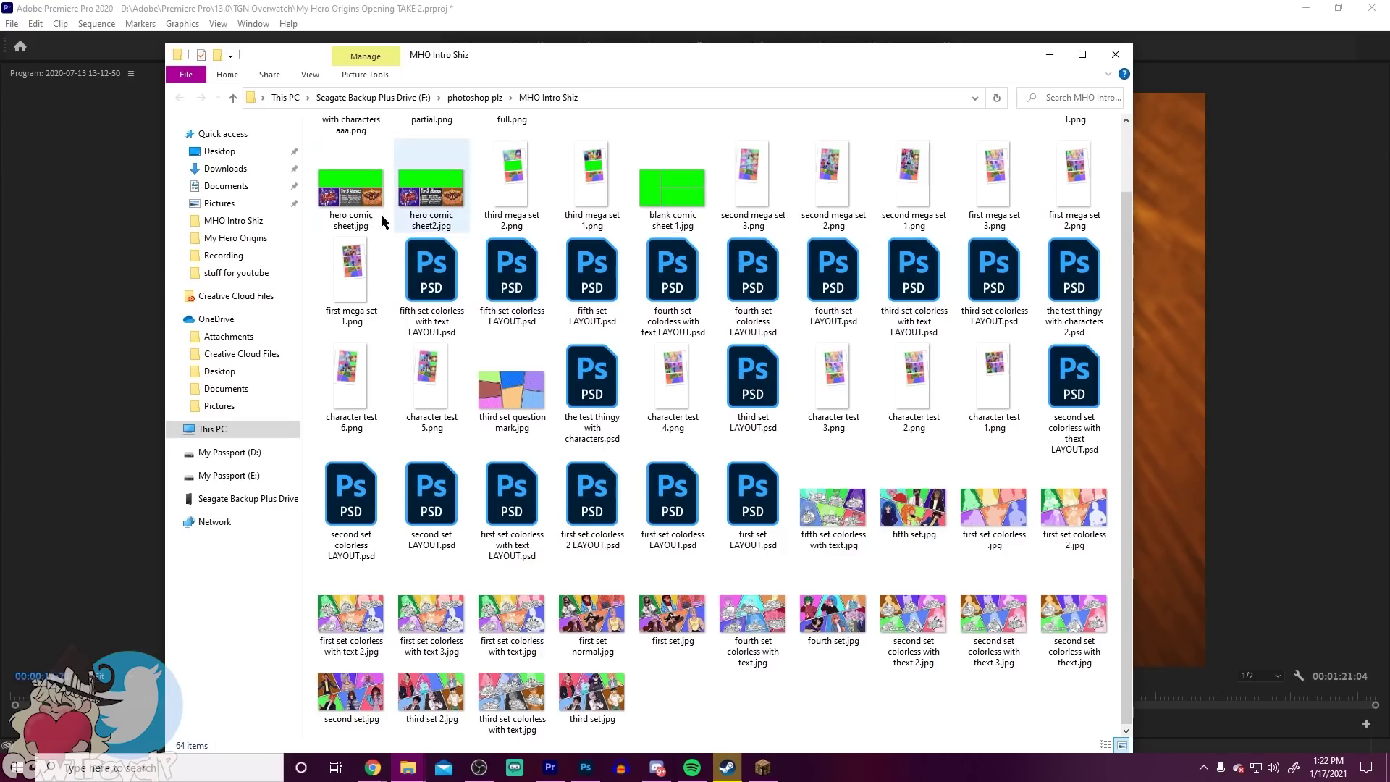
scroll(686, 308, "up", 1)
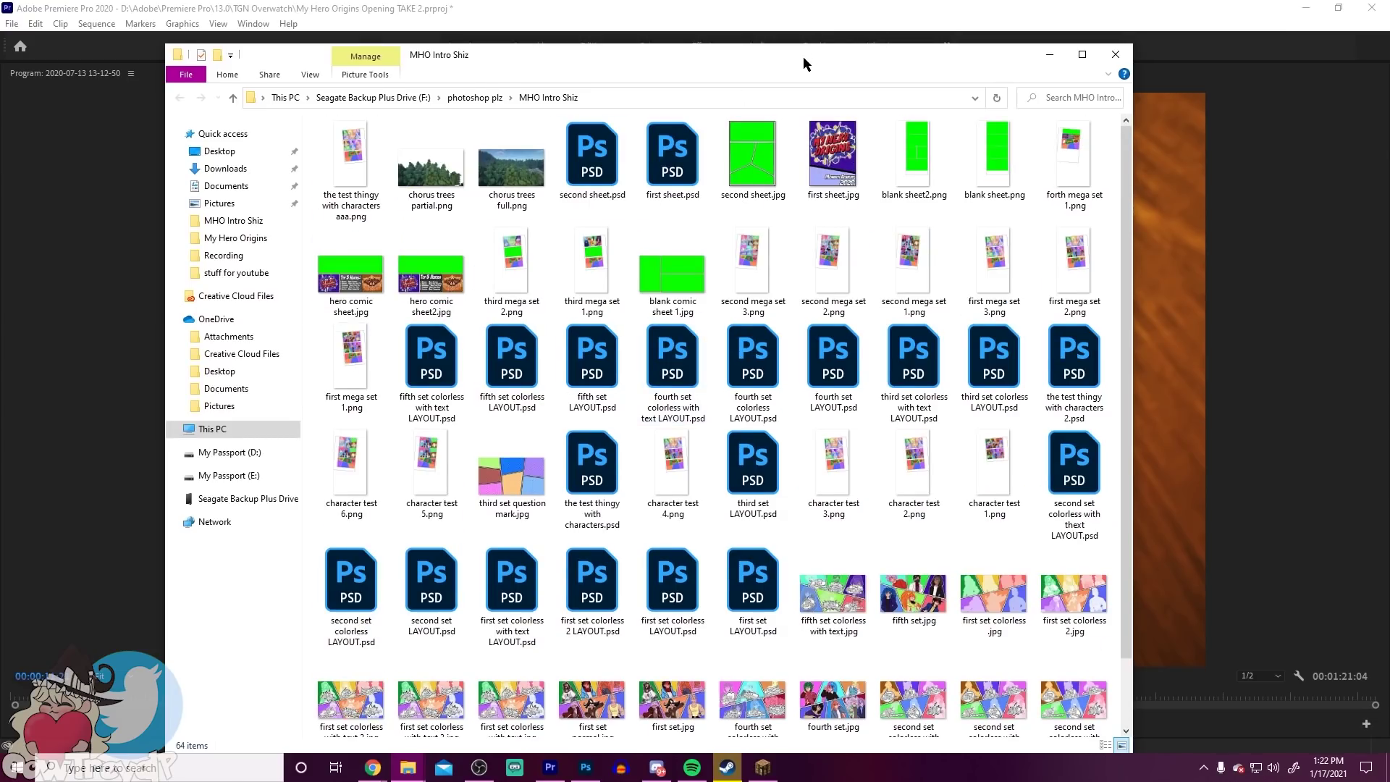
left_click_drag(803, 56, 789, 581)
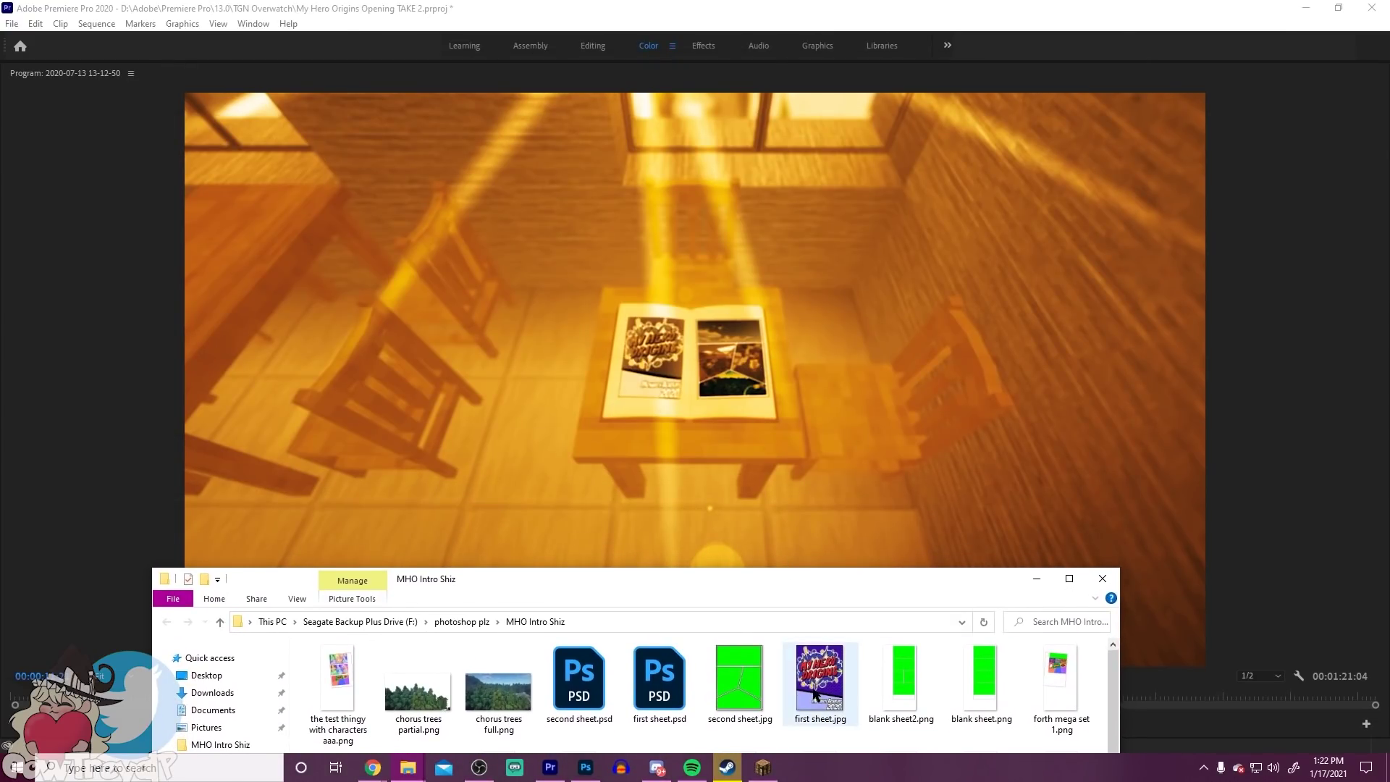
left_click(729, 677)
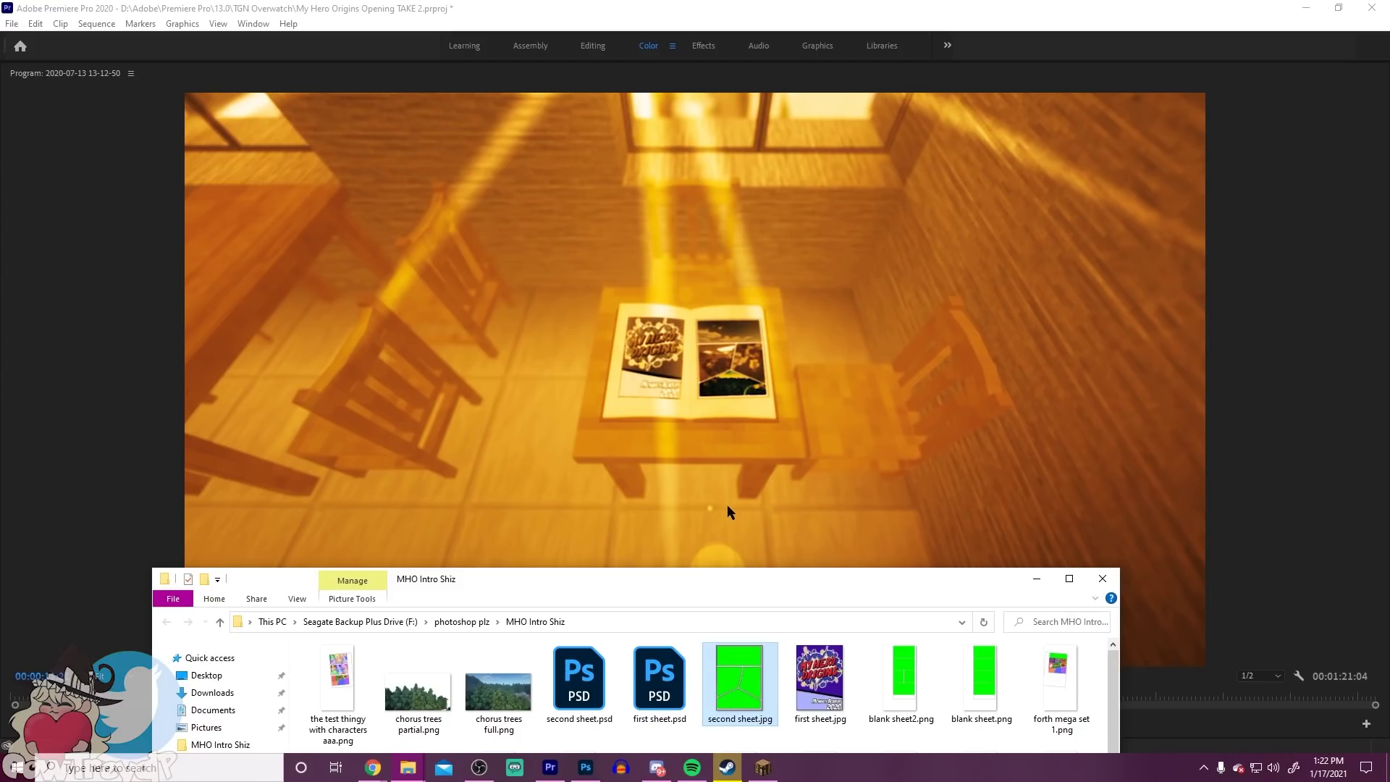
left_click_drag(751, 585, 724, 471)
left_click(723, 472)
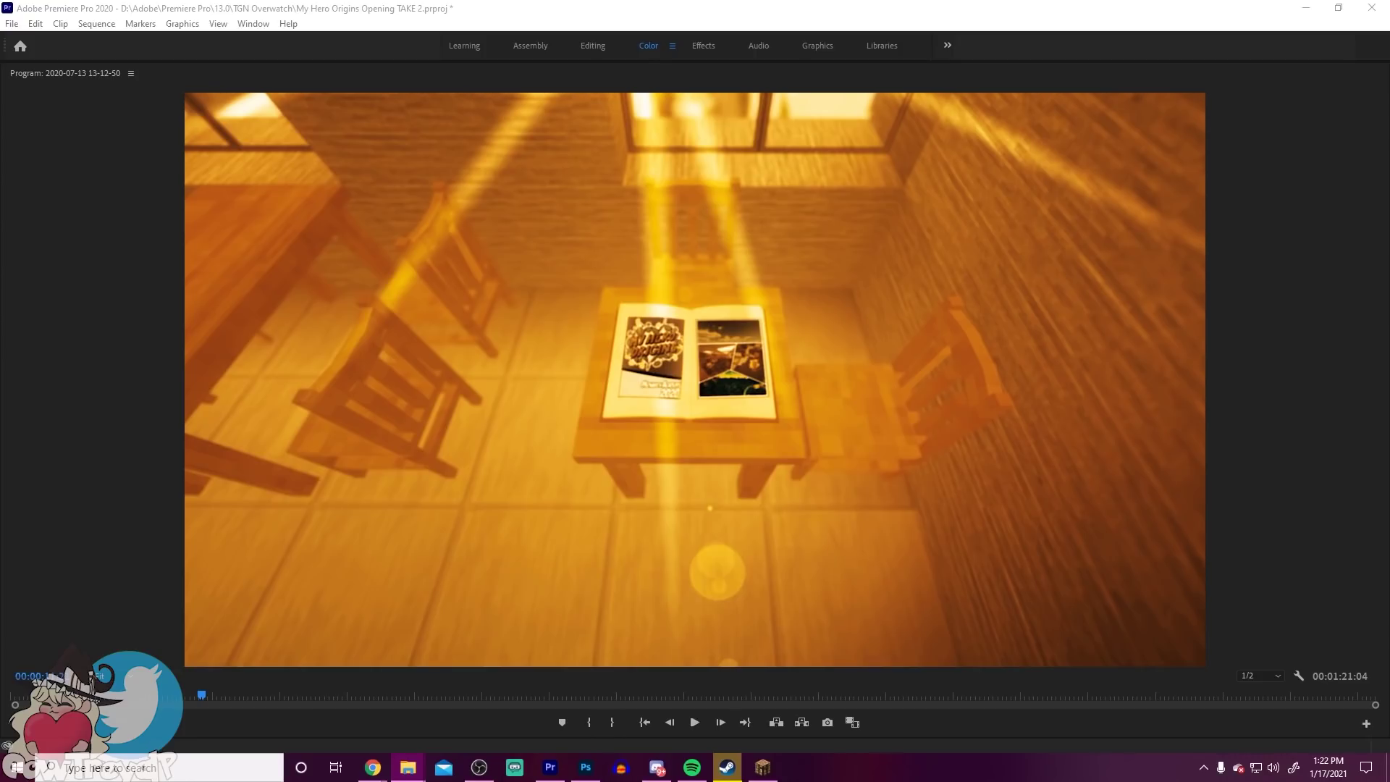
Step: Move the playhead to the green streak background shot, and open footagecrate.com in the ProductionCrate browser window
left_click_drag(206, 698, 254, 701)
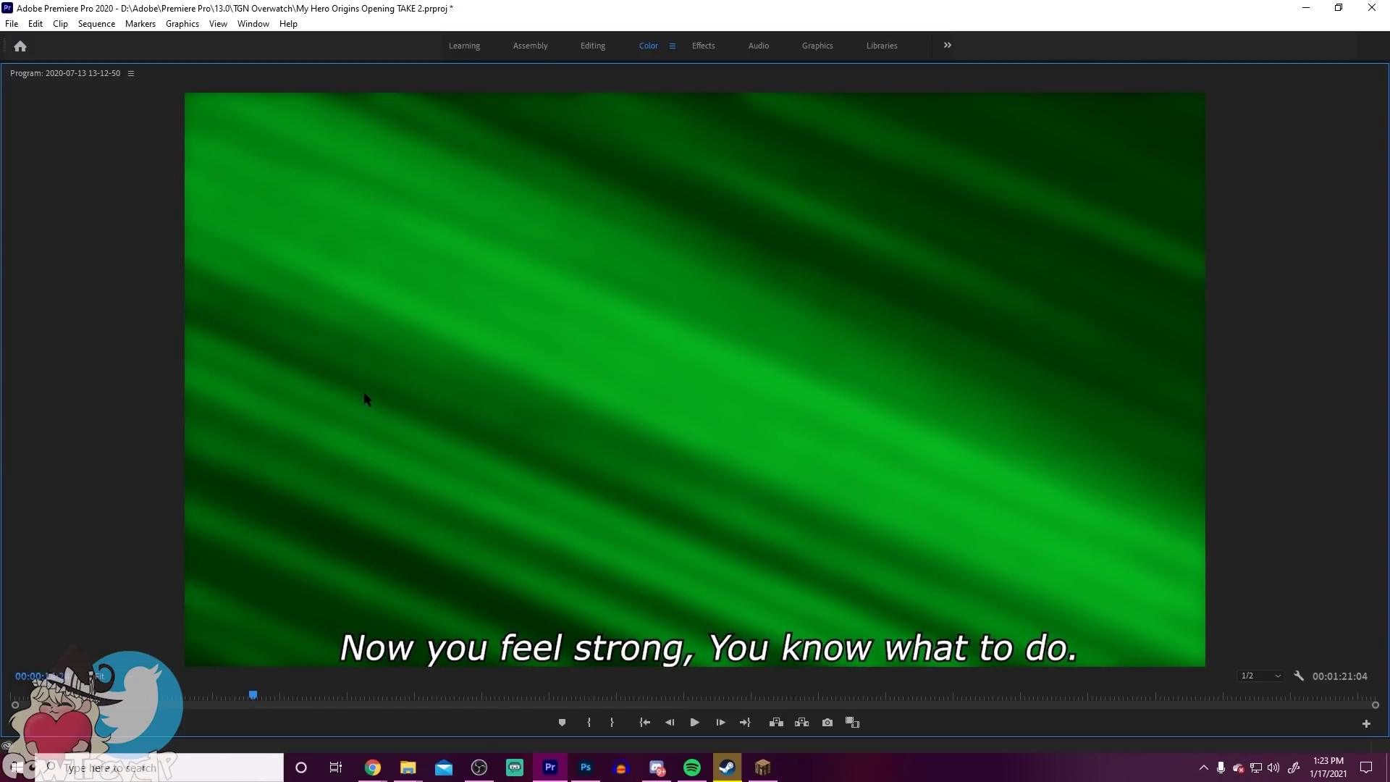
mouse_move(372, 767)
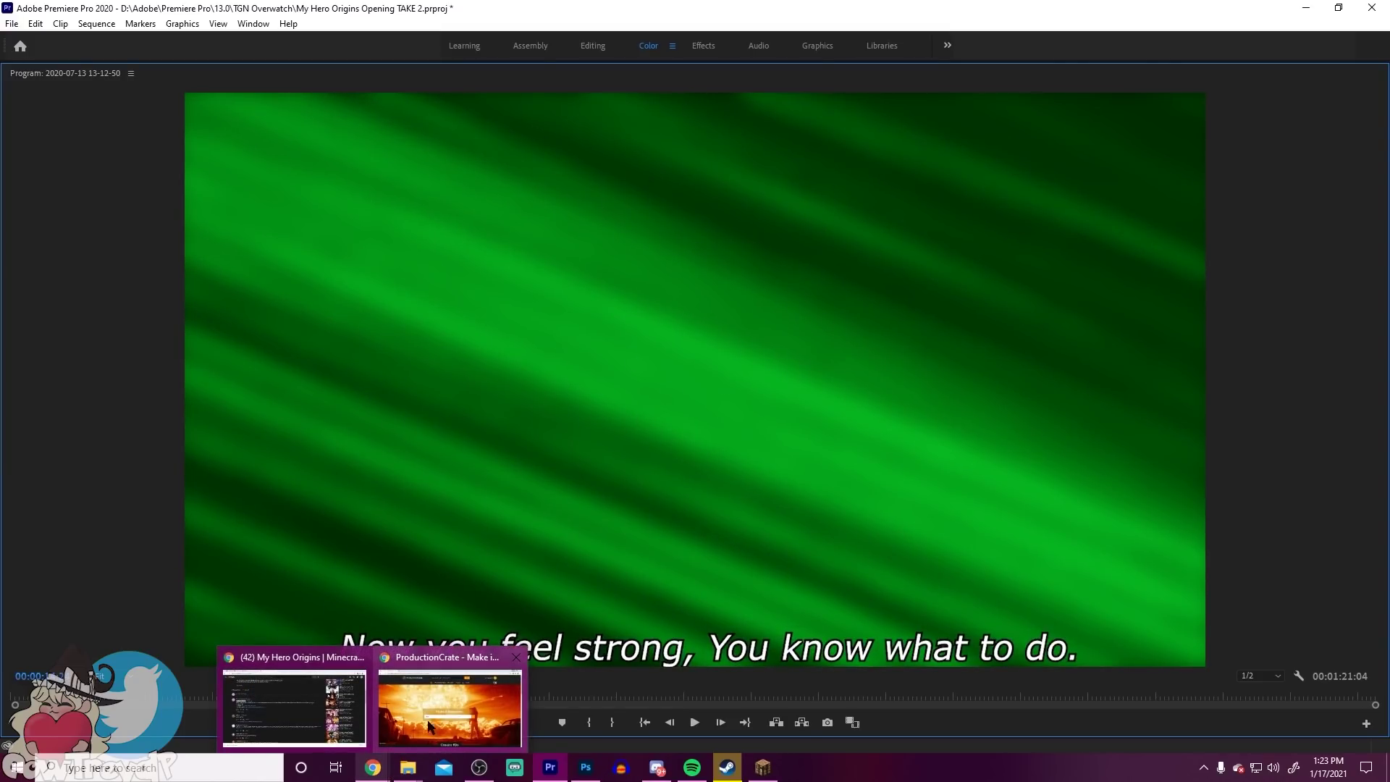
left_click(435, 727)
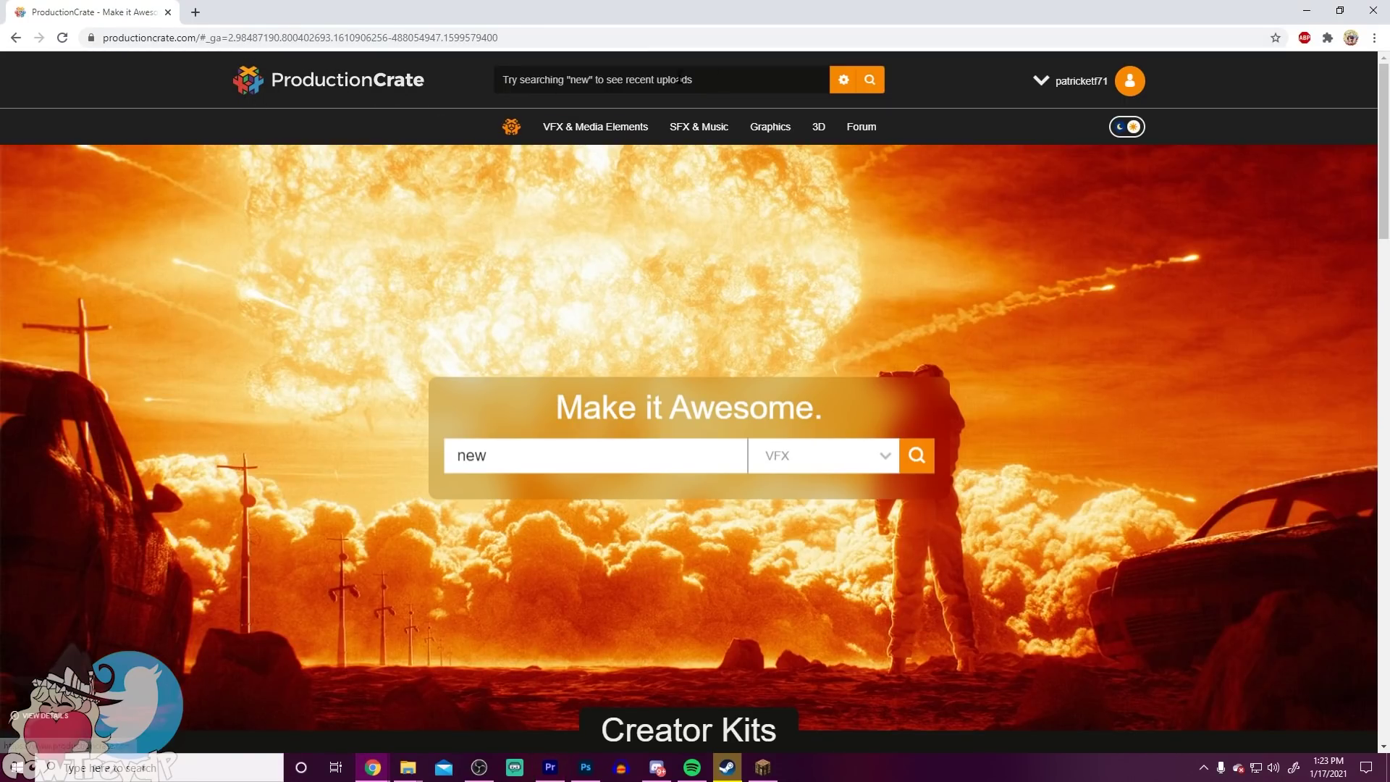
left_click(464, 36)
type("foo")
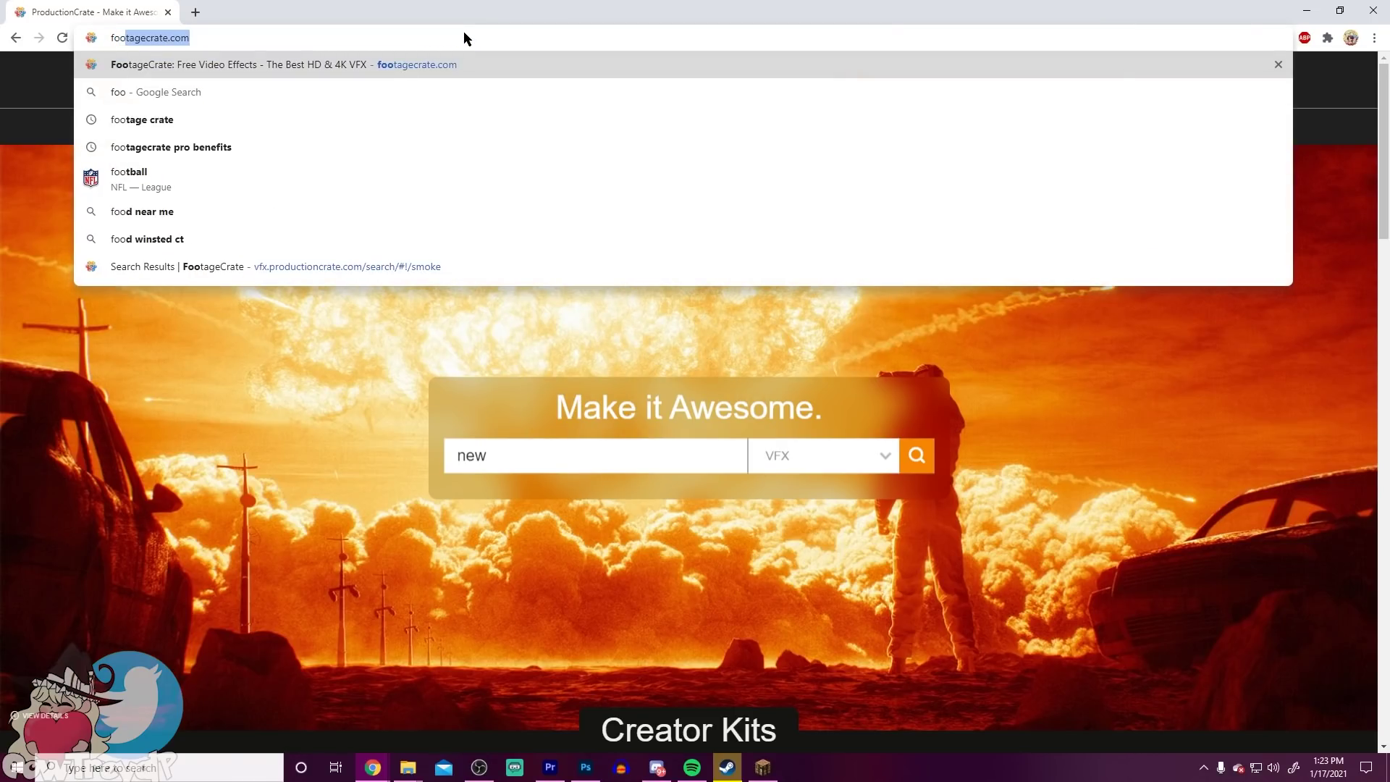
key("Return")
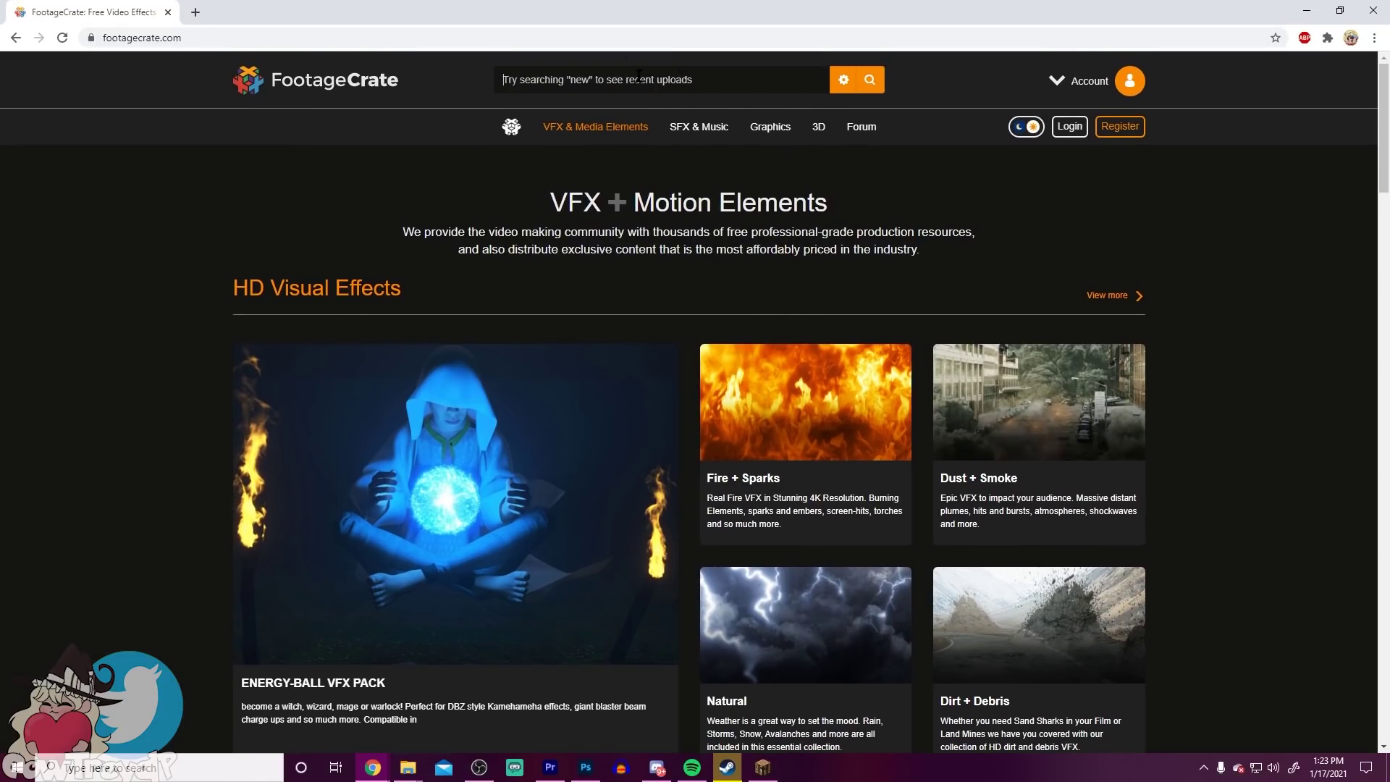
Step: Search FootageCrate for "magic" and preview the Magic Circle Fire effect in the Magic Circles collection
type("magic")
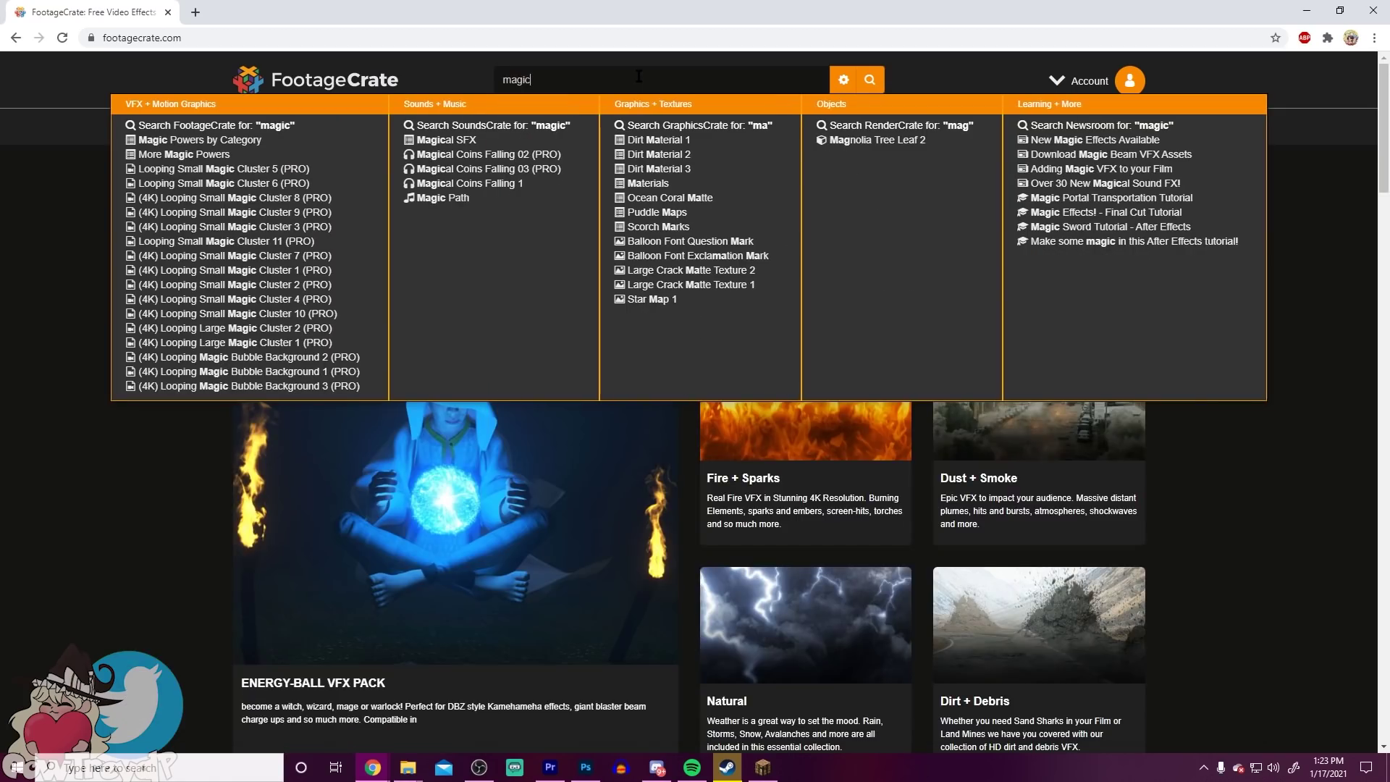
key("Return")
mouse_move(637, 127)
scroll(644, 333, "down", 1)
scroll(643, 334, "down", 2)
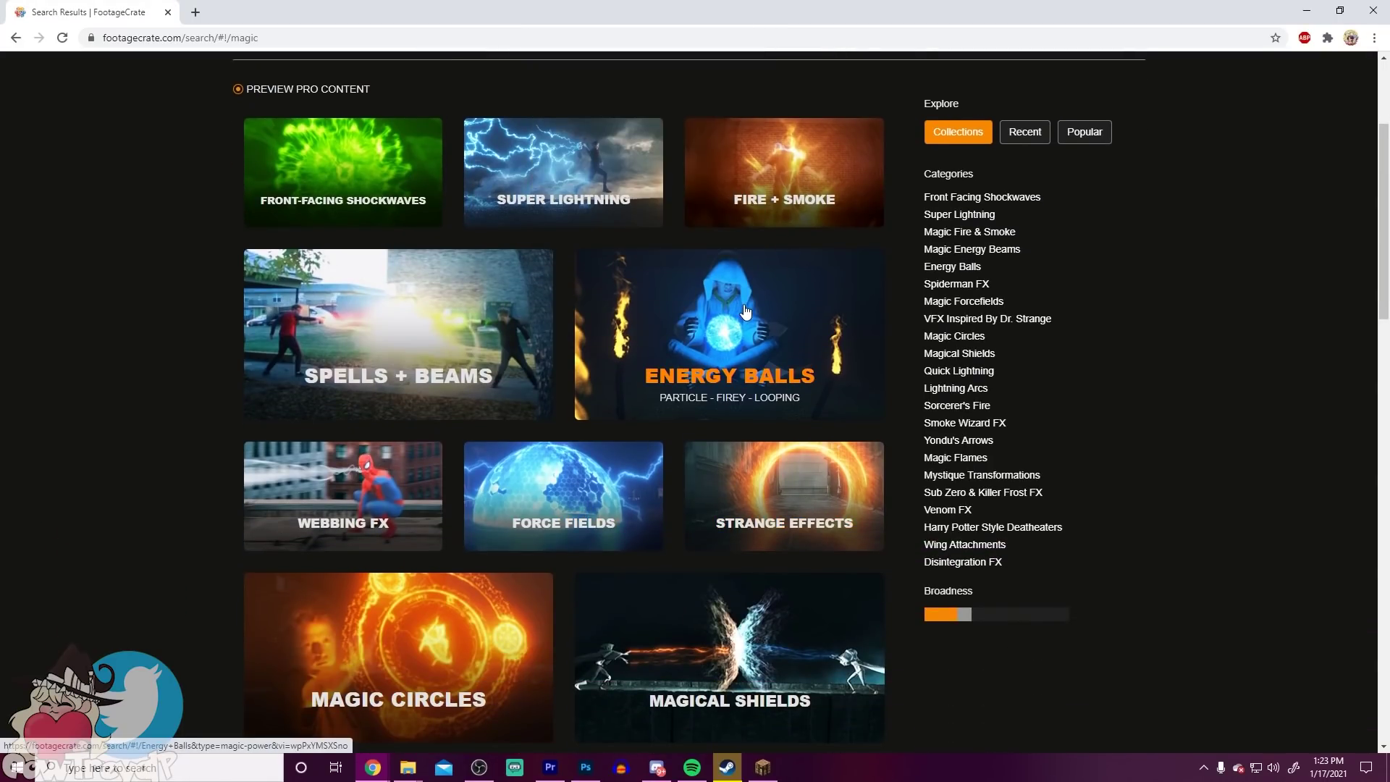
left_click(491, 631)
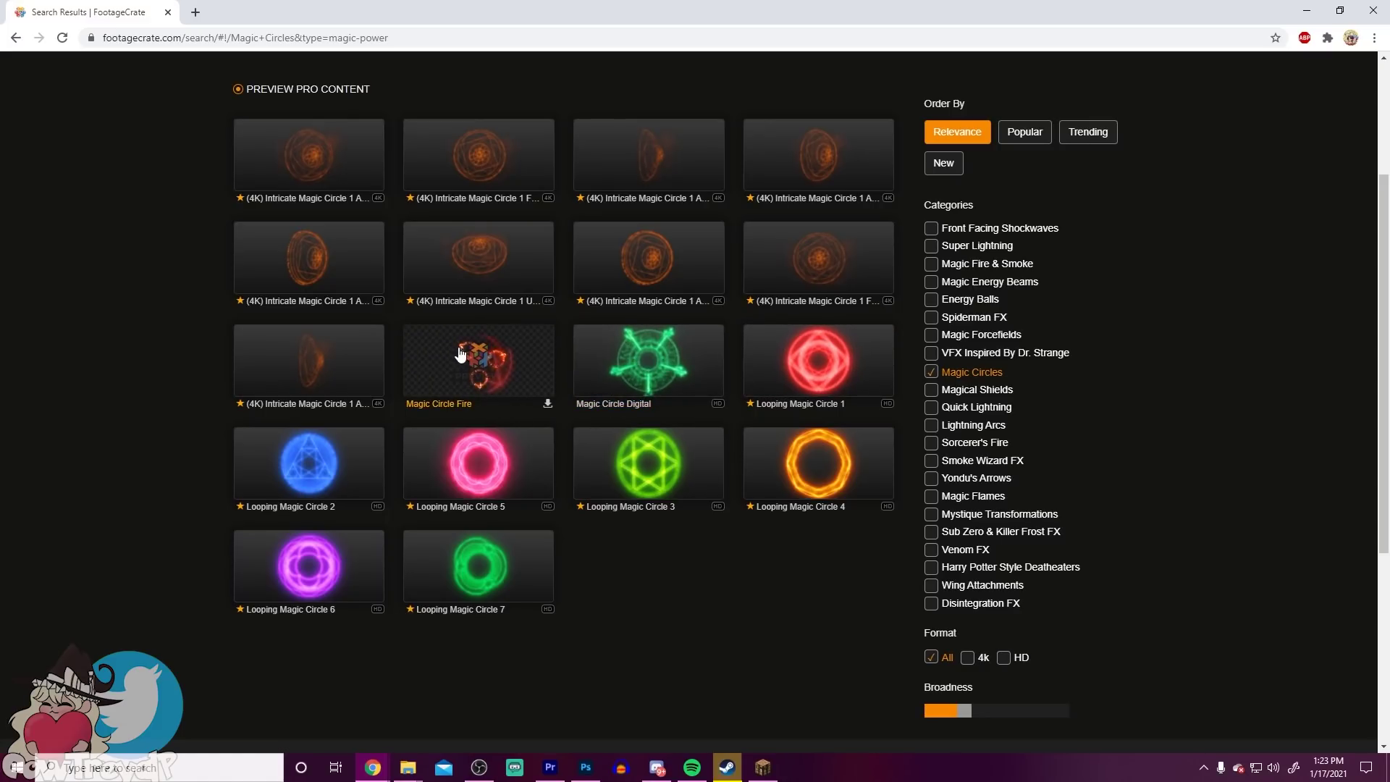
left_click(492, 353)
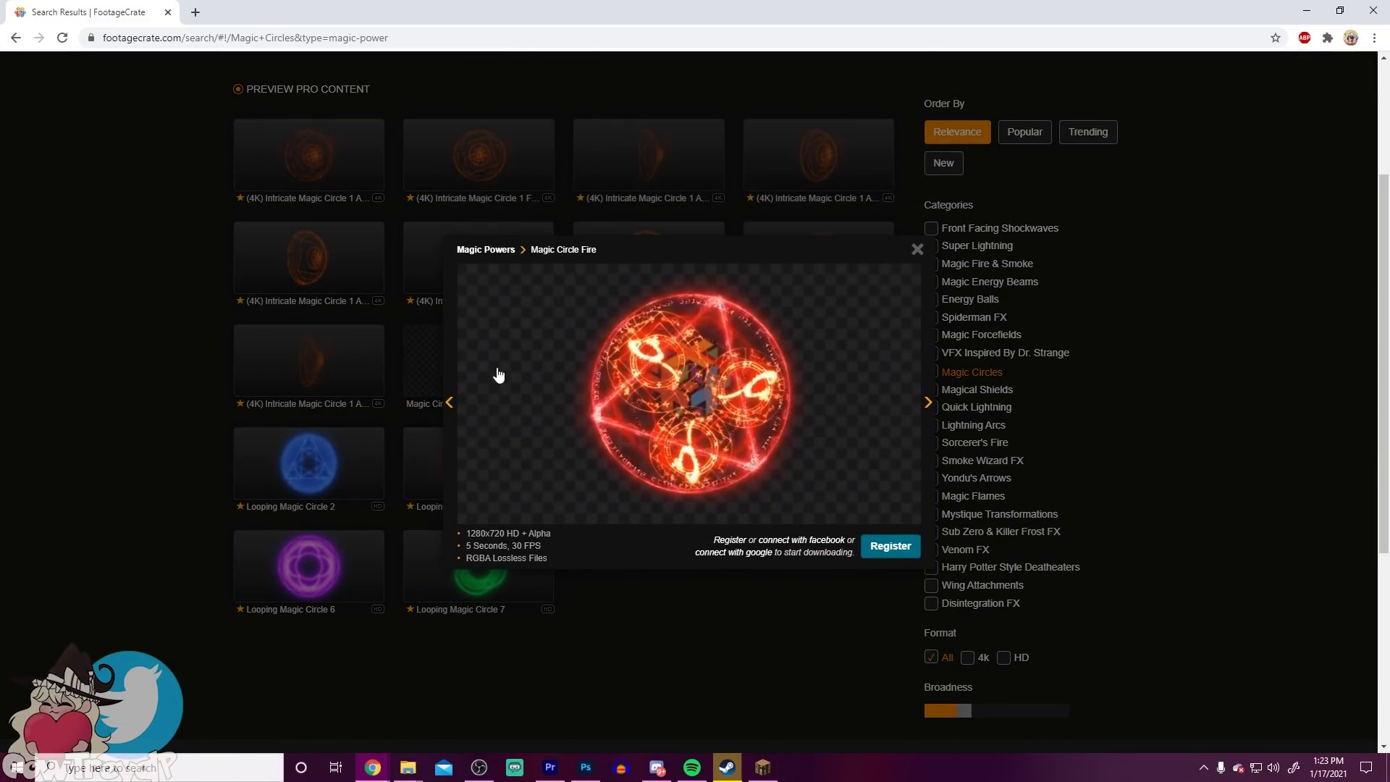
Step: Search FootageCrate for "comic" and preview the (4K) Comic Panels Looping effect
key("Escape")
scroll(697, 484, "up", 3)
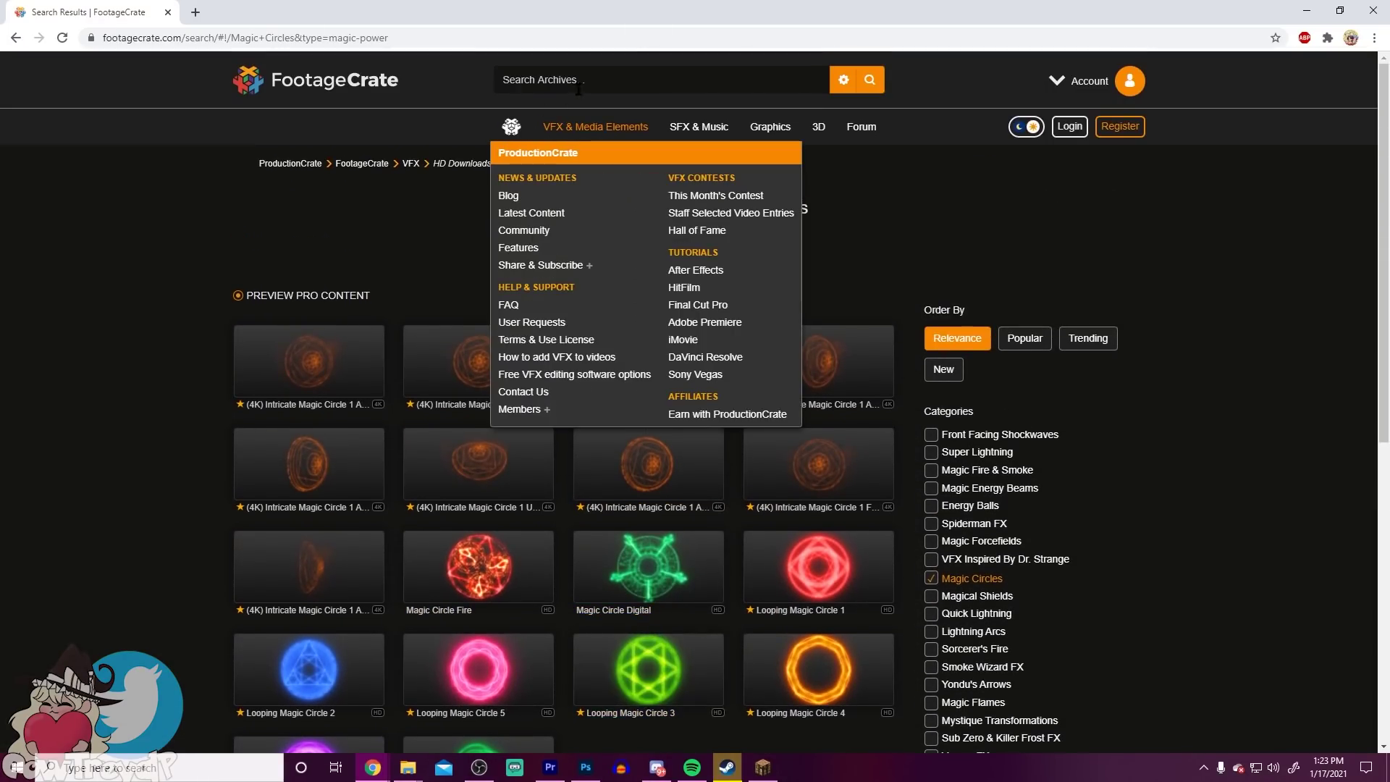
left_click(585, 79)
type("comic")
key("Return")
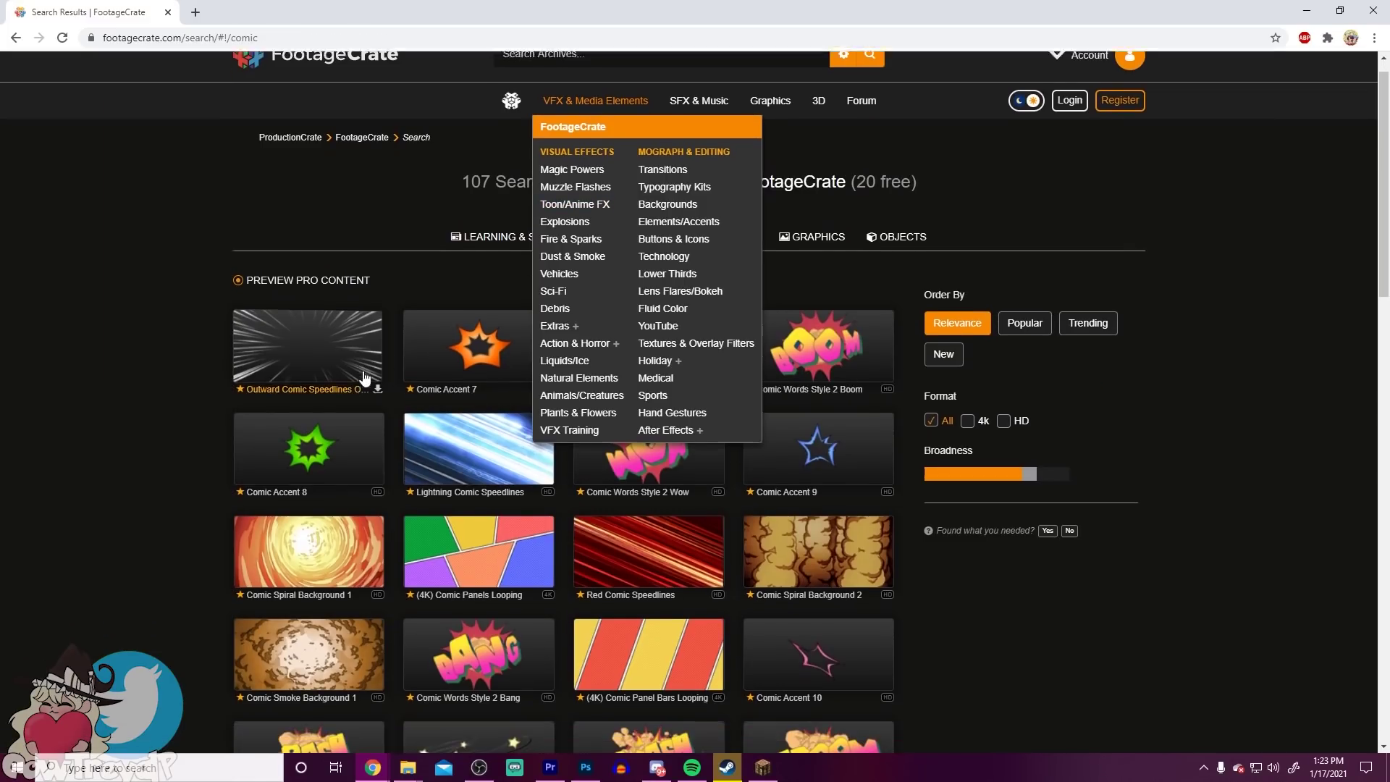
scroll(478, 422, "down", 3)
left_click(477, 423)
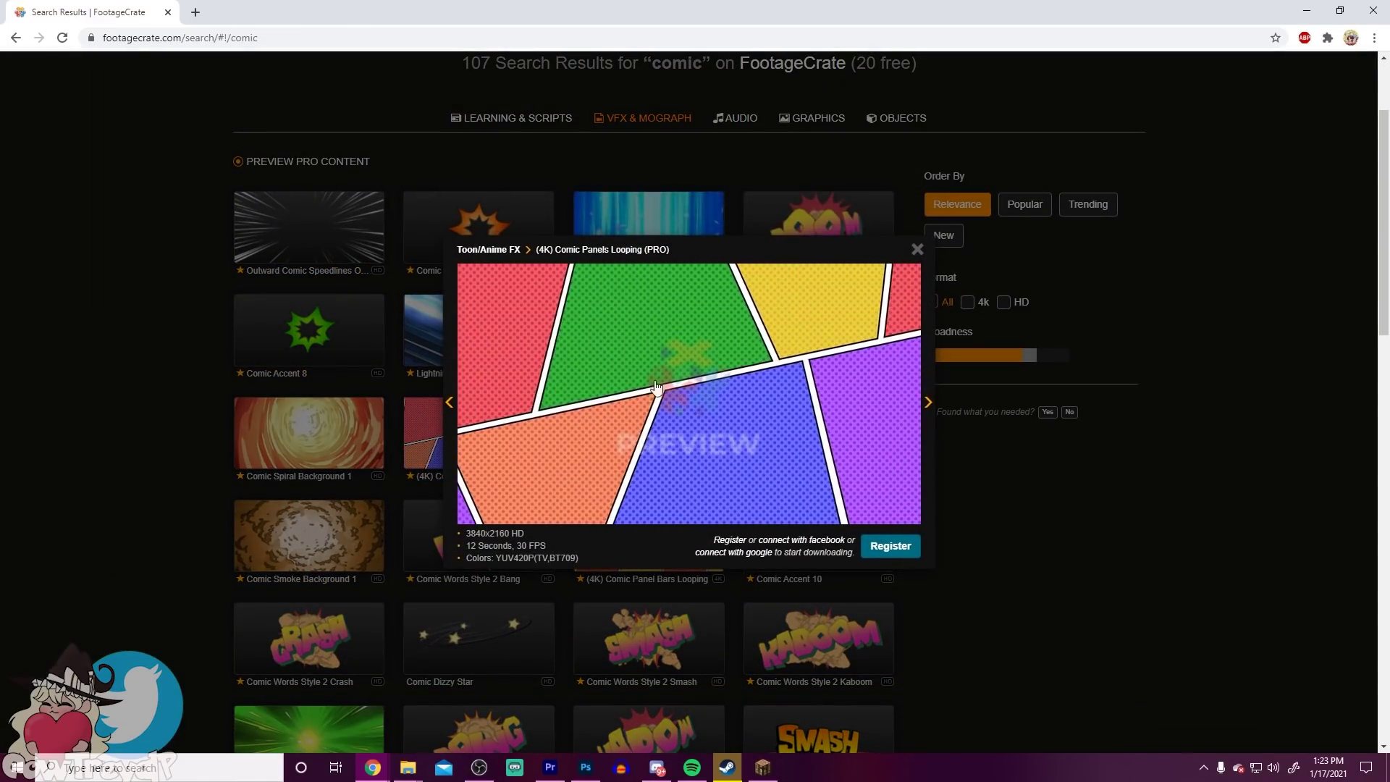
left_click(186, 319)
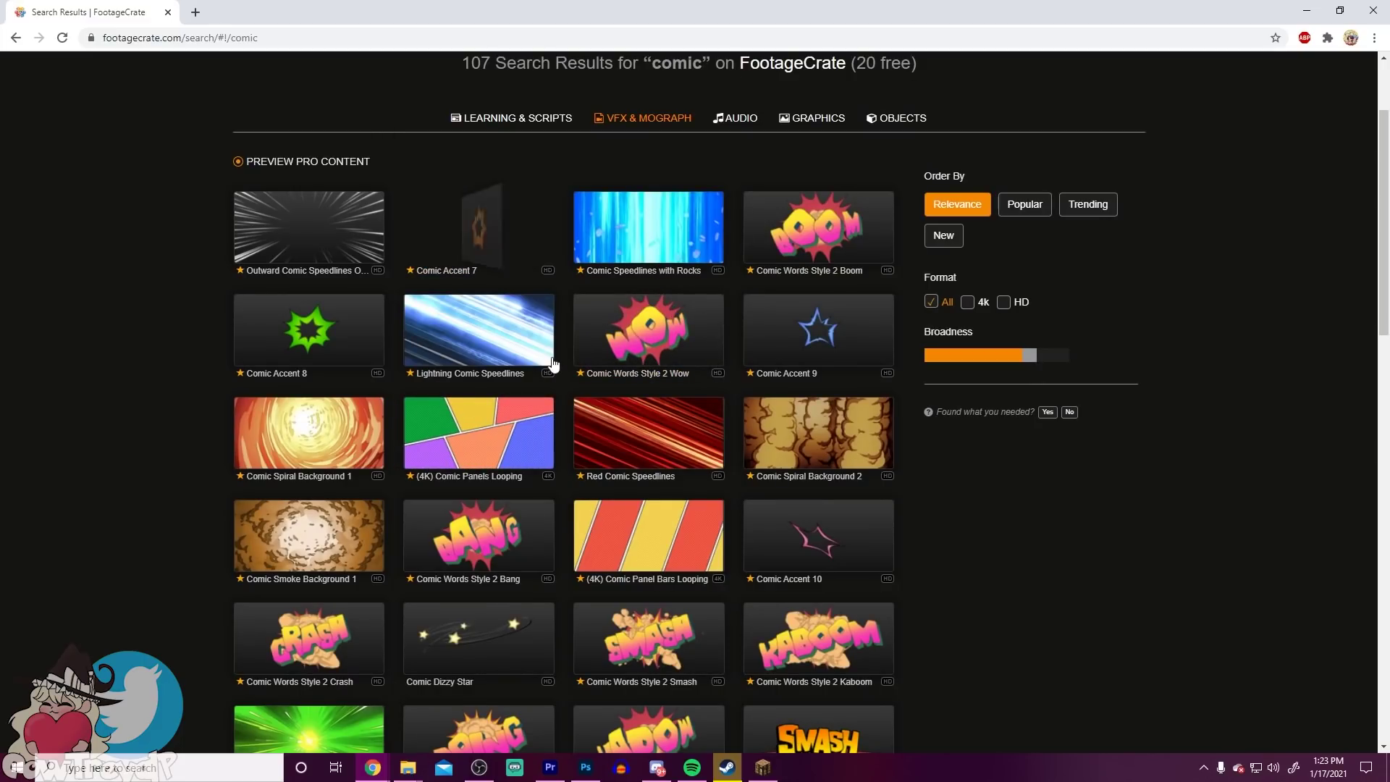
Step: Look through the comic search results for free effects, and highlight the word "free" in the results heading
scroll(434, 391, "down", 3)
scroll(435, 392, "down", 6)
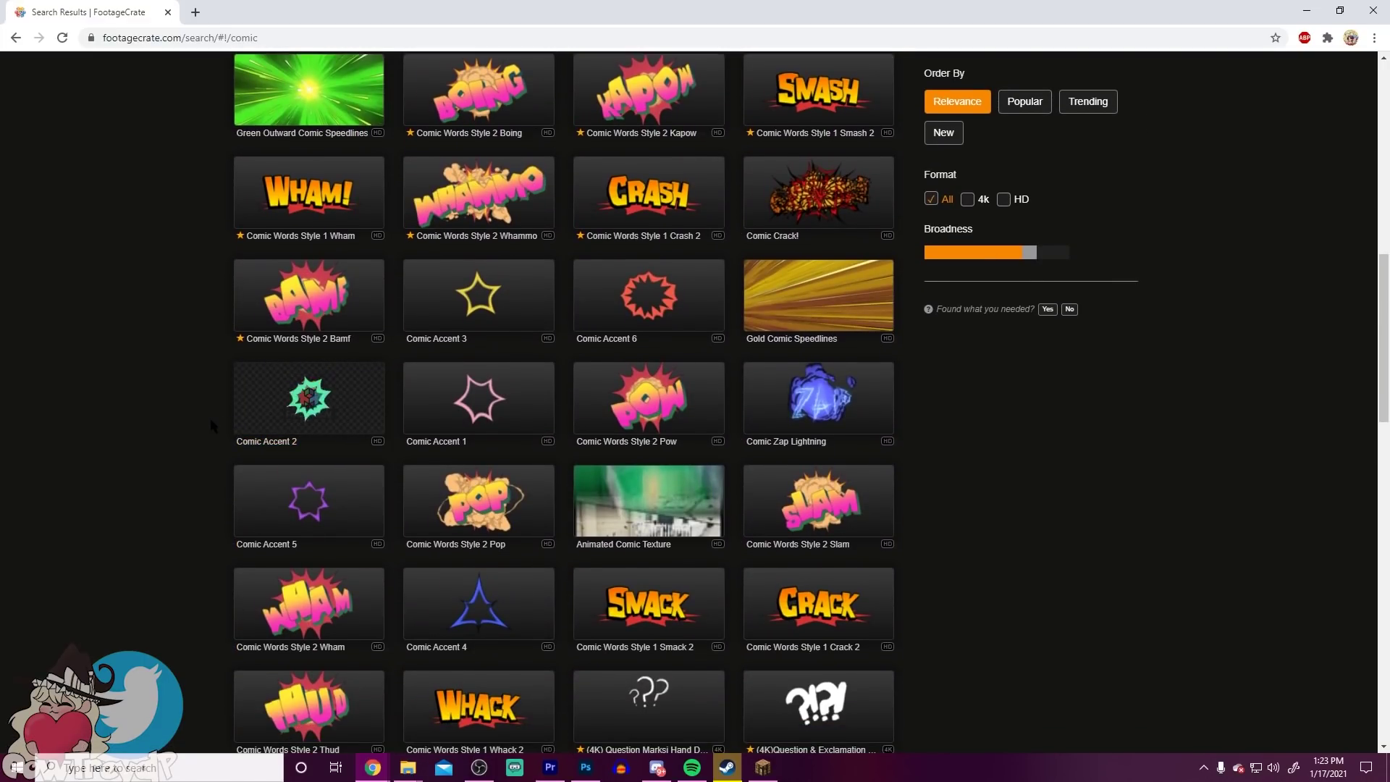
scroll(568, 493, "down", 4)
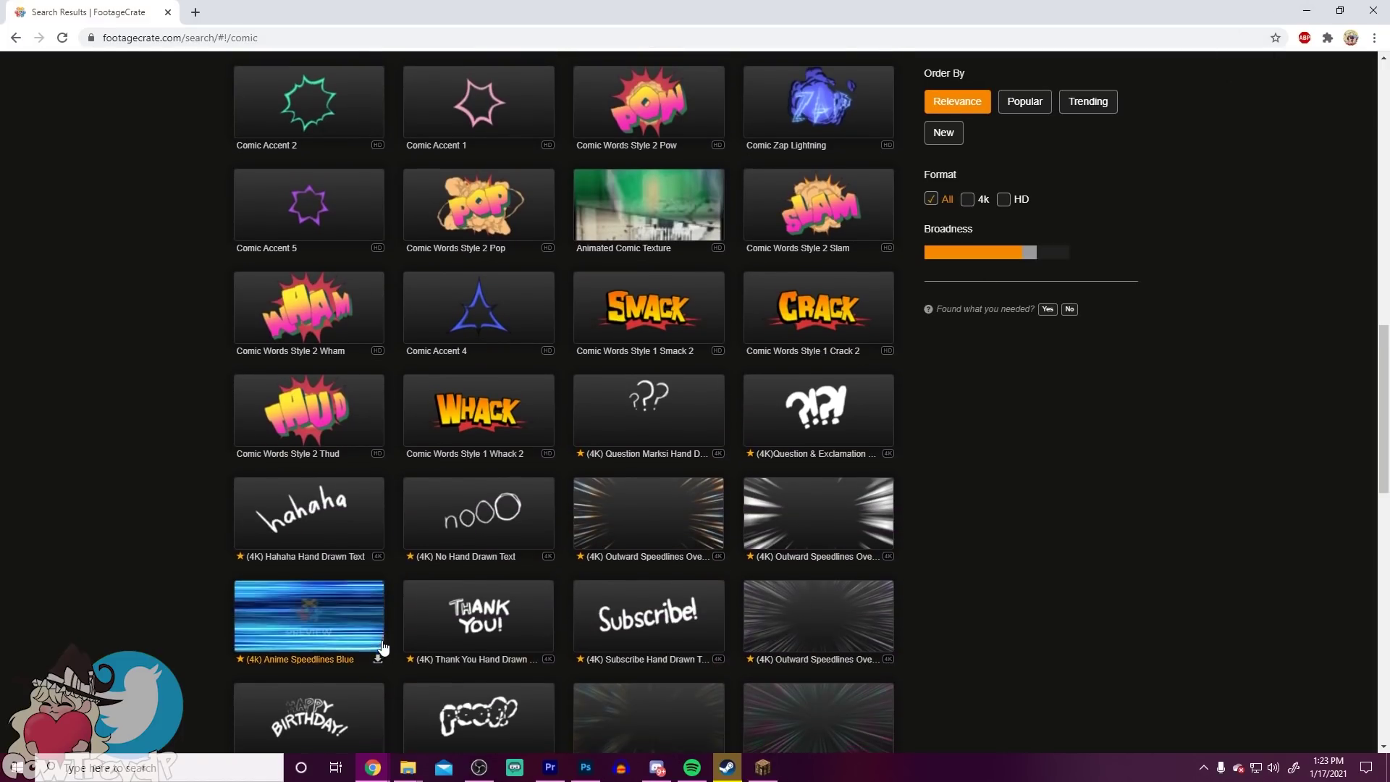
scroll(388, 625, "up", 9)
scroll(388, 626, "up", 5)
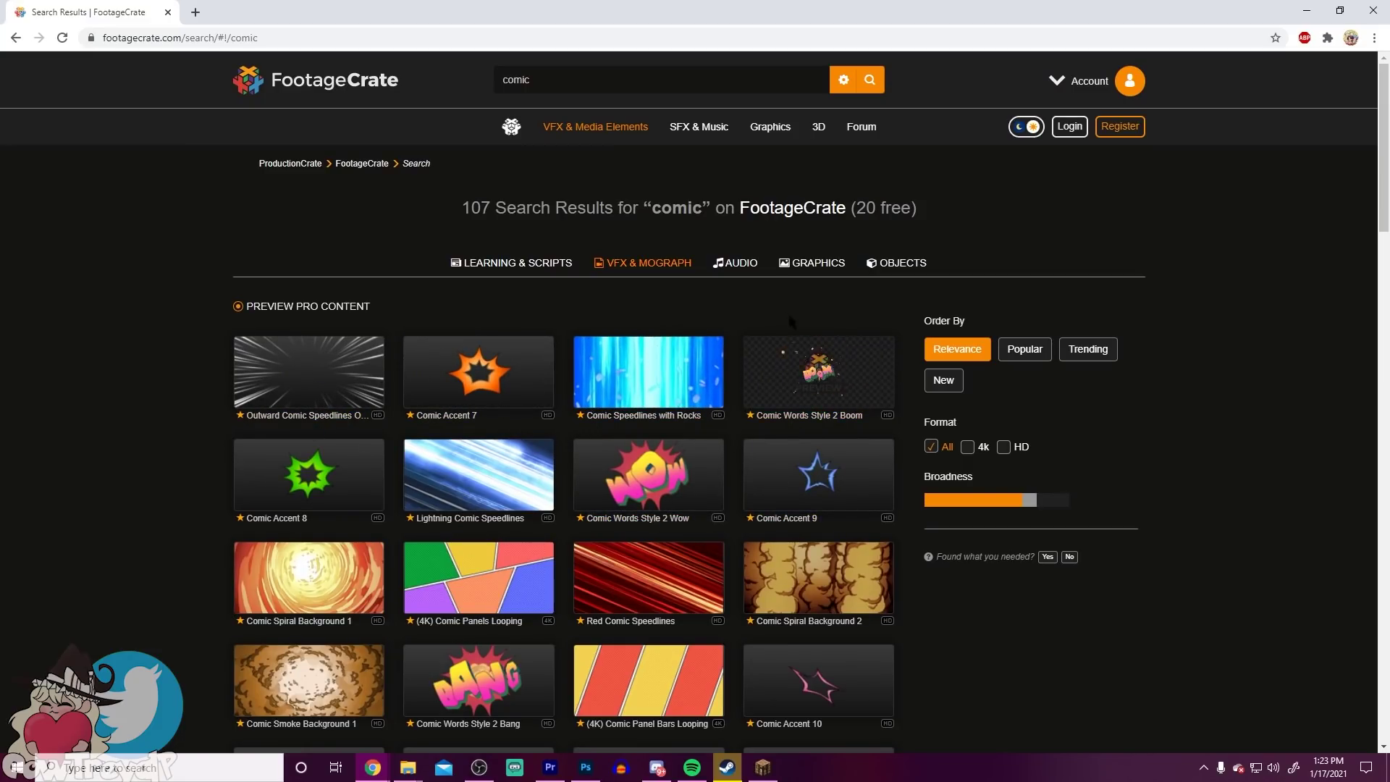
left_click_drag(914, 208, 877, 207)
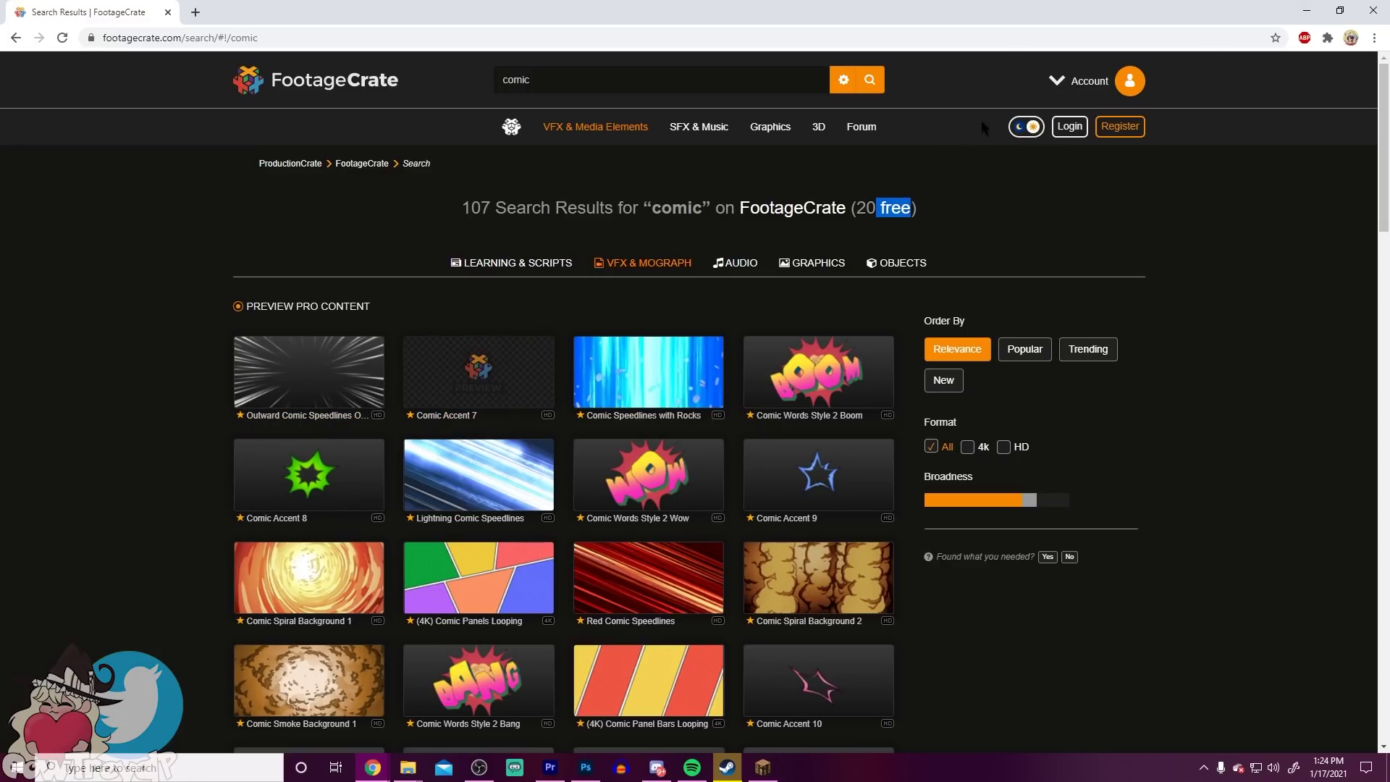
Step: Move the Premiere Pro playhead to the full-color character panels, and try moving the green panel's character in Photoshop's first set LAYOUT.psd
left_click(1298, 15)
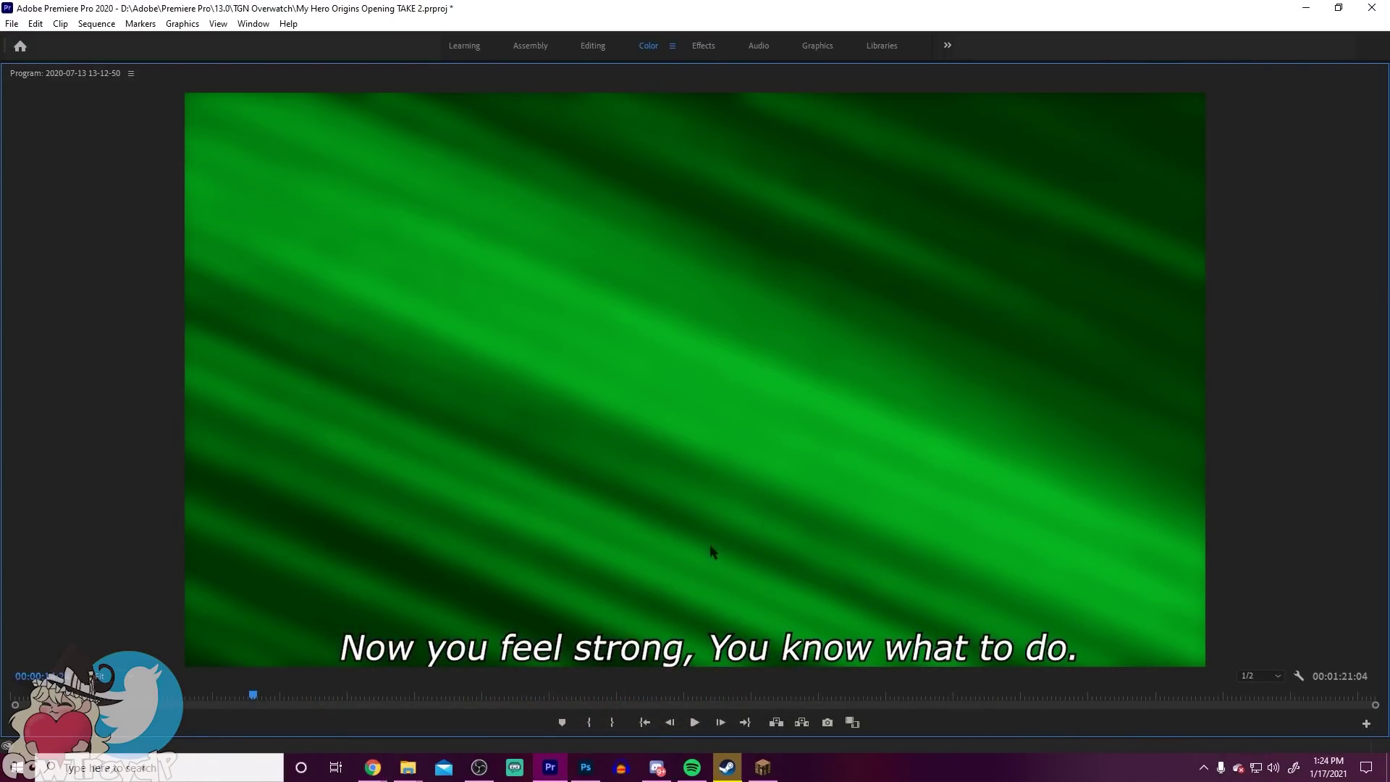
left_click_drag(254, 697, 277, 695)
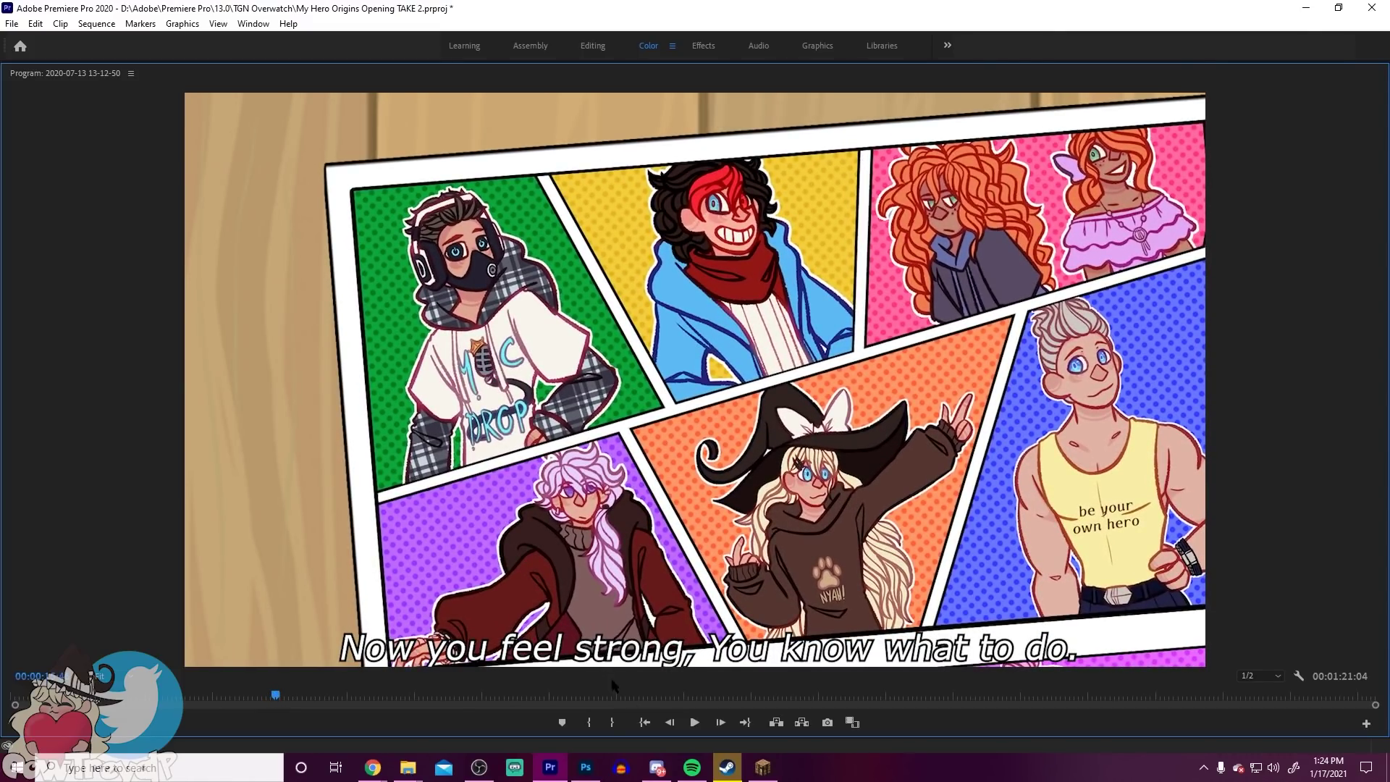
left_click(586, 767)
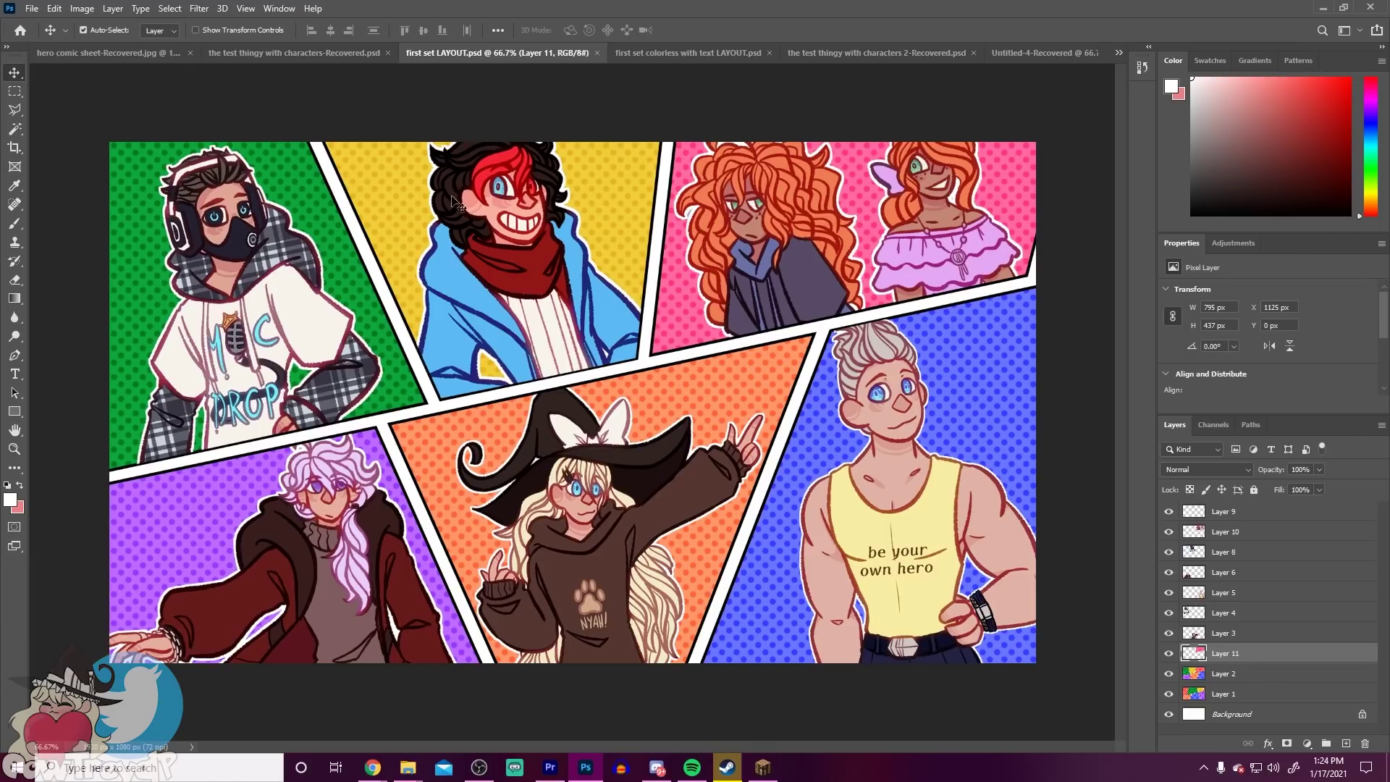
left_click_drag(295, 364, 351, 294)
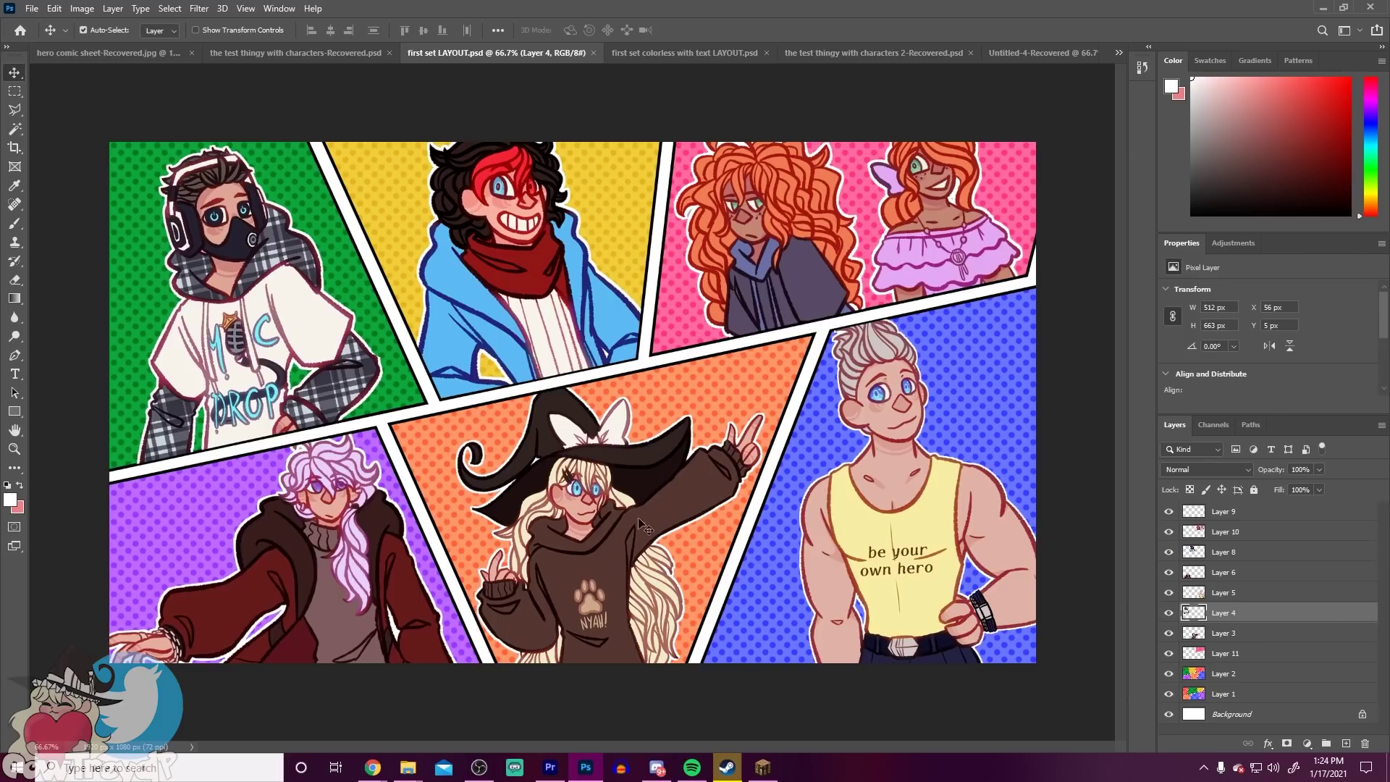
Step: Move the Premiere Pro playhead to the faded panels with name captions, and open first set colorless with text LAYOUT.psd in Photoshop
left_click(550, 768)
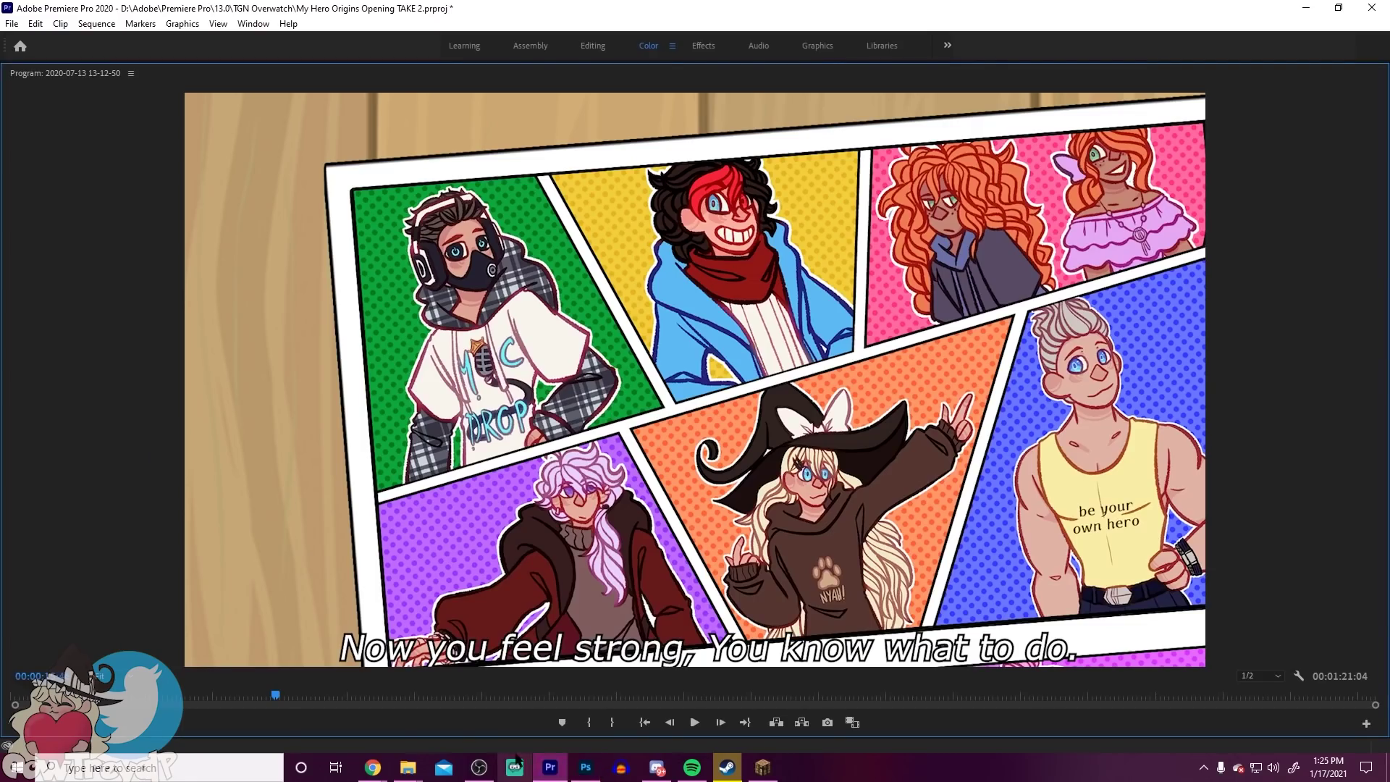
left_click_drag(276, 699, 287, 706)
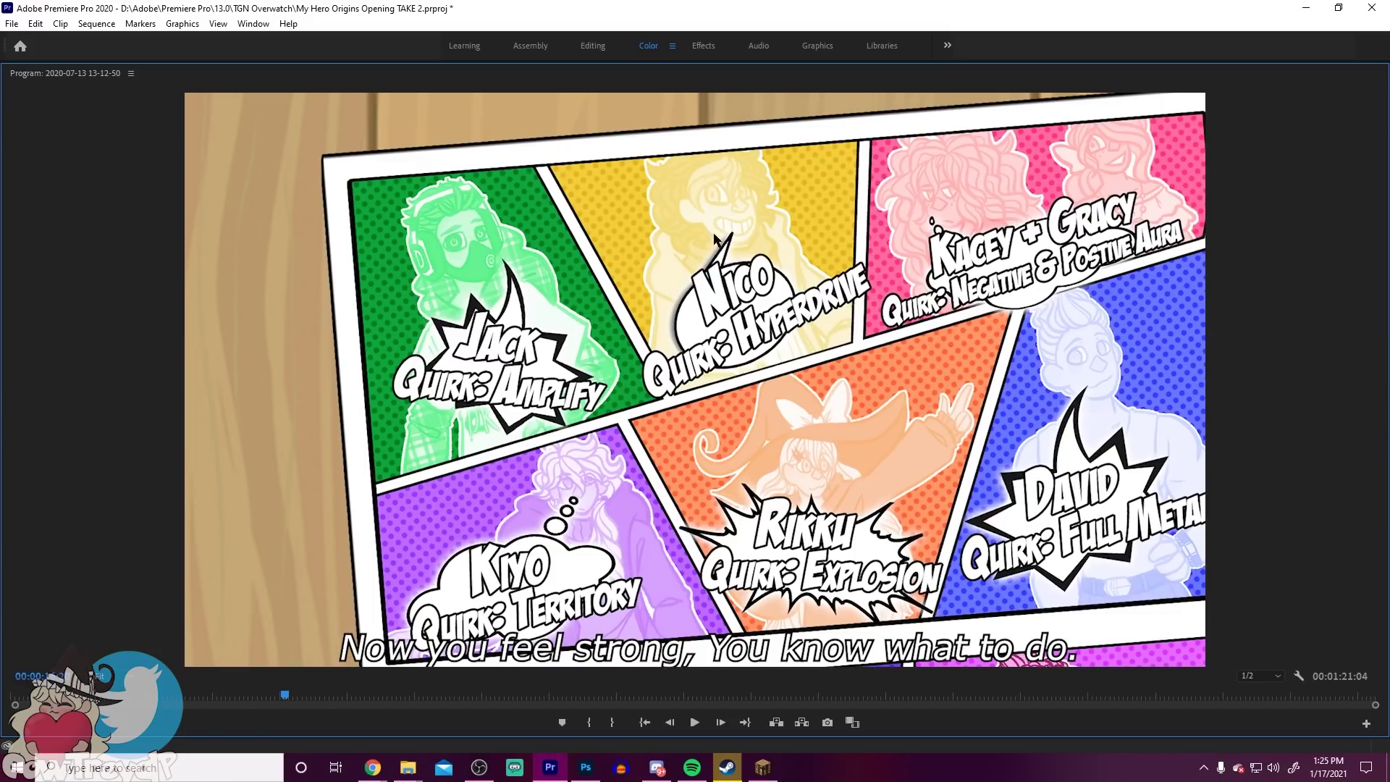
mouse_move(593, 772)
left_click(594, 774)
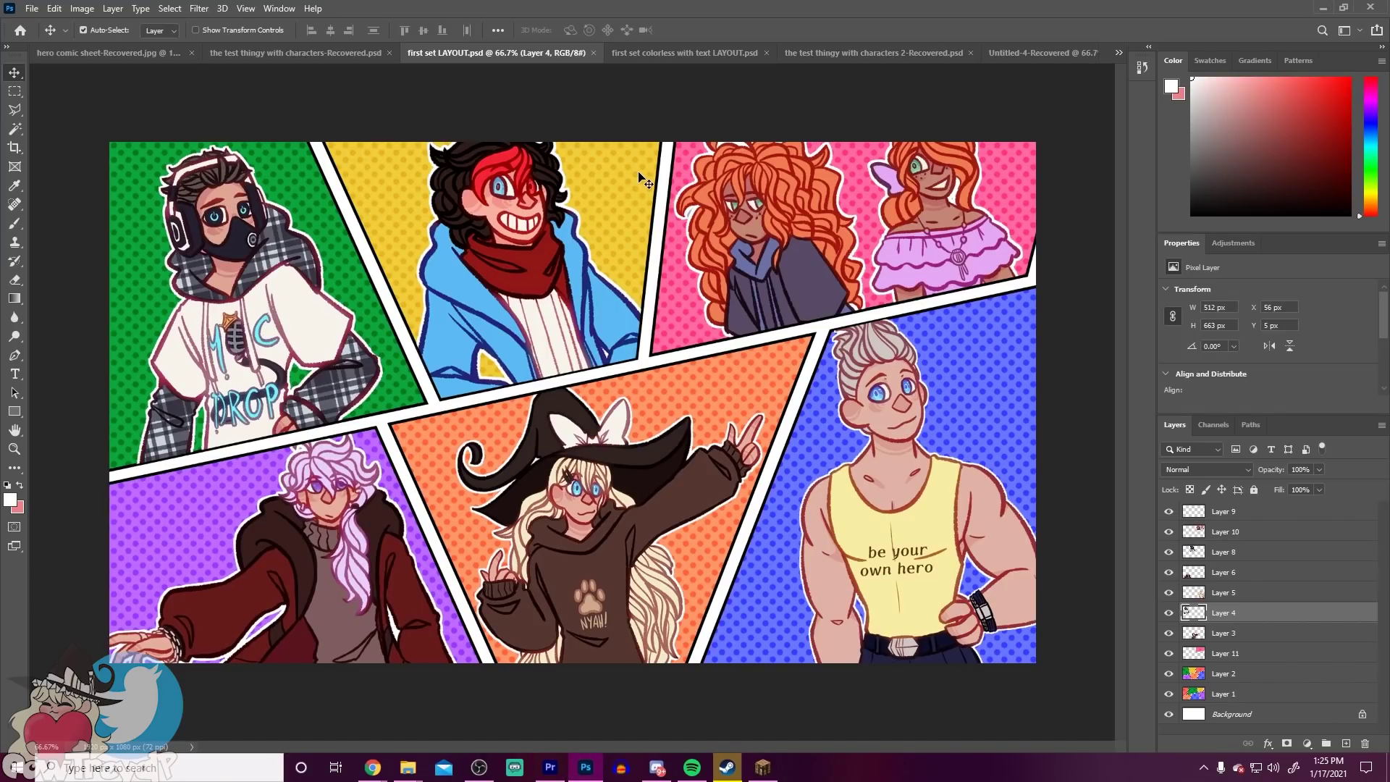
left_click(685, 52)
Step: Try moving the faded character's copy layer and the speech burst in the green panel, undoing the character's move
left_click_drag(233, 220, 323, 223)
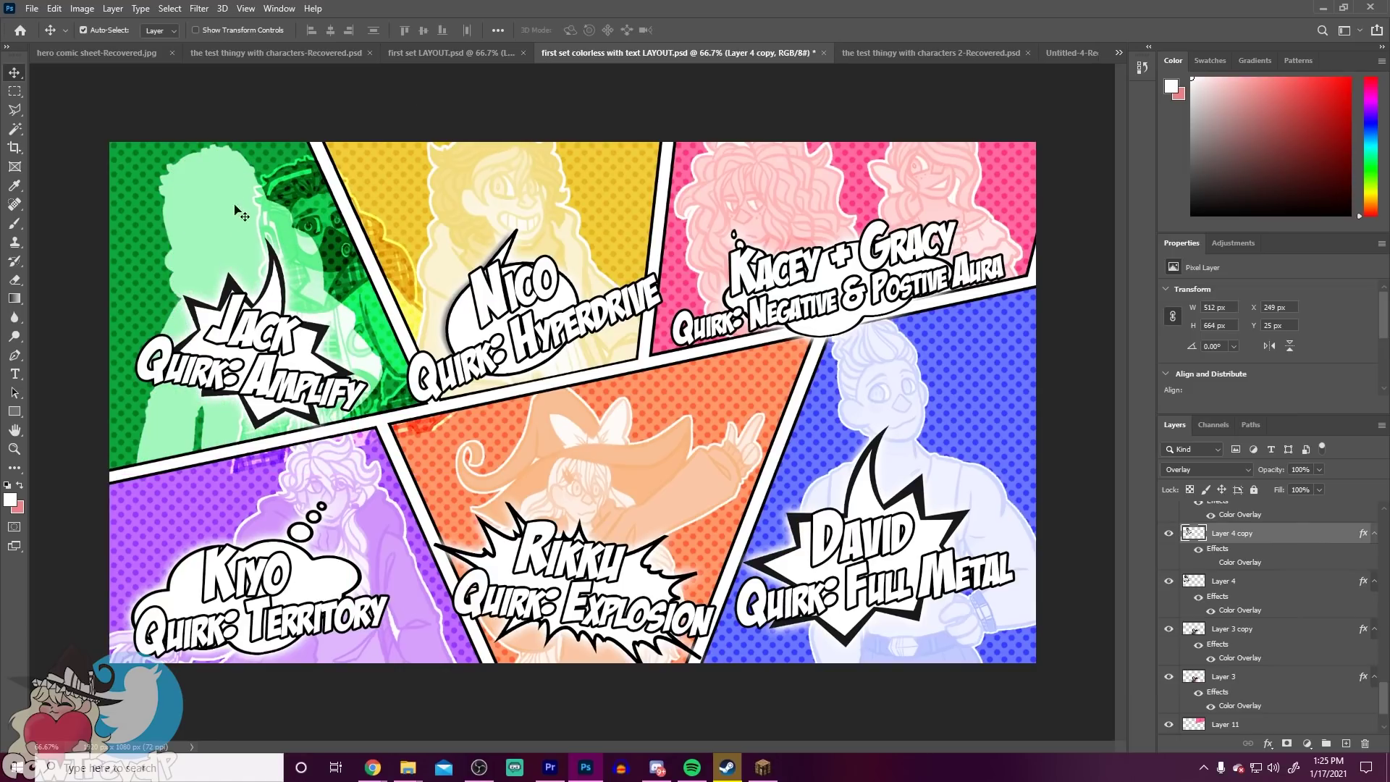
key("ctrl+z")
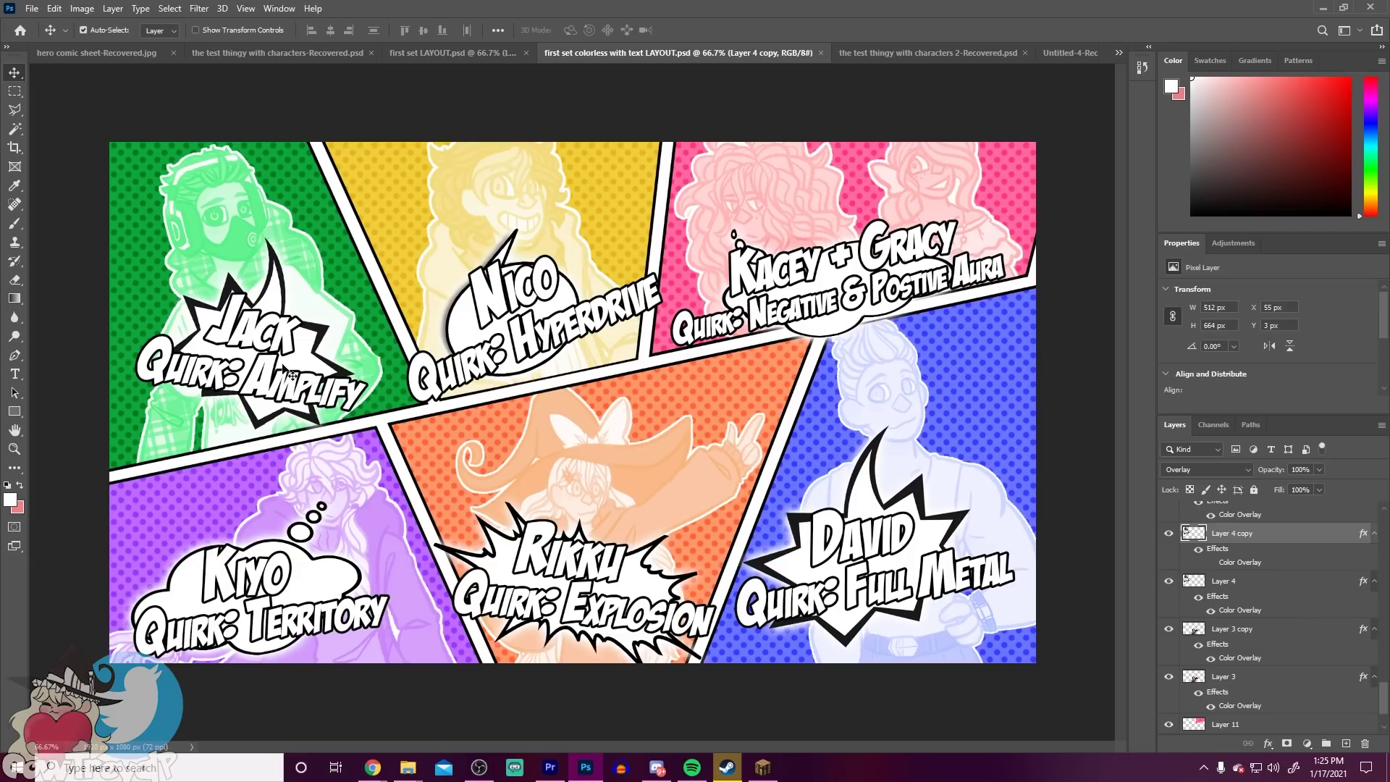
left_click_drag(291, 292, 336, 246)
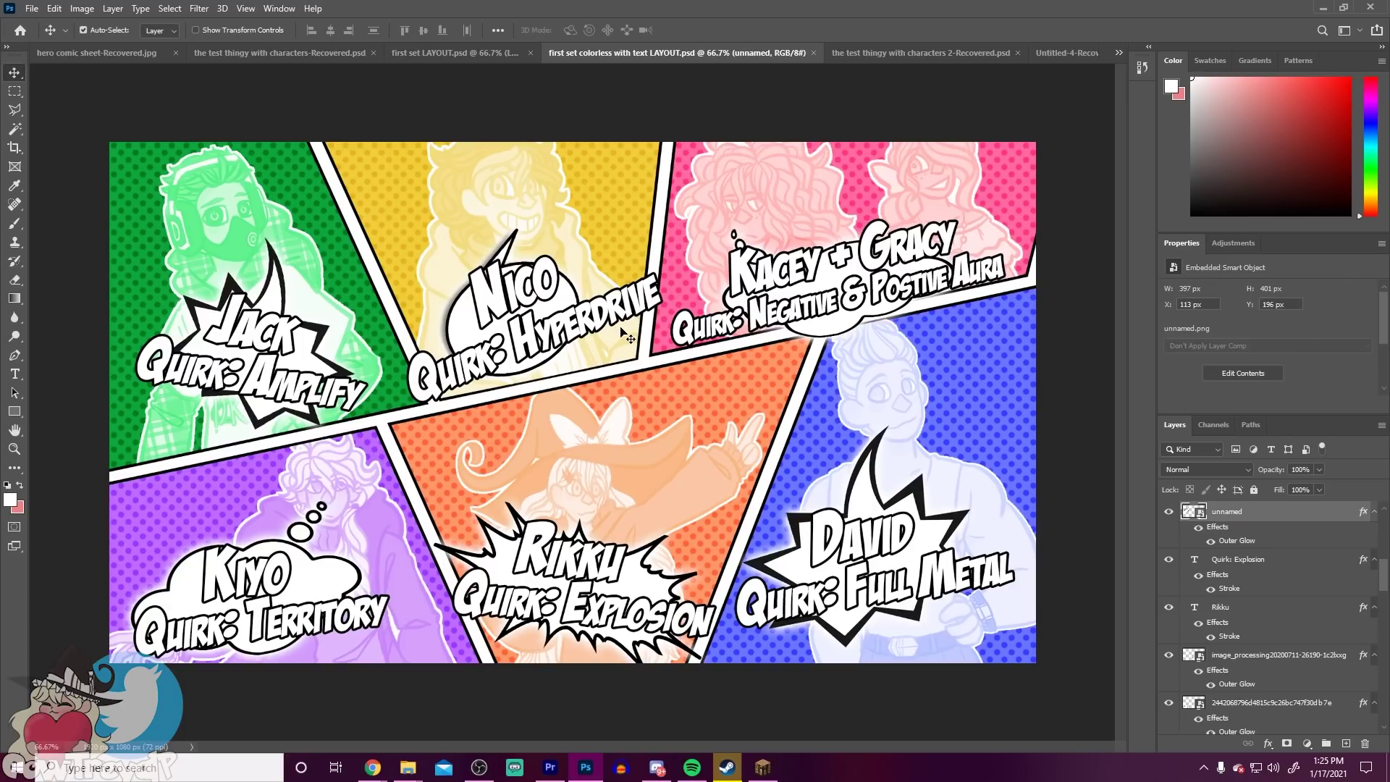
Step: In Premiere Pro, move the playhead to the end of the captioned panels and advance frame by frame to the next character set
left_click(586, 767)
left_click_drag(286, 696, 300, 697)
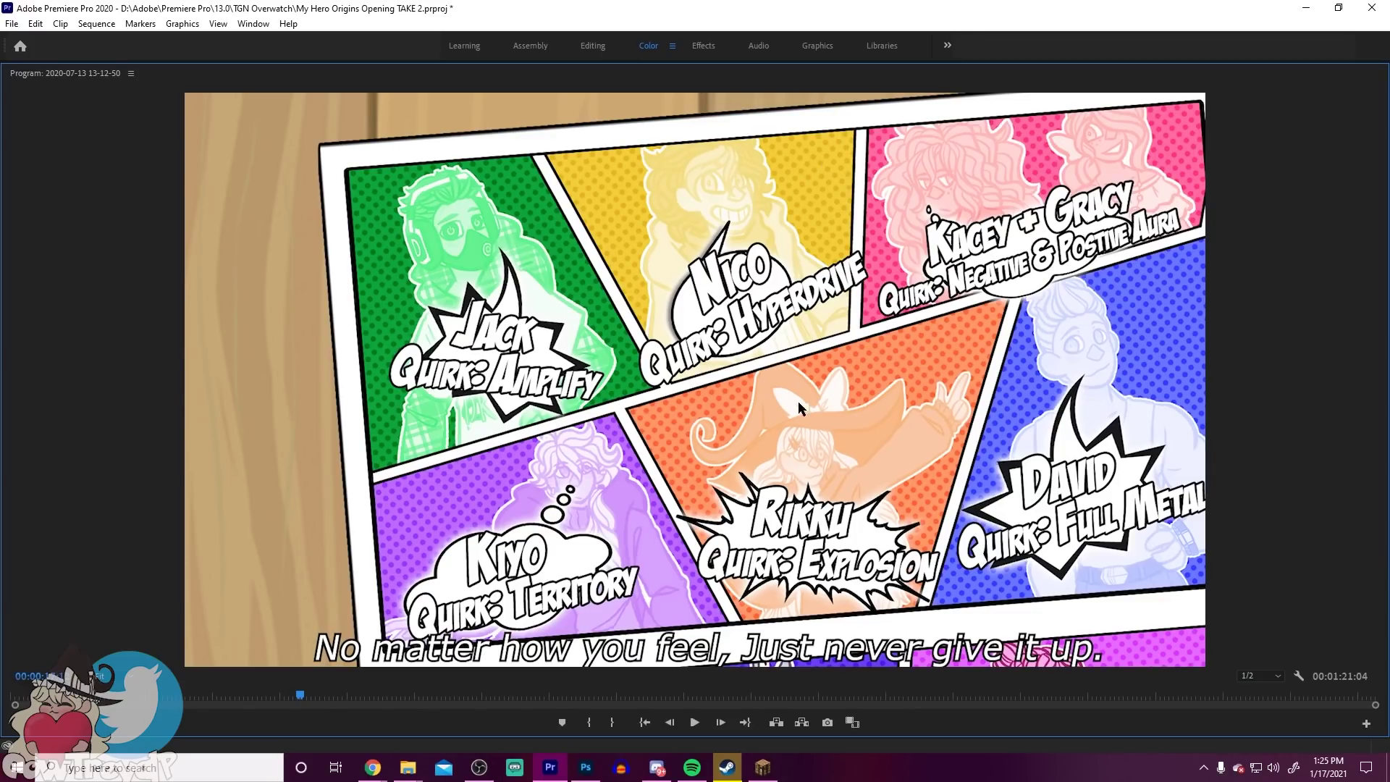
left_click(720, 723)
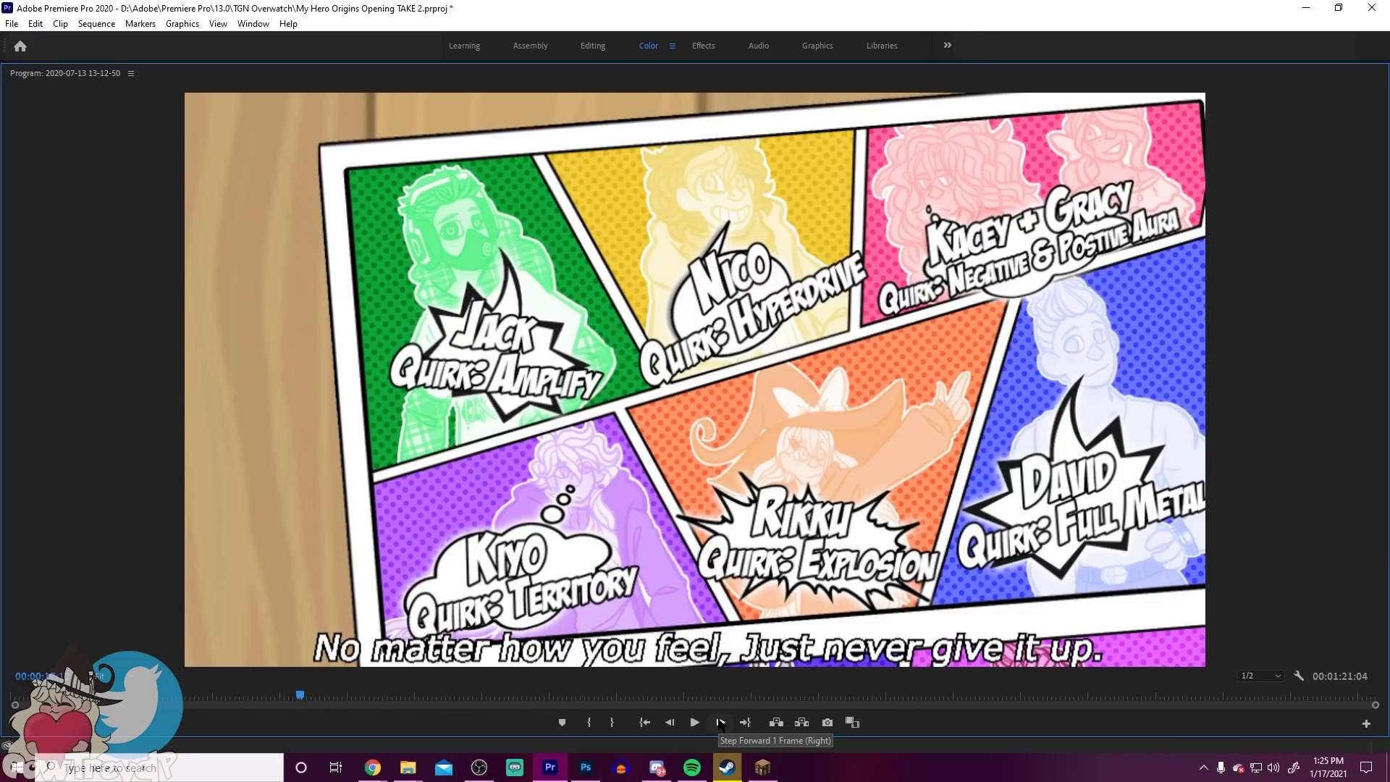
left_click(721, 723)
left_click(720, 723)
left_click(721, 723)
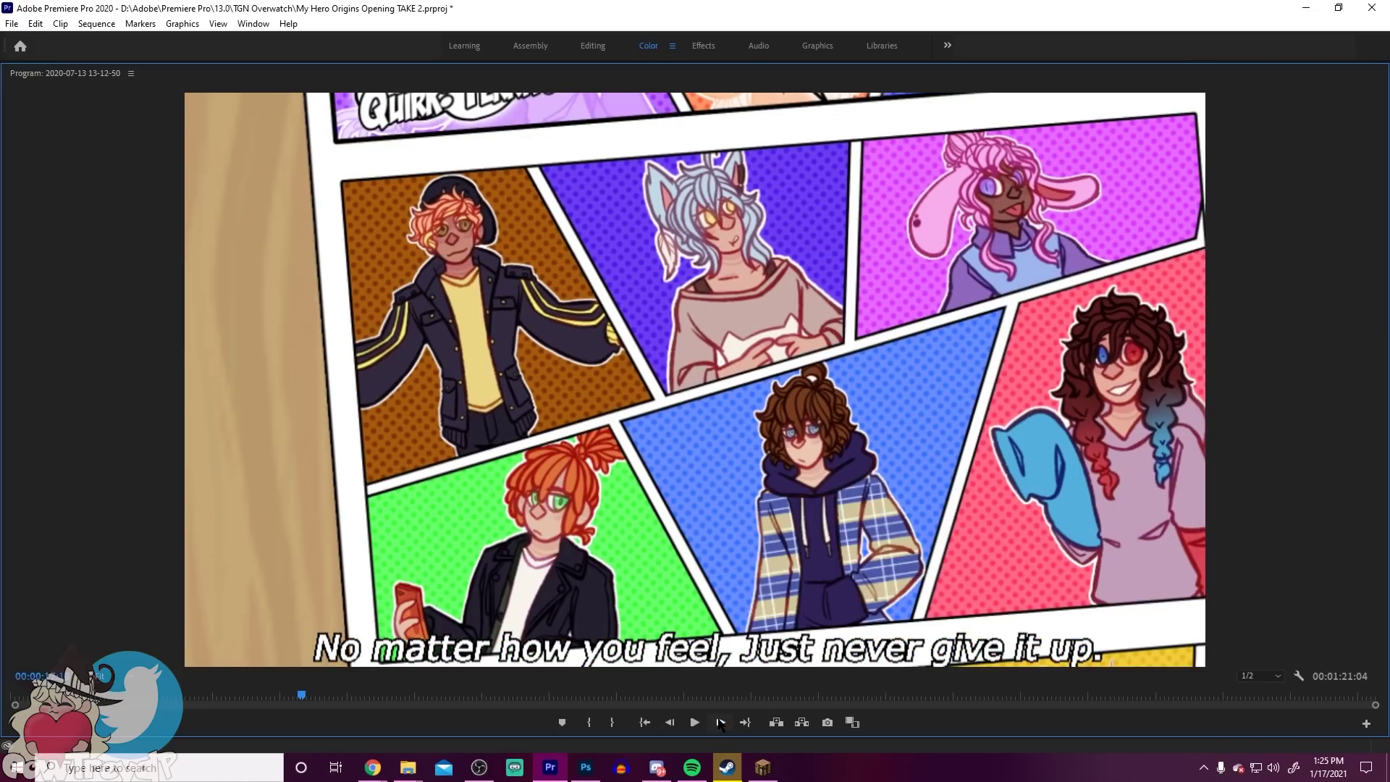
left_click(721, 723)
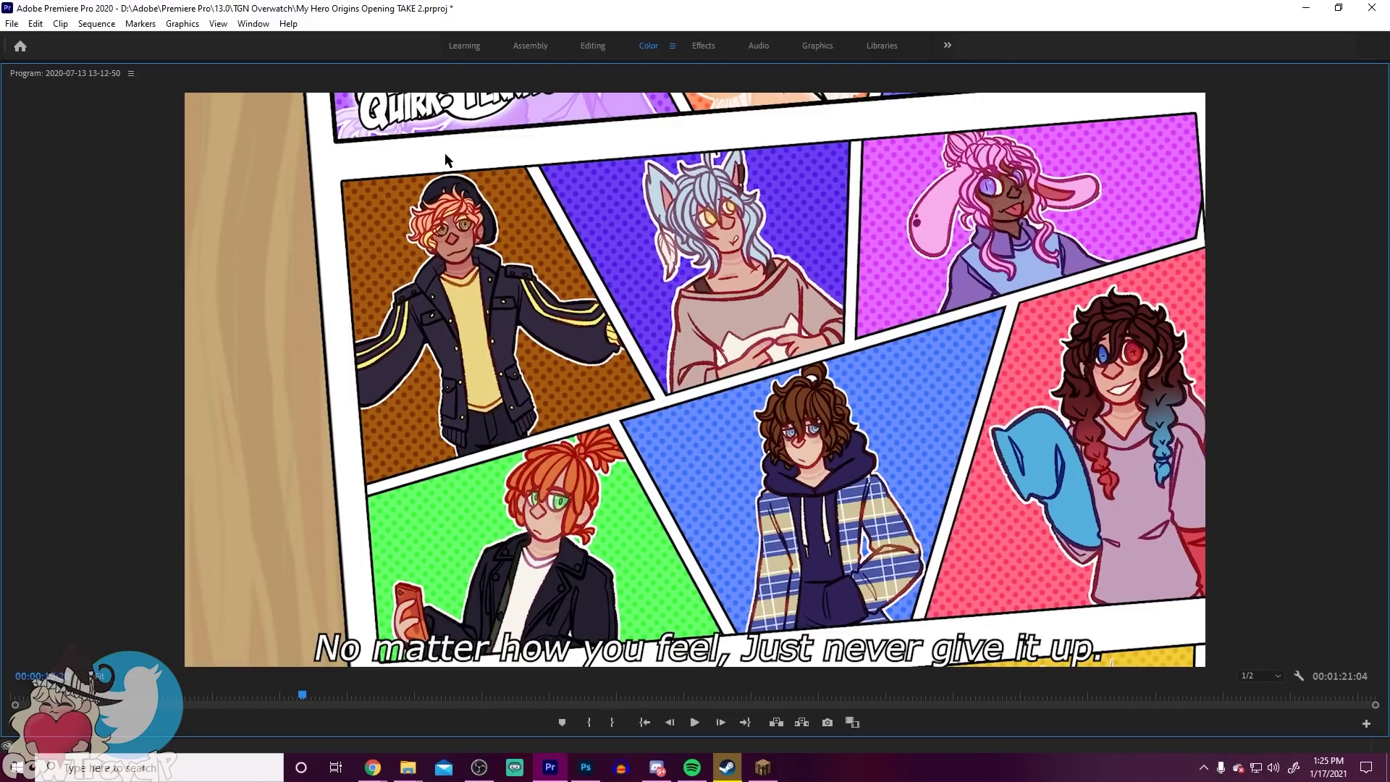
Step: Open the test thingy with characters 2-Recovered.psd in Photoshop and enlarge the comic page to 50%
left_click(586, 768)
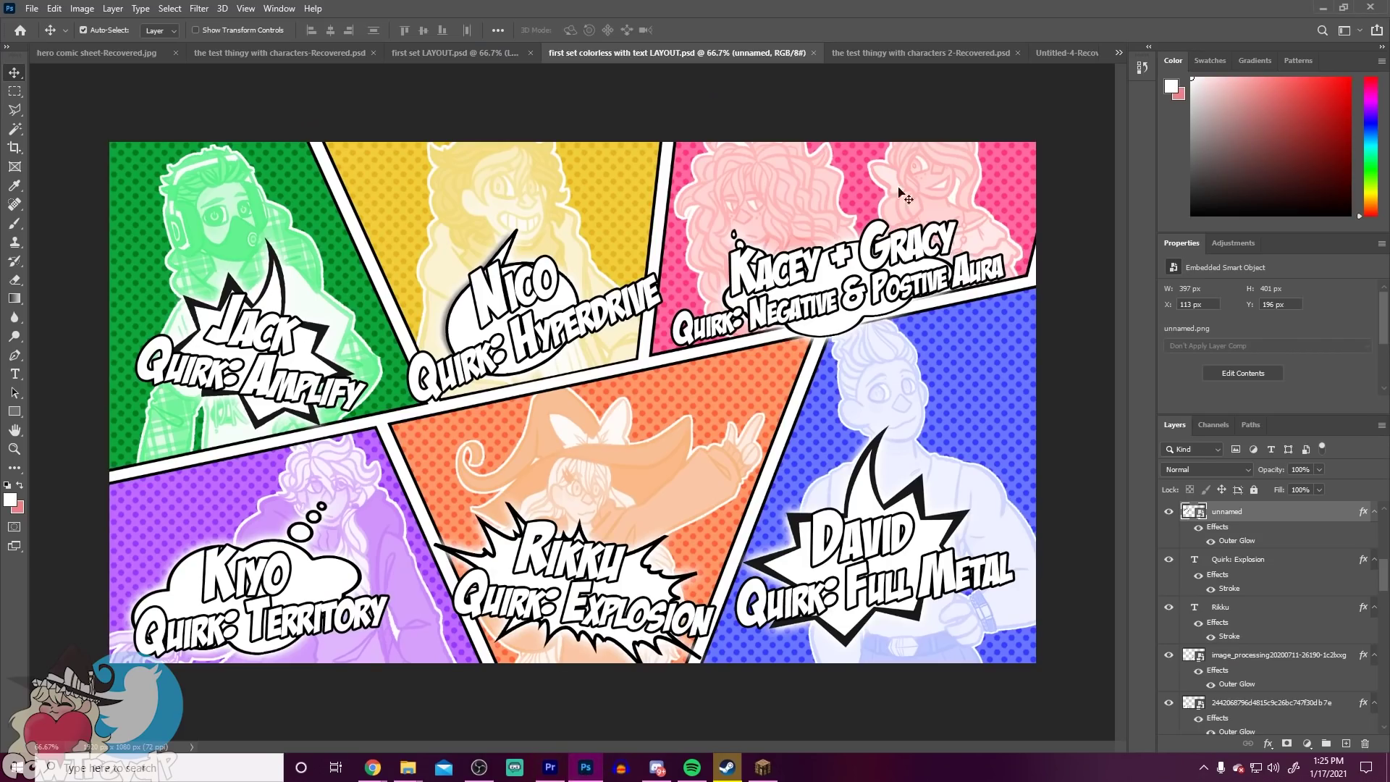
left_click(984, 54)
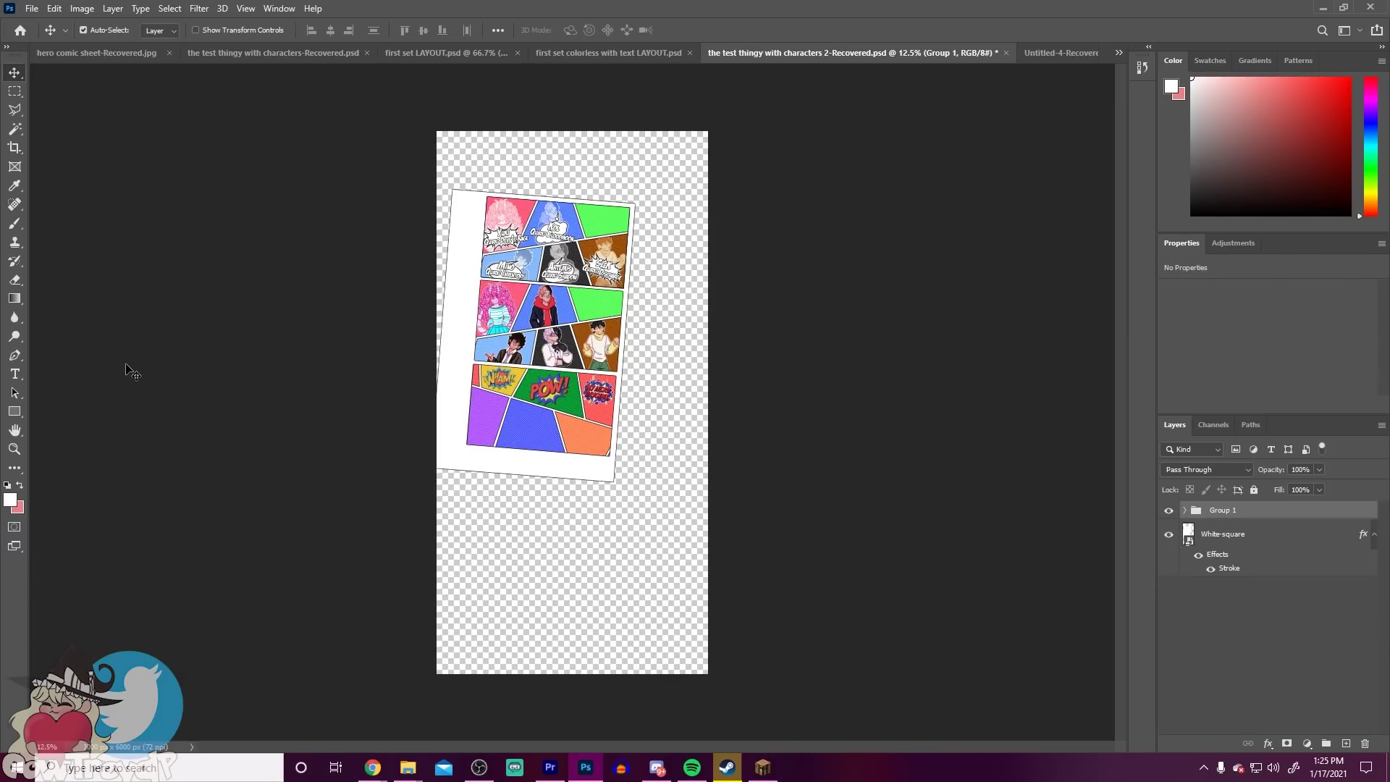
left_click(14, 449)
left_click_drag(533, 305, 527, 467)
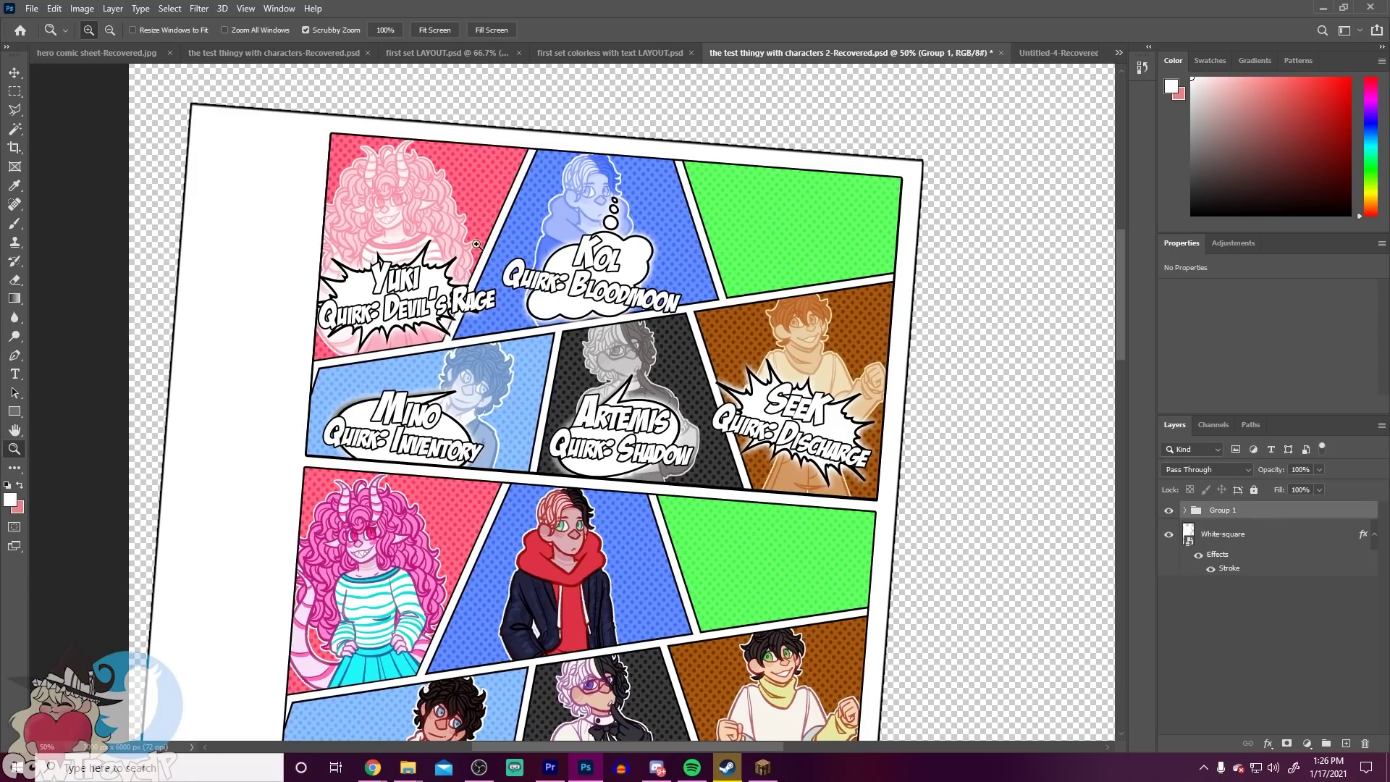
Step: Examine the comic page's captioned panels, full-color characters and the WHAM!, POW! and My Hero Origins panels
scroll(760, 159, "down", 2)
scroll(616, 110, "down", 8)
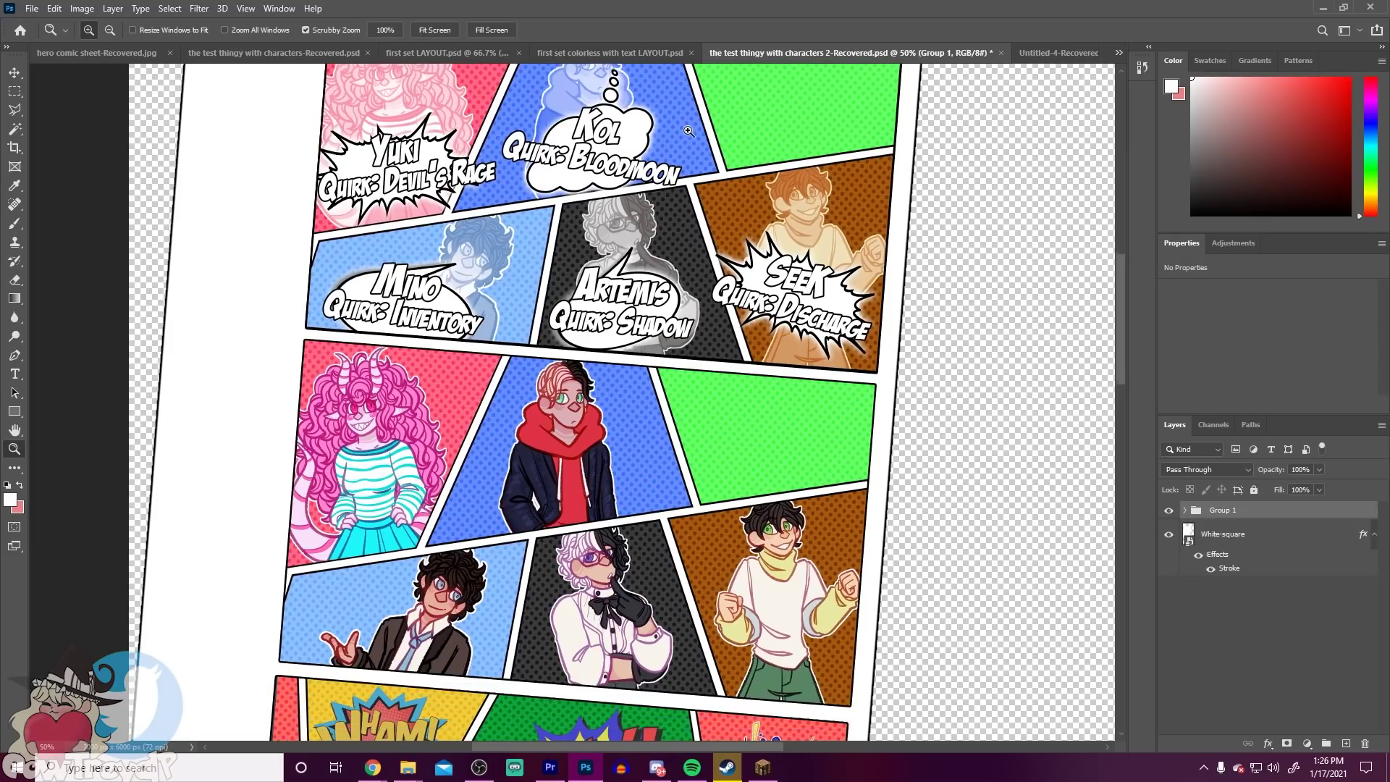
scroll(552, 356, "up", 3)
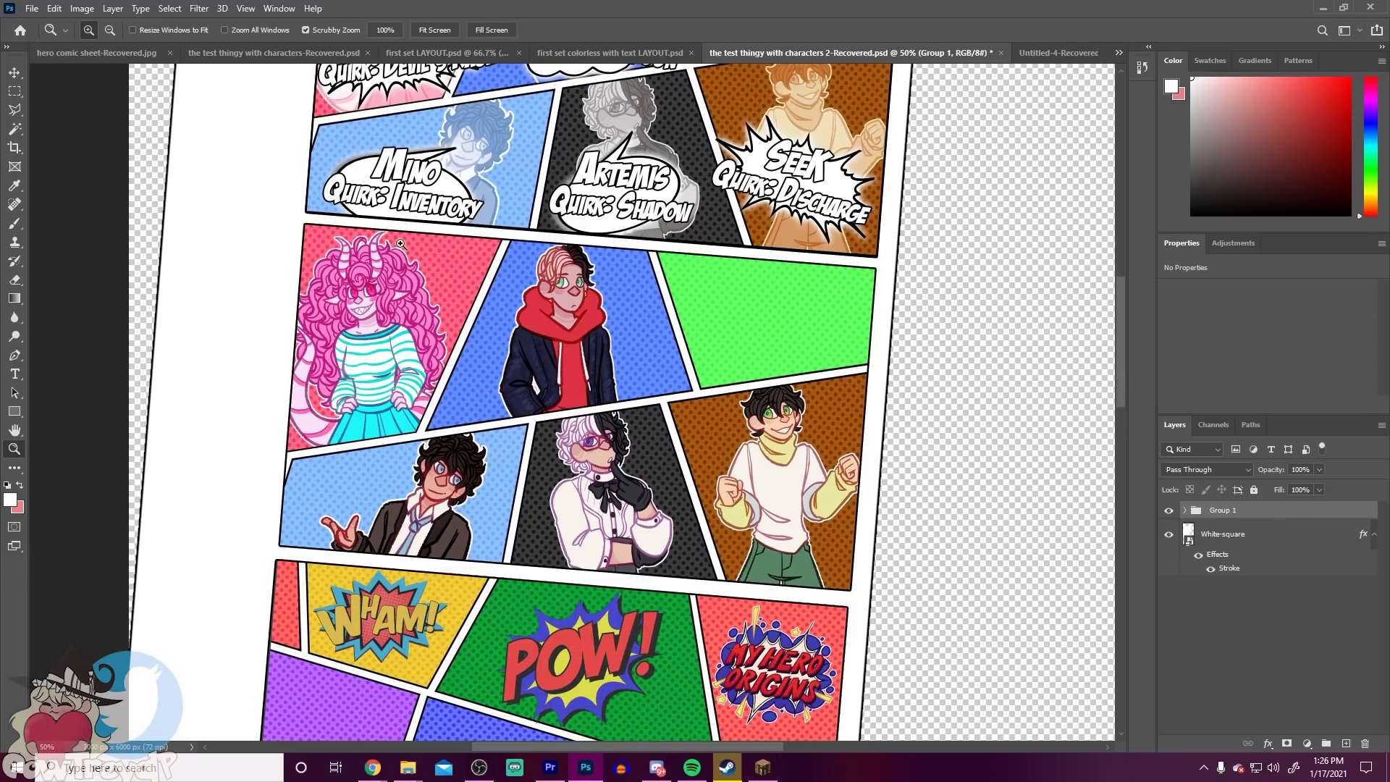
scroll(579, 658, "up", 3)
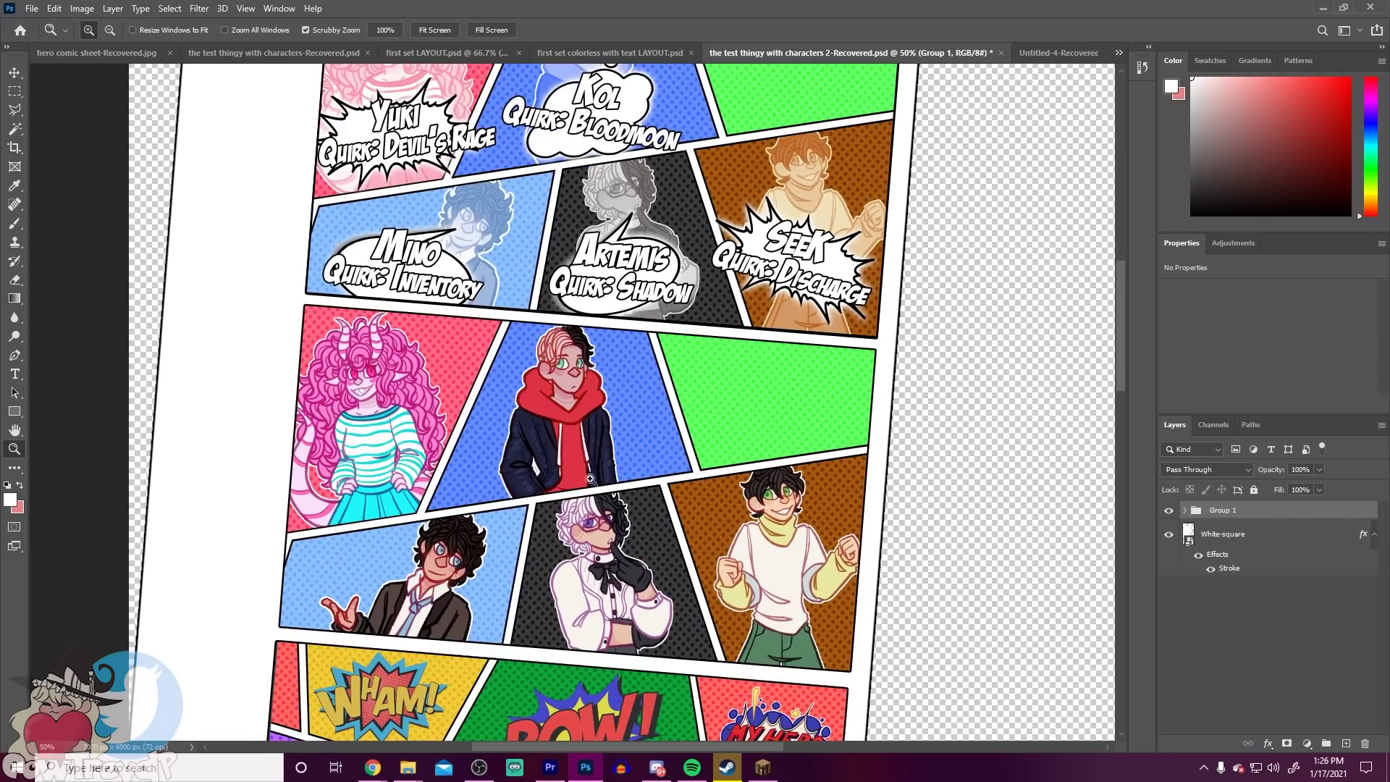
scroll(651, 465, "up", 2)
scroll(642, 441, "down", 4)
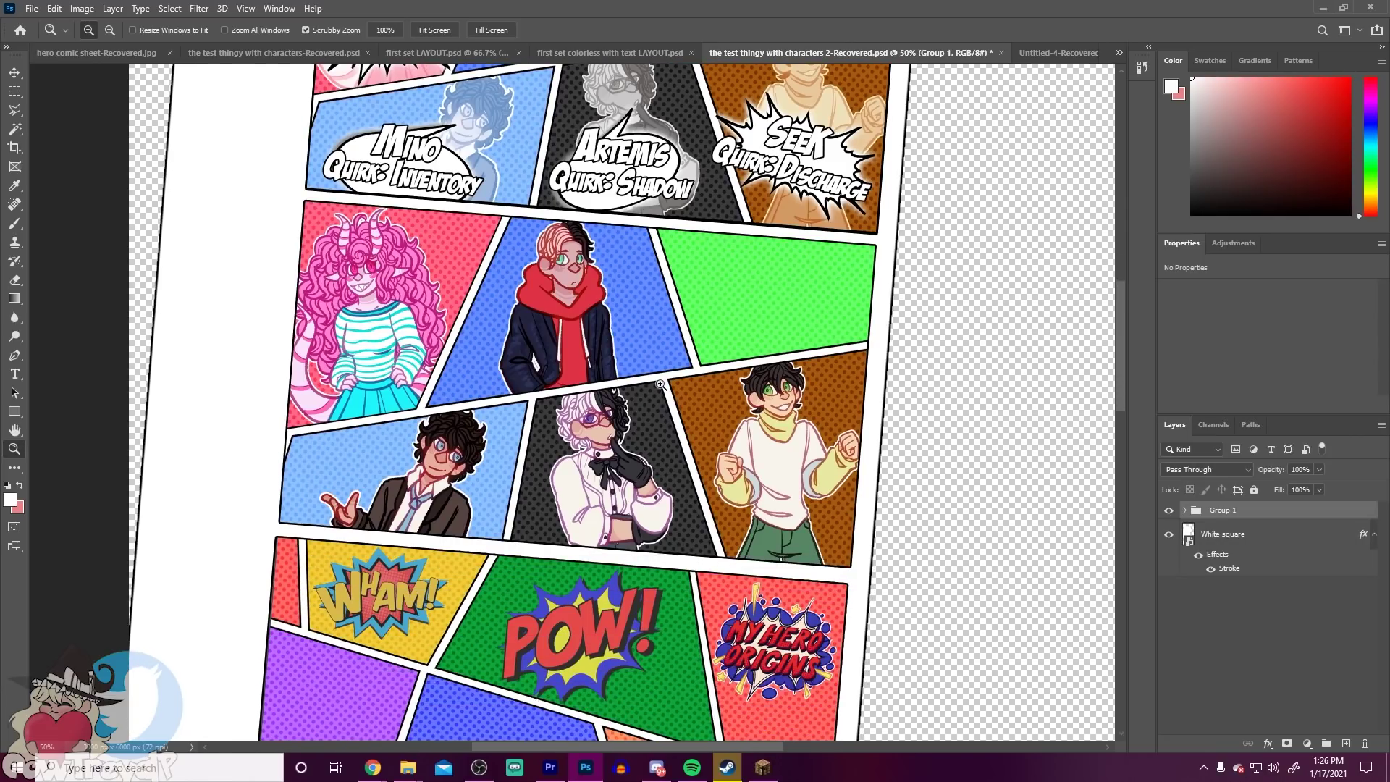
scroll(661, 382, "down", 8)
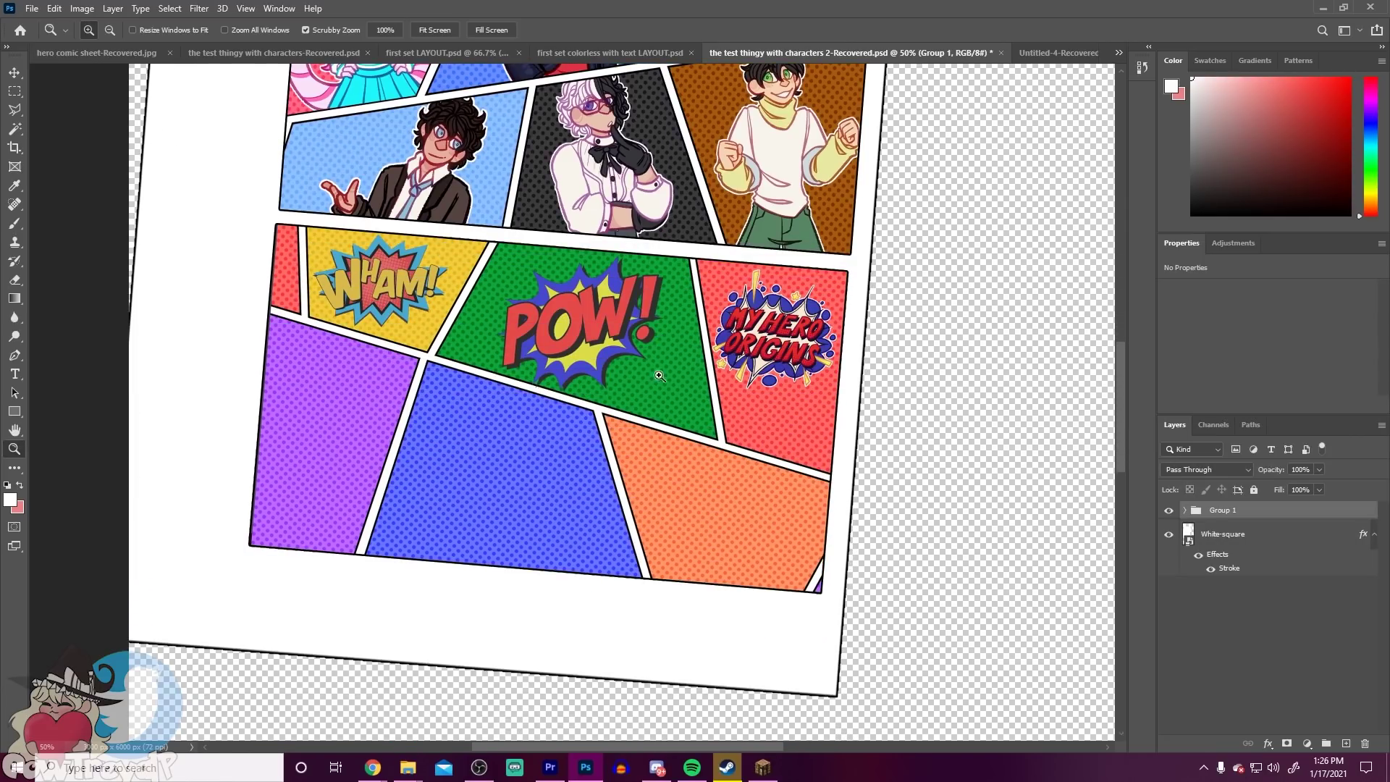
scroll(659, 375, "up", 2)
mouse_move(1115, 447)
left_mouse_down()
mouse_move(1124, 297)
mouse_move(1122, 446)
left_mouse_up()
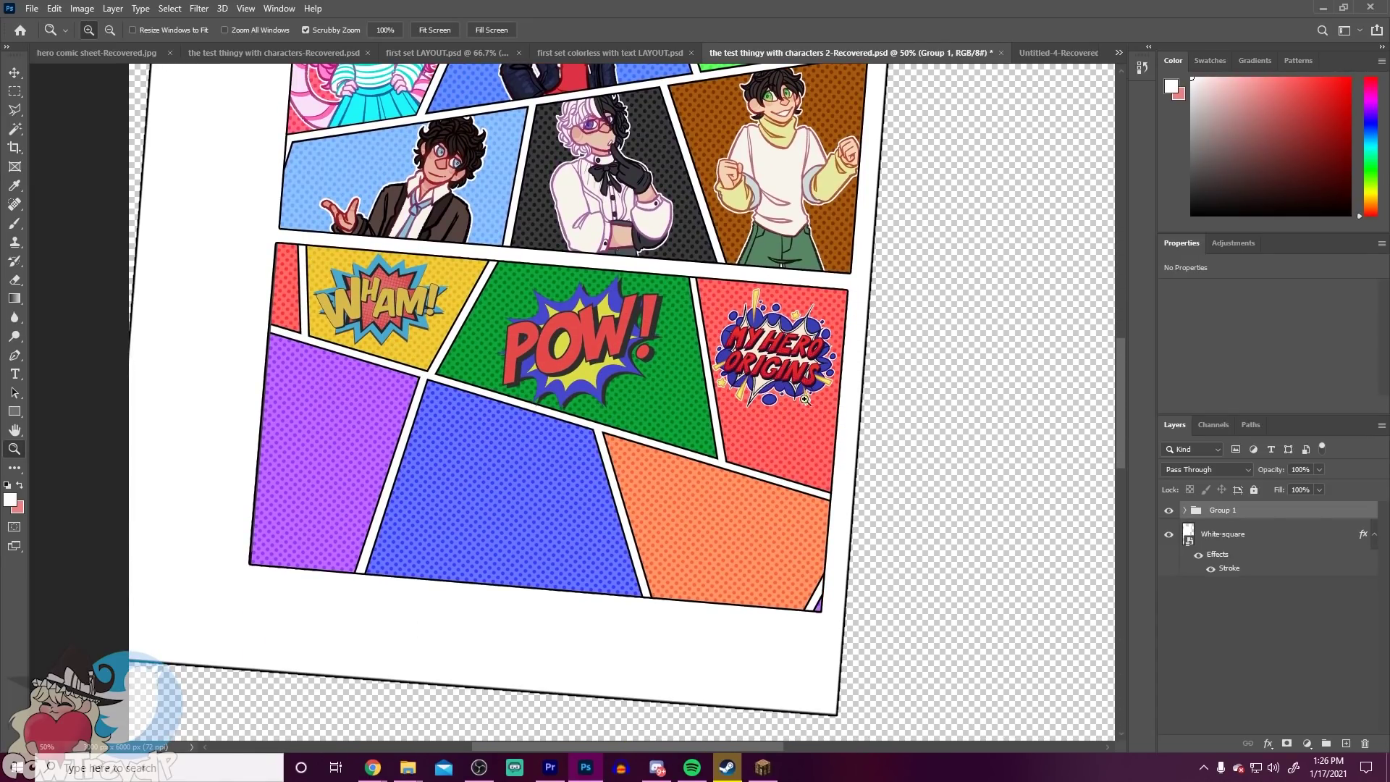
scroll(1120, 445, "down", 2)
Step: Advance the Premiere Pro playhead slightly within the second character set shot, and review the upper panels of the Photoshop comic page again
left_click(550, 769)
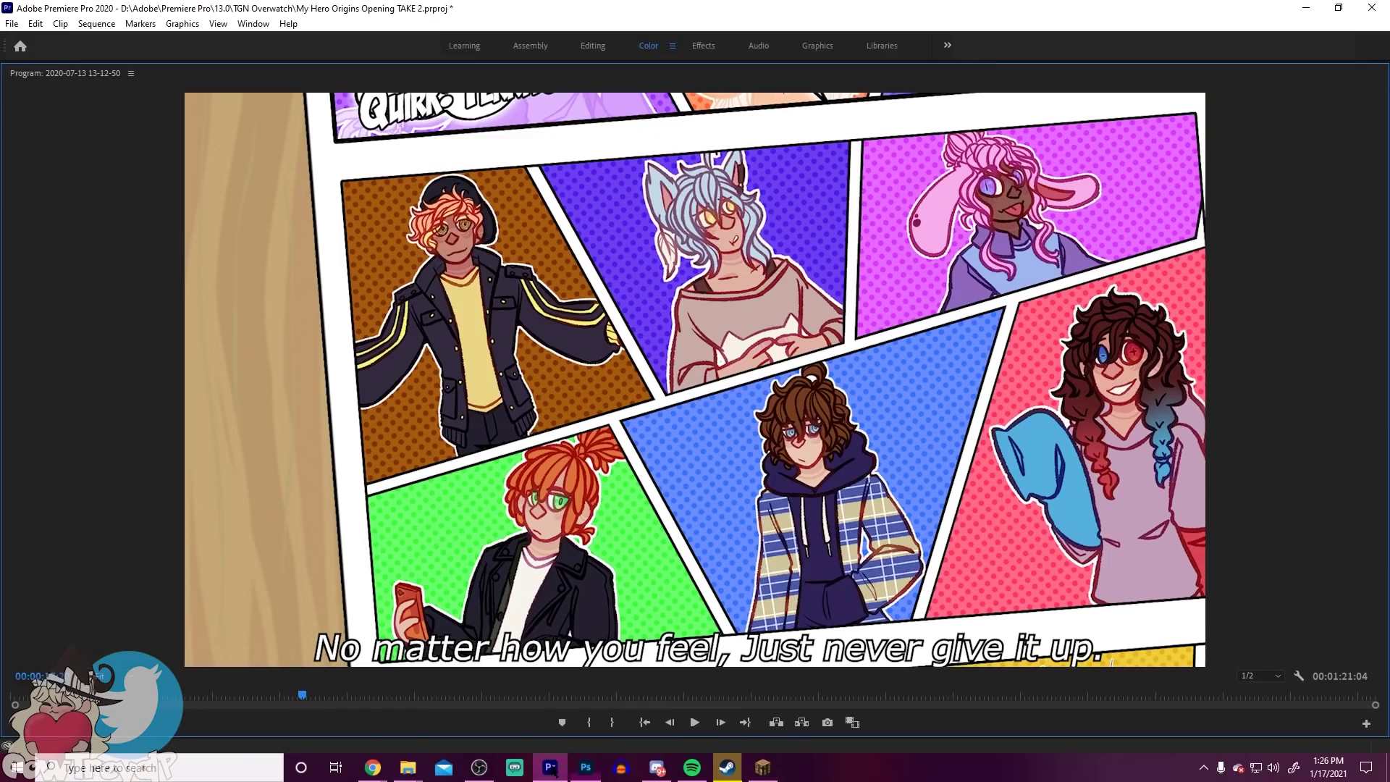
left_click_drag(305, 696, 310, 696)
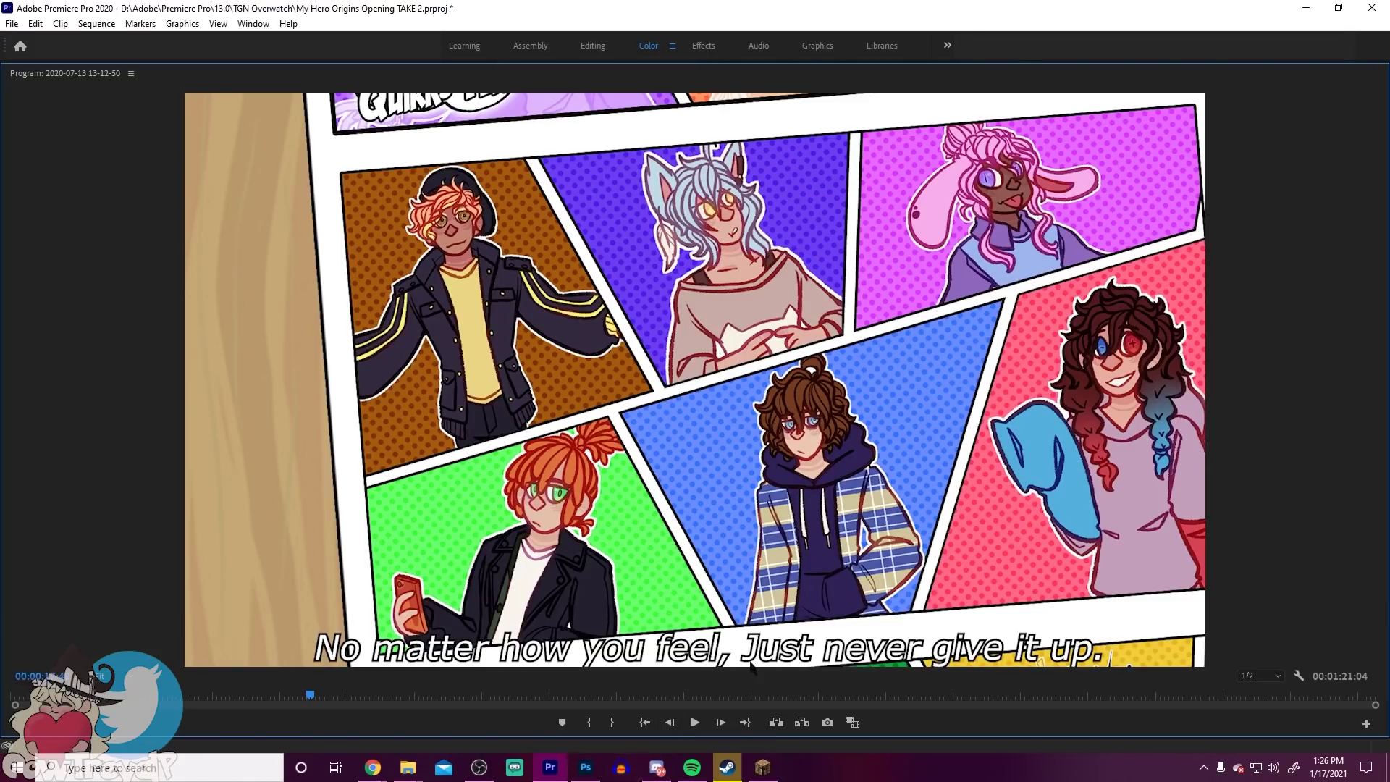
left_click(586, 768)
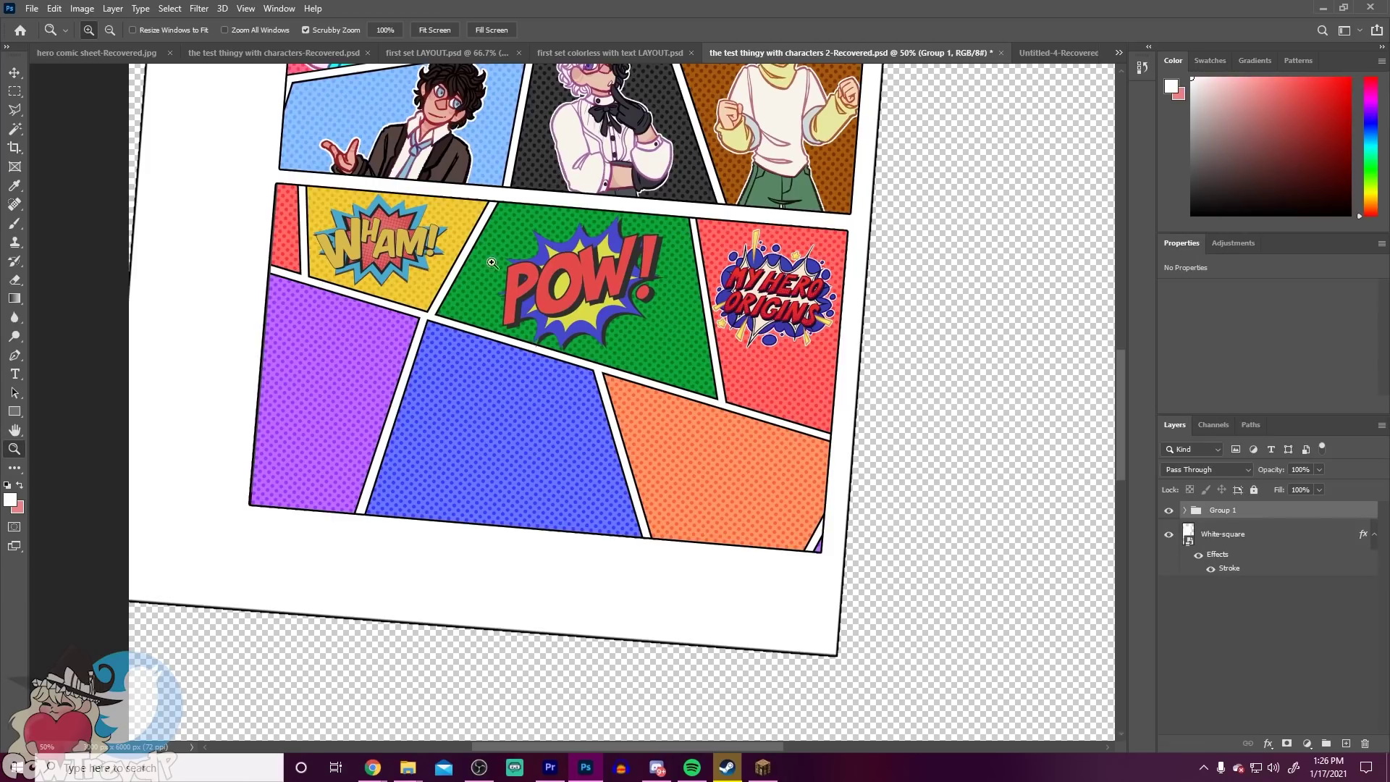
scroll(536, 391, "up", 3)
scroll(520, 360, "up", 15)
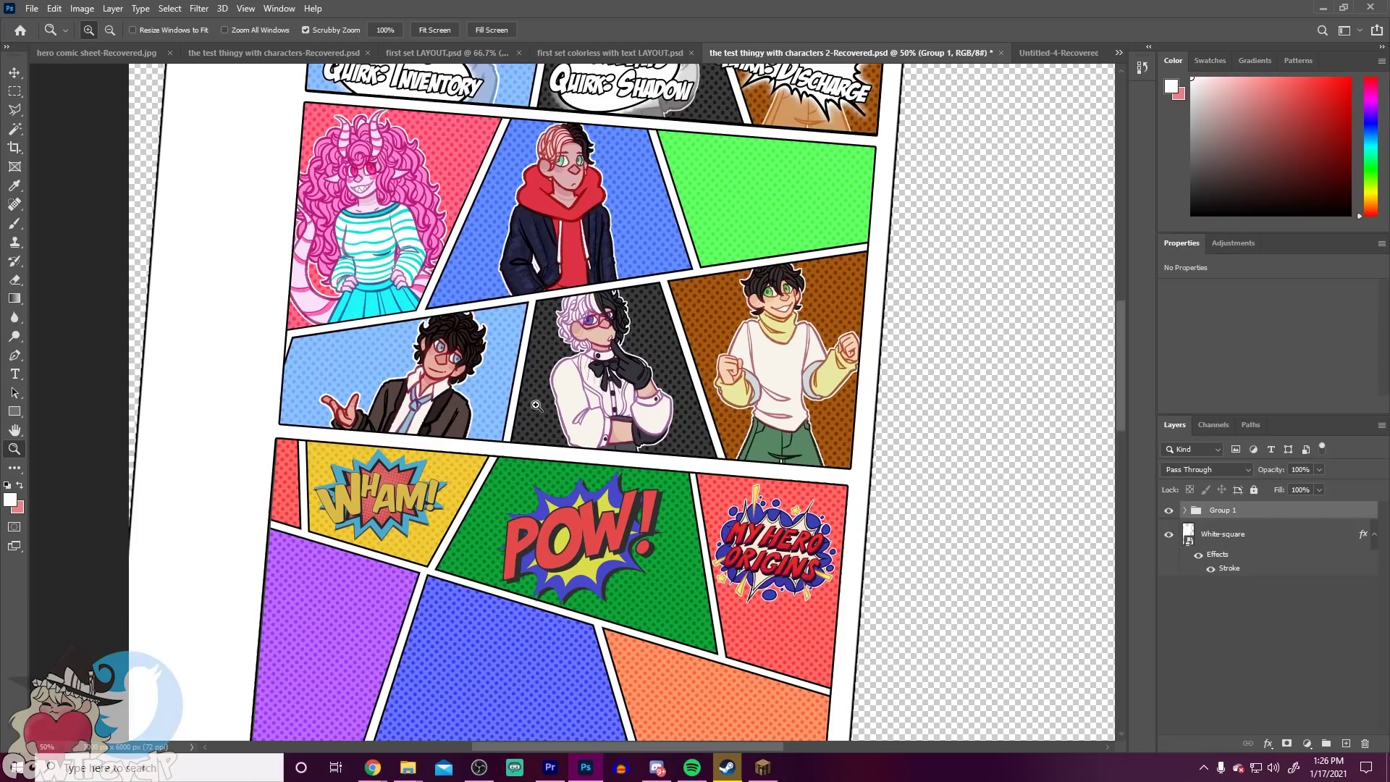
Step: Review the Photoshop comic page's full-color character panels, and play the second character set shot through its captioned panels in Premiere Pro
scroll(529, 388, "down", 5)
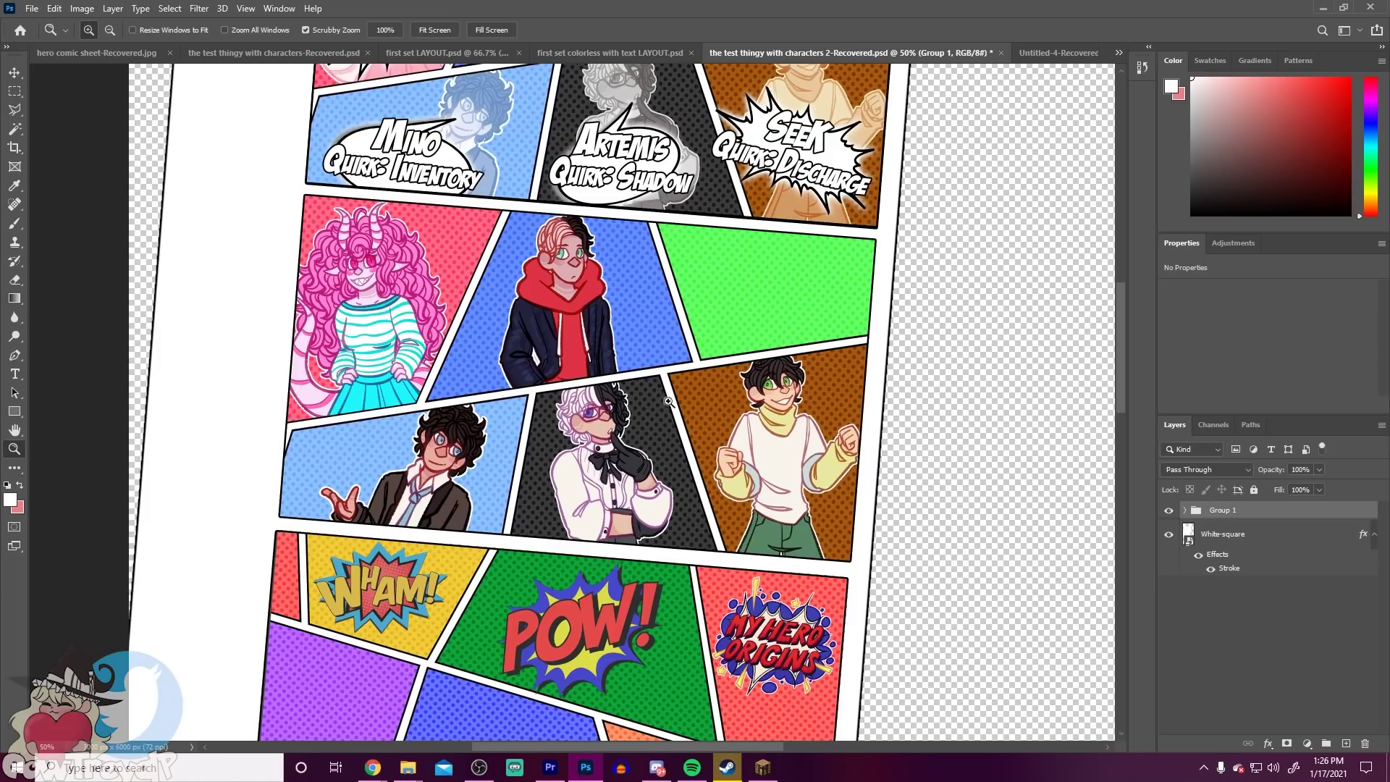
scroll(658, 576, "up", 3)
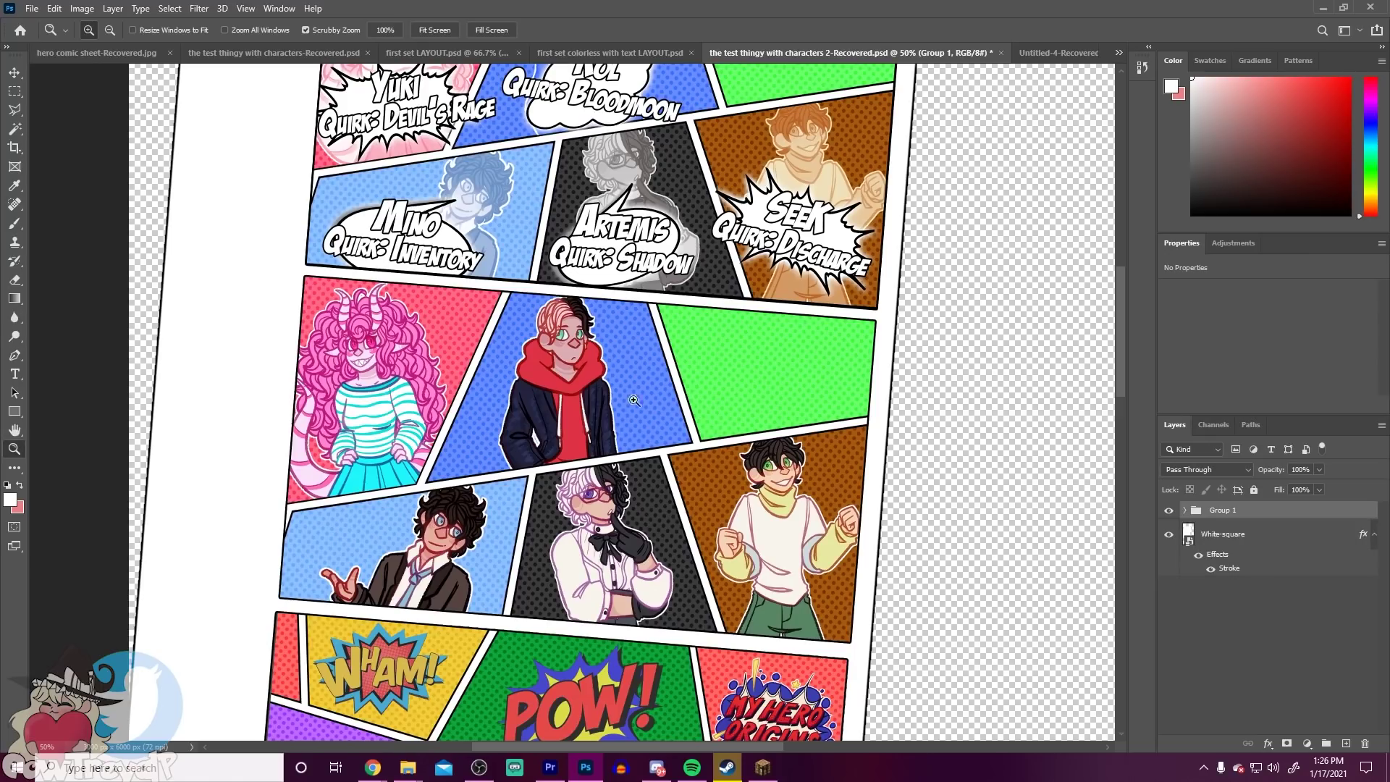
left_click(553, 775)
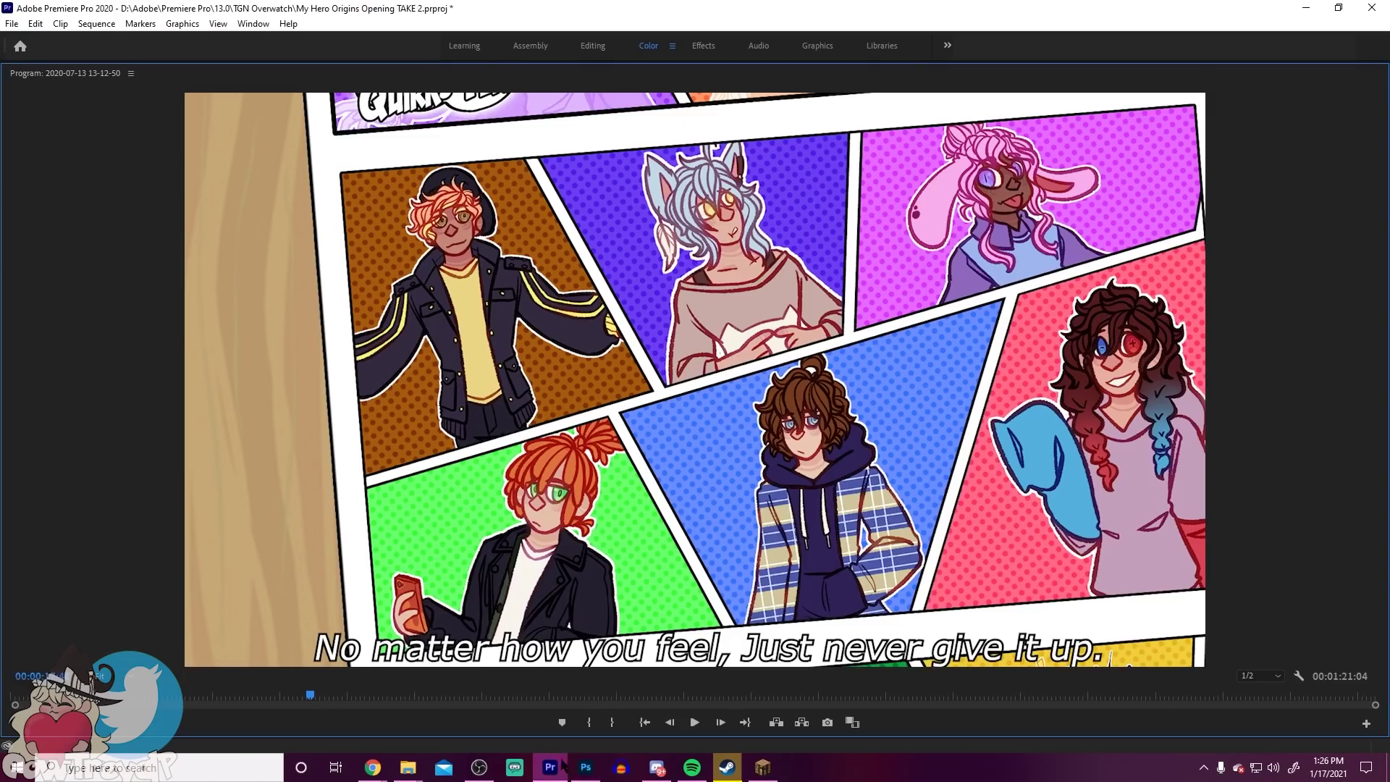
left_click(720, 723)
left_click(693, 722)
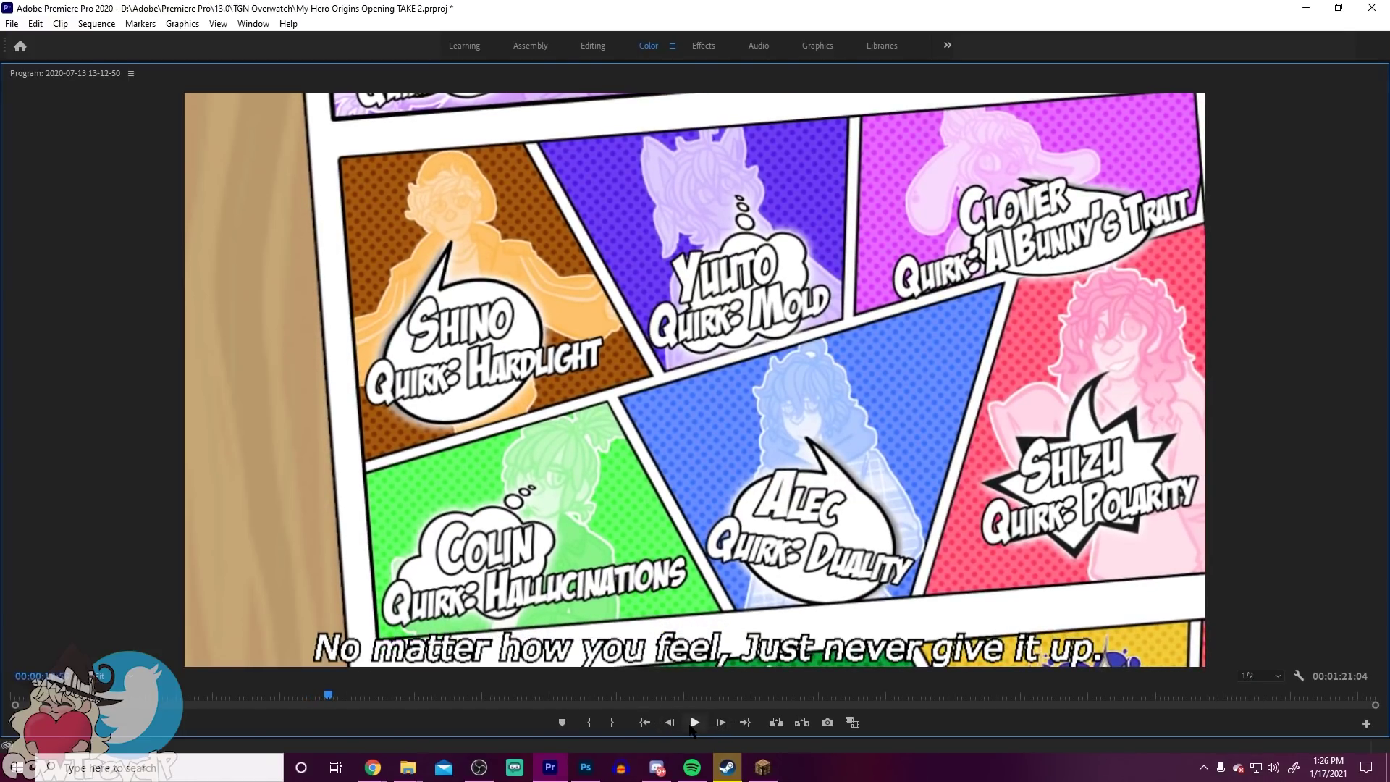
left_click(694, 723)
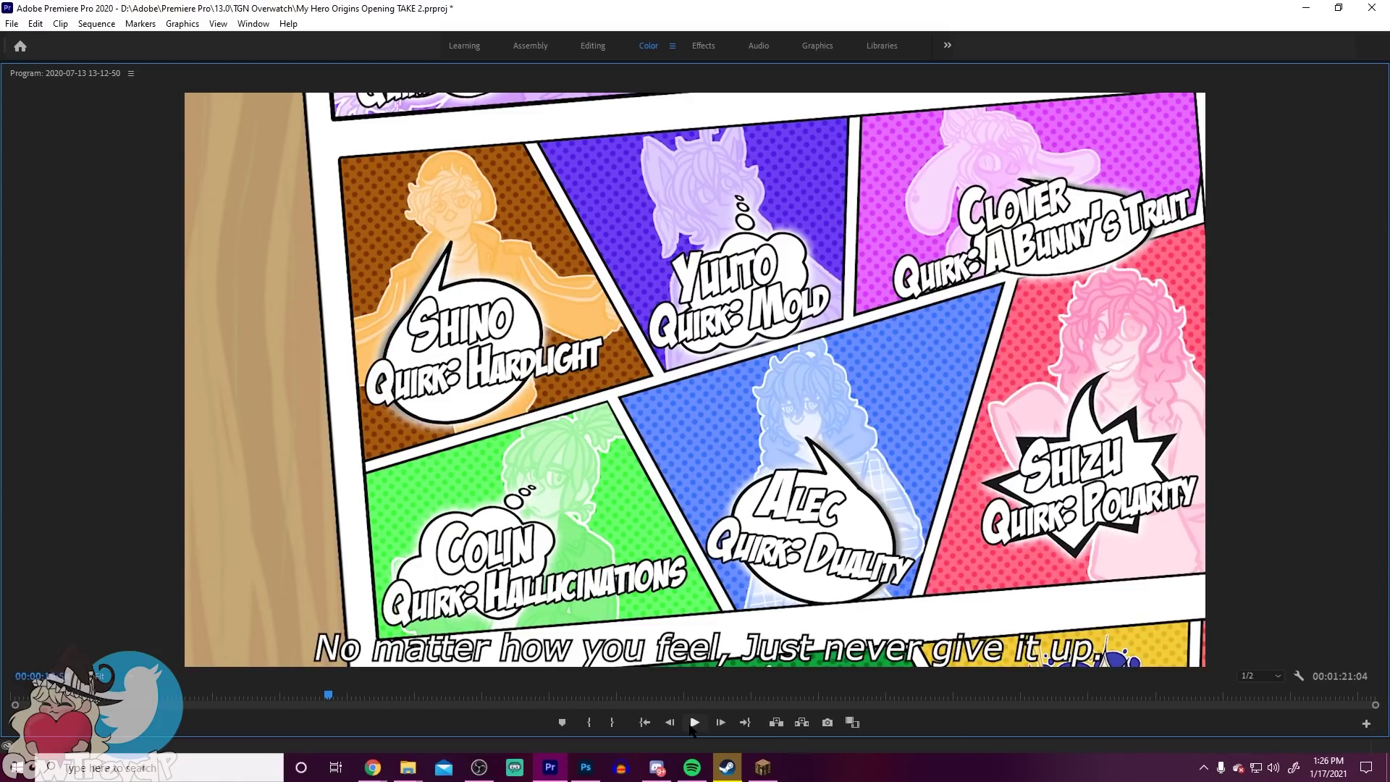
left_click(694, 723)
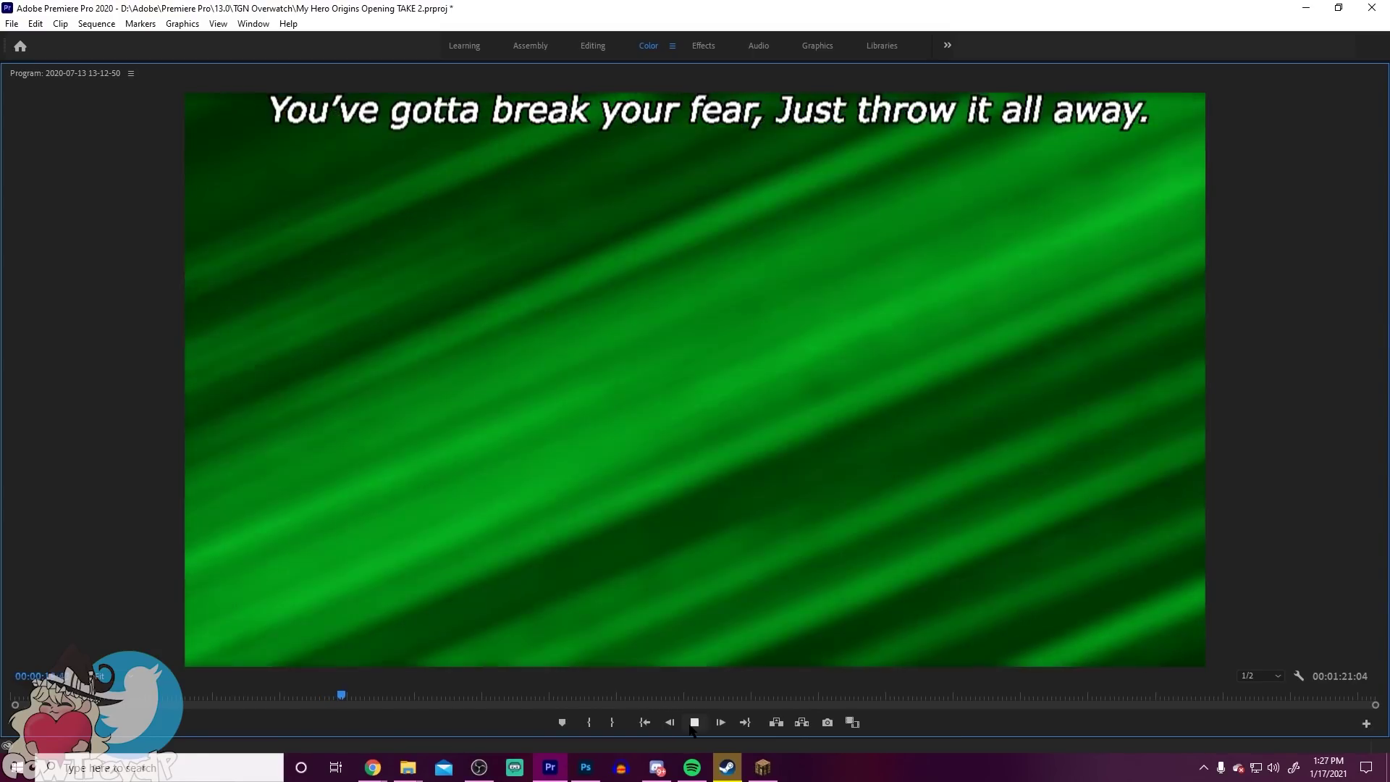
Step: Stop playback at the green streak transition, step back to the captioned panels, and play past the transition to the next character set
left_click(694, 723)
left_click(670, 723)
left_click(670, 723)
left_click(670, 723)
left_click(670, 723)
left_click(670, 723)
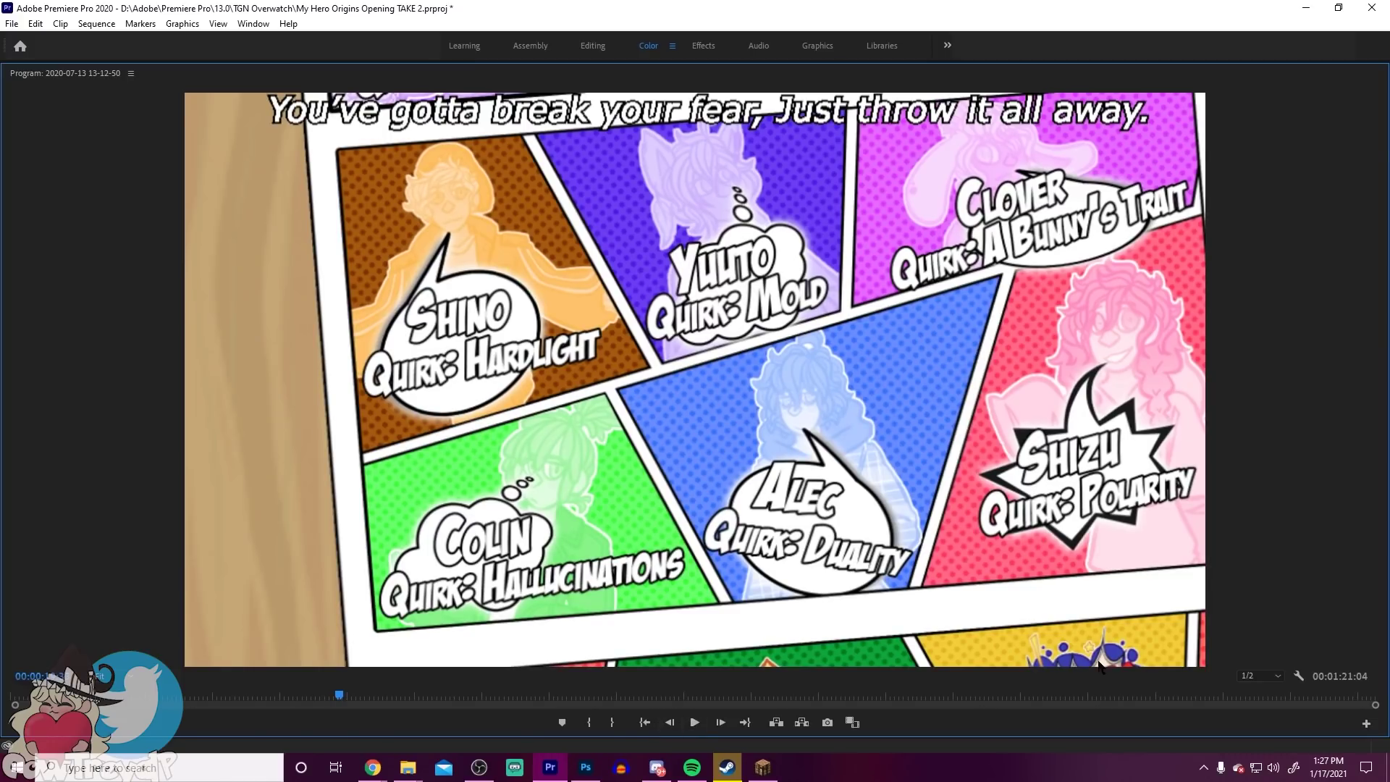
left_click(693, 722)
left_click(694, 722)
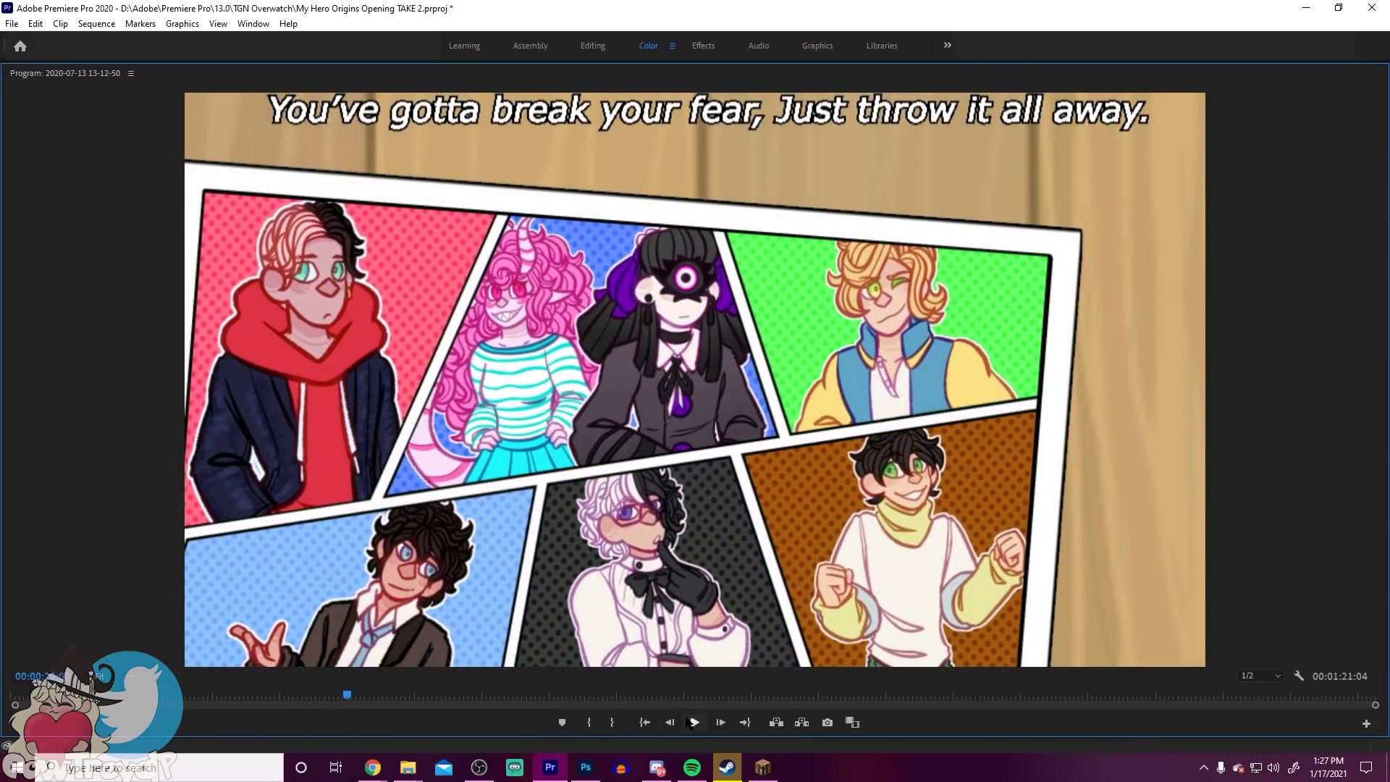
Step: Step back six frames from the new full-color character set into the fading green streak transition
left_click(670, 723)
left_click(670, 723)
left_click(670, 723)
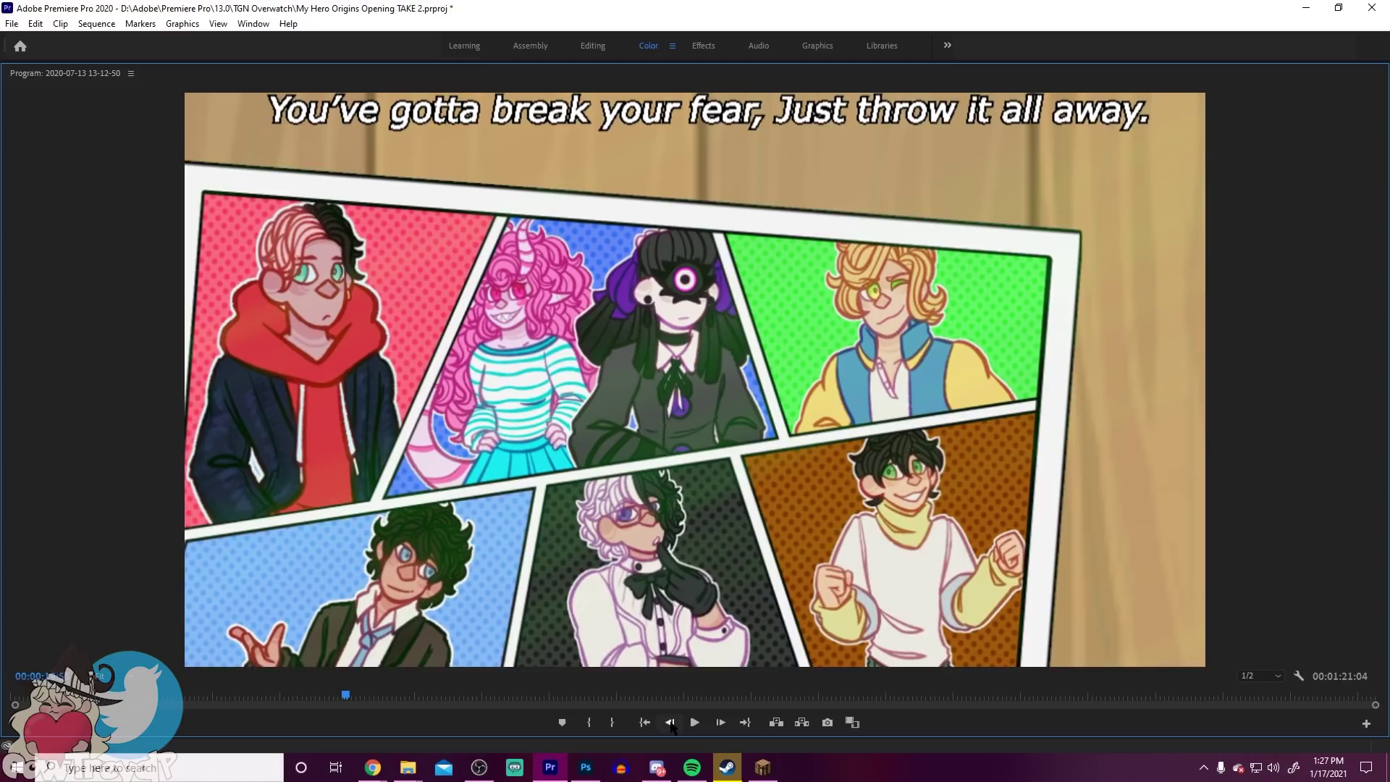
left_click(670, 722)
left_click(670, 723)
left_click(670, 722)
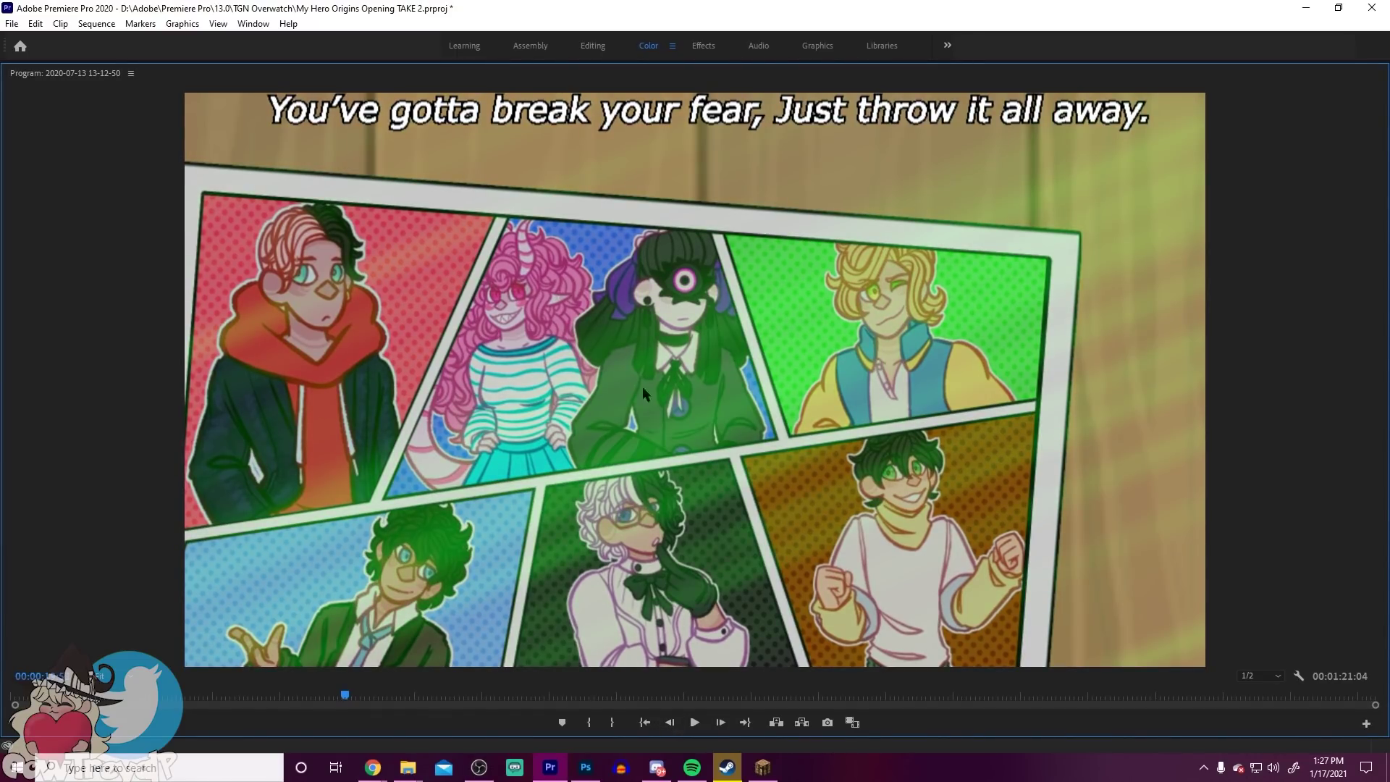
Step: Play the shot until its captioned panels, compare them with the comic page in Photoshop, and return to Premiere Pro
left_click(693, 723)
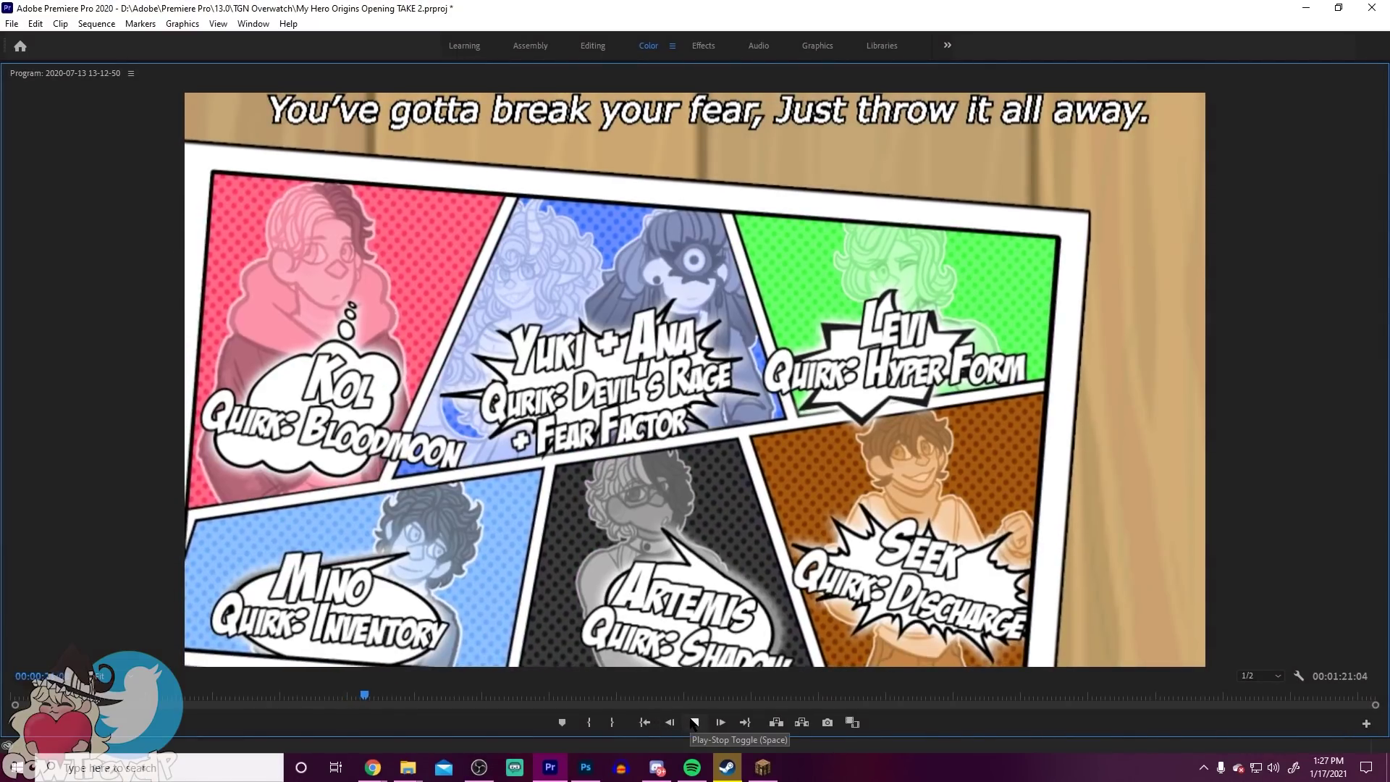
left_click(694, 723)
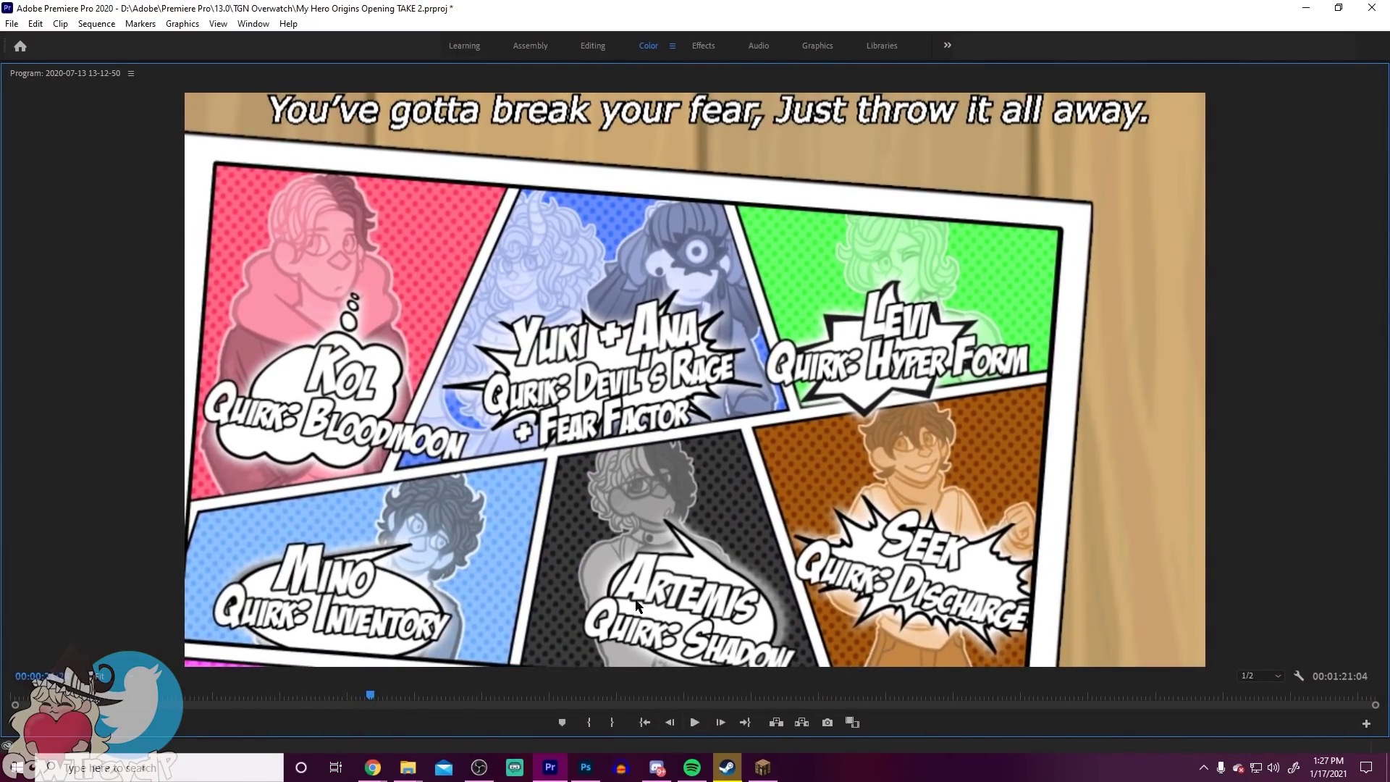
key("alt+Tab")
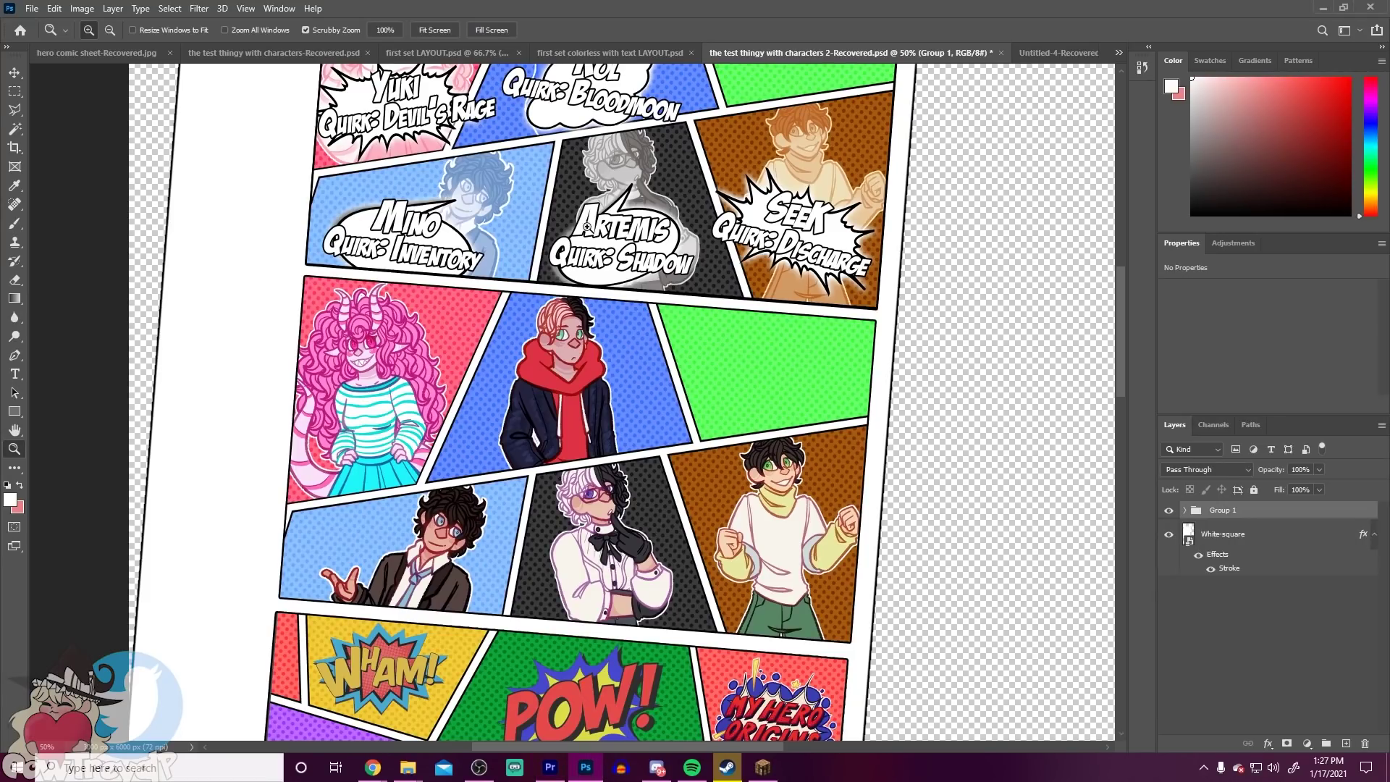
key("alt+Tab")
Step: Play on to the next full-color character set and stop once its captioned panels are showing
left_click(695, 722)
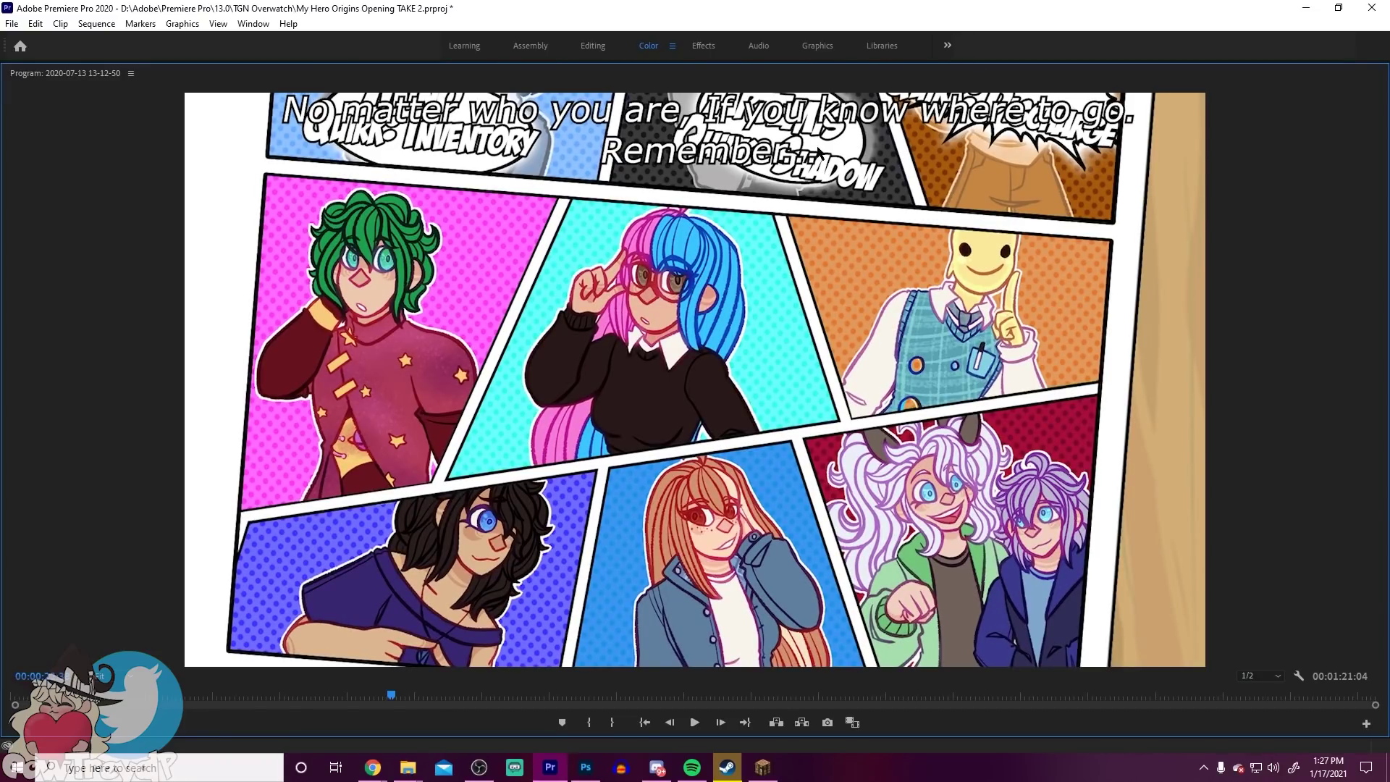
left_click(696, 726)
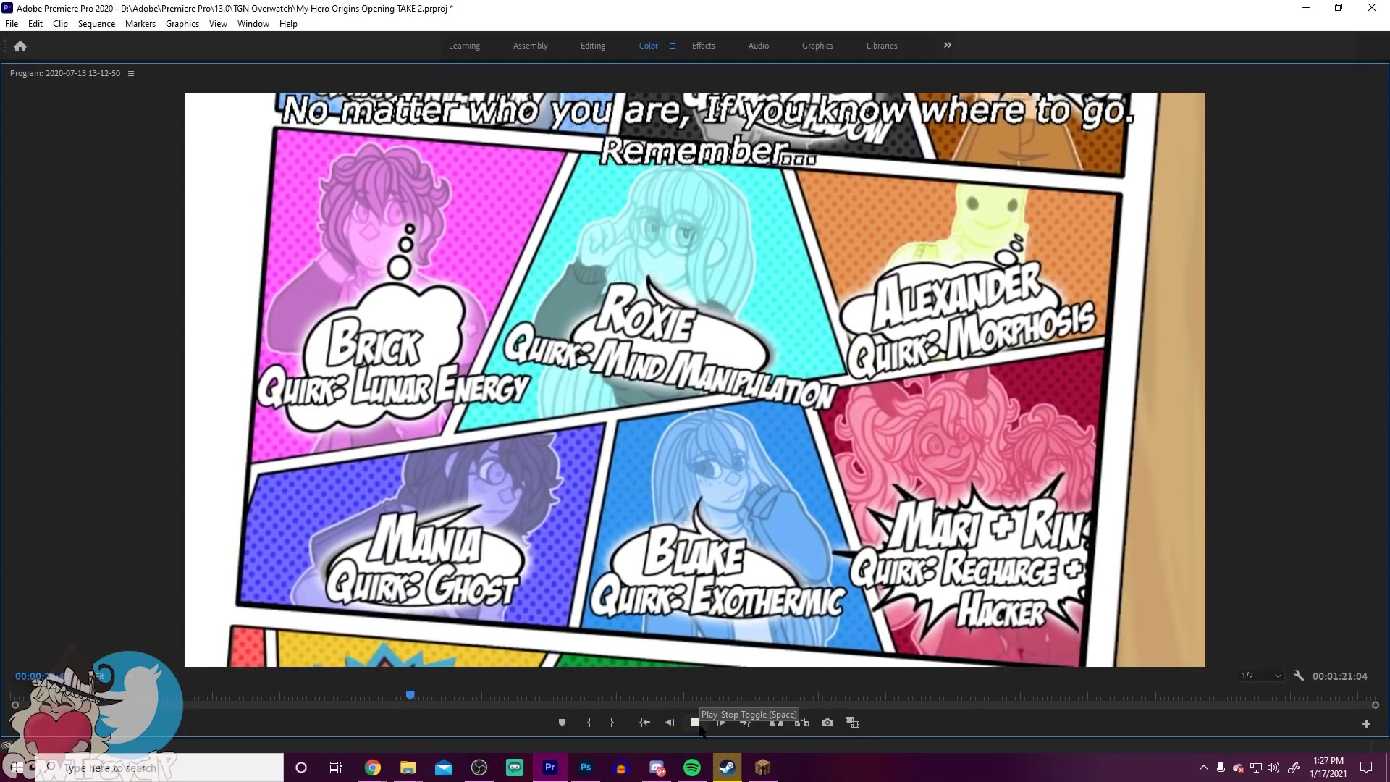
left_click(697, 724)
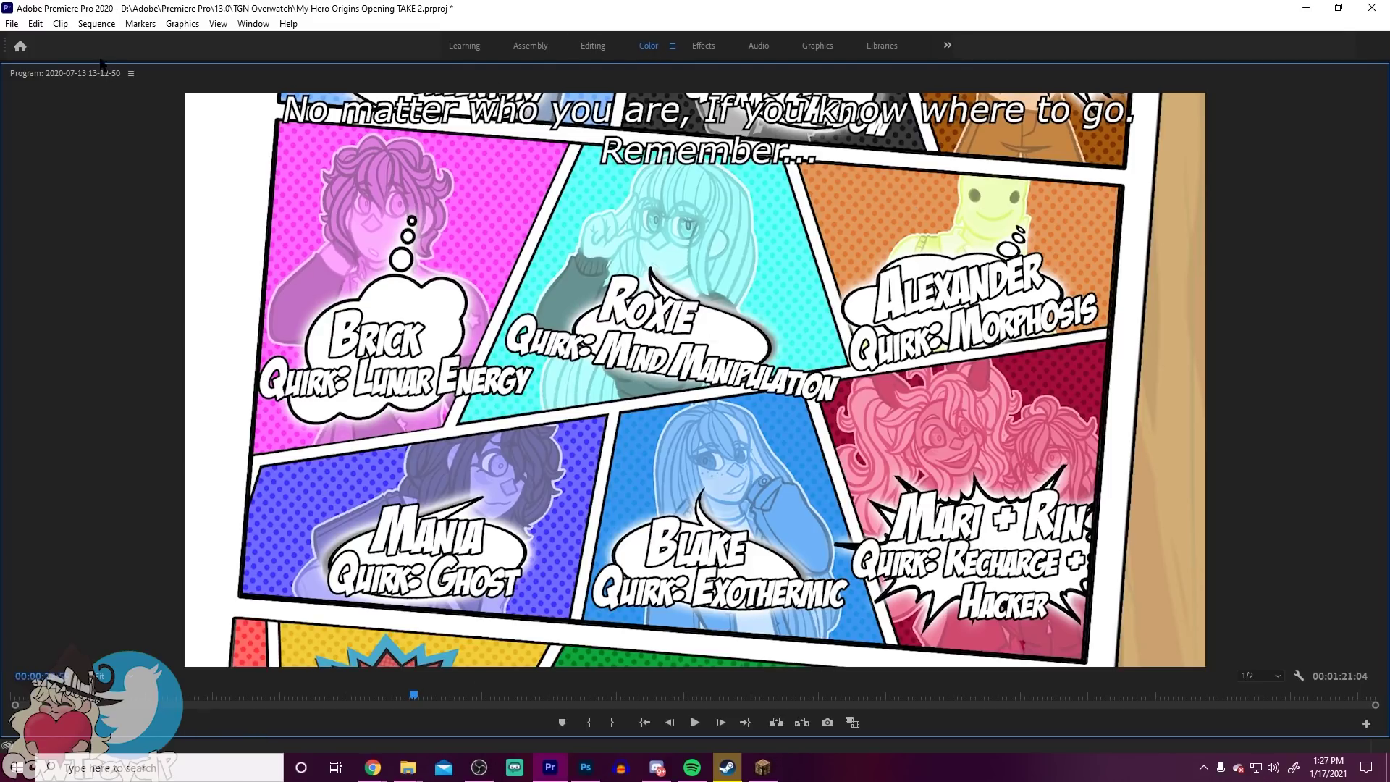
Step: Restore the full editing workspace from the maximized preview, magnify the timeline around the playhead, and show the clip's effect settings
key("grave")
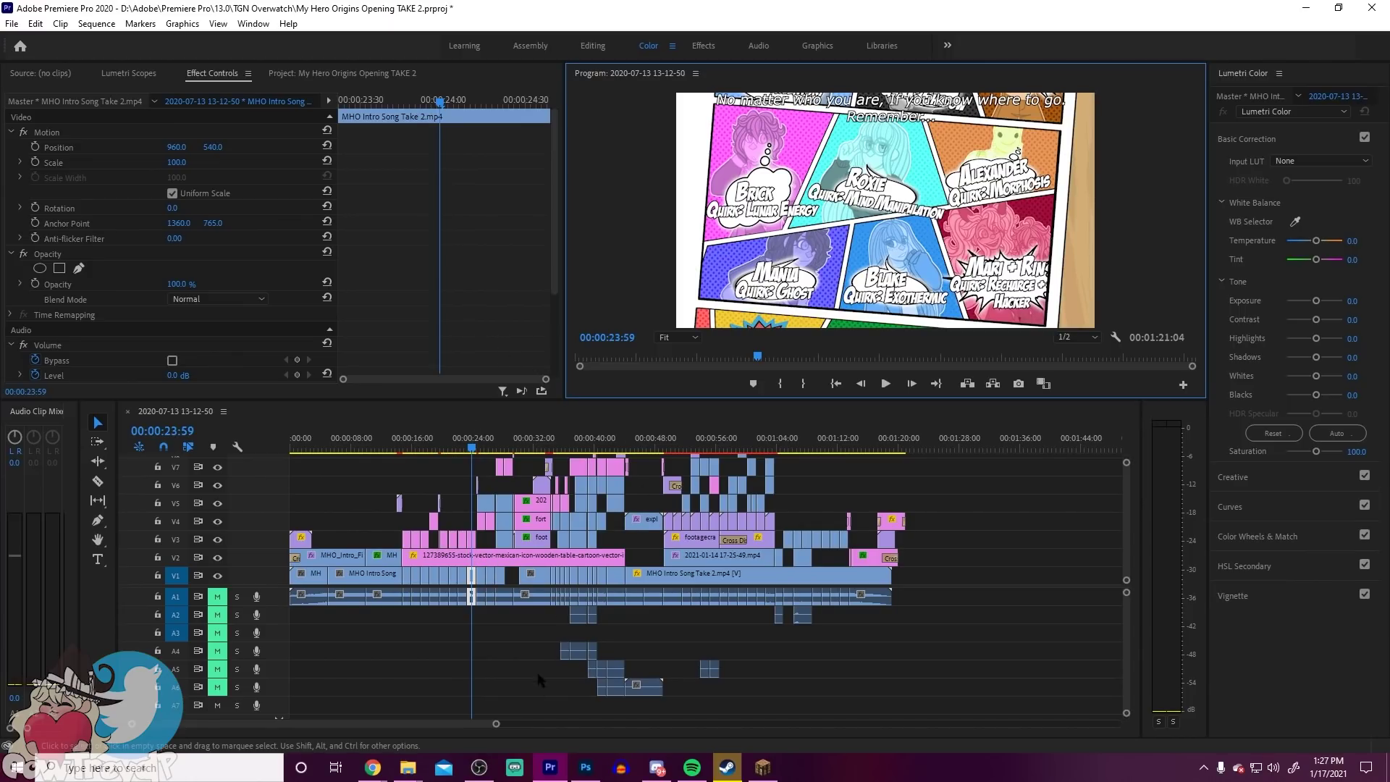
key("equal")
key("equal")
key("equal")
key("equal")
double_click(370, 602)
left_click(397, 73)
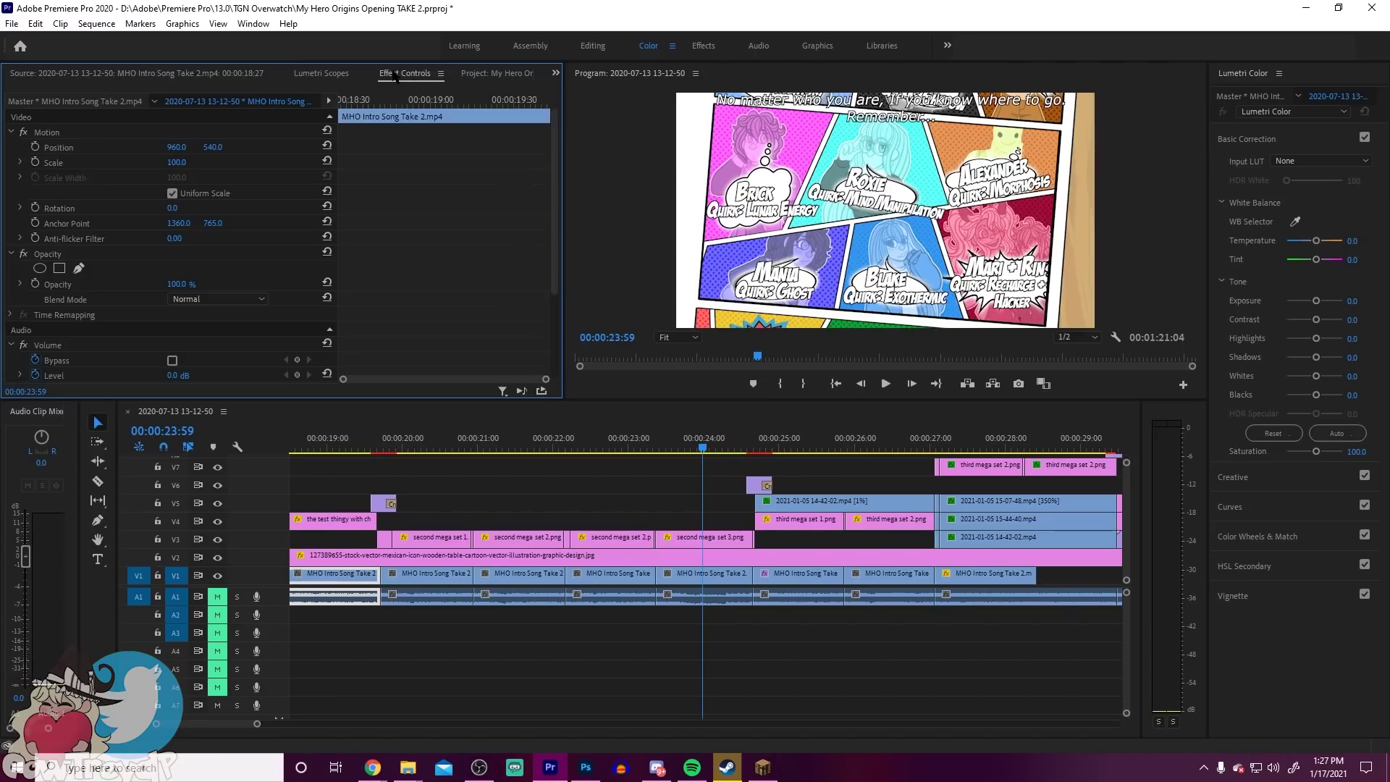
Step: Select the second mega set 1, 2 and 3 image clips on track V3 in turn to examine their motion settings
left_click(714, 542)
left_click(608, 538)
left_click(531, 538)
left_click(459, 544)
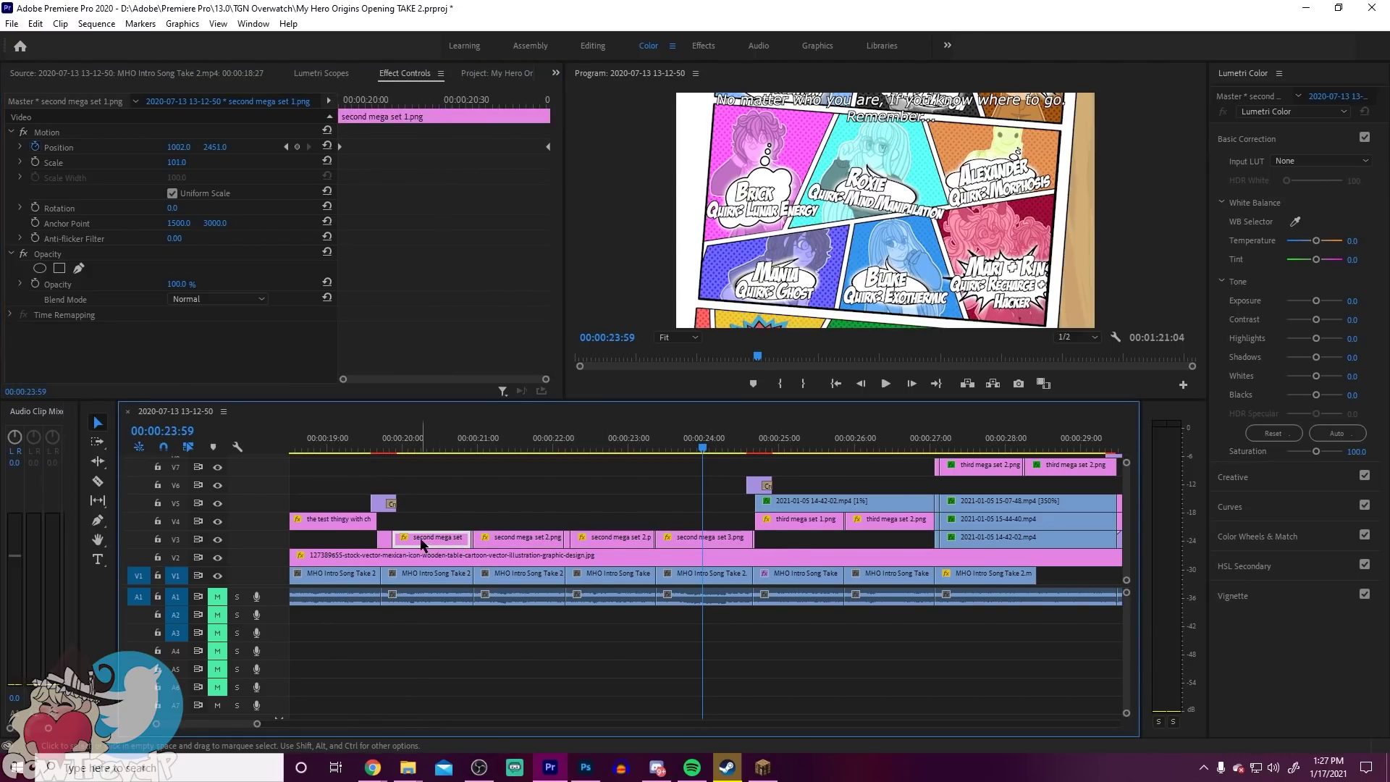
left_click(528, 540)
left_click(620, 542)
left_click(706, 540)
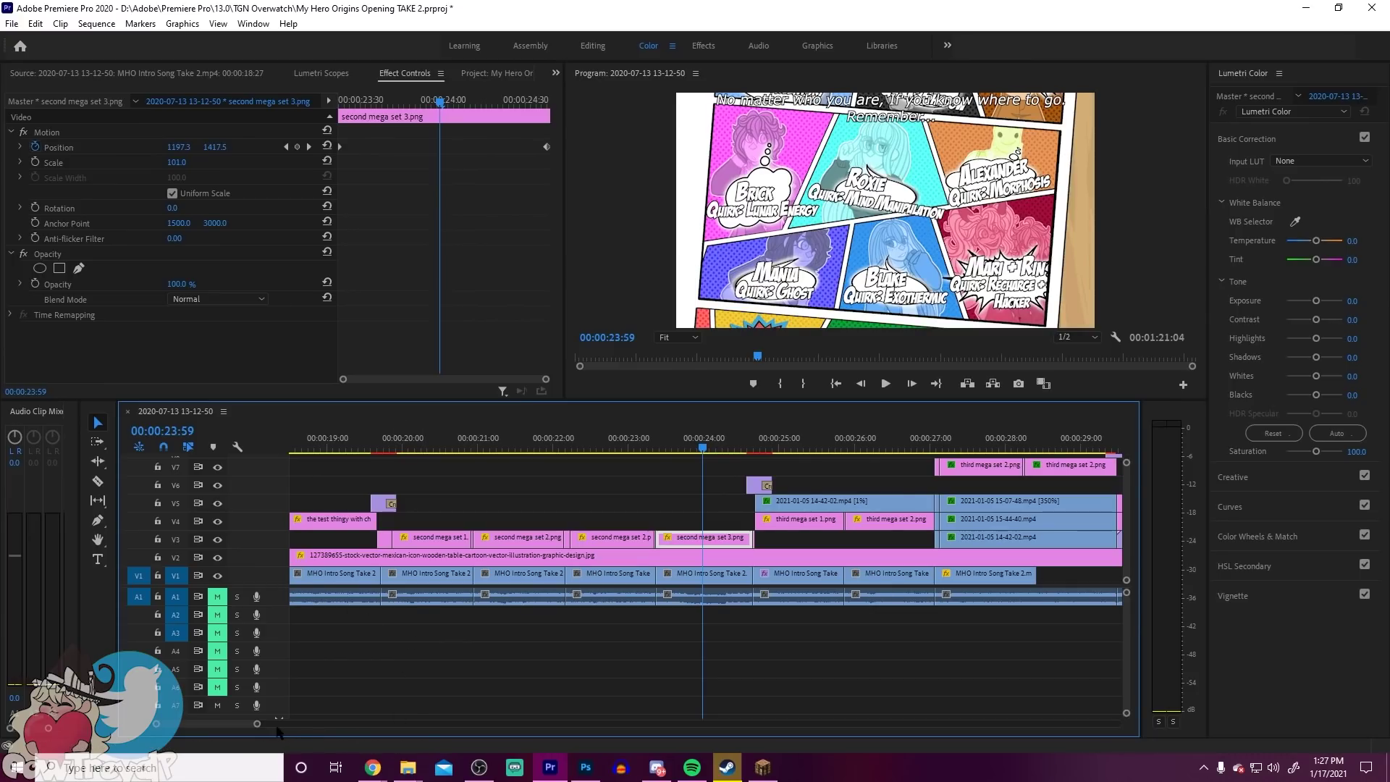
Step: Move the playhead to 00:00:23:20 and back to 00:00:22:11, and select the short second mega set 2.png segment on V3
scroll(255, 725, "up", 4)
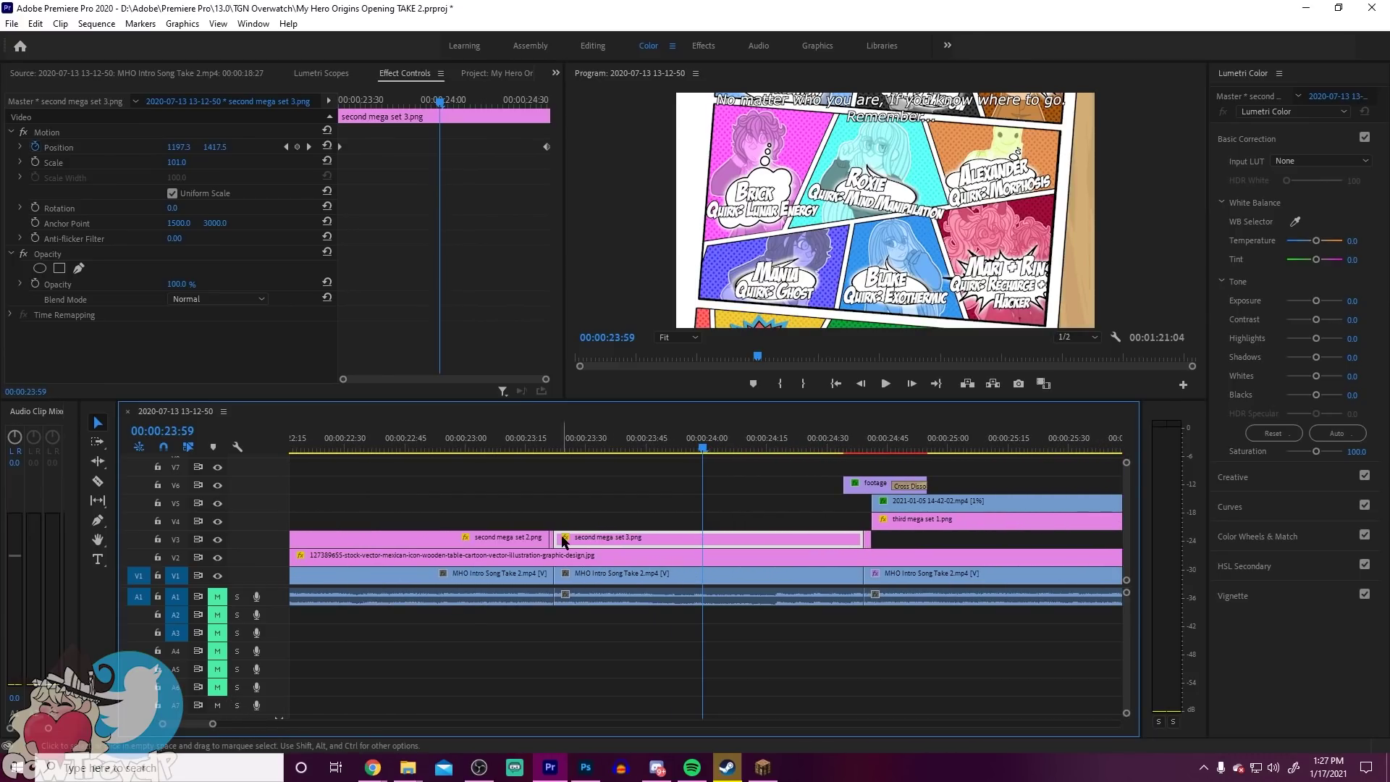
left_click(547, 443)
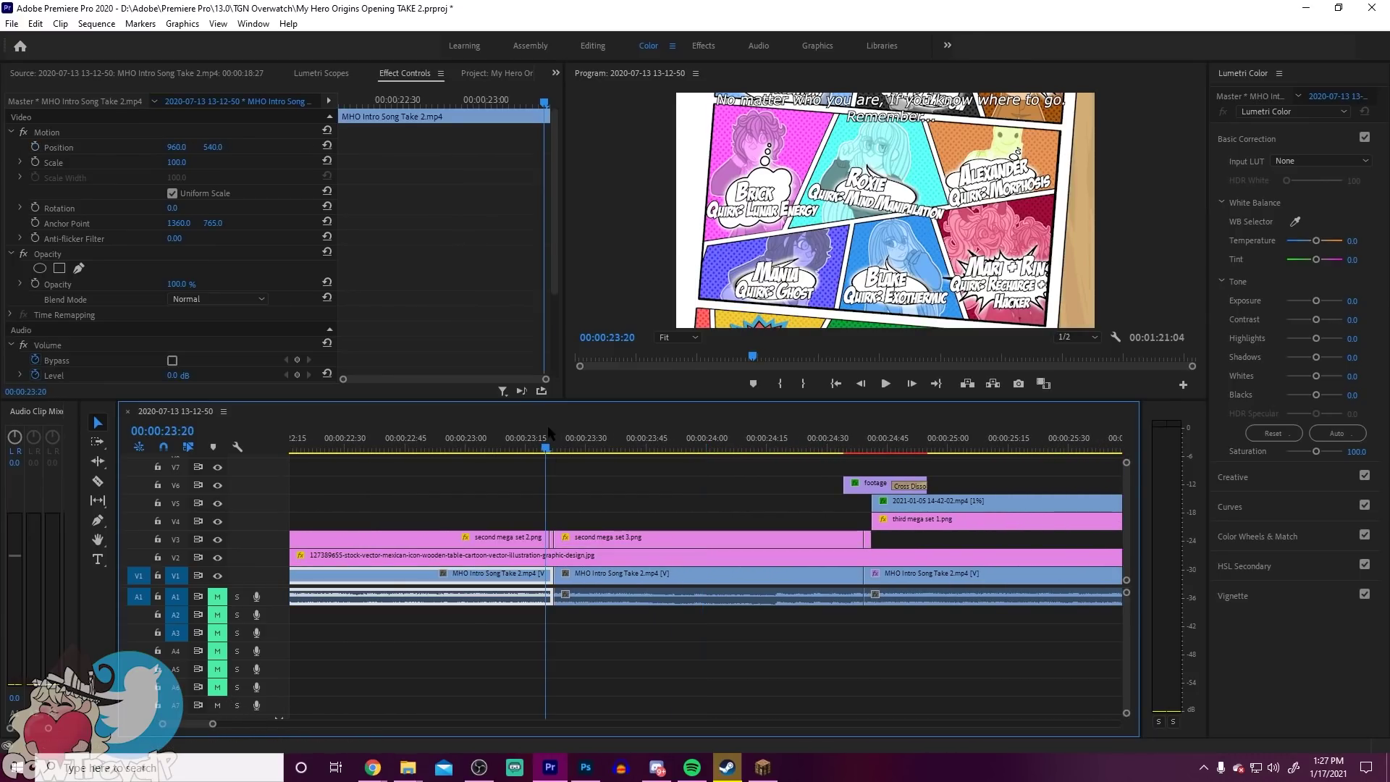
scroll(200, 728, "up", 2)
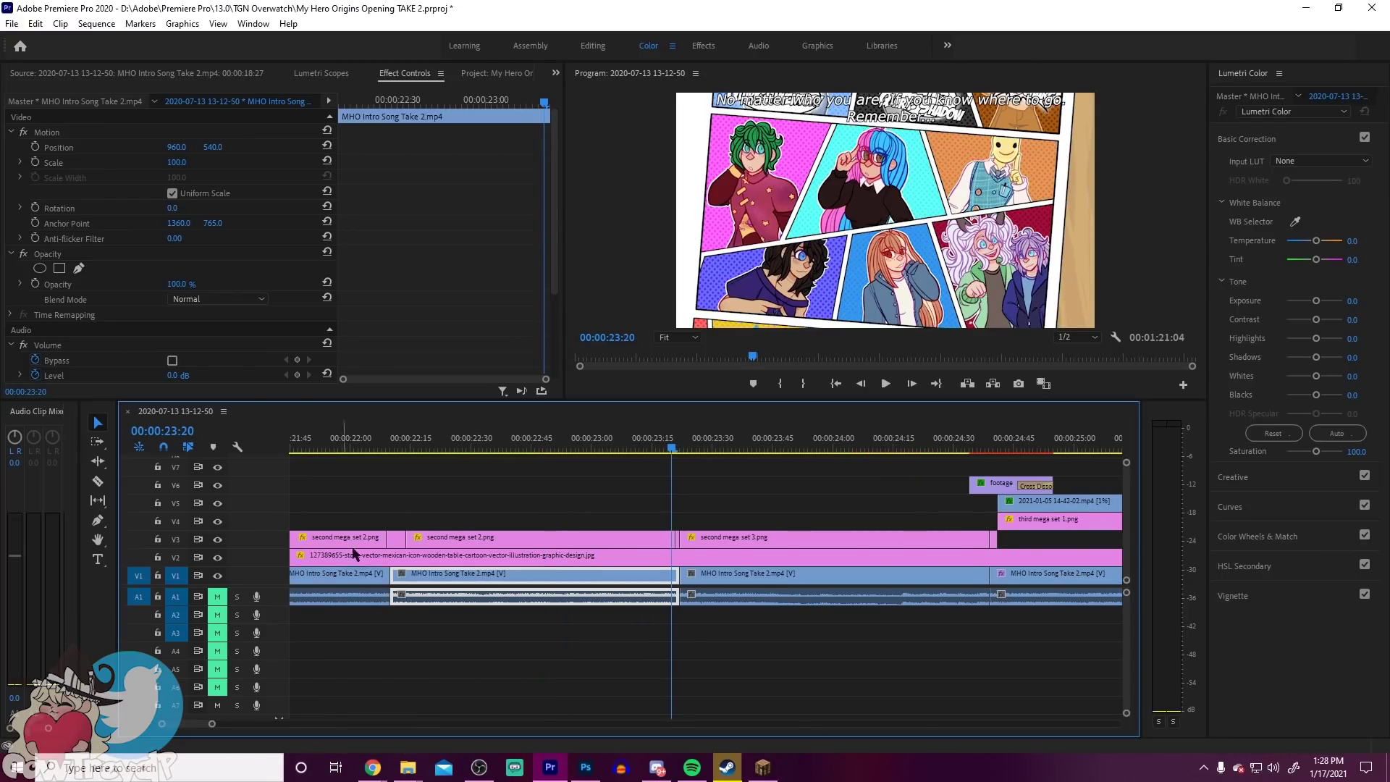
left_click_drag(372, 449, 394, 449)
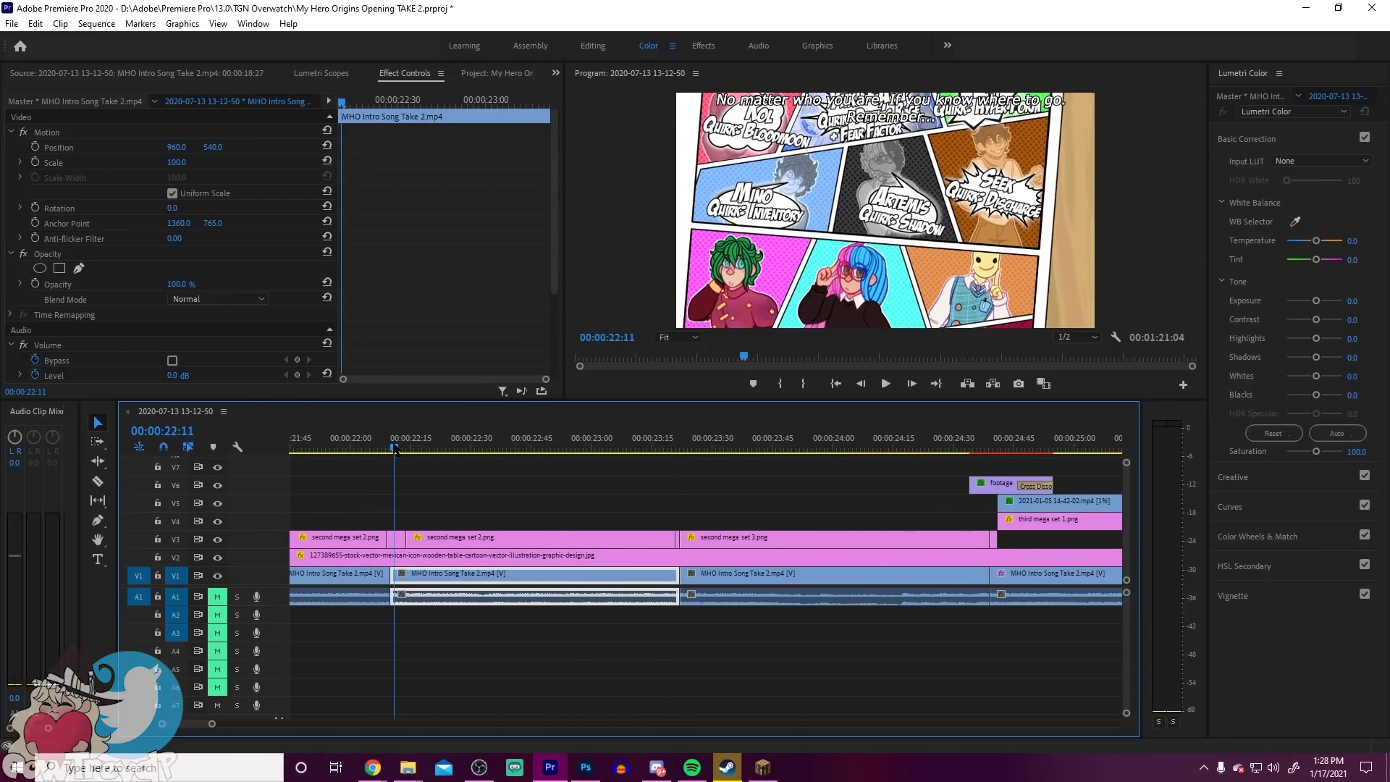
left_click(395, 539)
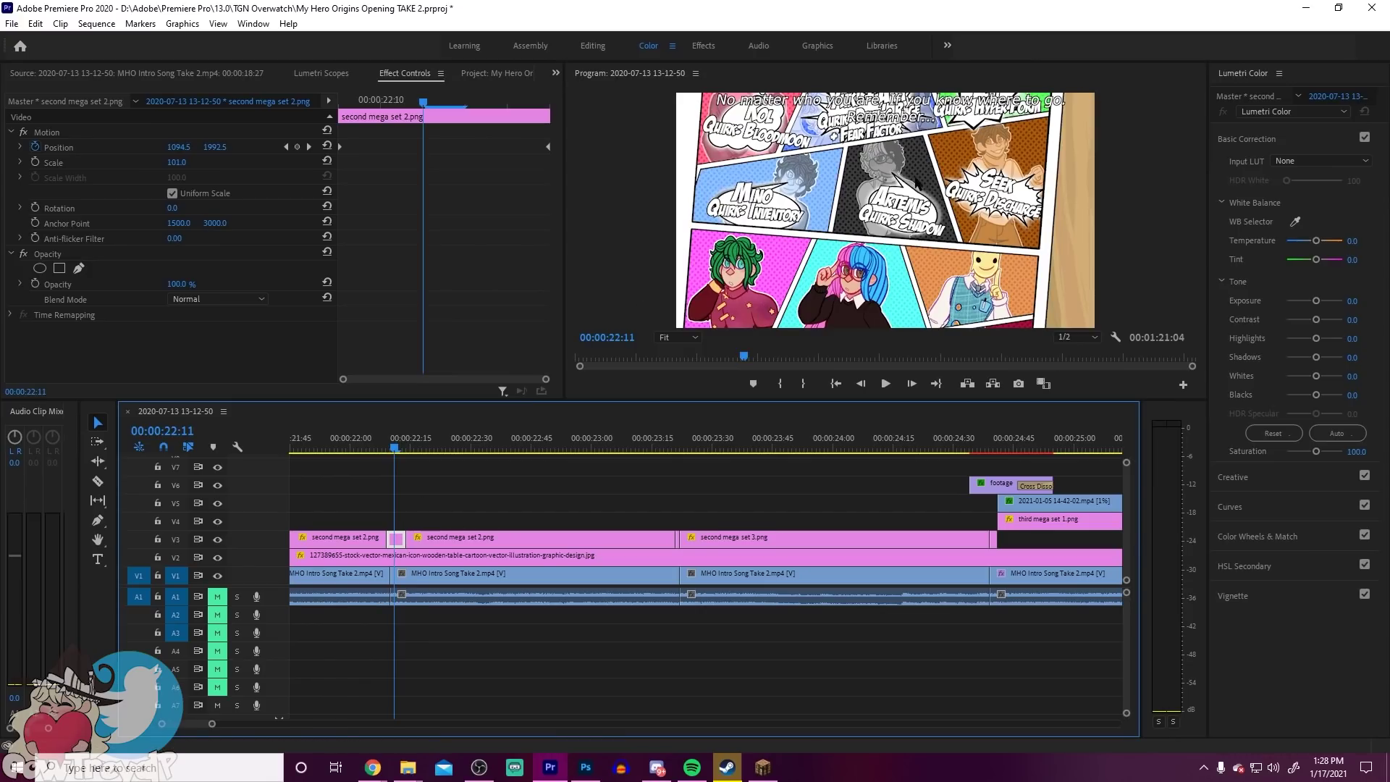
key("Delete")
Step: Scrub through the longer second mega set 2.png clip's position animation, and select second mega set 3.png with the playhead at 00:00:23:23
left_click_drag(397, 450, 471, 455)
left_click(426, 545)
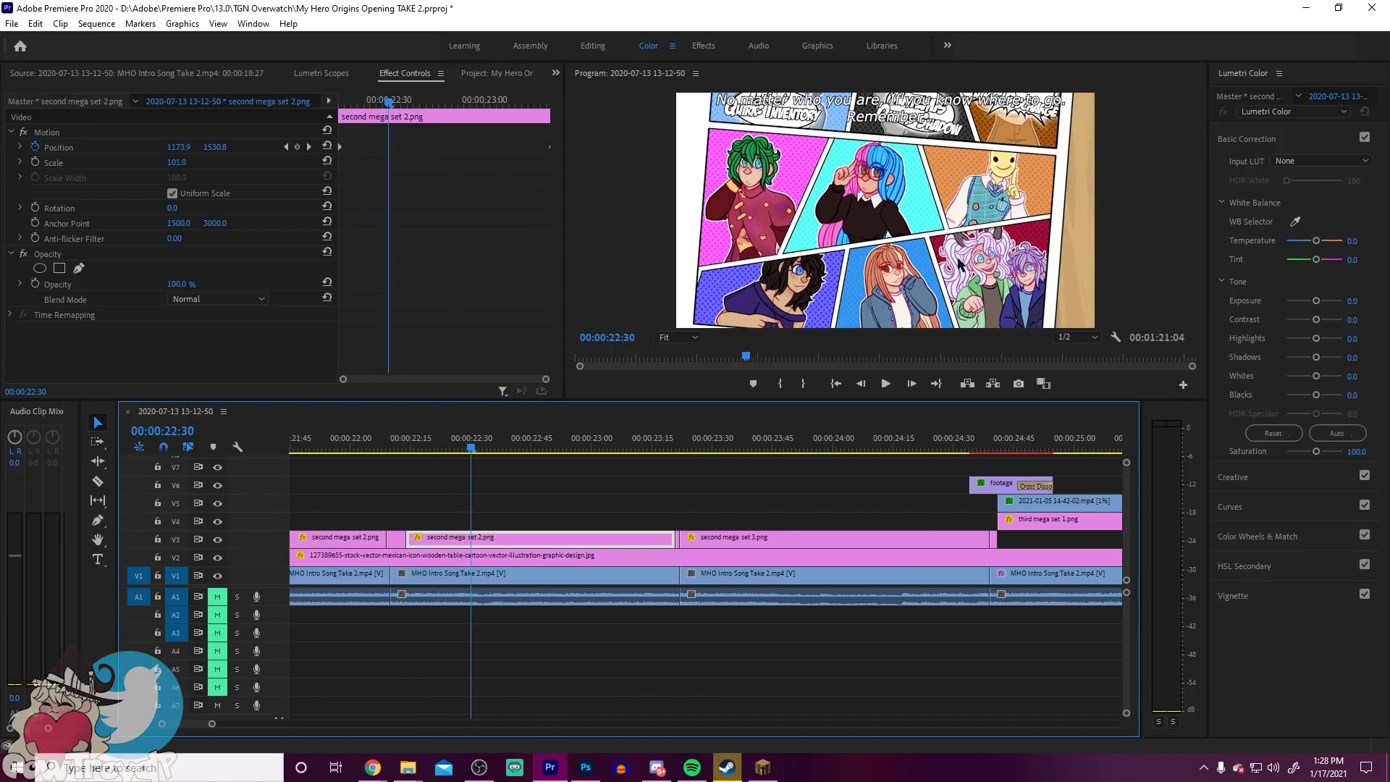
left_click(431, 437)
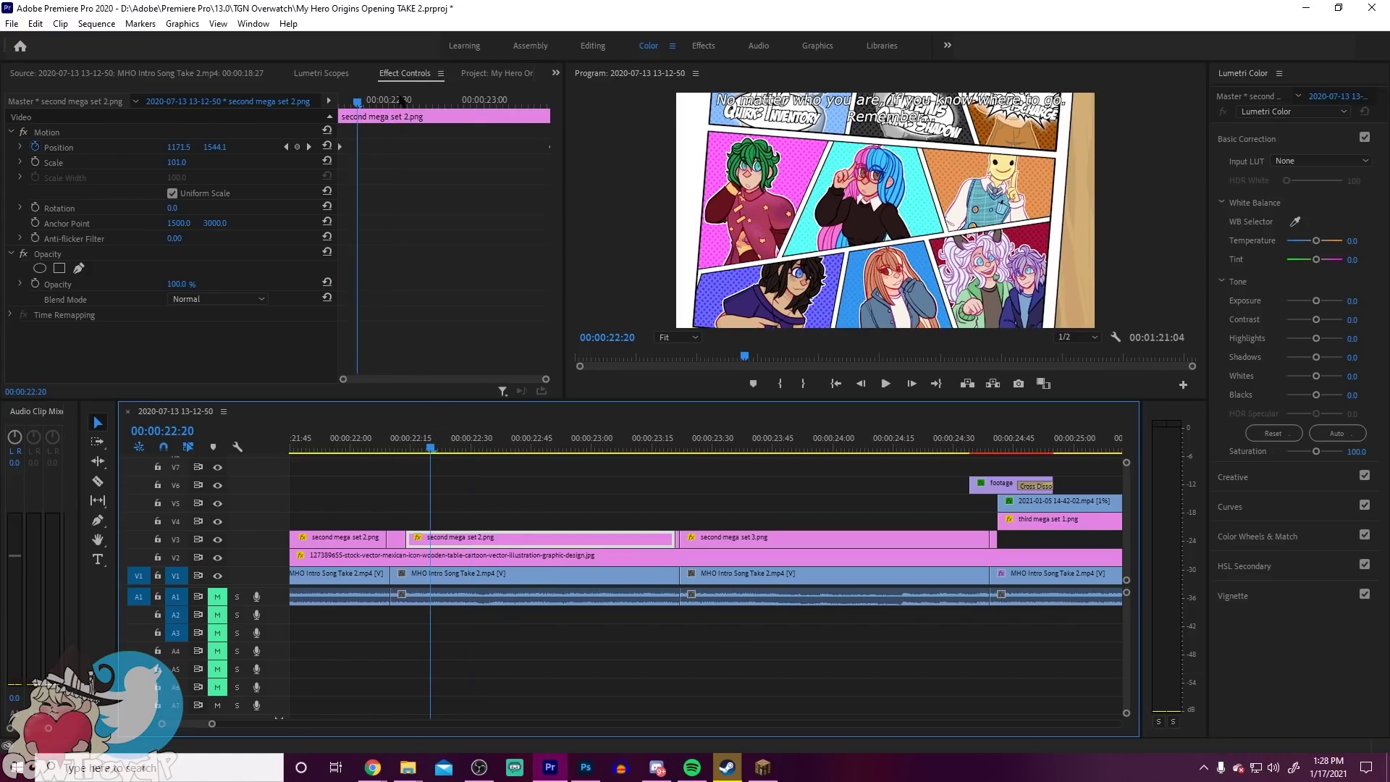
left_click_drag(343, 109, 549, 107)
left_click(685, 449)
left_click(701, 537)
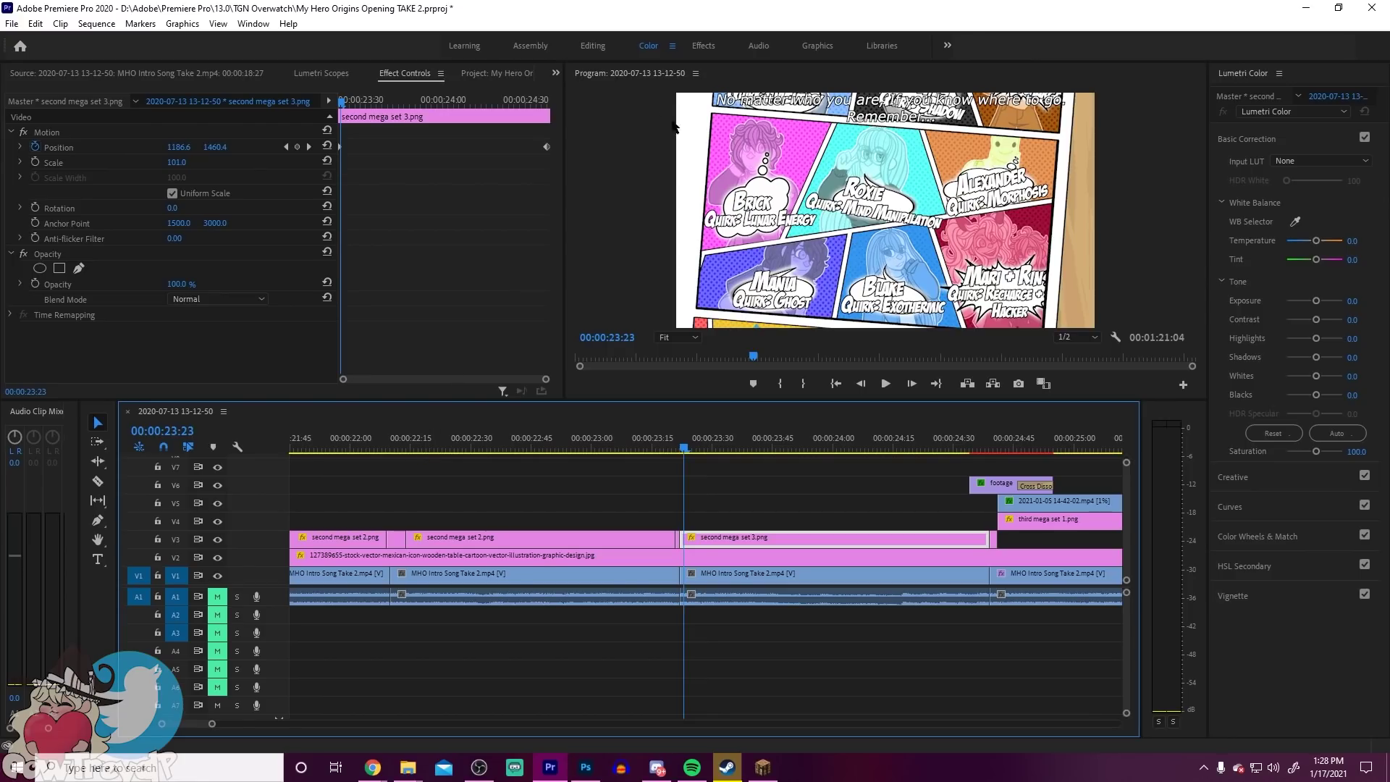
Step: Switch to Photoshop to check the comic page again, and return to Premiere Pro
left_click(651, 81)
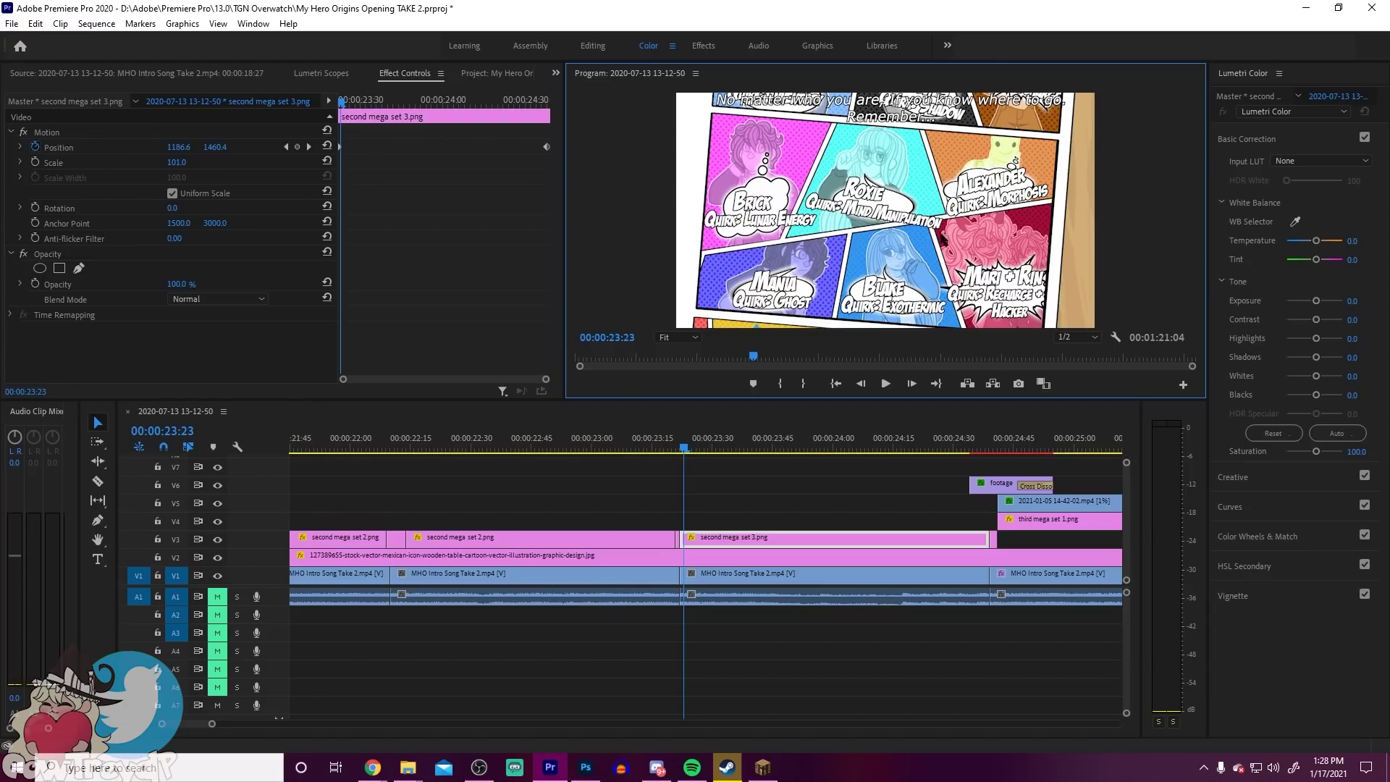
left_click(586, 767)
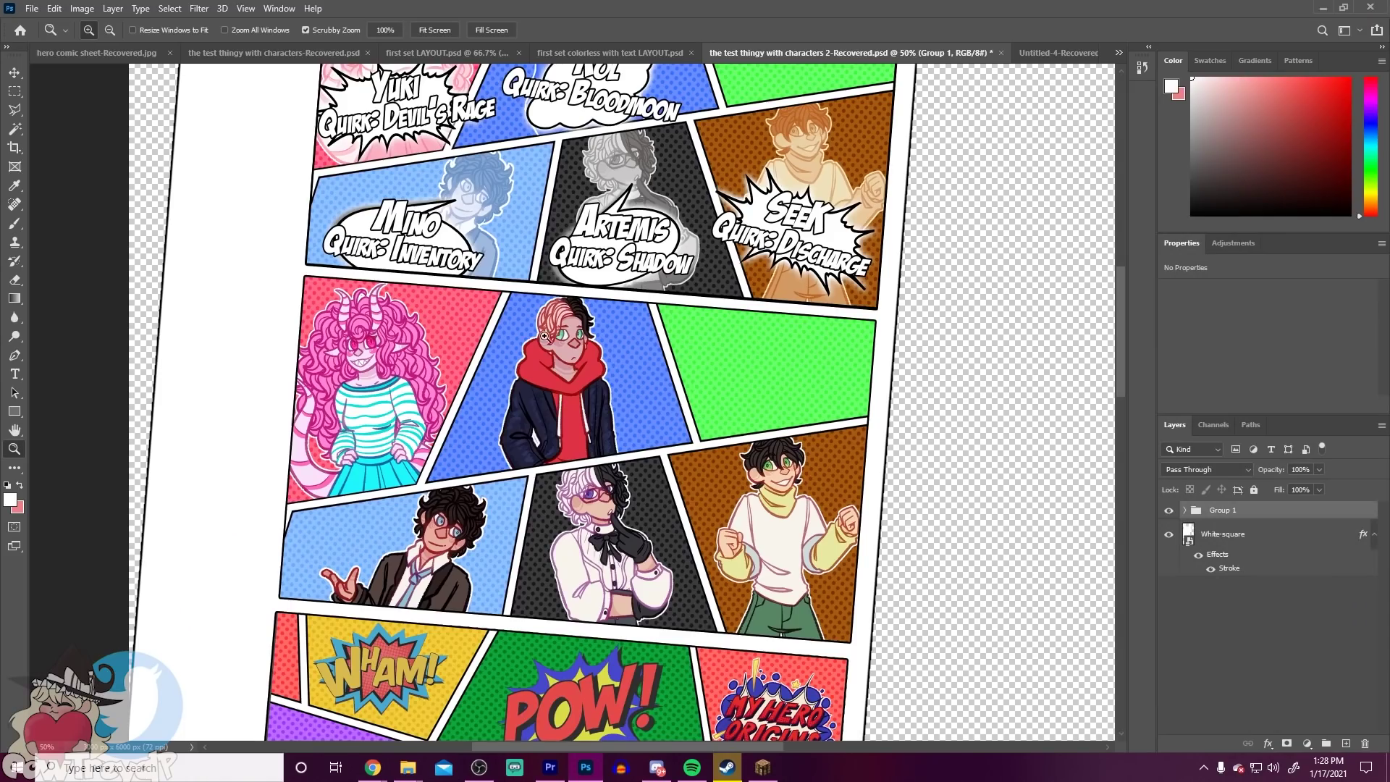
key("alt+Tab")
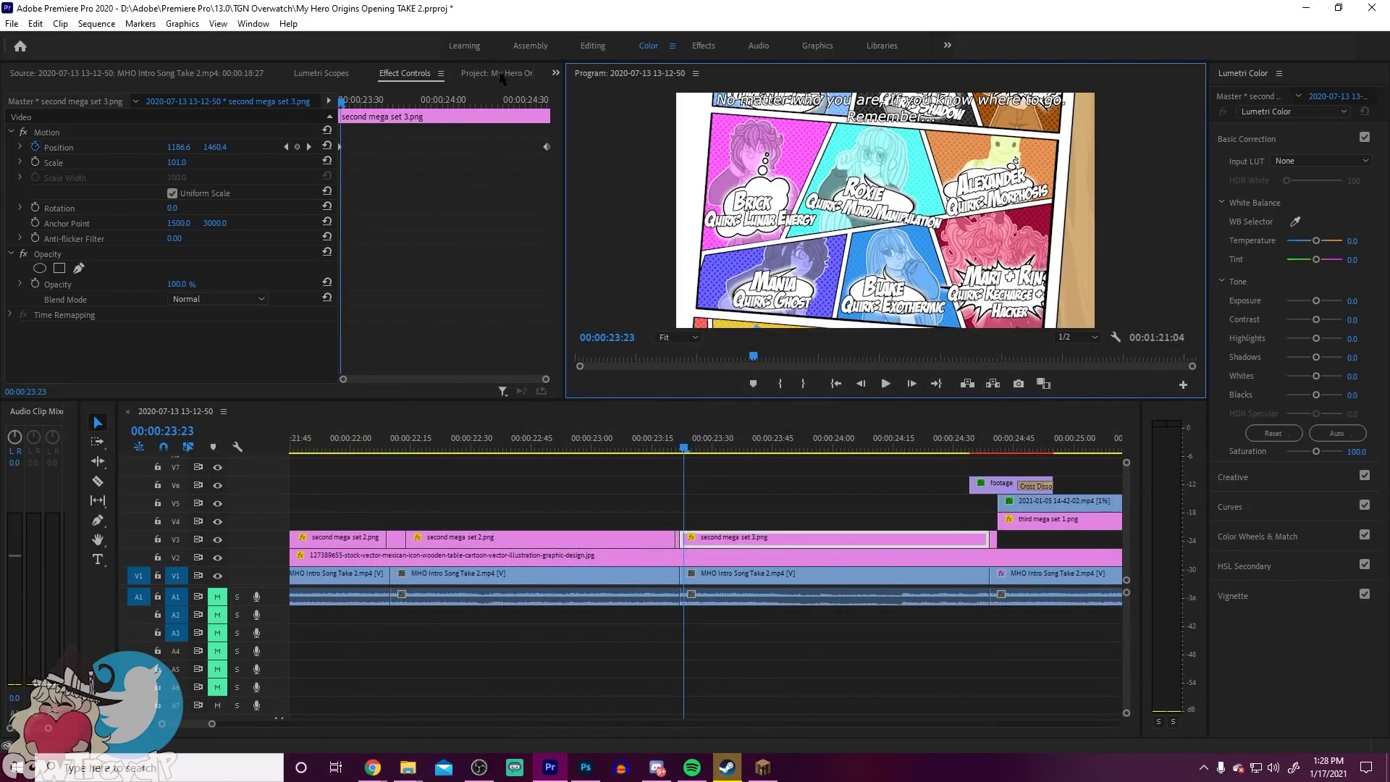
Step: Maximize the program preview farther along the captioned shot, and scrub forward to the comic page containing three Minecraft scene panels
left_click(930, 446)
left_click(635, 84)
double_click(639, 74)
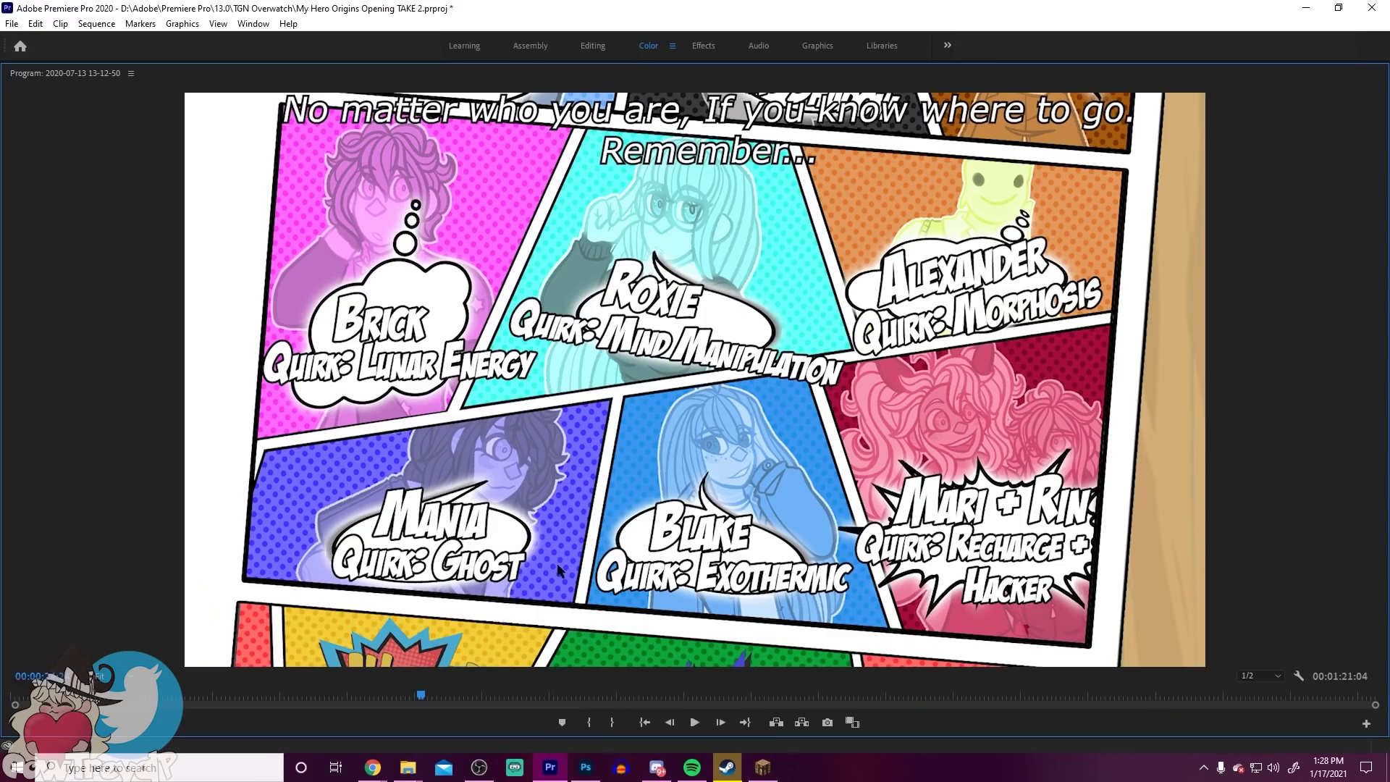
left_click(425, 696)
left_click_drag(433, 702, 471, 700)
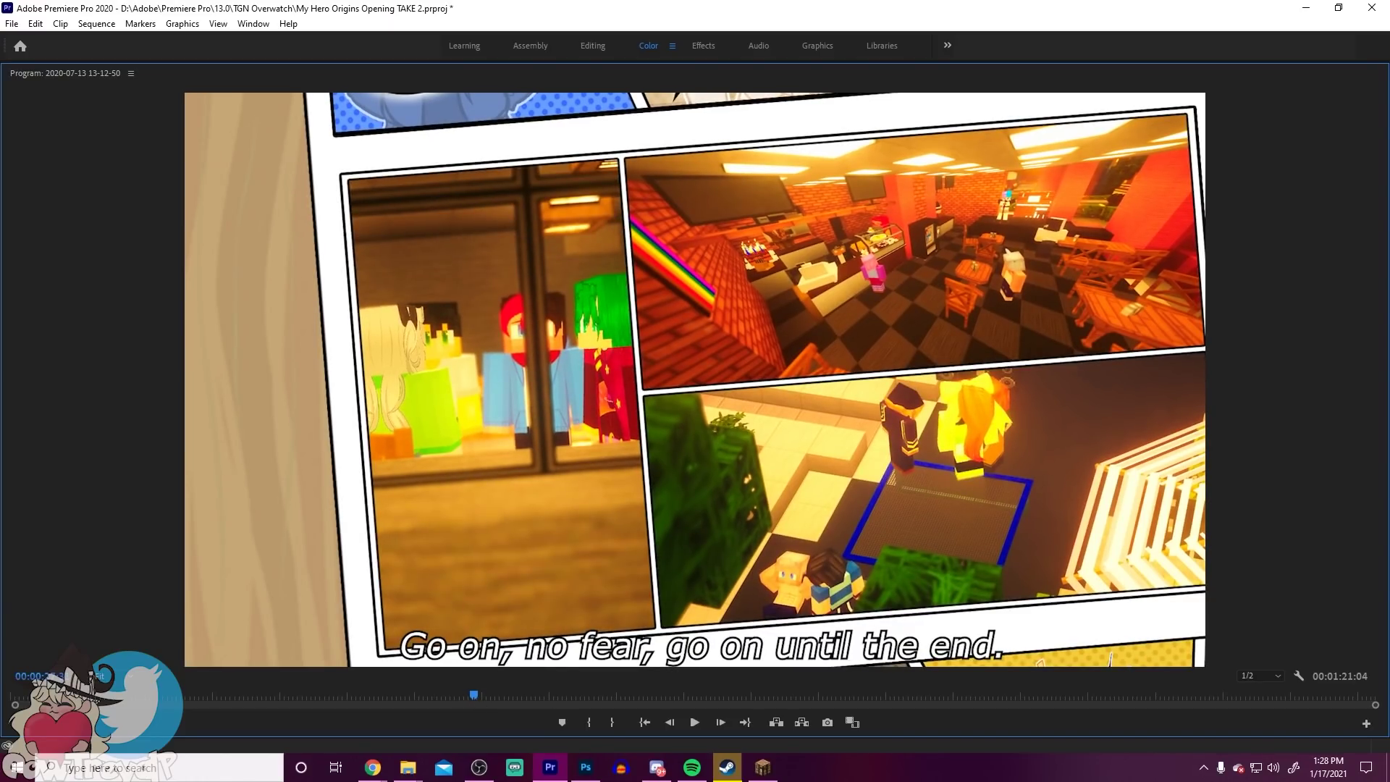
Step: Look through the MHO Intro Shiz folder's comic sheet files in File Explorer and return to Premiere Pro
key("alt+Tab")
left_click(609, 326)
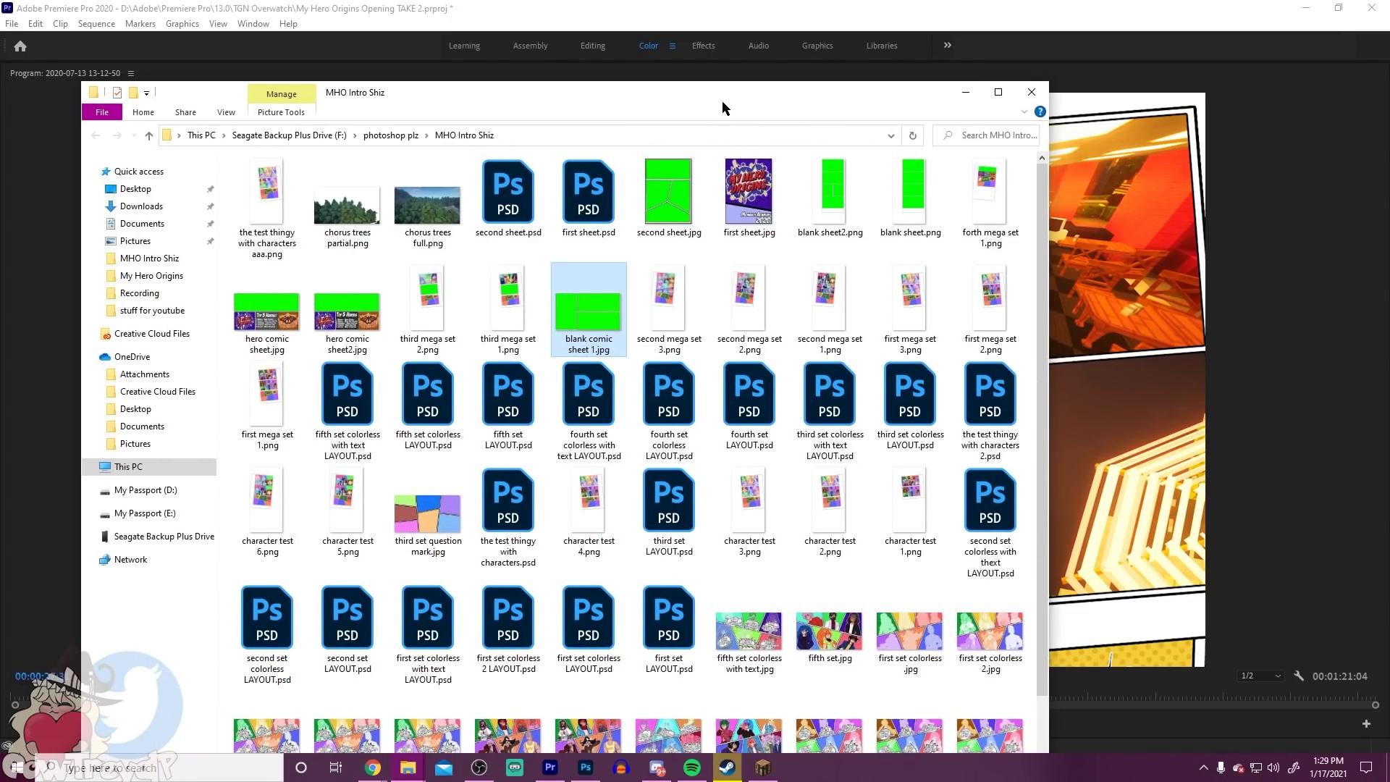
key("alt+Tab")
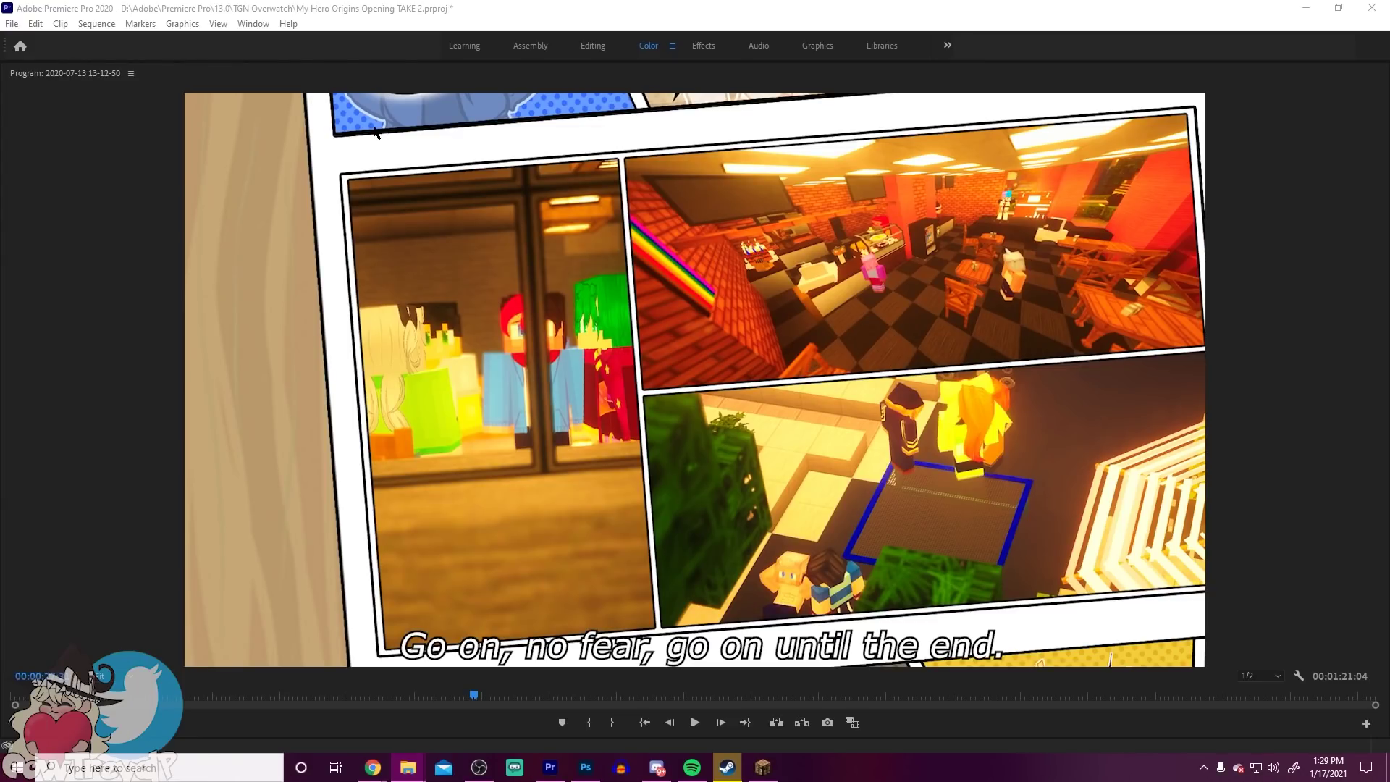
Step: Step back through the three-panel comic page in the enlarged preview, and play it from the preceding character quirk page
left_click(472, 696)
left_click(671, 723)
left_click(671, 724)
left_click(672, 723)
left_click(671, 724)
left_click(462, 695)
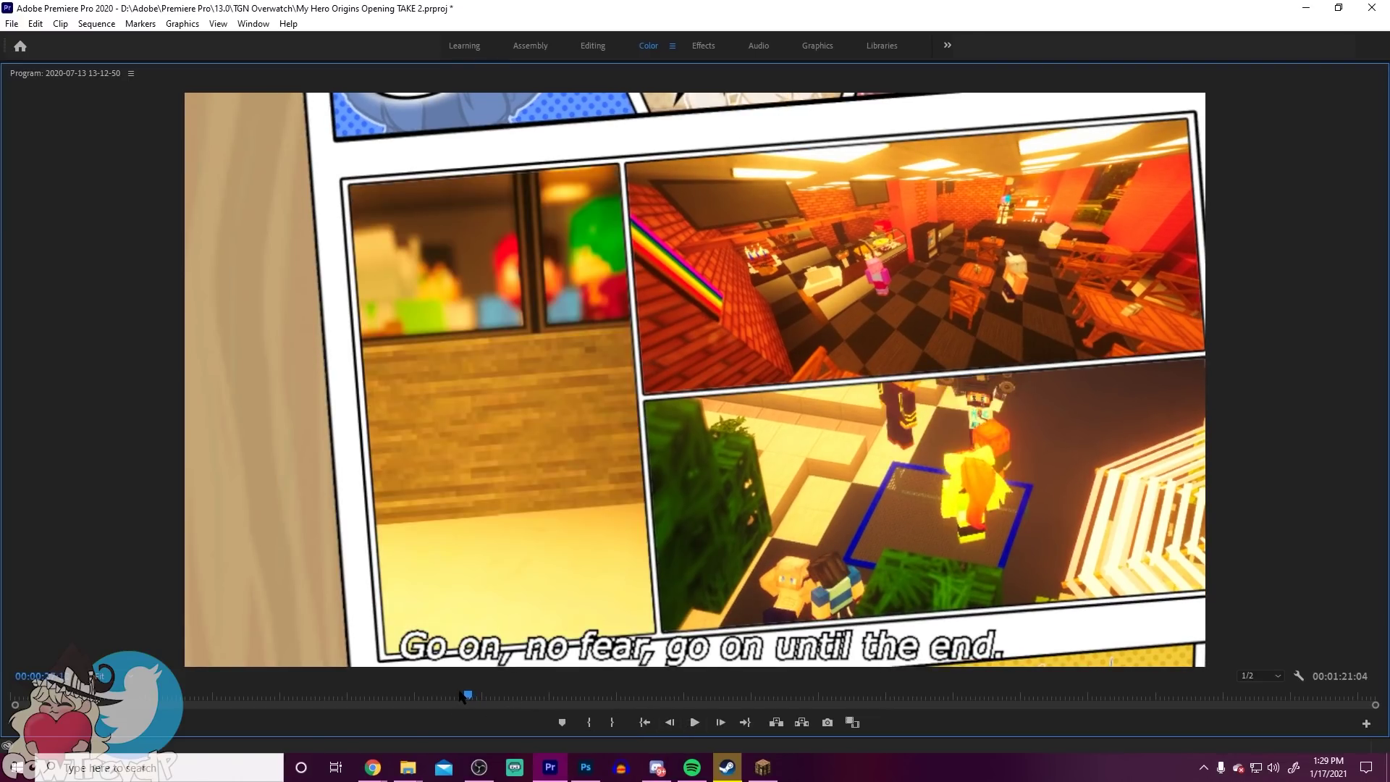
left_click_drag(462, 697, 461, 697)
left_click(695, 723)
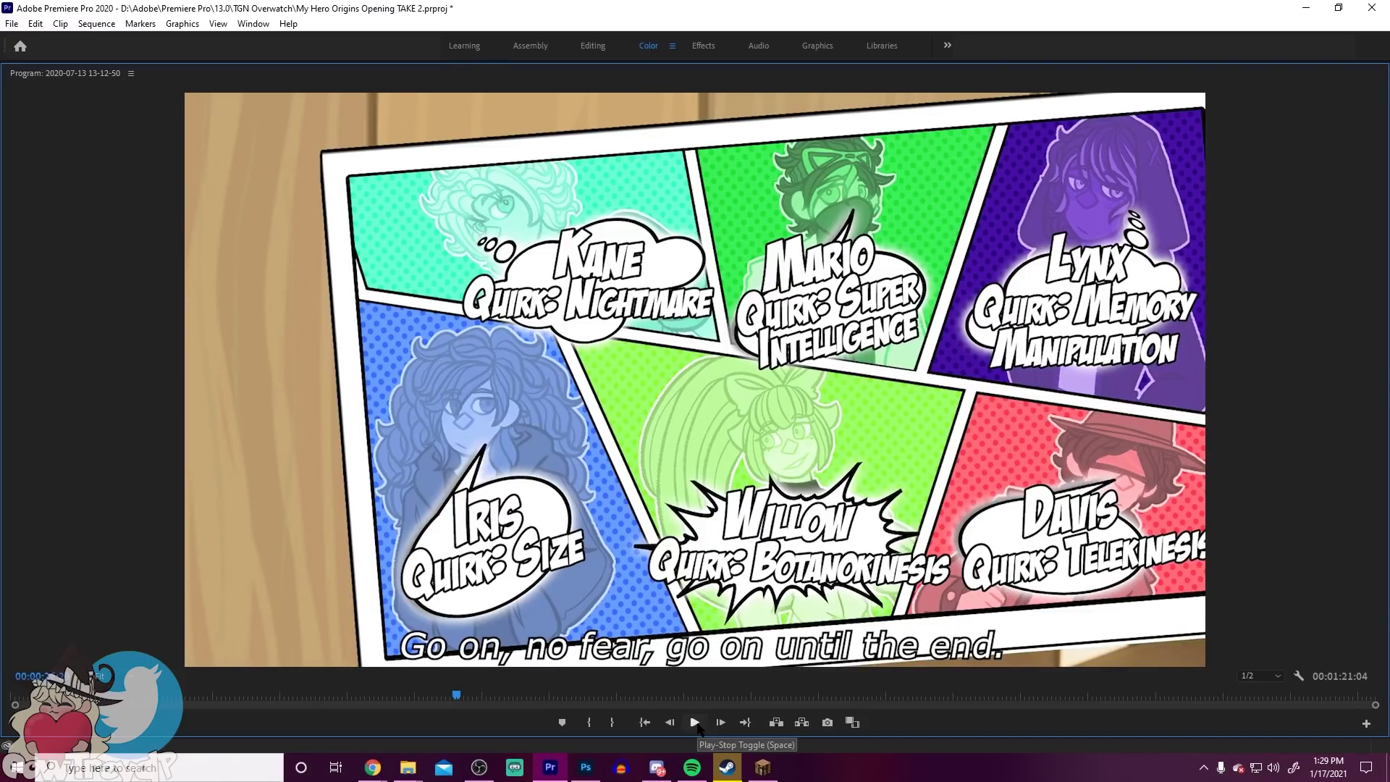
left_click(695, 722)
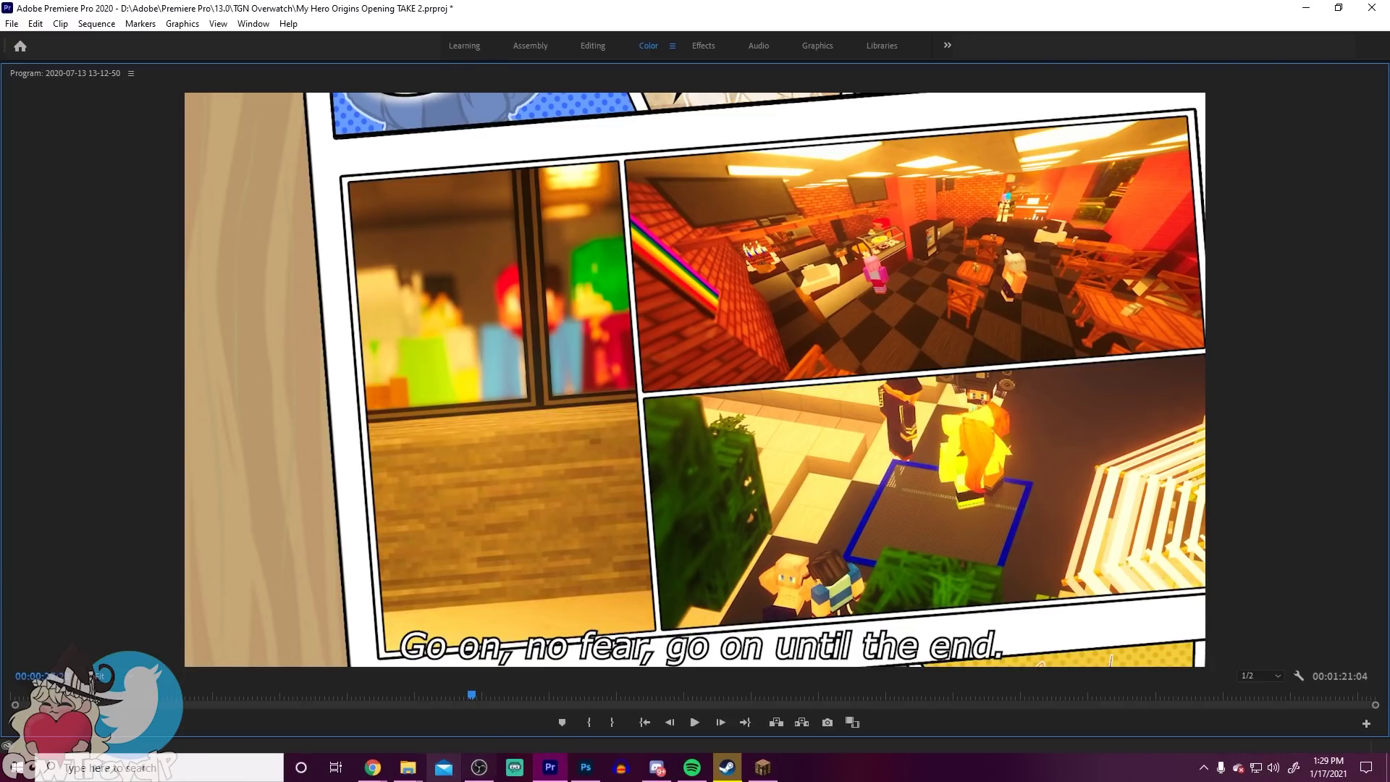
mouse_move(408, 767)
left_click(518, 717)
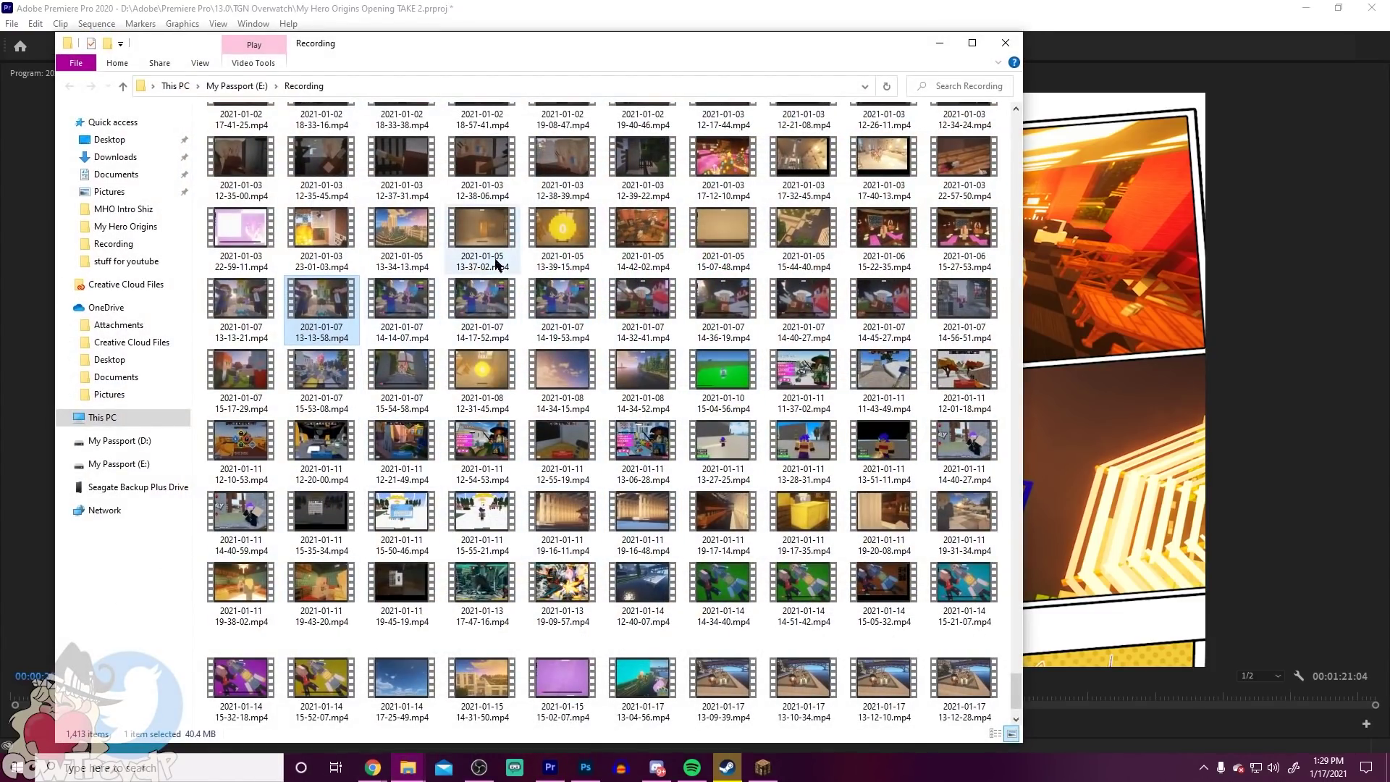
double_click(647, 228)
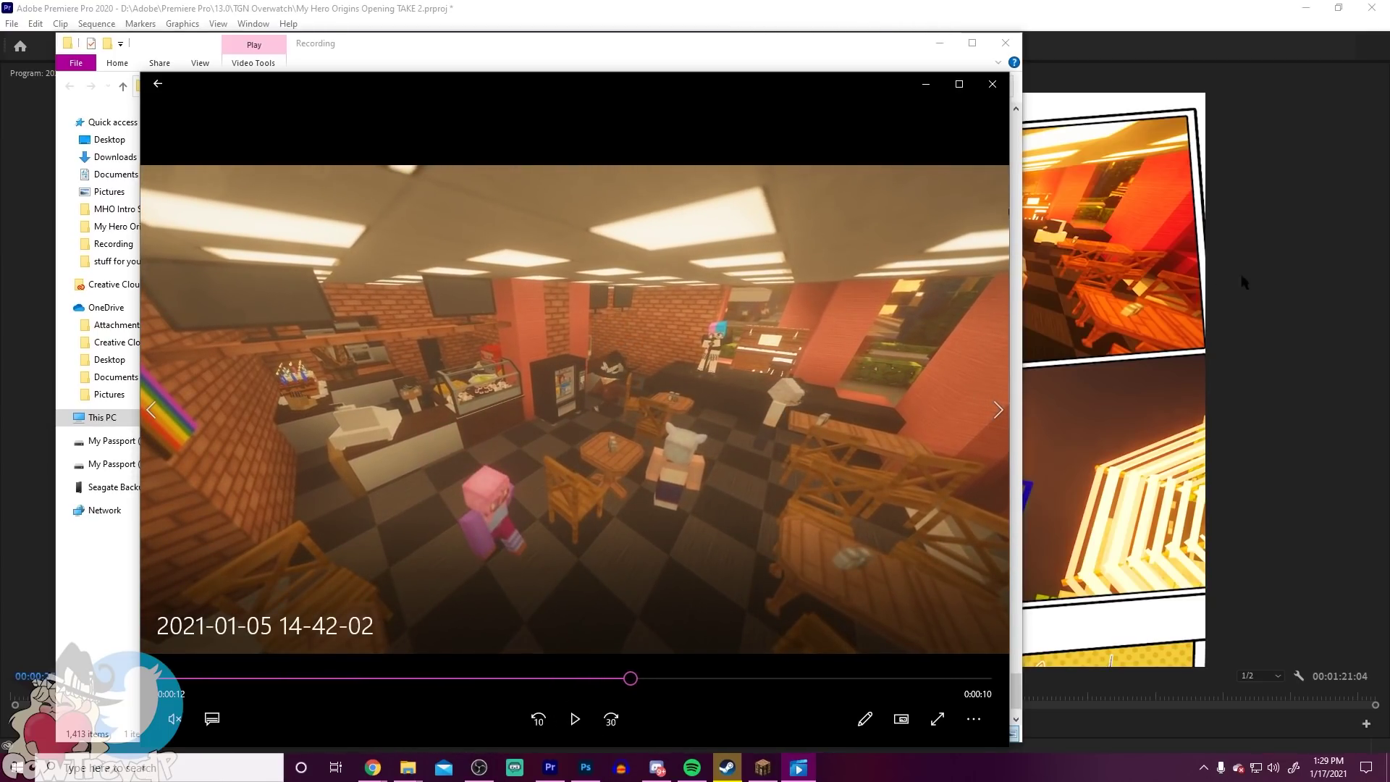
left_click(1171, 246)
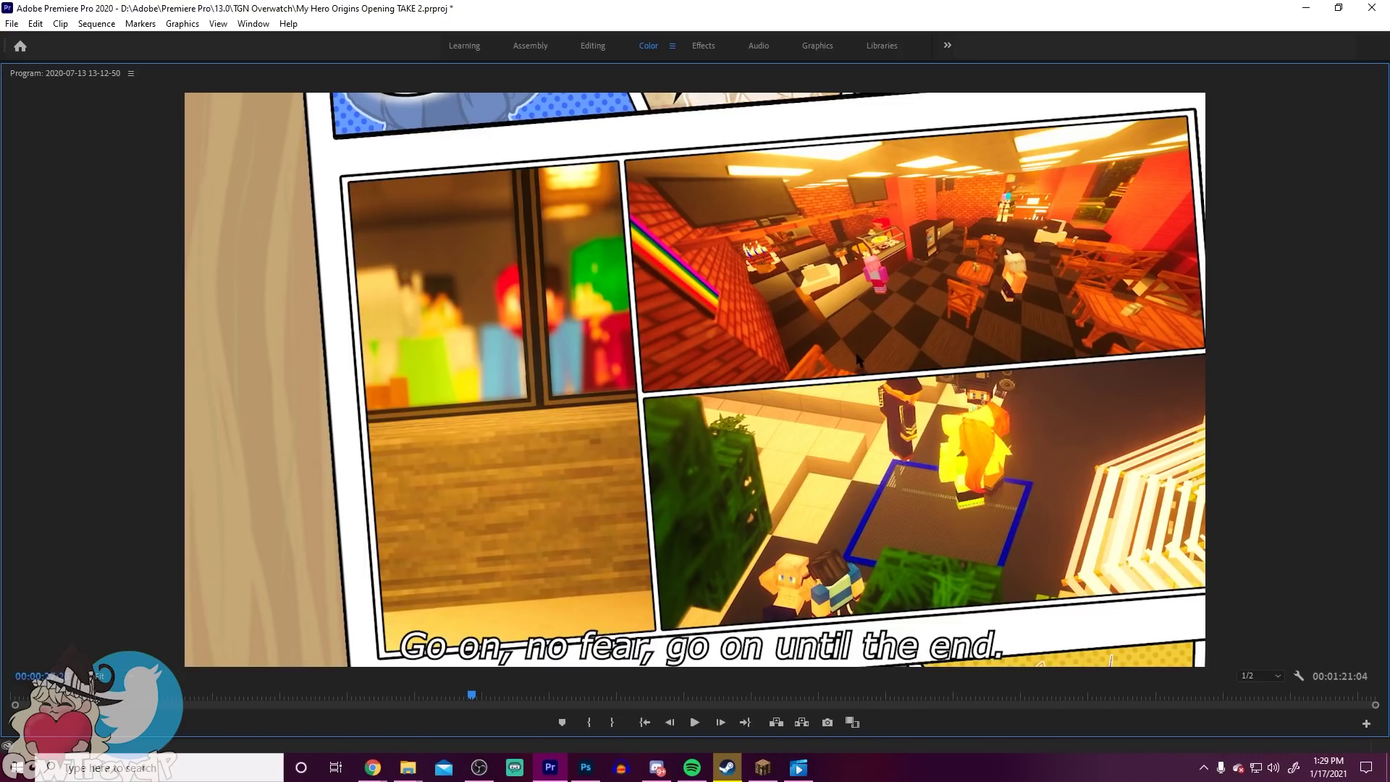
double_click(92, 75)
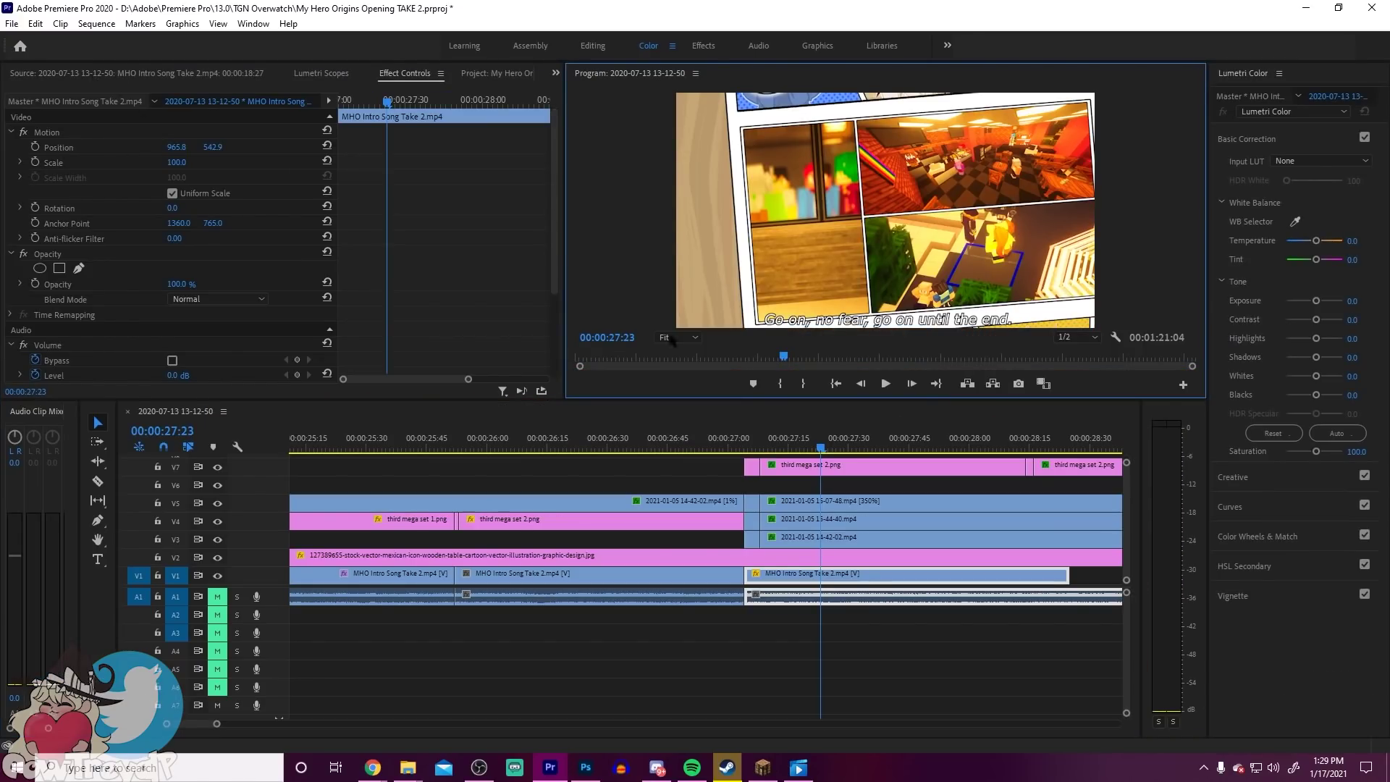
left_click(866, 503)
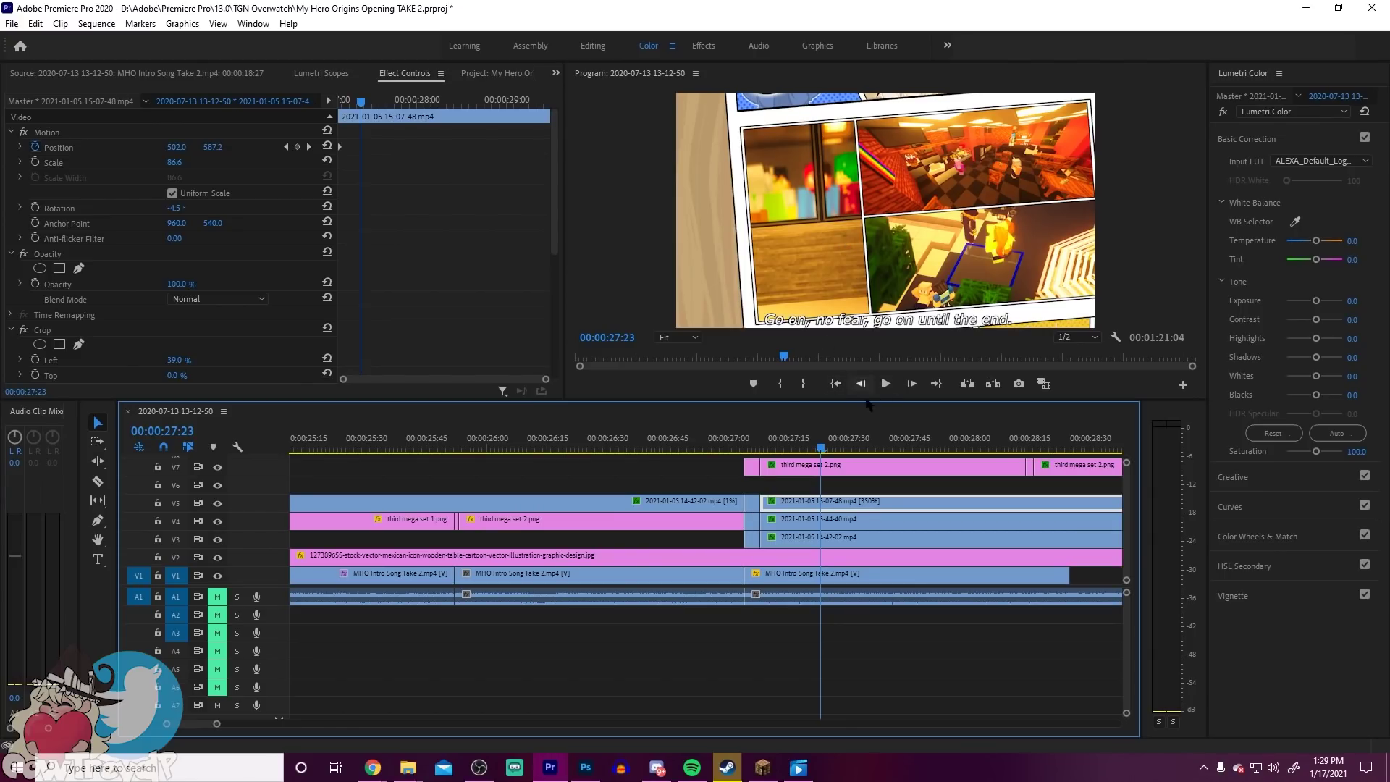
left_click(844, 449)
key("Right")
key("Right")
key("Right")
key("Right")
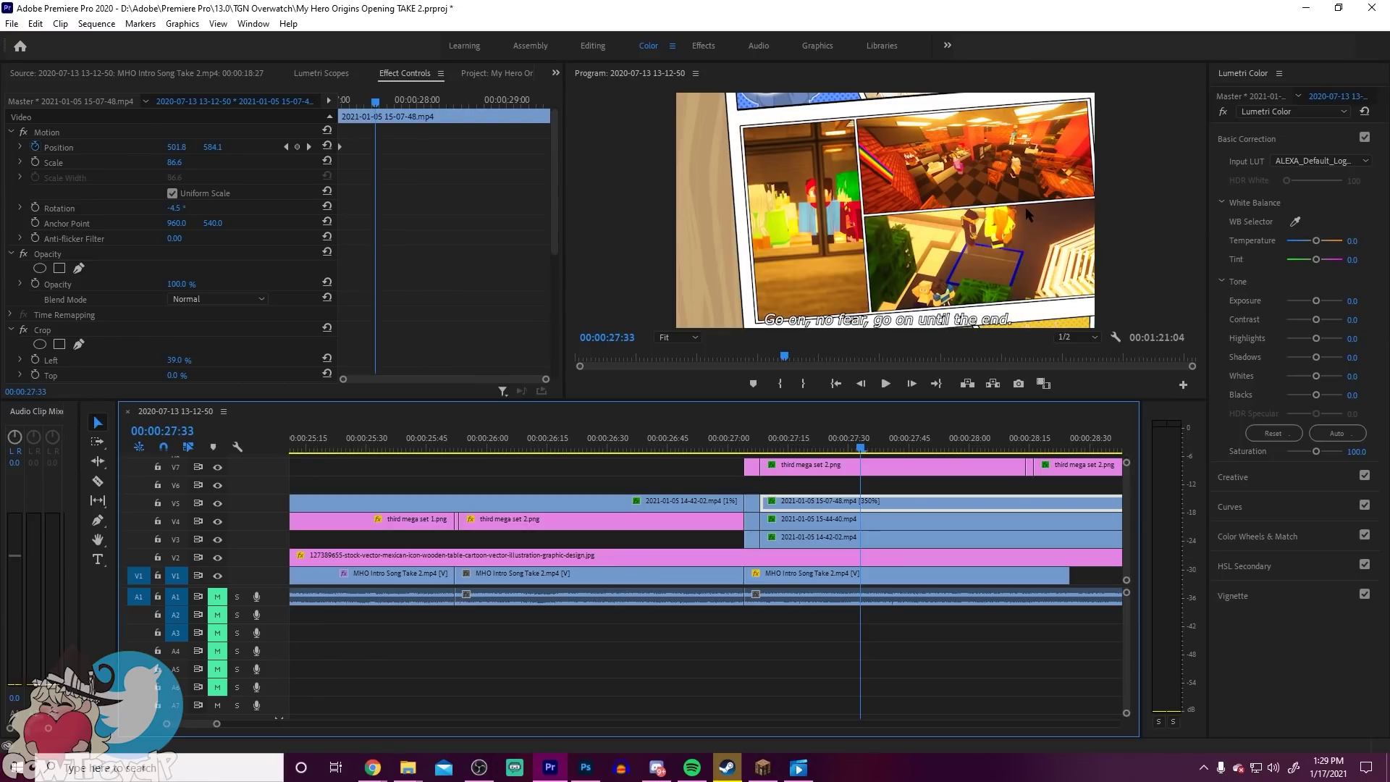
left_click_drag(861, 449, 953, 447)
Step: Select the caption graphic in the program preview, lock its track V15, and clear the selection
left_click(1013, 266)
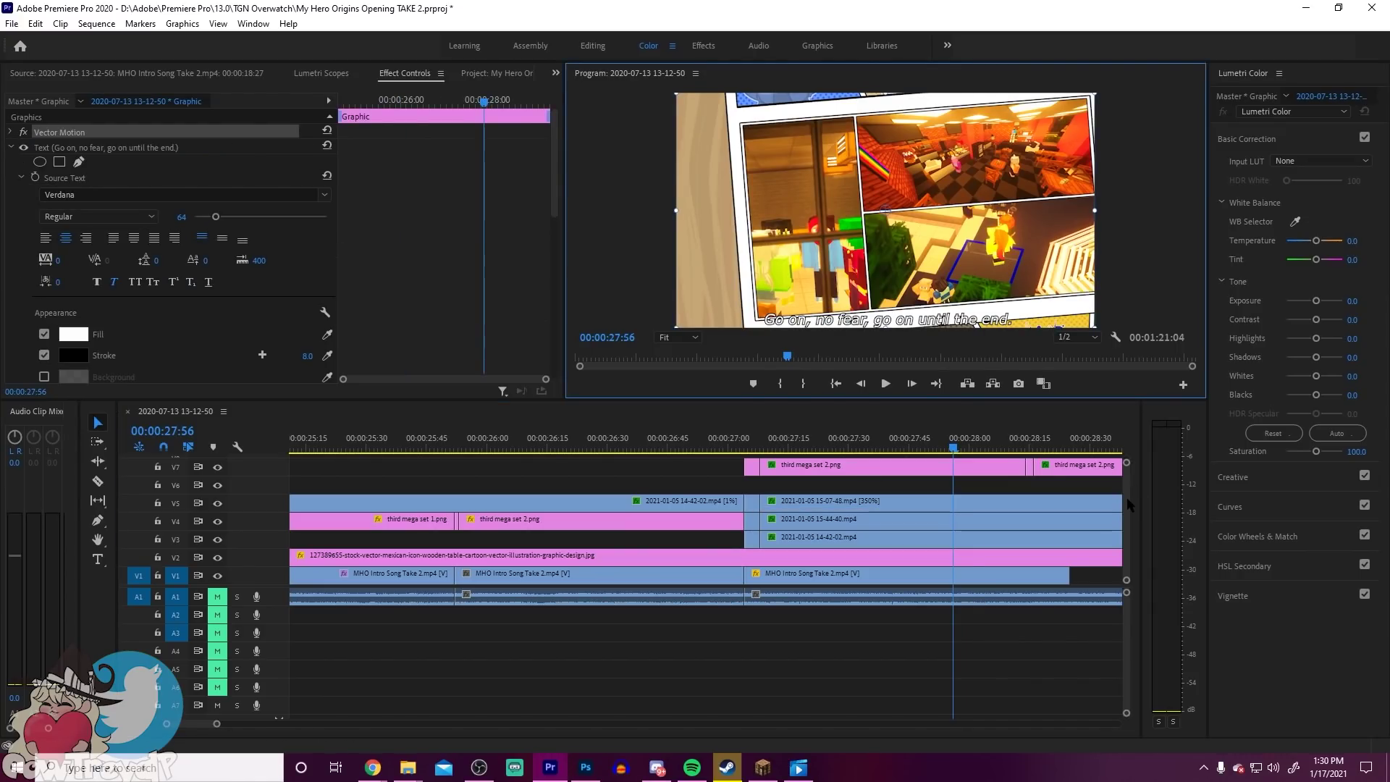
scroll(1125, 497, "up", 5)
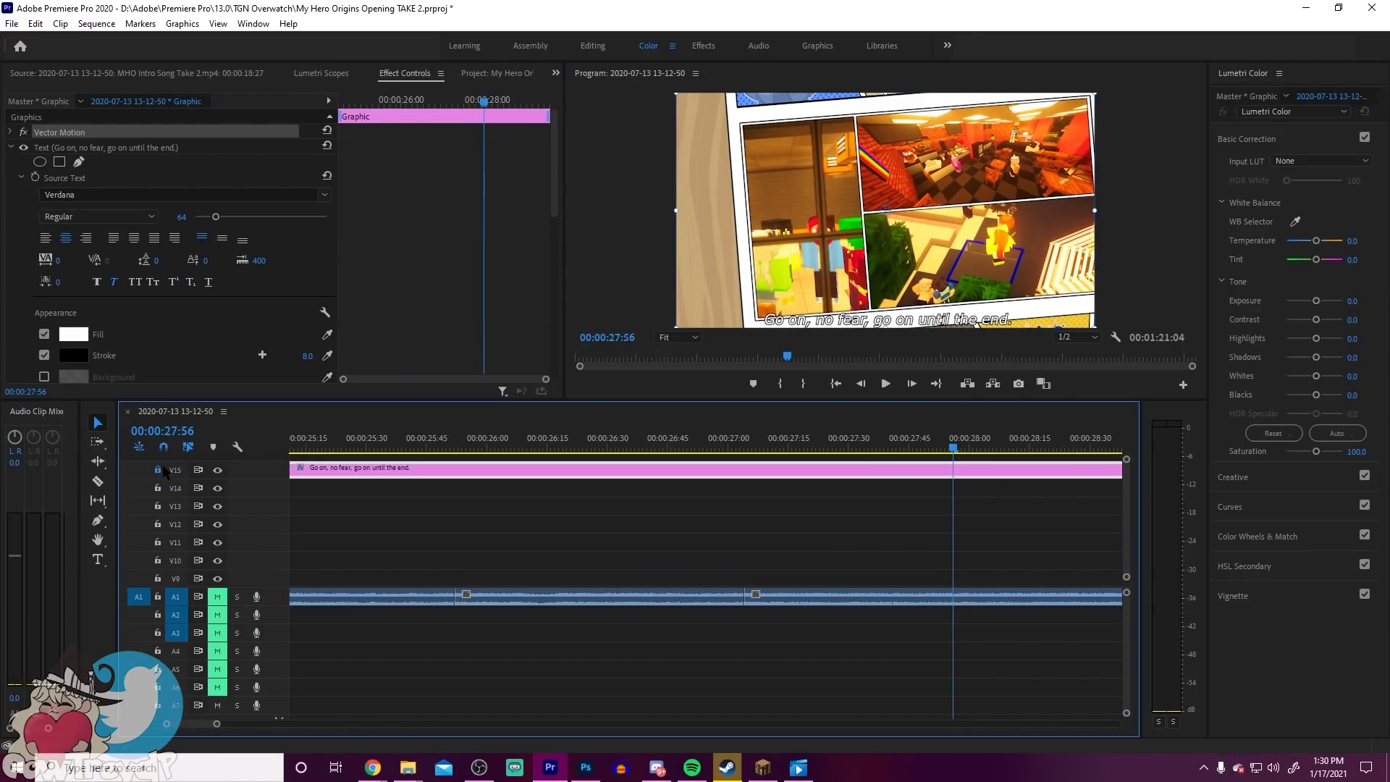
left_click(947, 495)
scroll(946, 495, "down", 5)
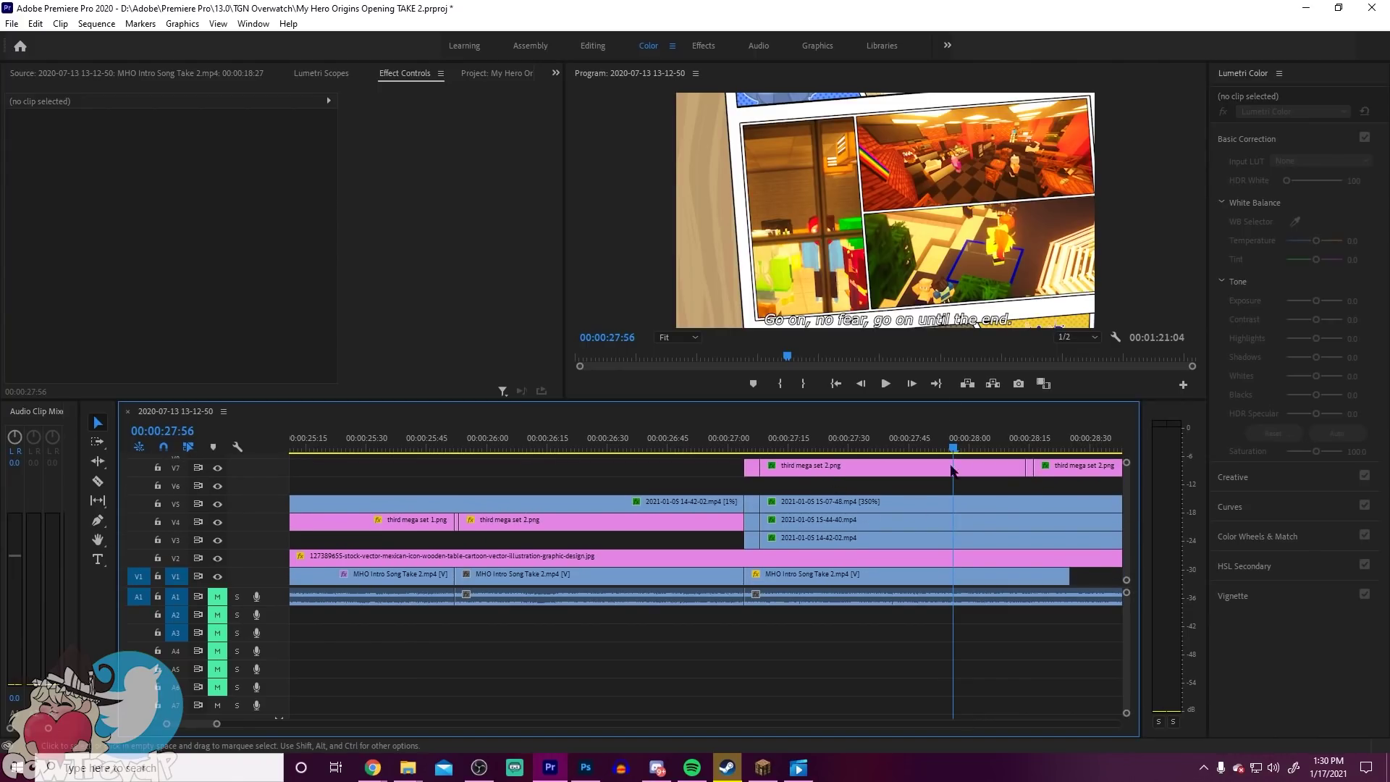
Step: Try to reposition third mega set 2.png in the program preview, and undo the moves
left_click(1005, 216)
left_click_drag(990, 166, 793, 211)
left_click_drag(960, 192, 1036, 220)
left_click_drag(887, 255, 717, 359)
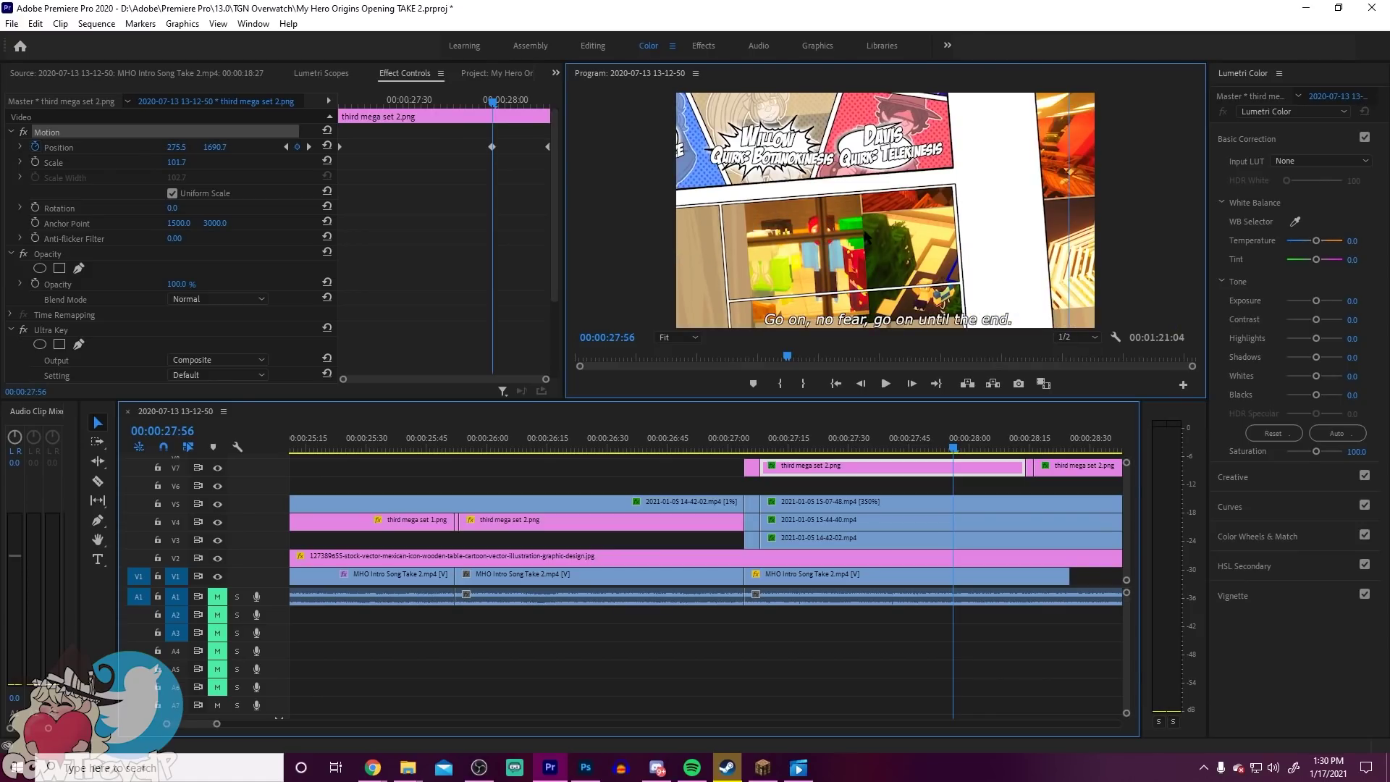
key("ctrl+z")
key("ctrl+z")
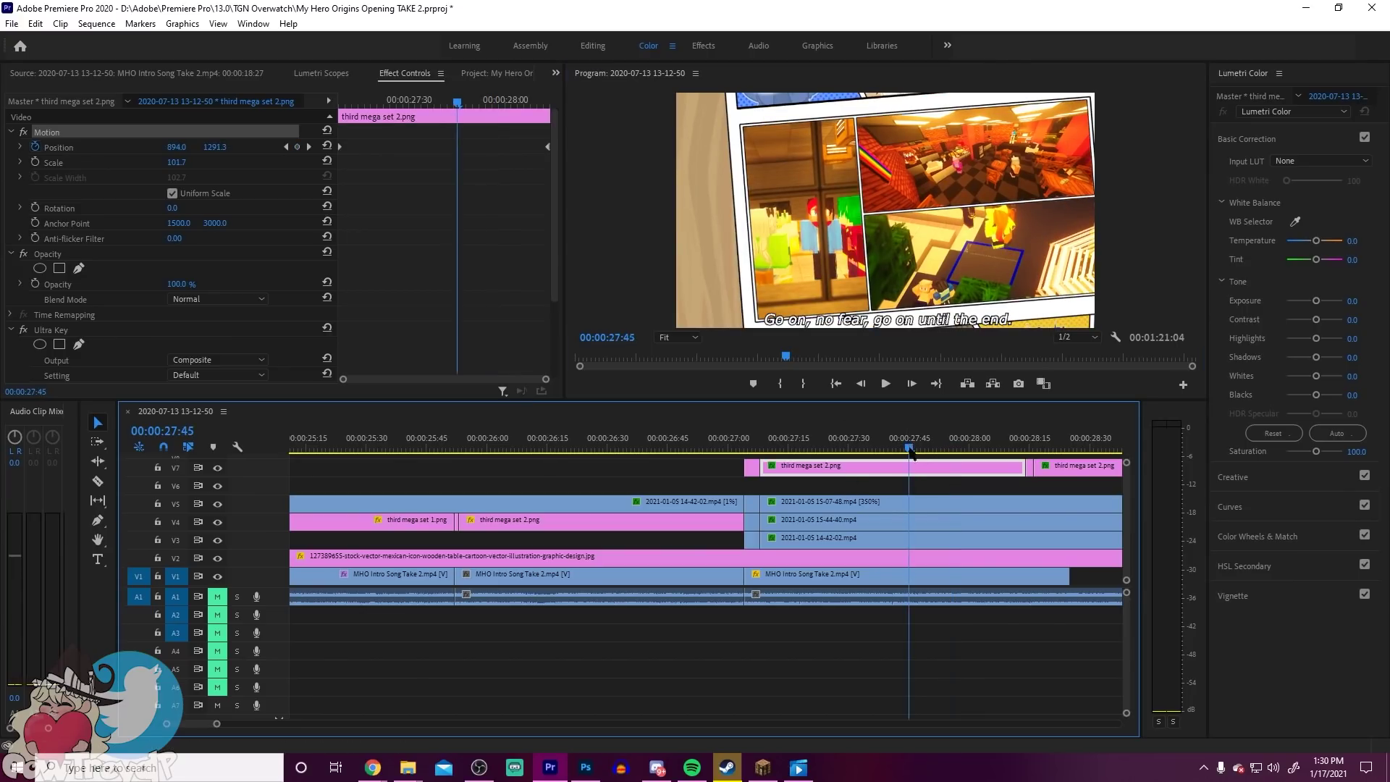
left_click(157, 467)
left_click(1054, 208)
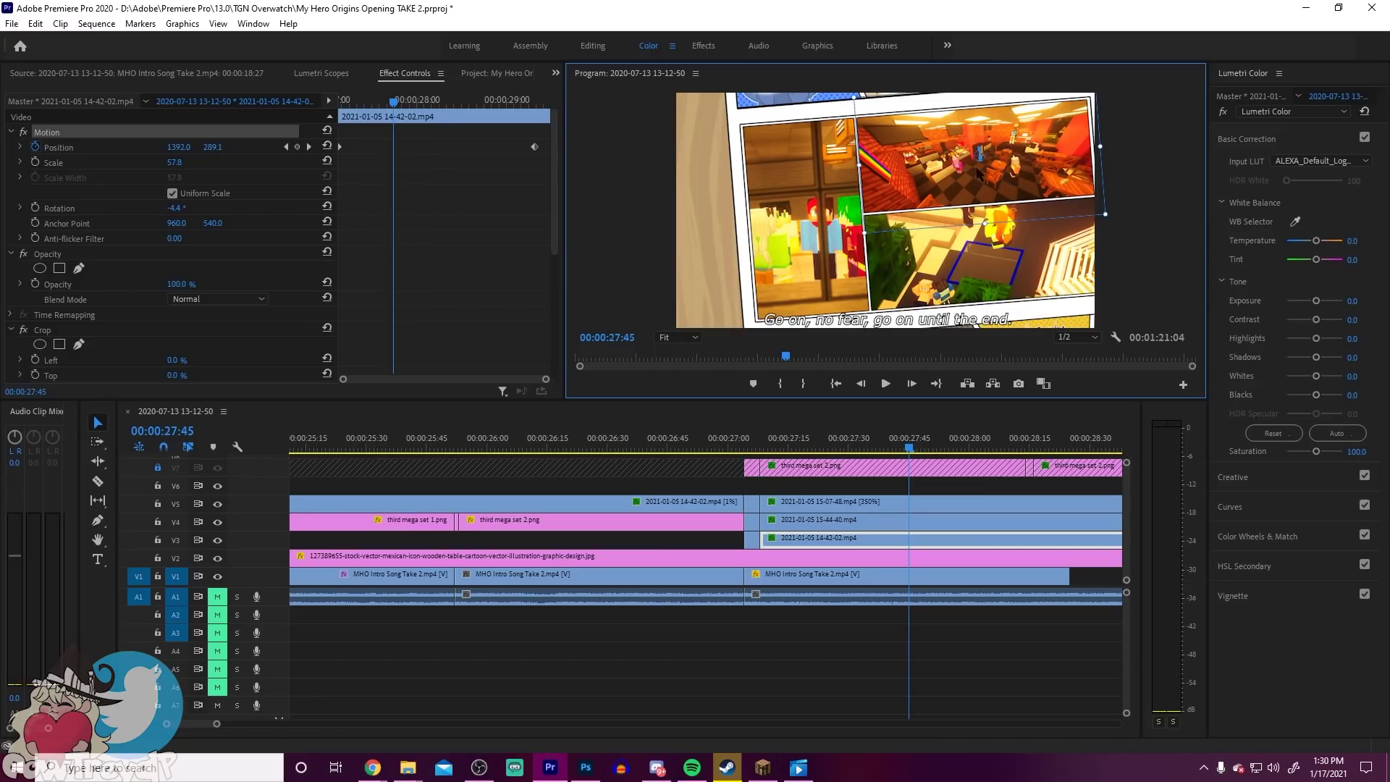
scroll(223, 312, "down", 3)
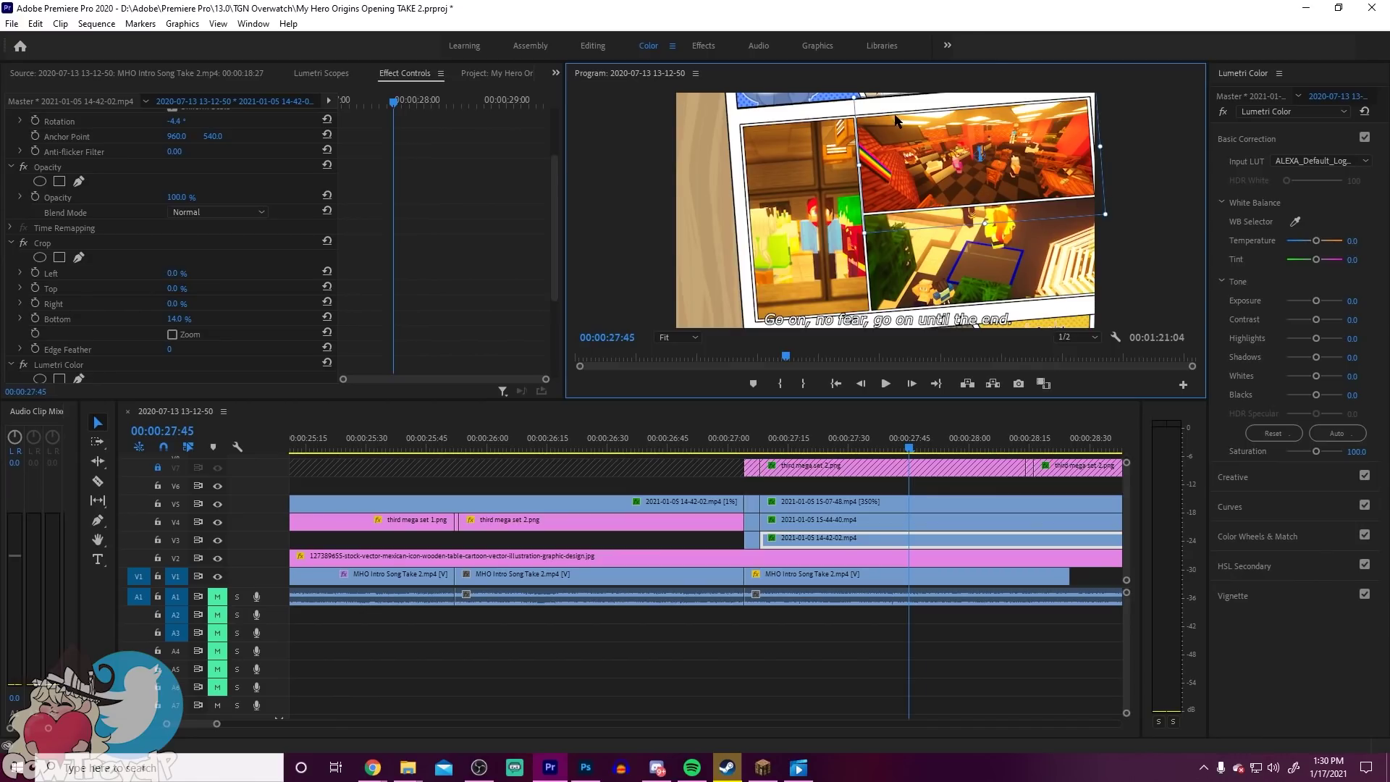
mouse_move(910, 451)
left_mouse_down()
mouse_move(960, 450)
mouse_move(933, 450)
left_mouse_up()
scroll(435, 218, "up", 3)
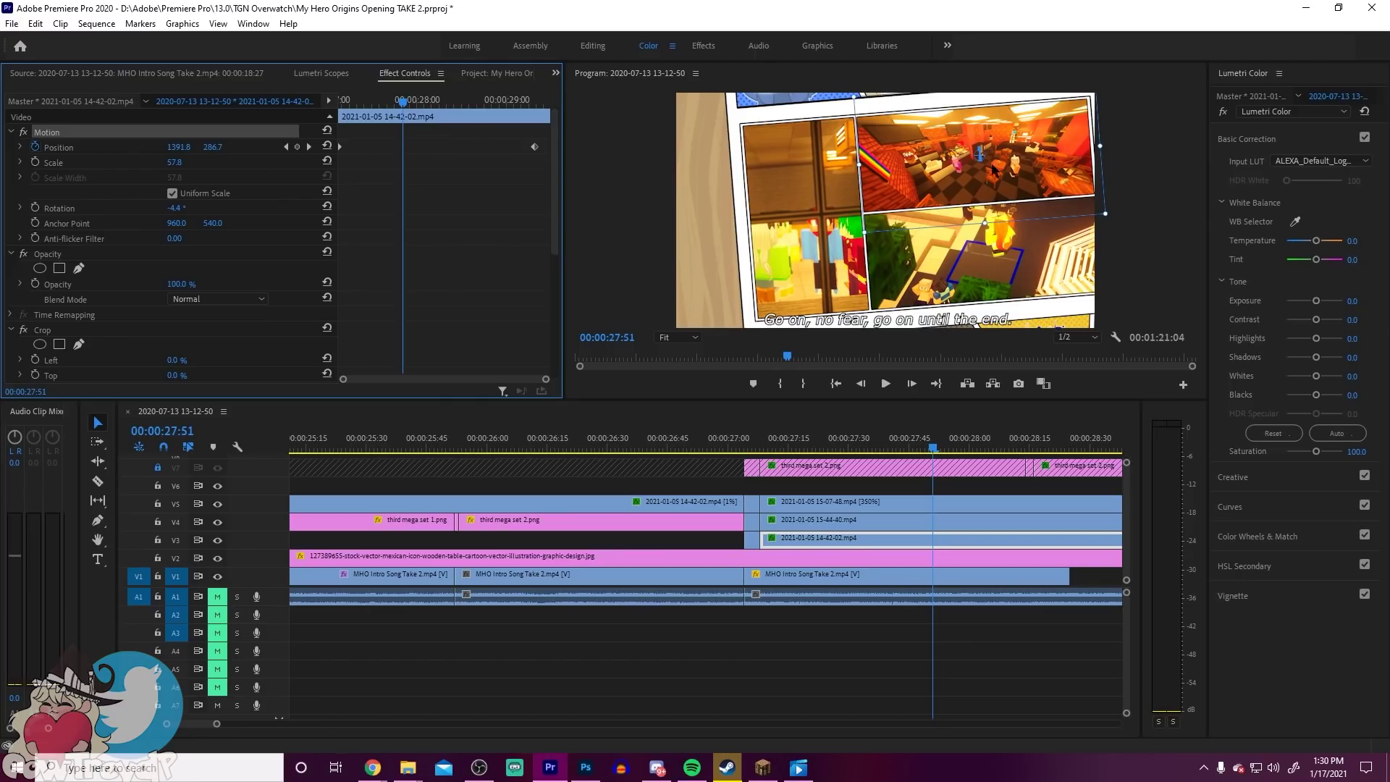
Step: Scrub through the cafe clip's position animation, and continue to the Top 5 Heroes comic page at 00:00:29:50
left_click(345, 104)
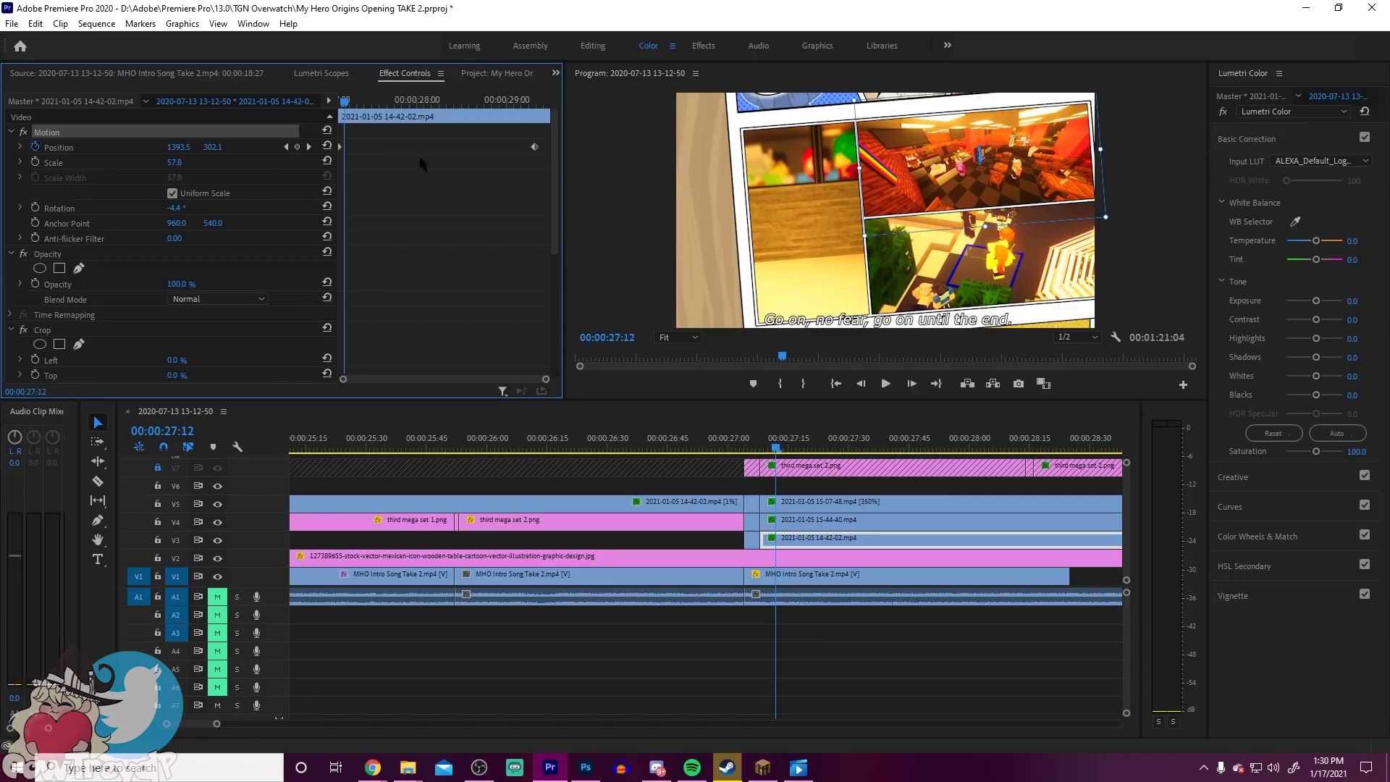
left_click(525, 104)
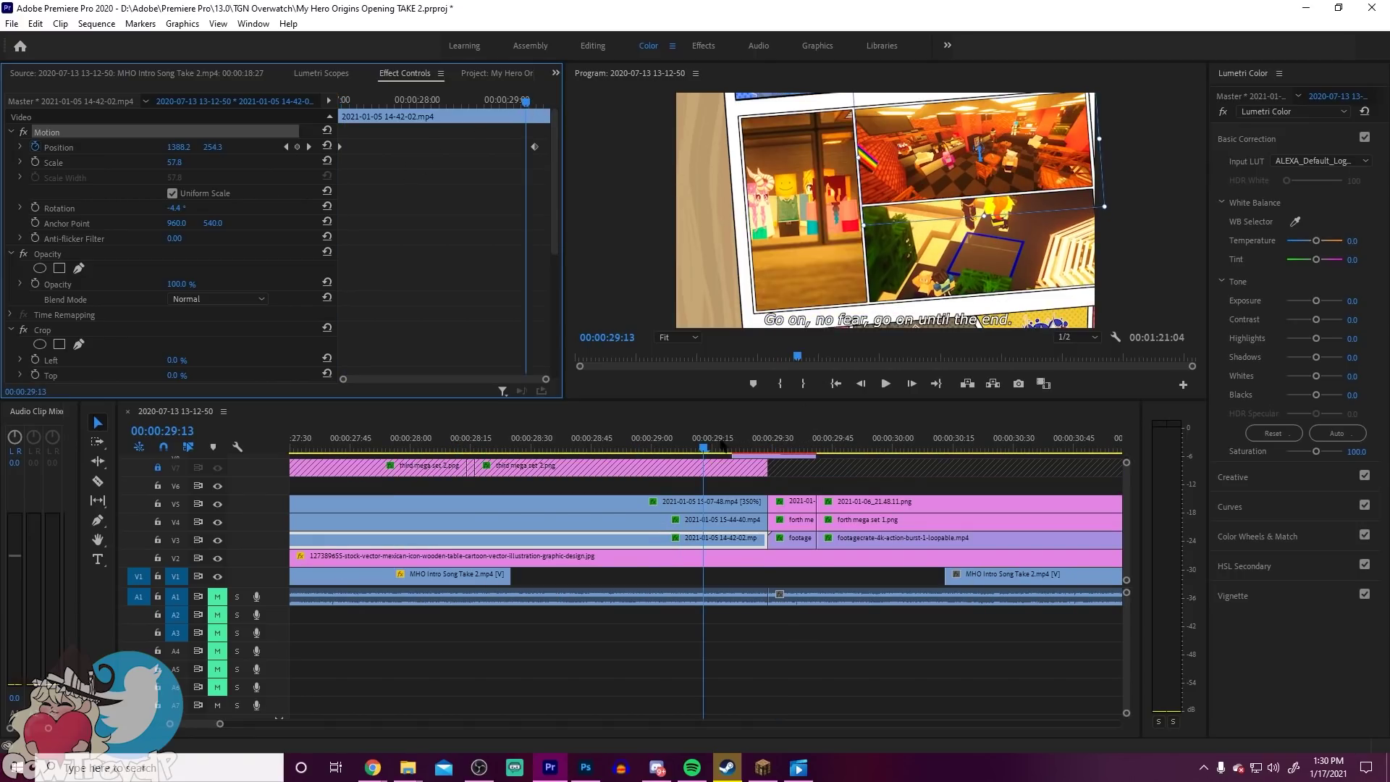
left_click_drag(519, 443, 608, 443)
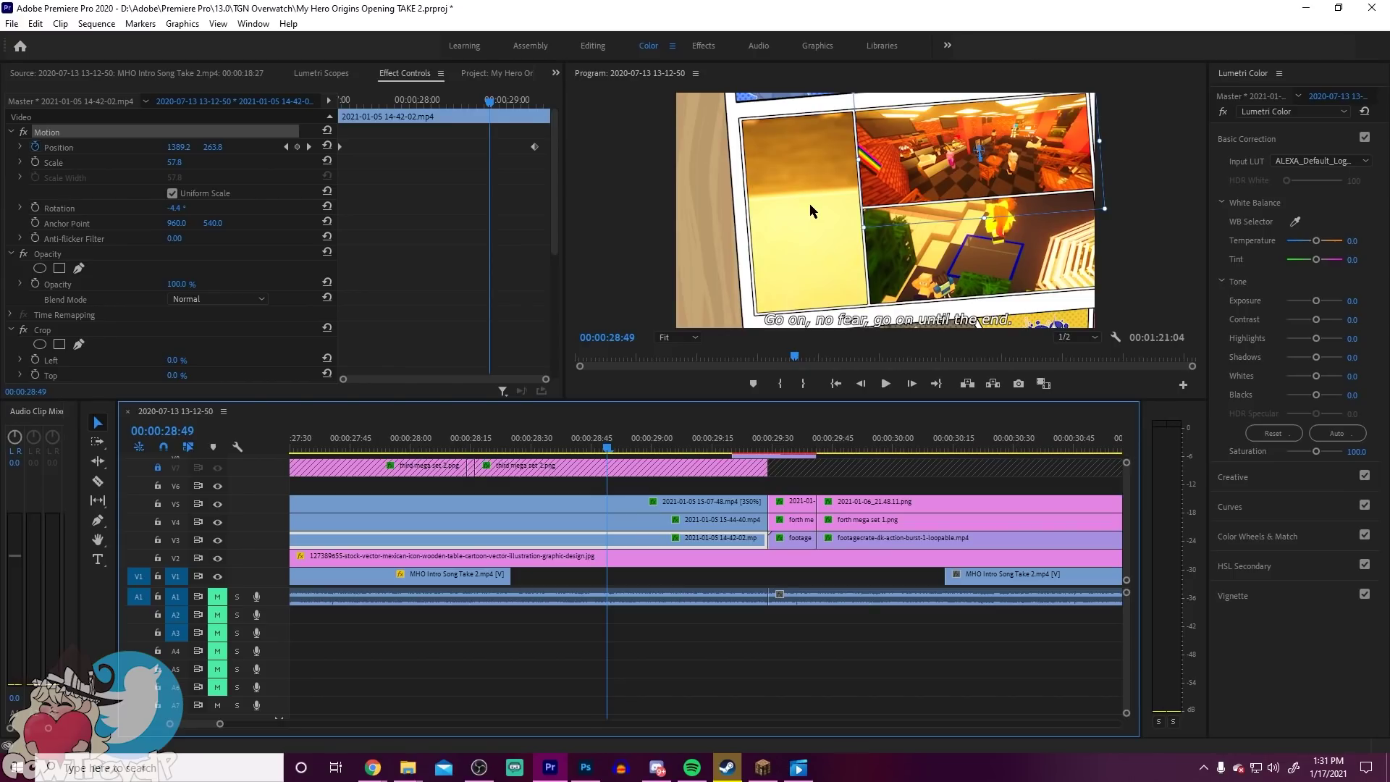
left_click_drag(609, 448, 855, 458)
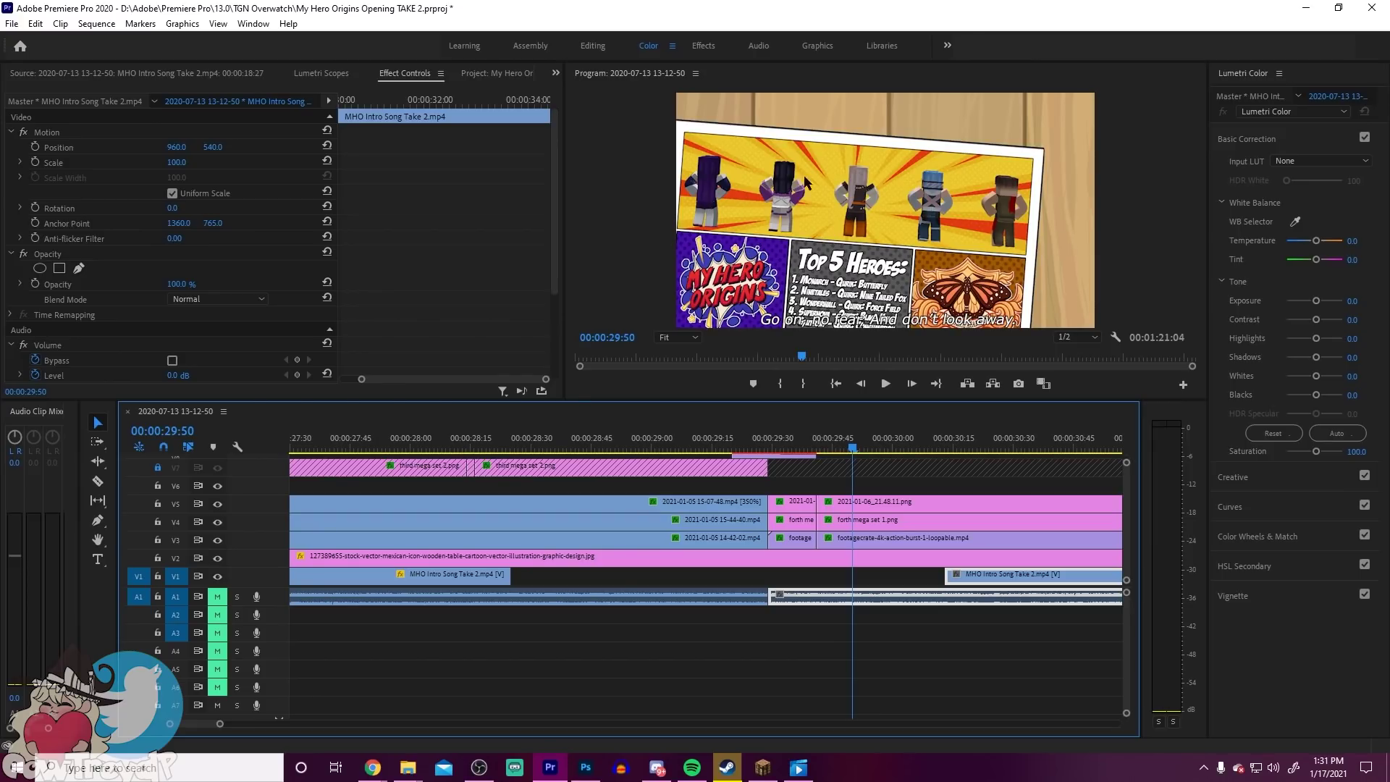
Step: Select the footagecrate-4k-action-burst-1-loopable.mp4 clip, and hide and show its track V3 to compare the comic background
scroll(1127, 519, "up", 5)
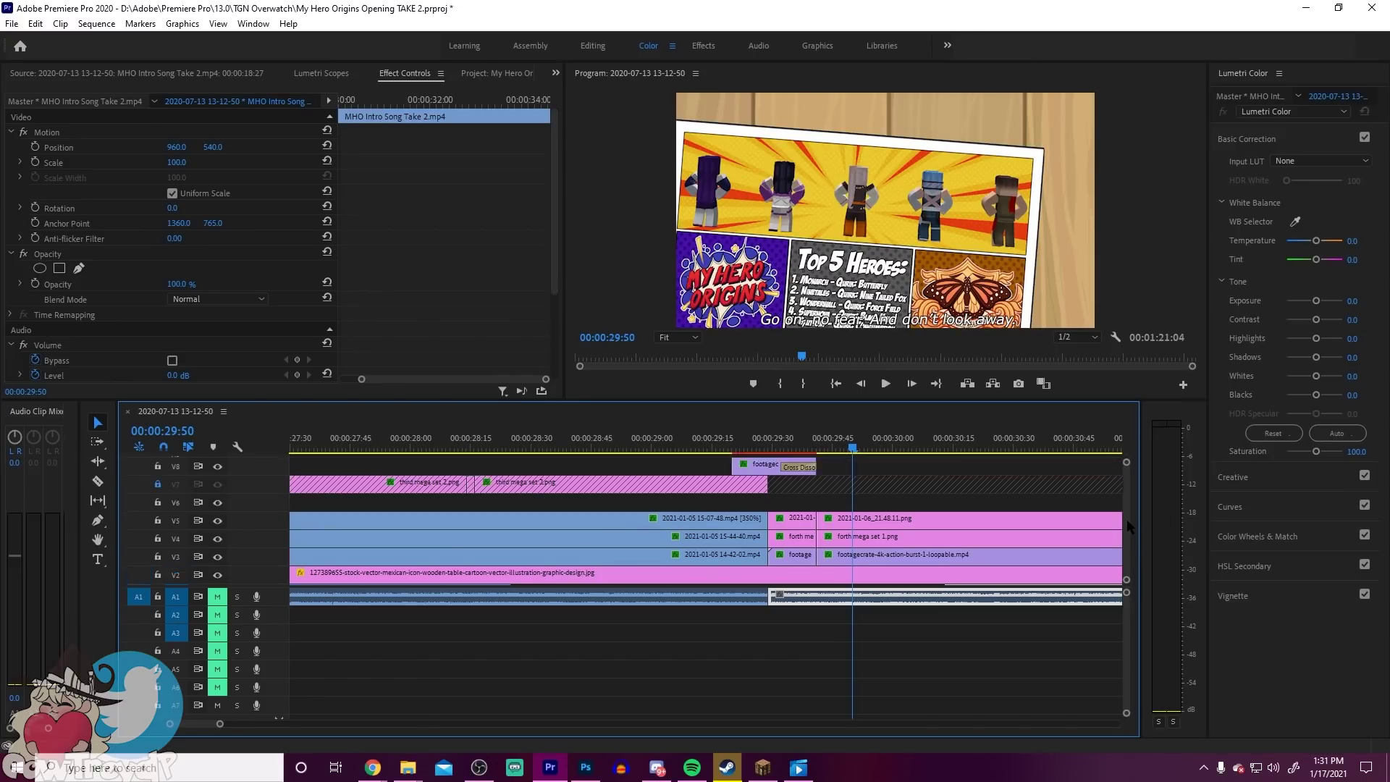
scroll(1127, 511, "down", 5)
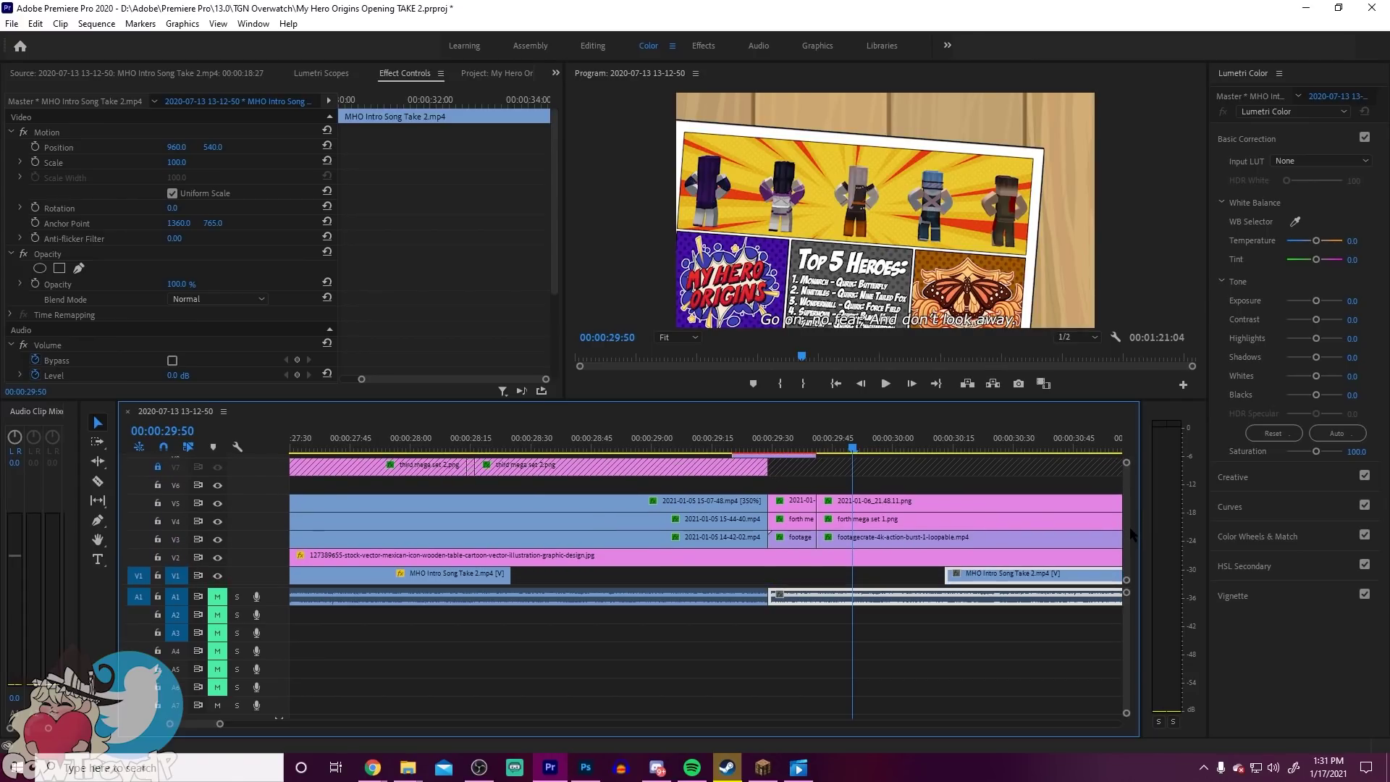
left_click(896, 538)
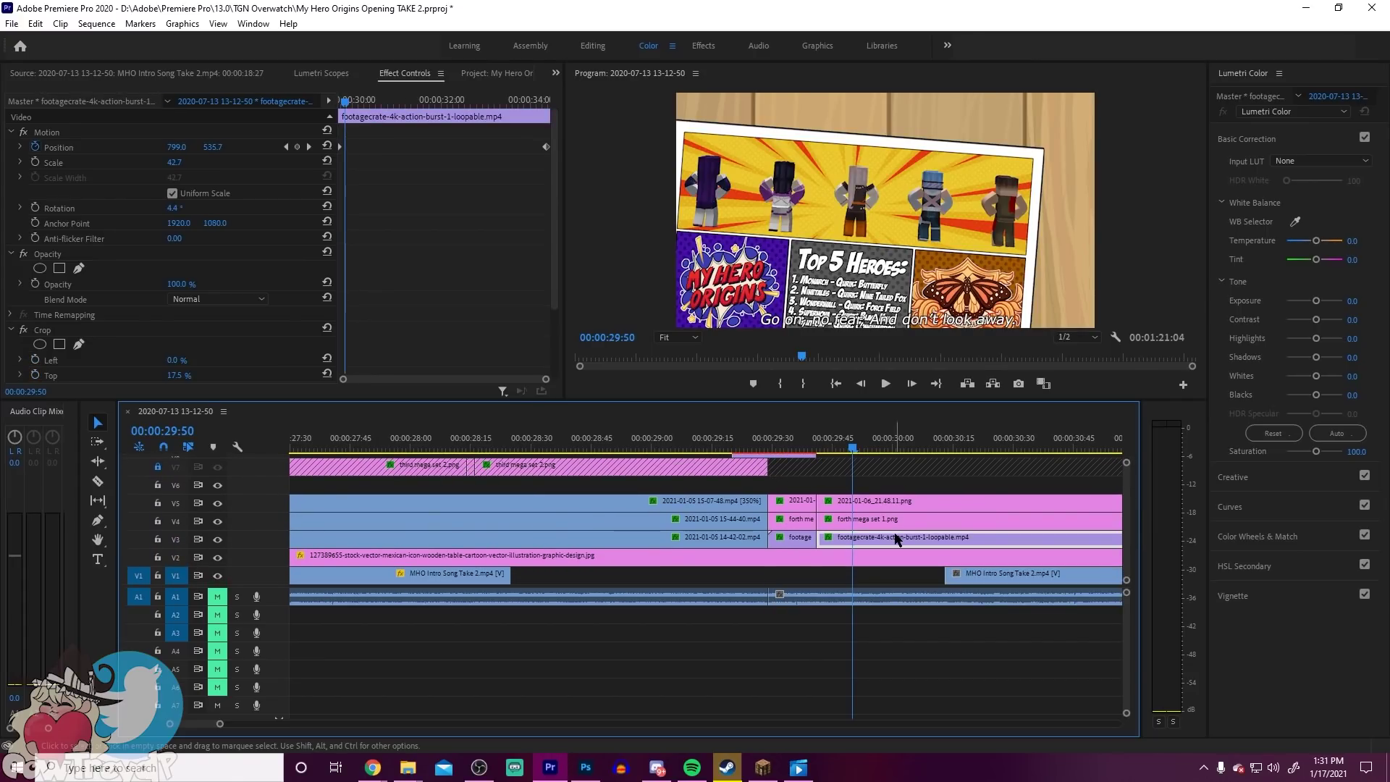
left_click(217, 540)
left_click(217, 540)
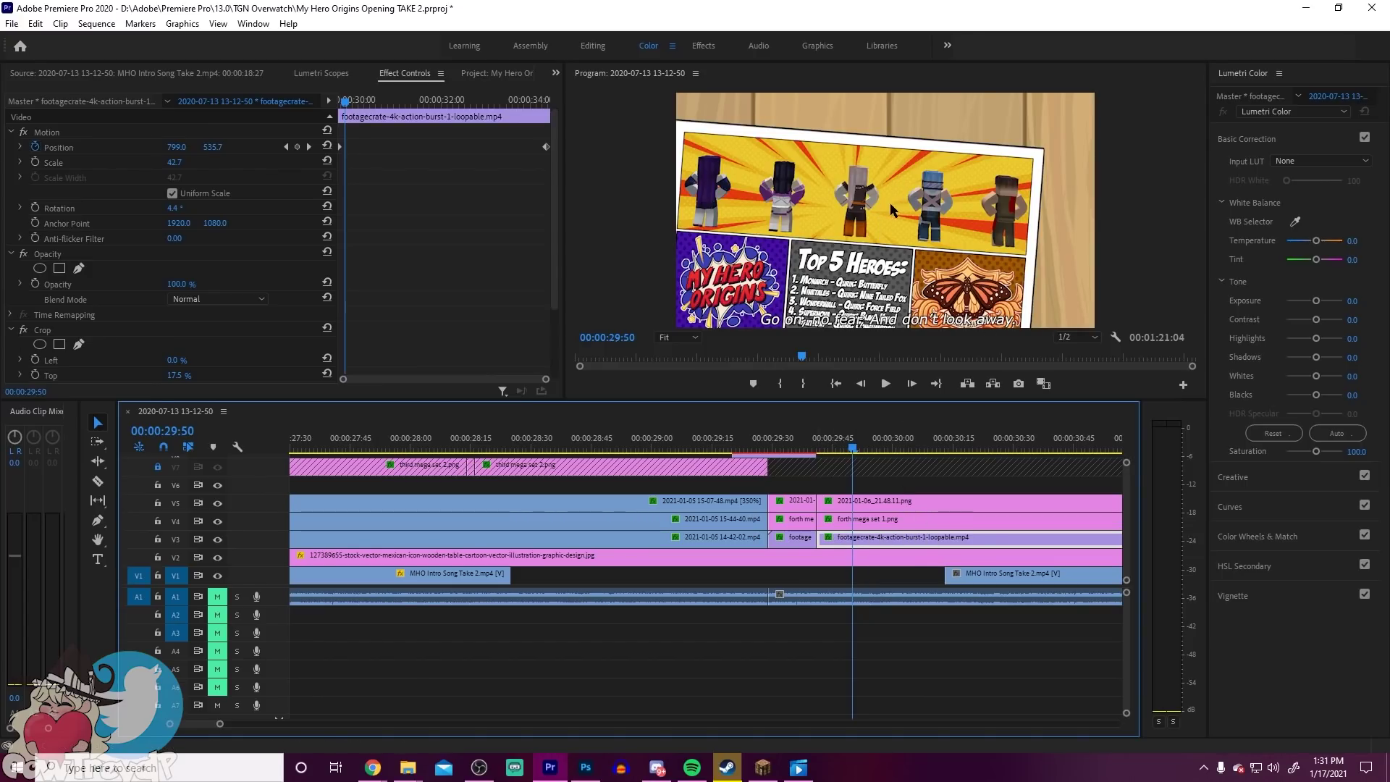
Step: Check the green-screen source images hero comic sheet2.jpg and 2021-01-06_21.48.11.png in Photos, scrubbing the hero page to 00:00:30:36 between them
mouse_move(853, 447)
left_mouse_down()
mouse_move(982, 449)
mouse_move(856, 448)
left_mouse_up()
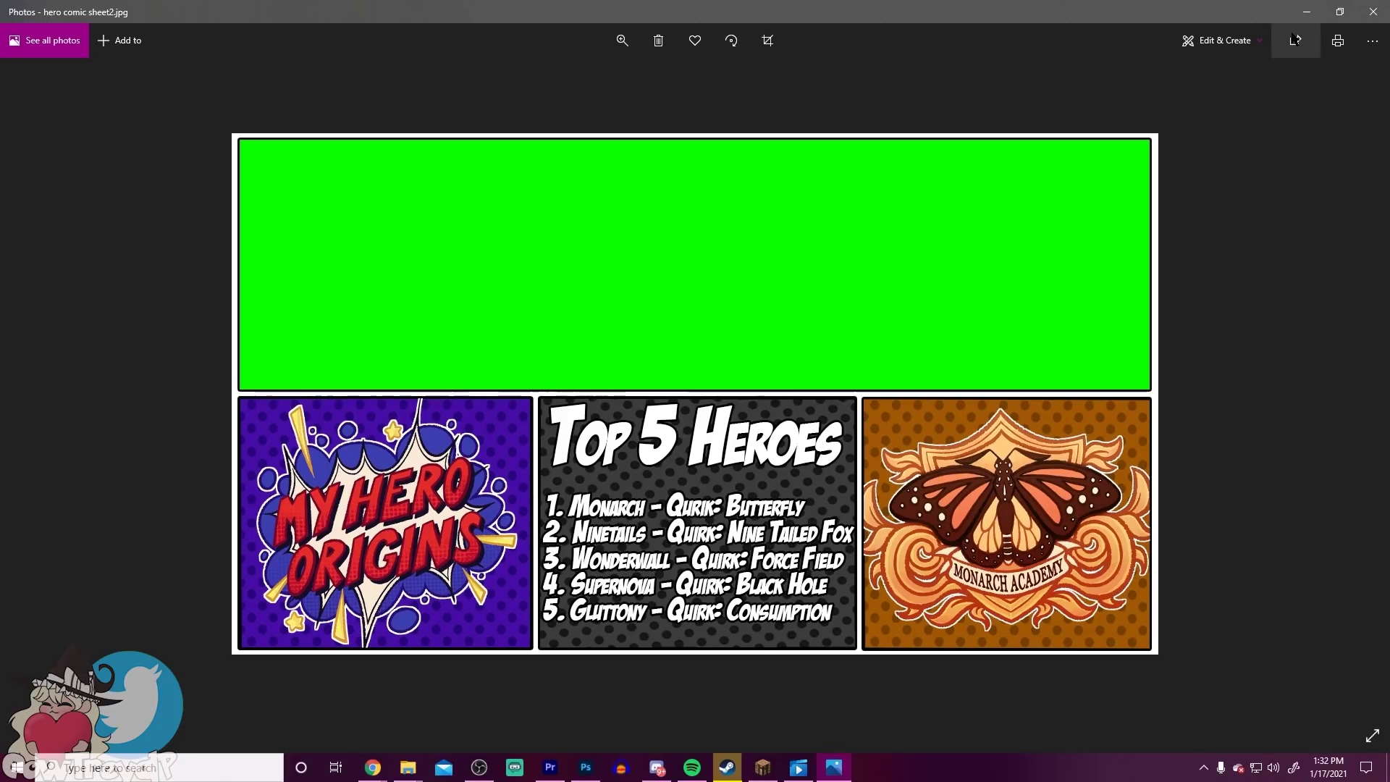
left_click(1307, 11)
left_click_drag(866, 443, 1037, 446)
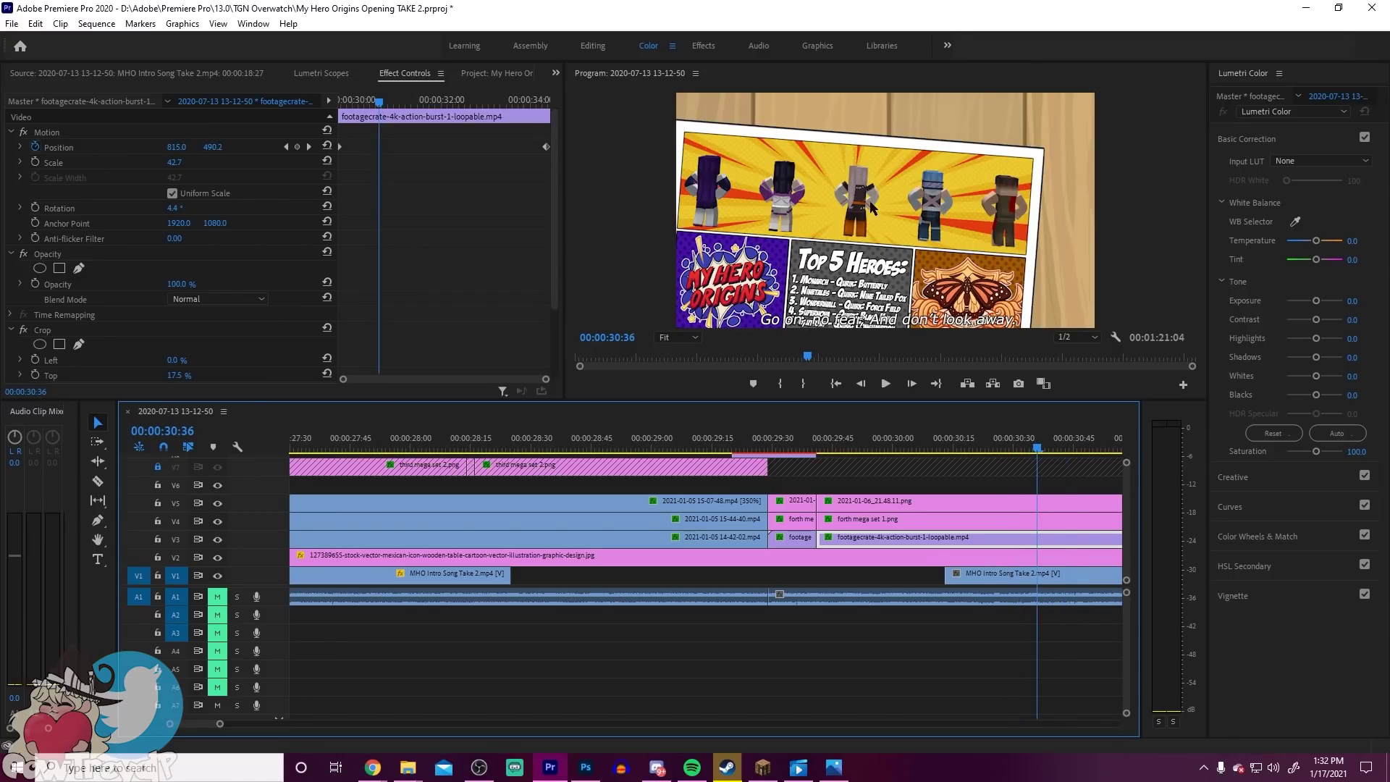
left_click(408, 767)
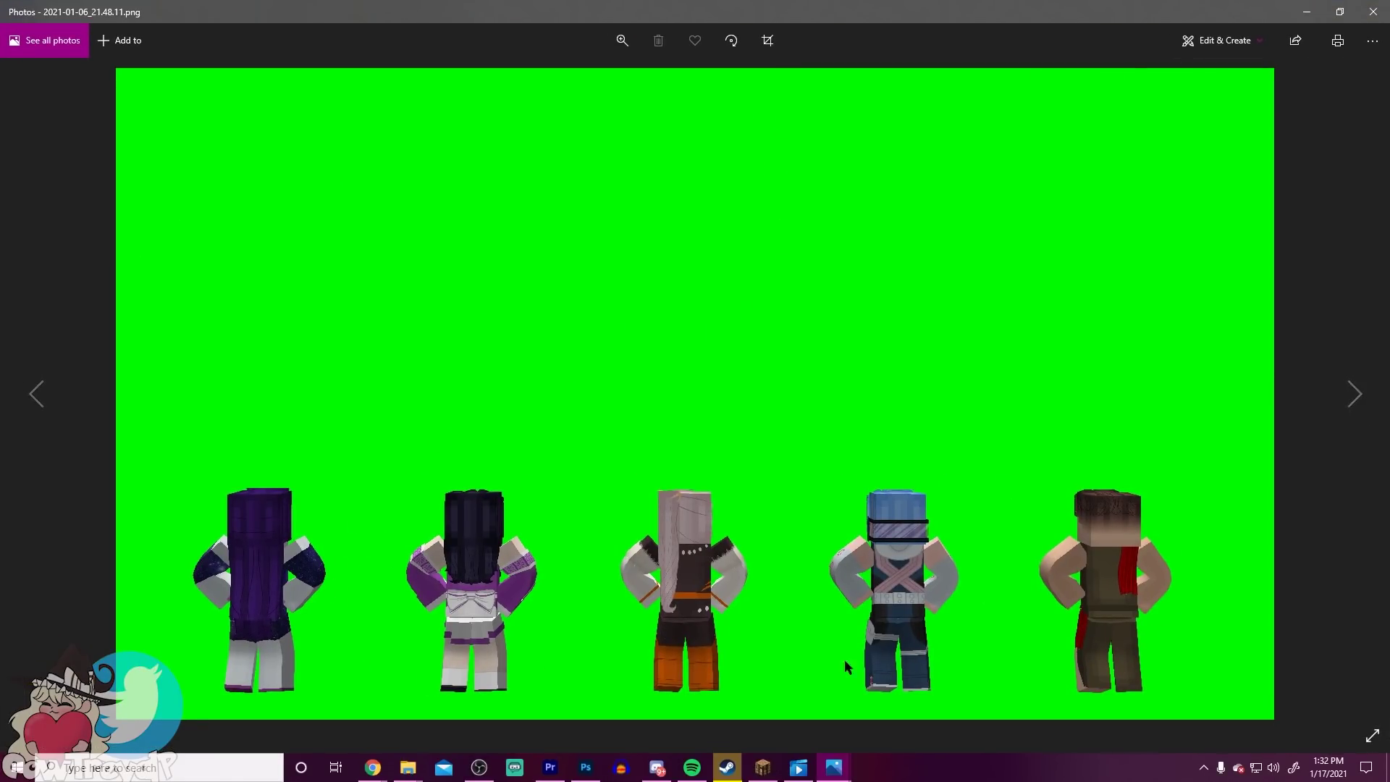
left_click(1374, 12)
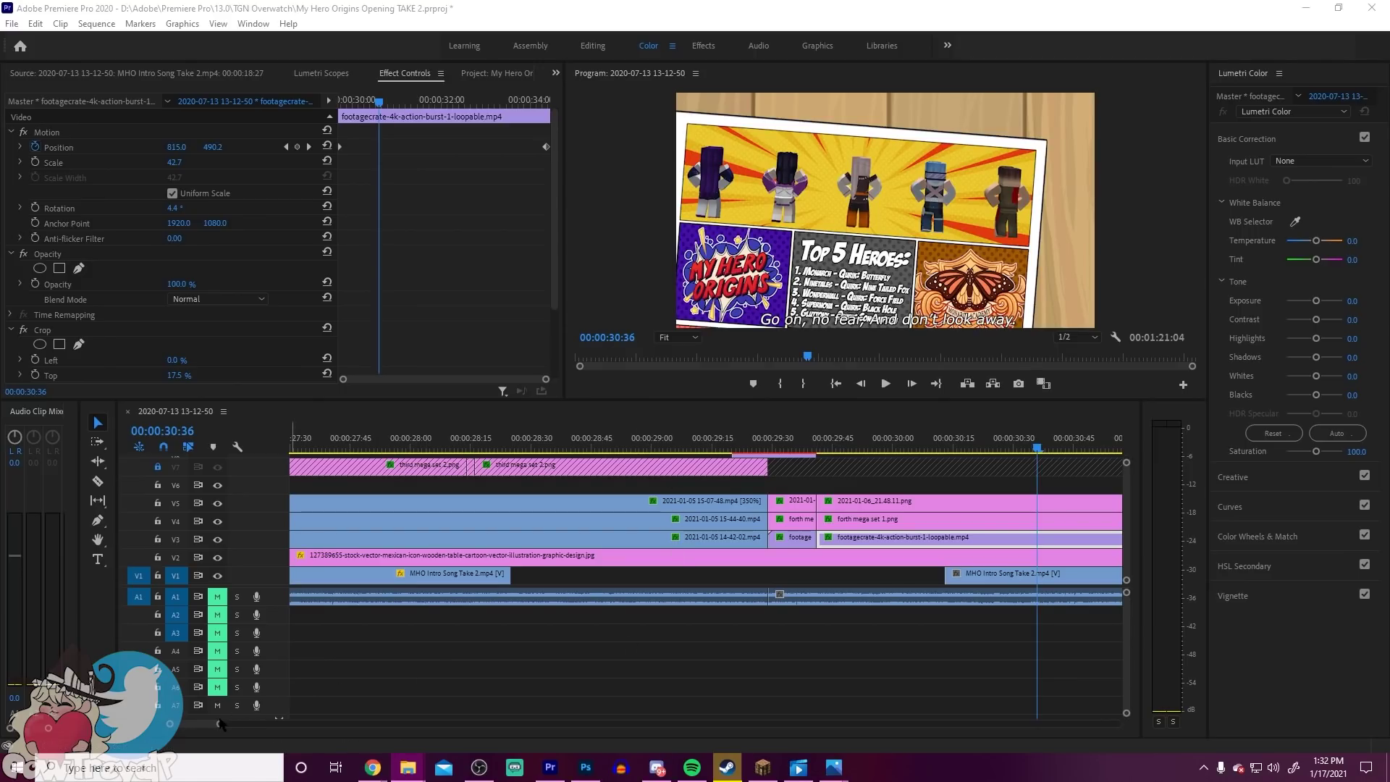
Step: Scrub to the butterfly effect at 00:00:33:17, select the footagecrate-monarch-butterflies clip, and continue to the next comic shot at 00:00:34:50
left_click_drag(220, 724, 259, 713)
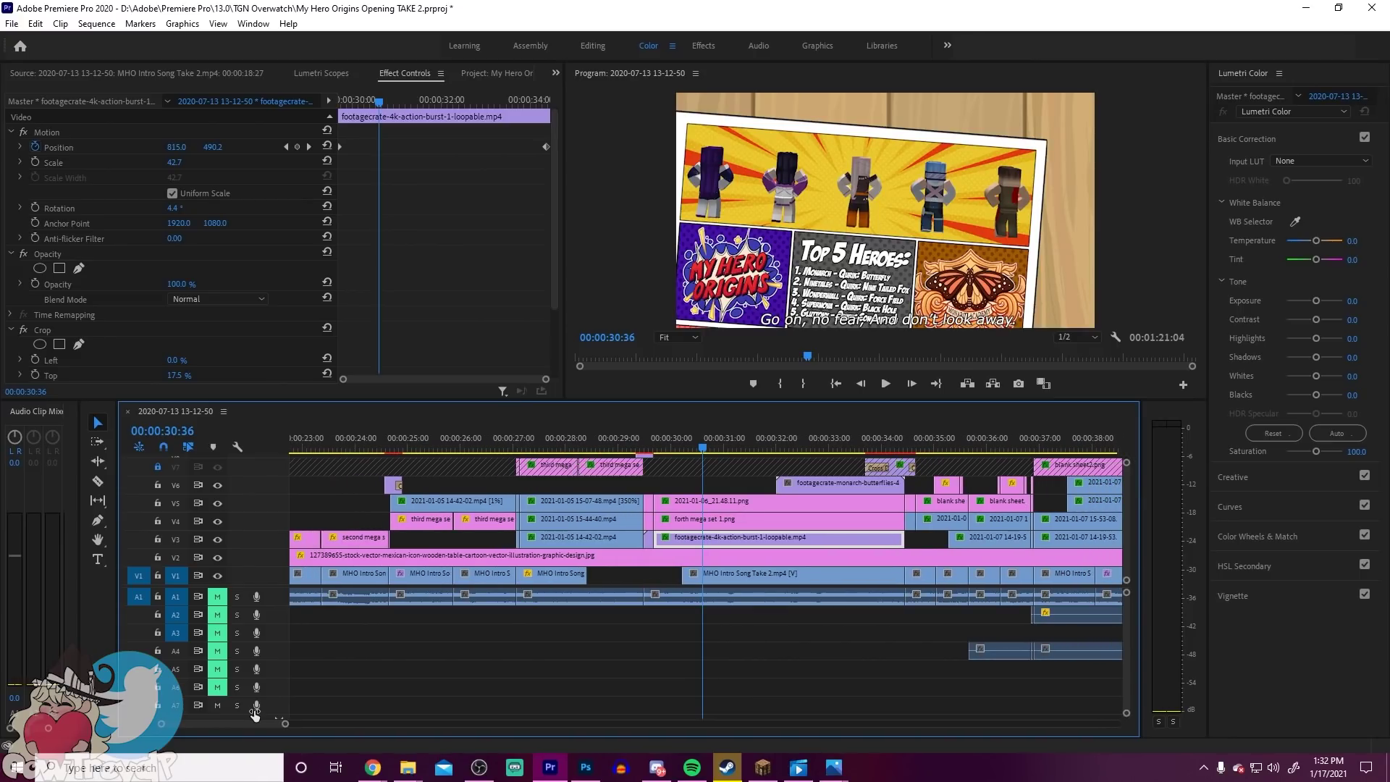
left_click_drag(703, 449, 844, 456)
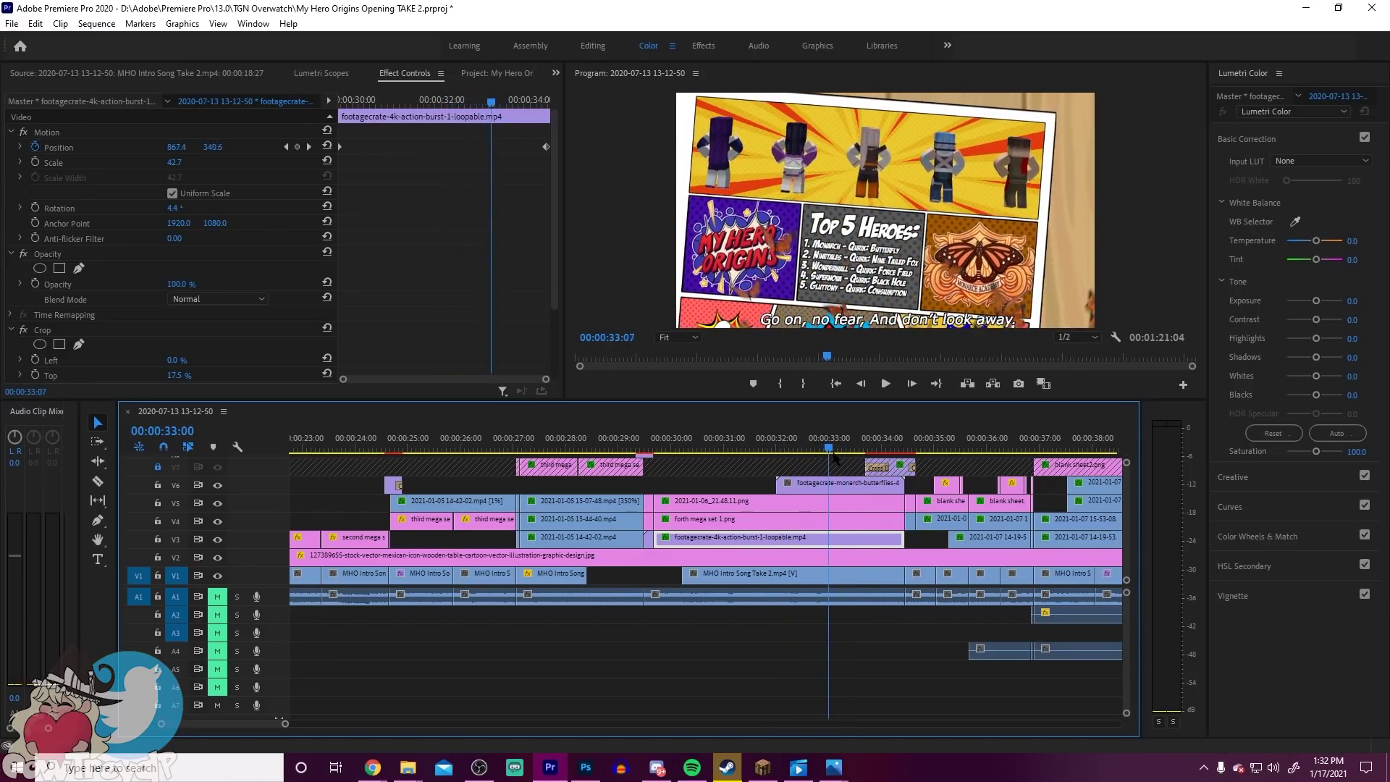
left_click(867, 490)
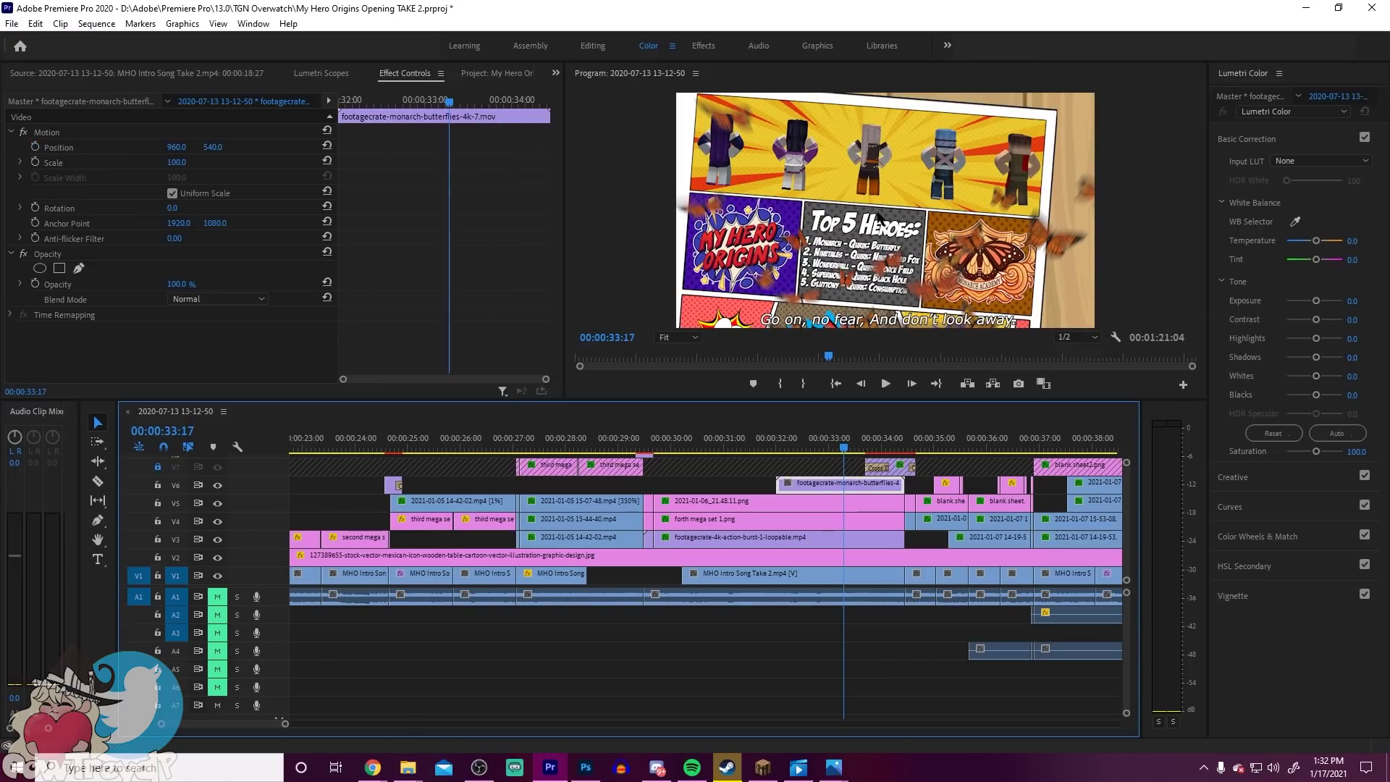
left_click_drag(854, 447, 925, 449)
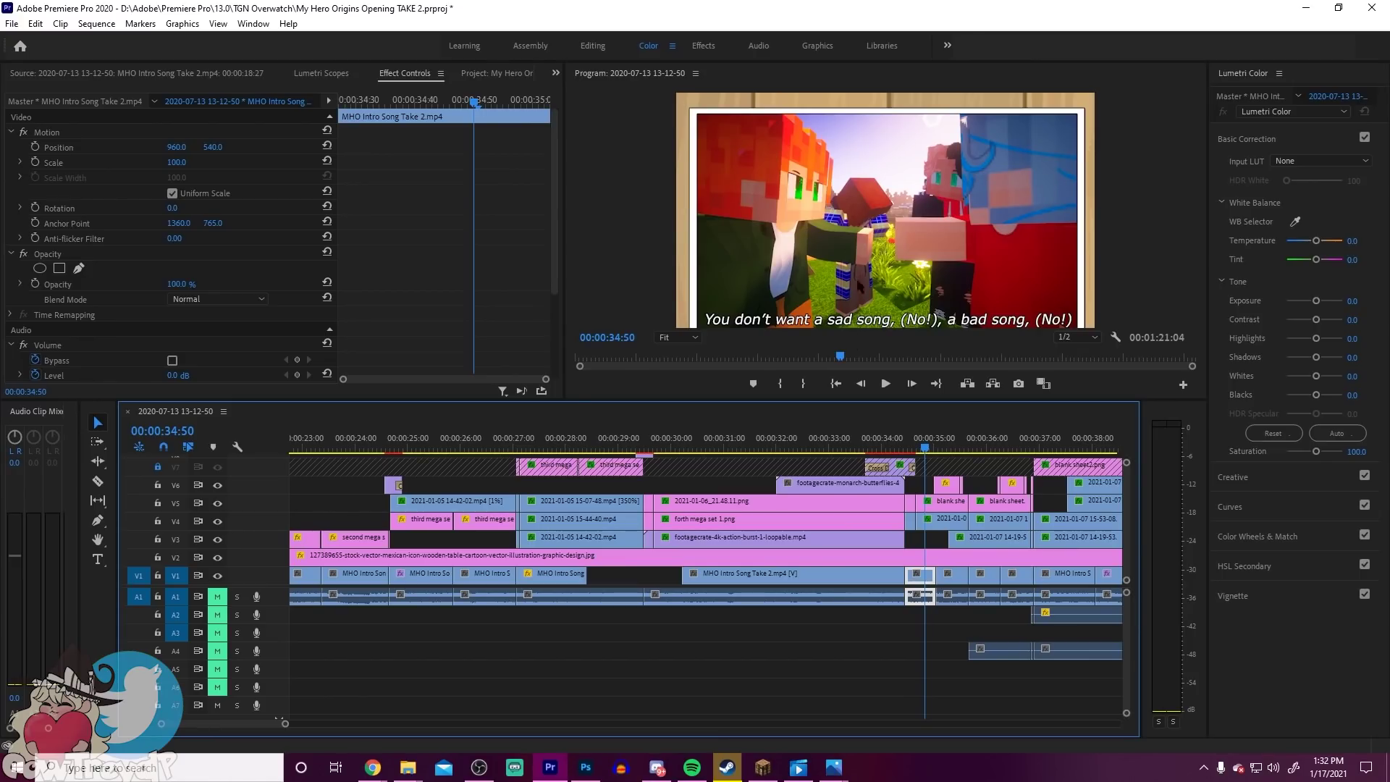
Step: Switch to Minecraft and close the Blockbuster inventory to return to the game world
left_click(764, 771)
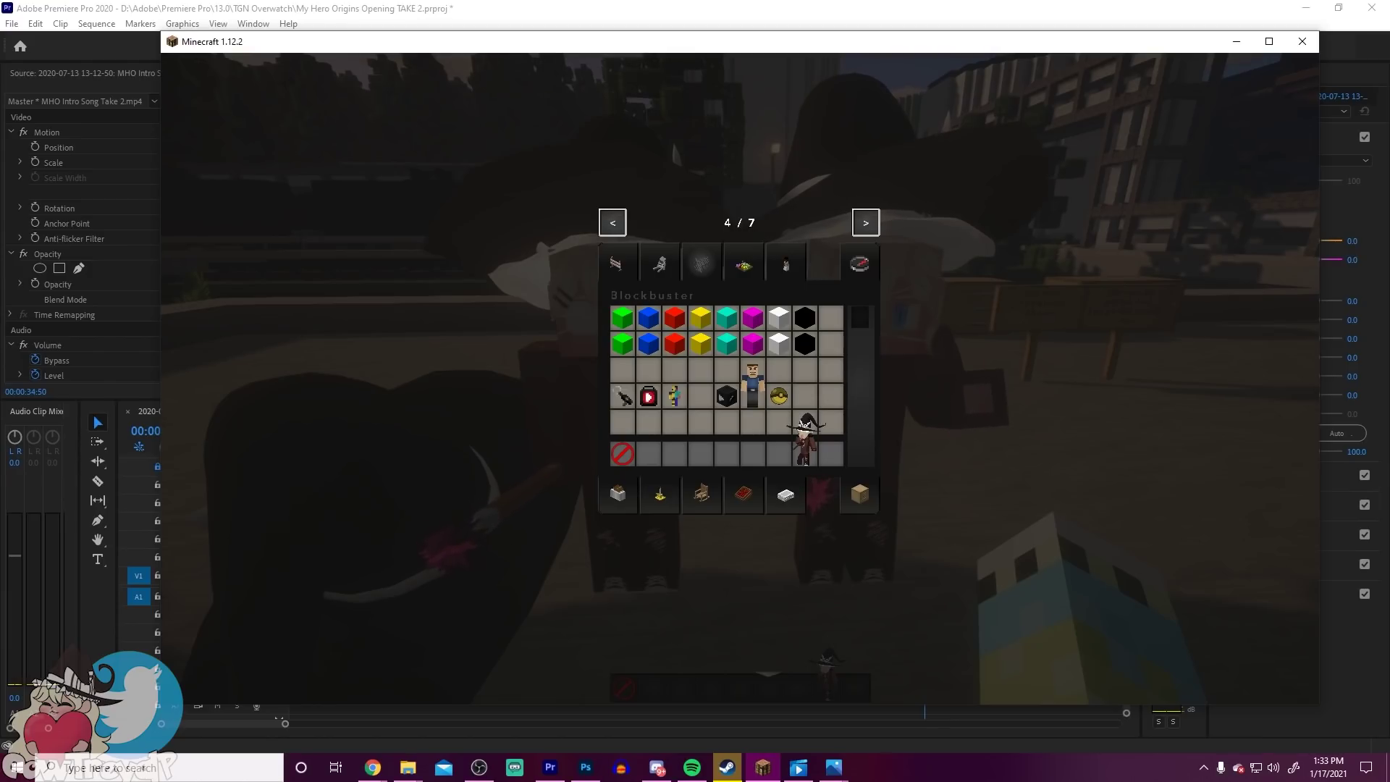
key("e")
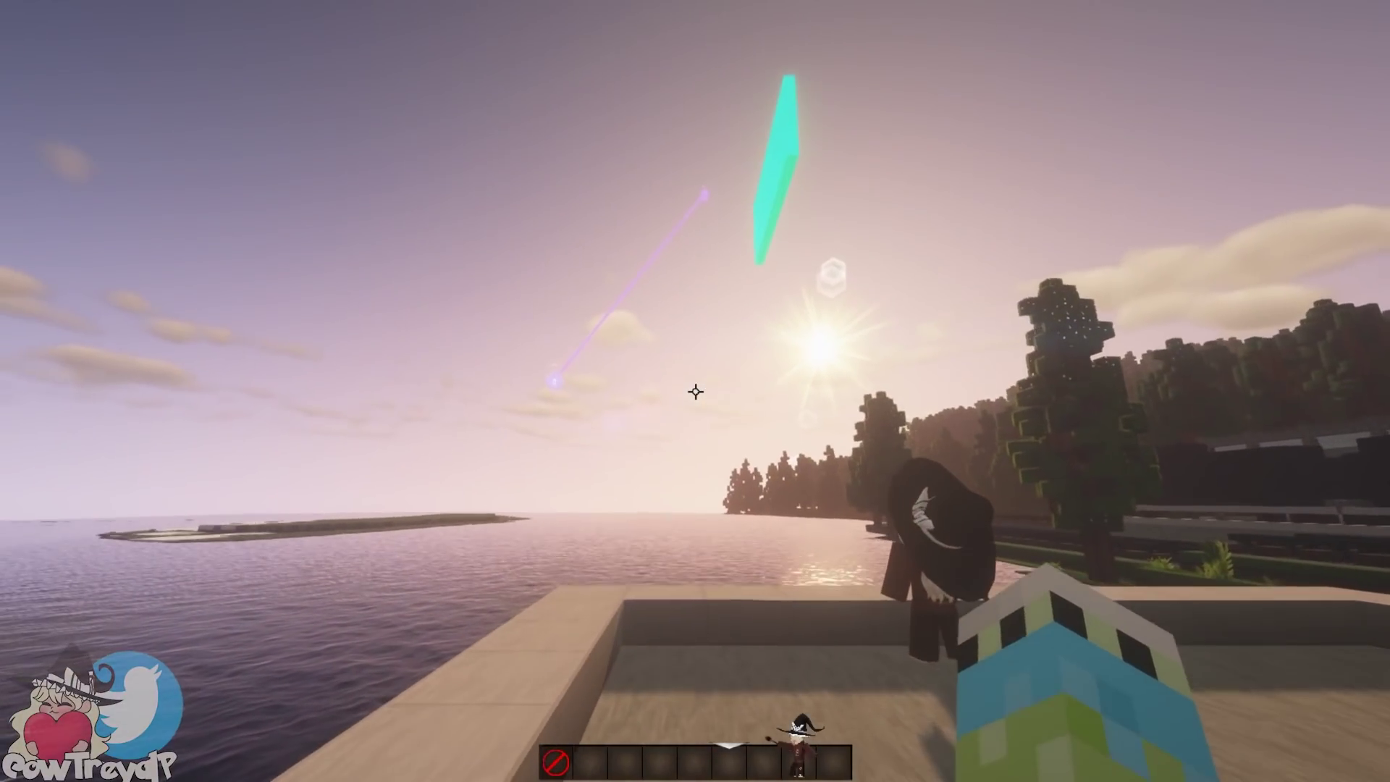
Step: Open Minecraft's camera editor and scrub the intro(DO_NOT_TOUCH) camera profile to frame 88
key("Tab")
key("f")
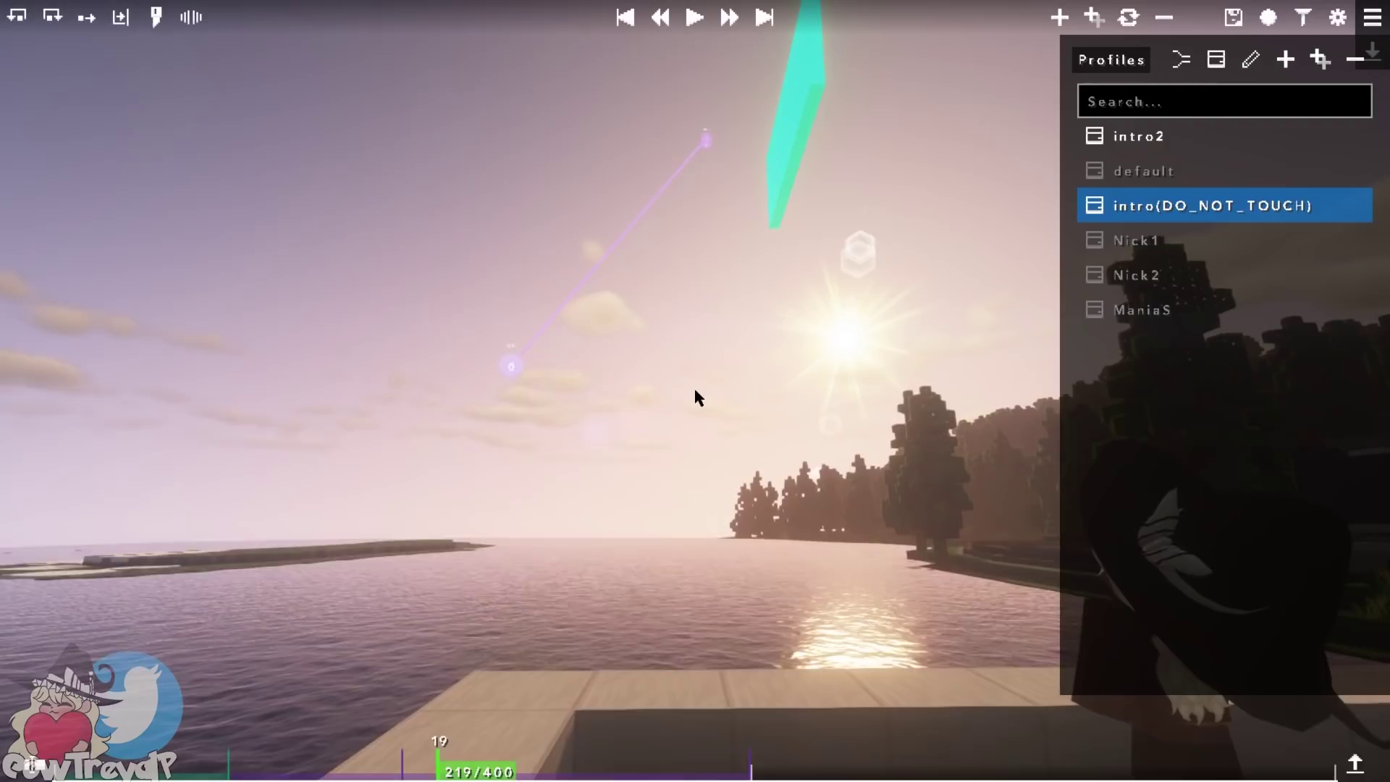
left_click(194, 768)
left_click_drag(194, 767, 204, 768)
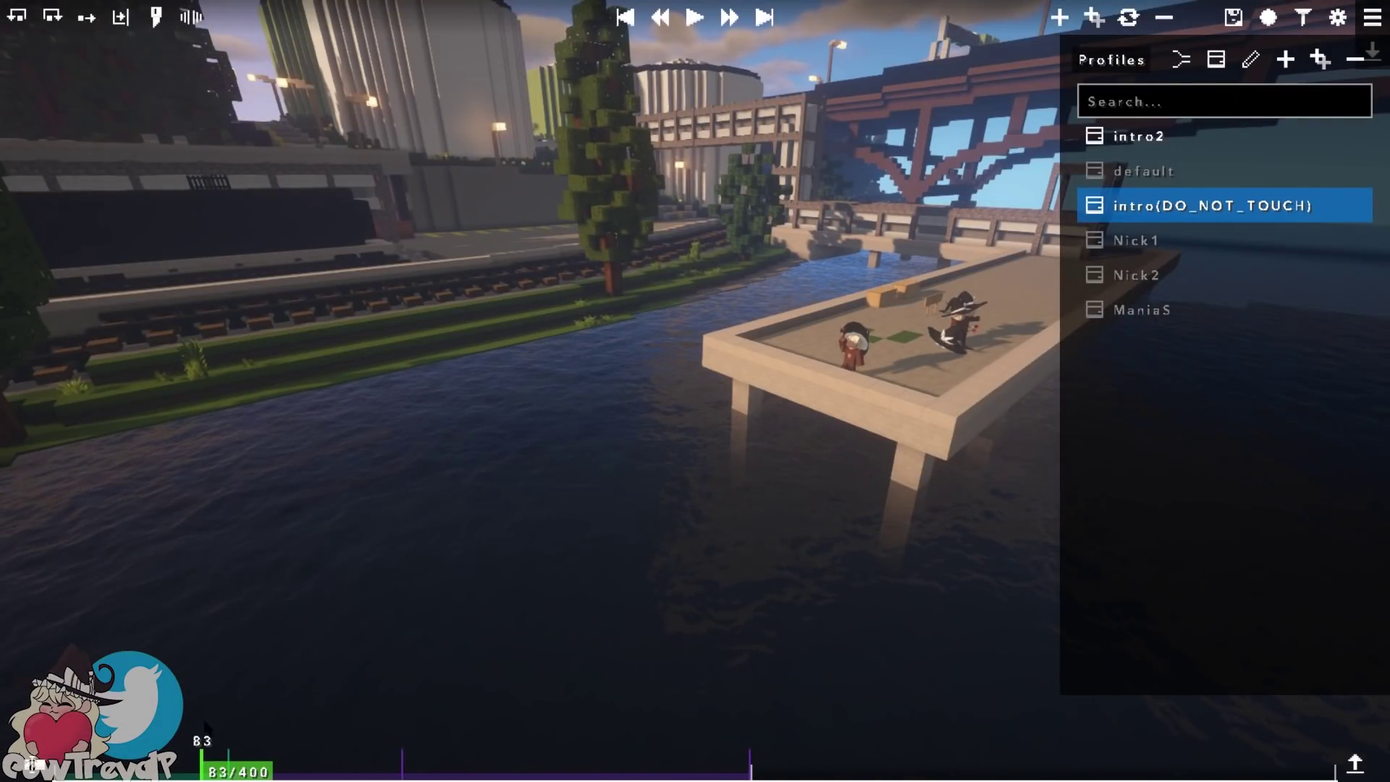
left_click_drag(205, 726, 210, 768)
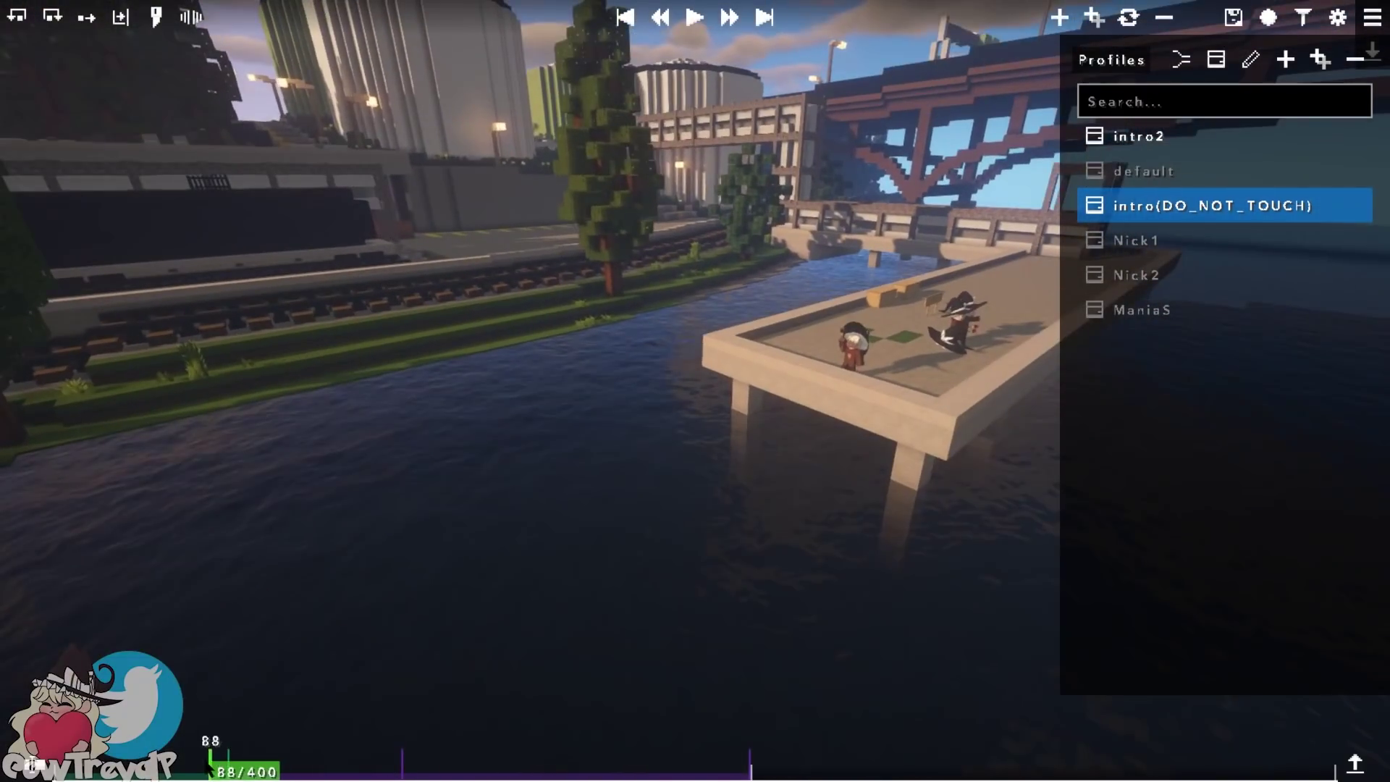
Step: Rewind the intro(DO_NOT_TOUCH) camera path towards its start and play it, pausing on the green screen at frame 272
left_click_drag(210, 767, 85, 761)
left_click(688, 22)
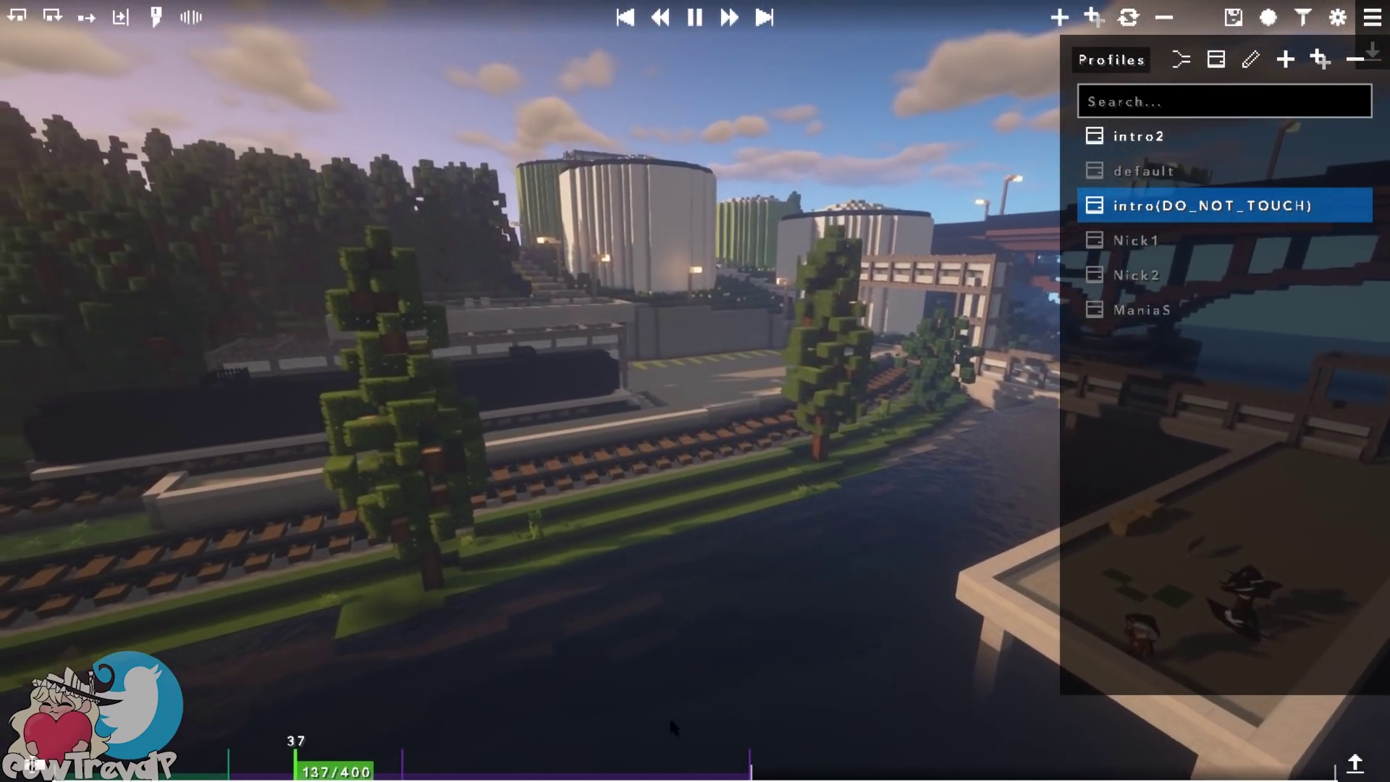
key("p")
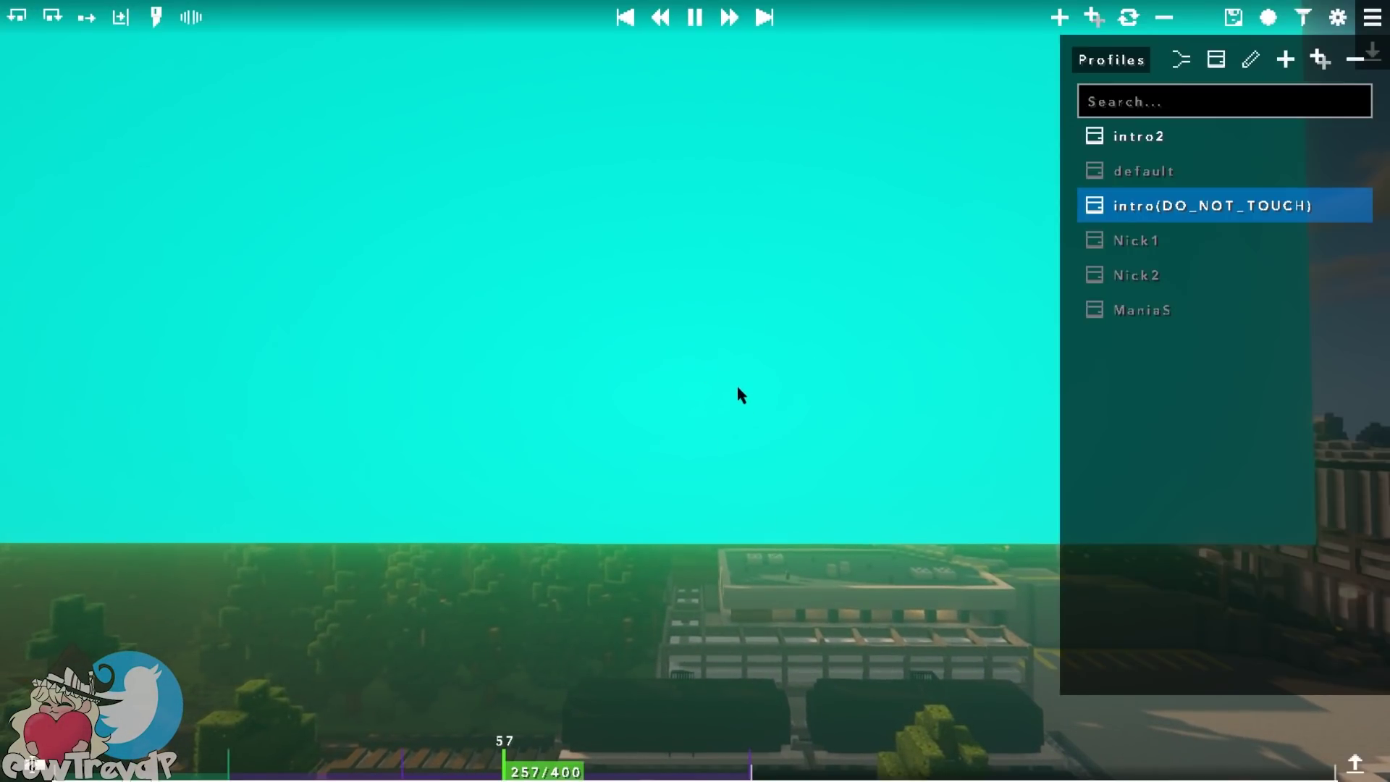
left_click(695, 18)
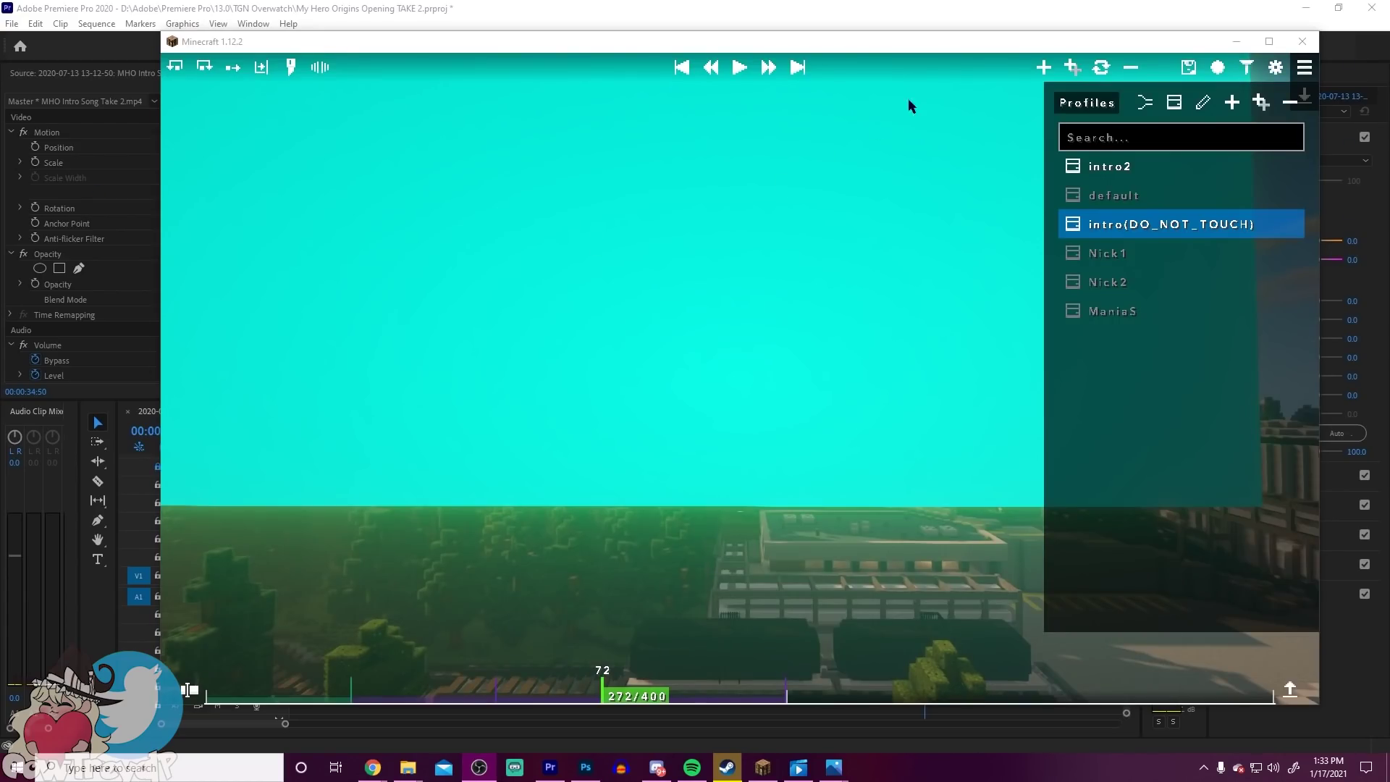
Step: Leave the camera editor, switch back to Premiere Pro, play the comic shot briefly and scrub to 00:00:35:15
left_click(736, 379)
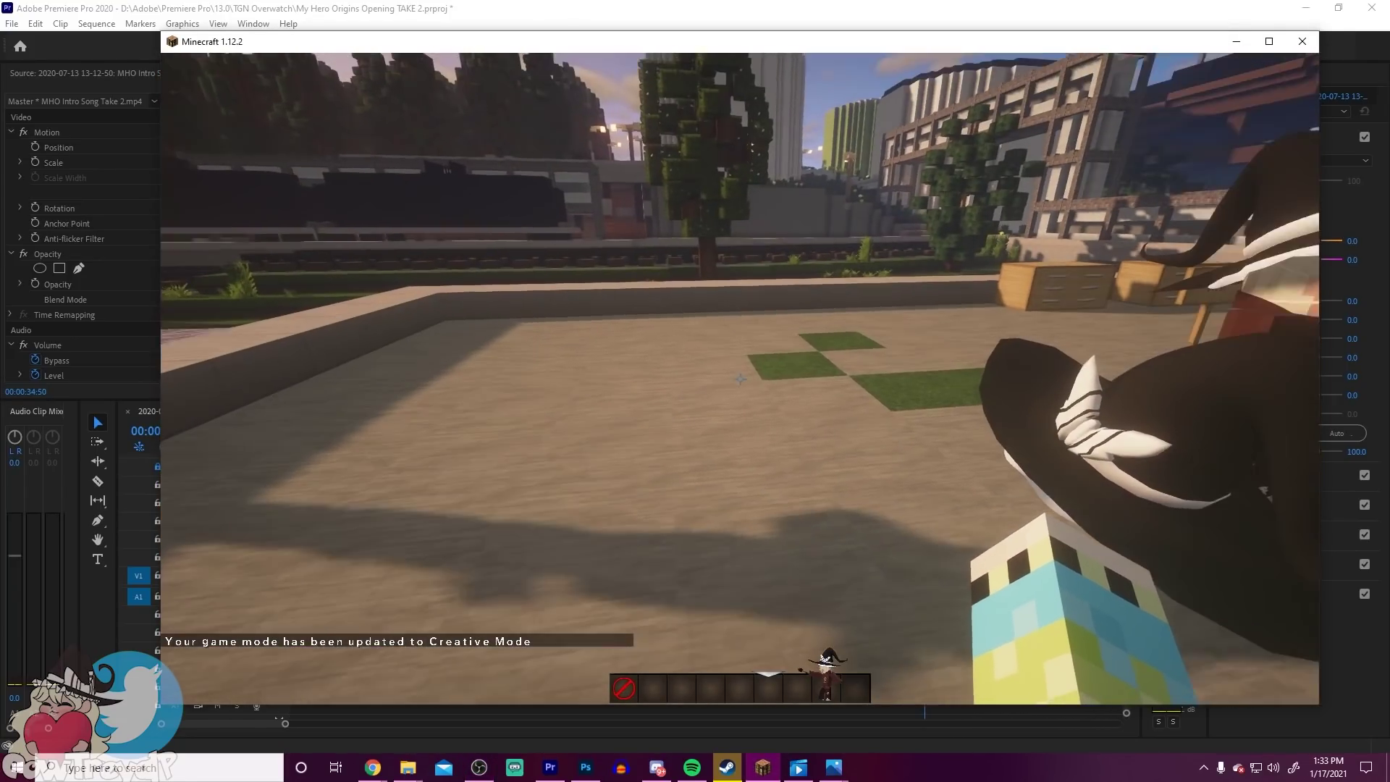
key("Escape")
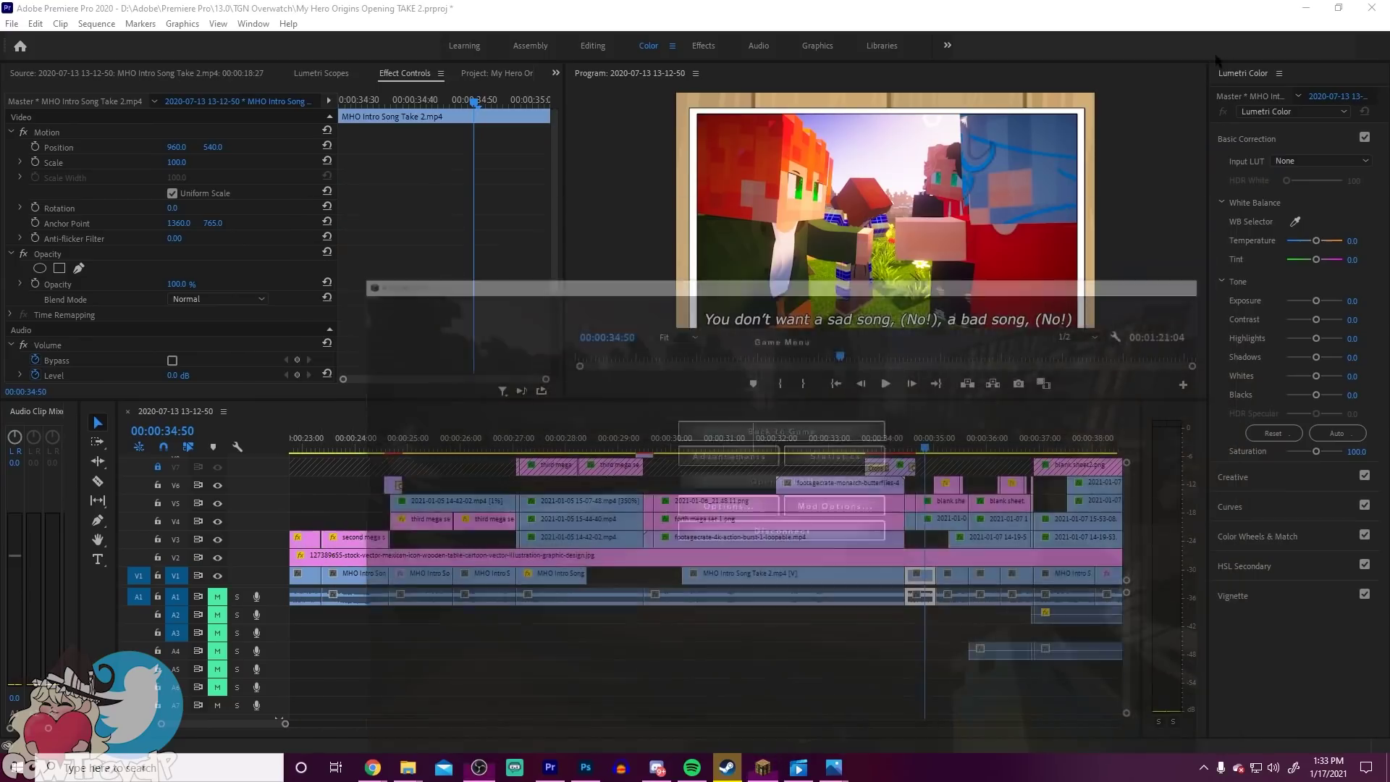
key("alt+Tab")
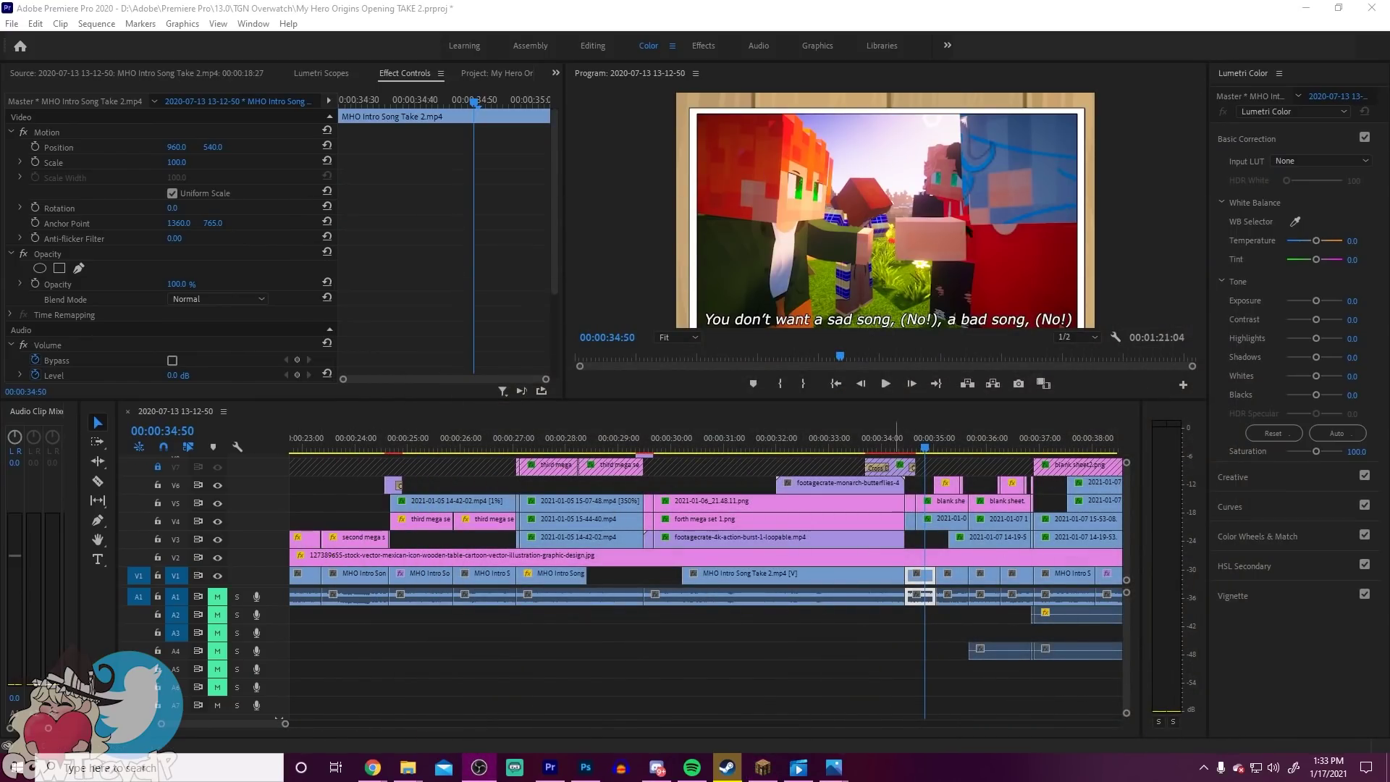
left_click_drag(925, 443, 909, 443)
left_click(885, 384)
left_click(885, 384)
left_click_drag(934, 448, 947, 449)
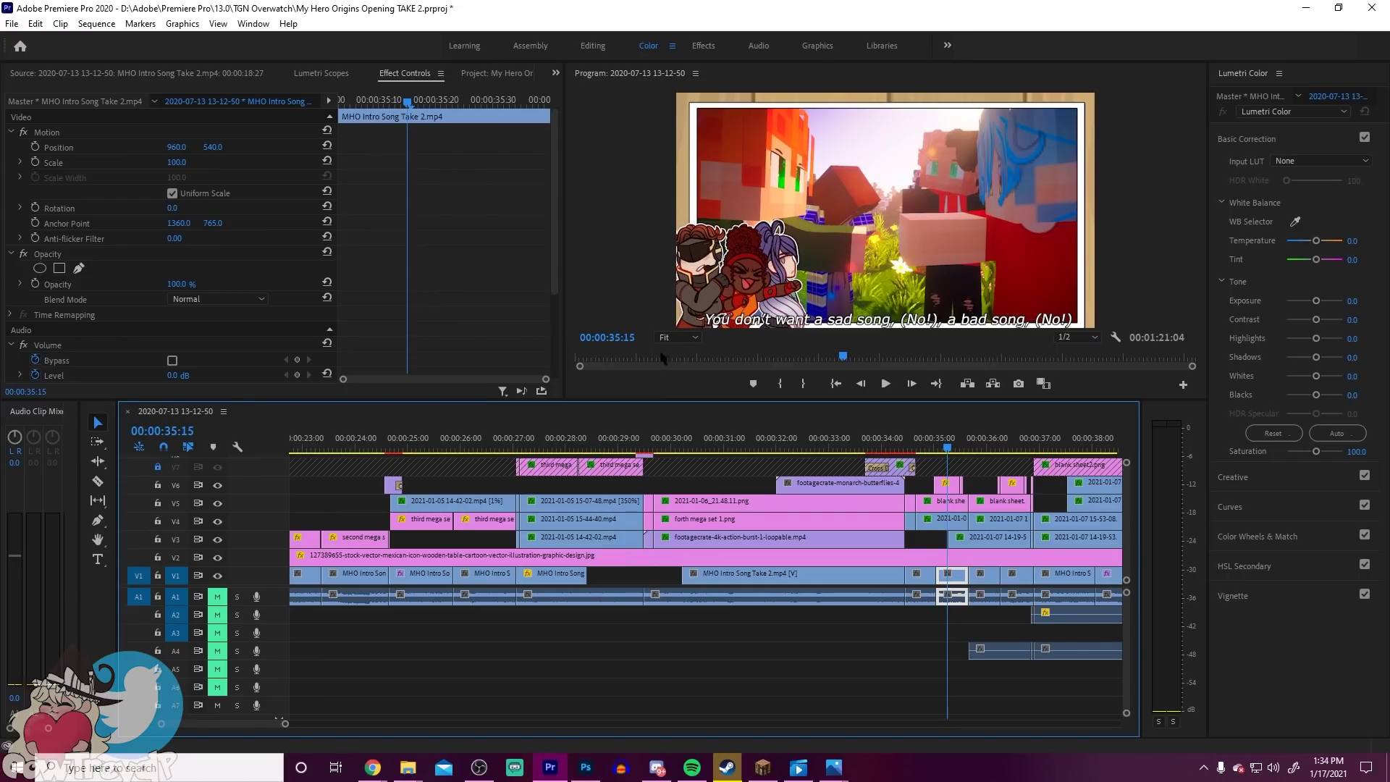
Step: Maximize the Program monitor and scrub forward to the group panel with the two cheering drawn characters
left_click(616, 76)
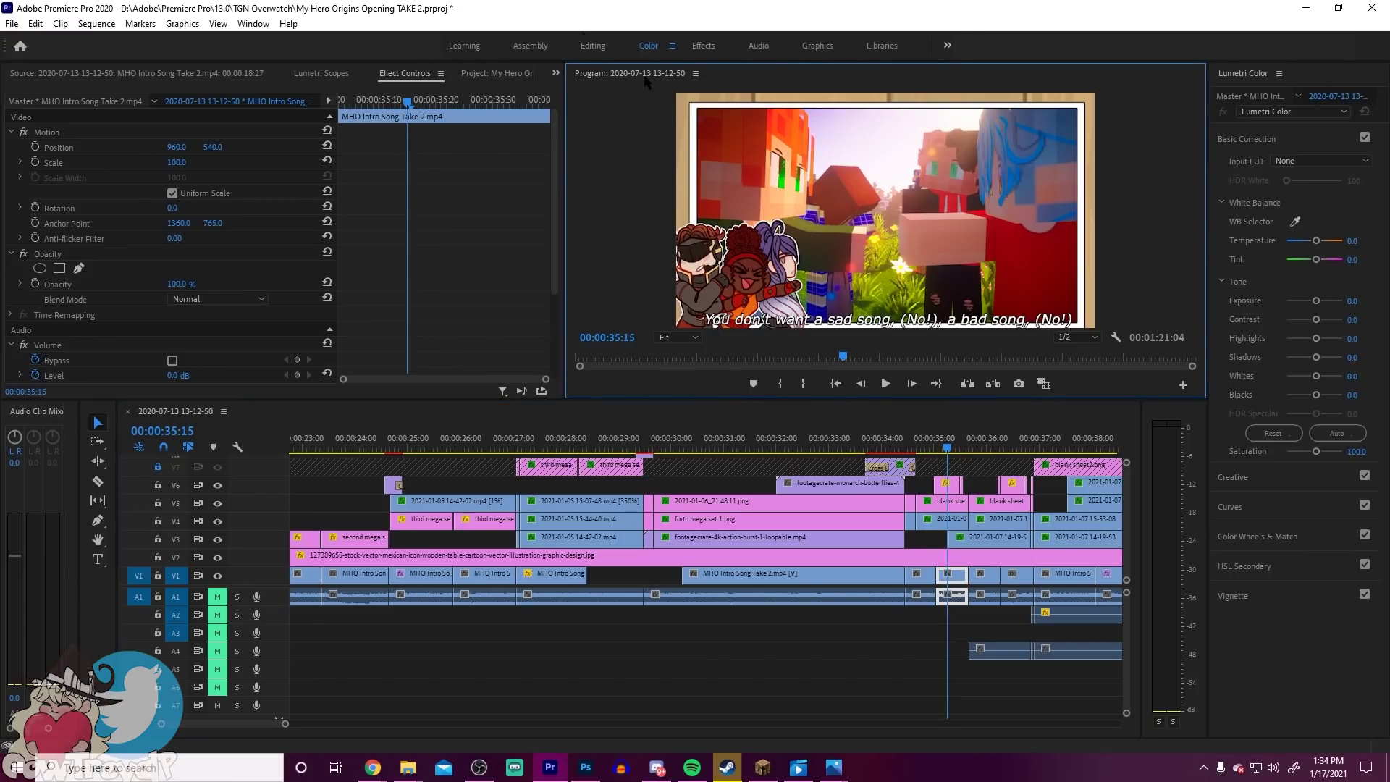
key("grave")
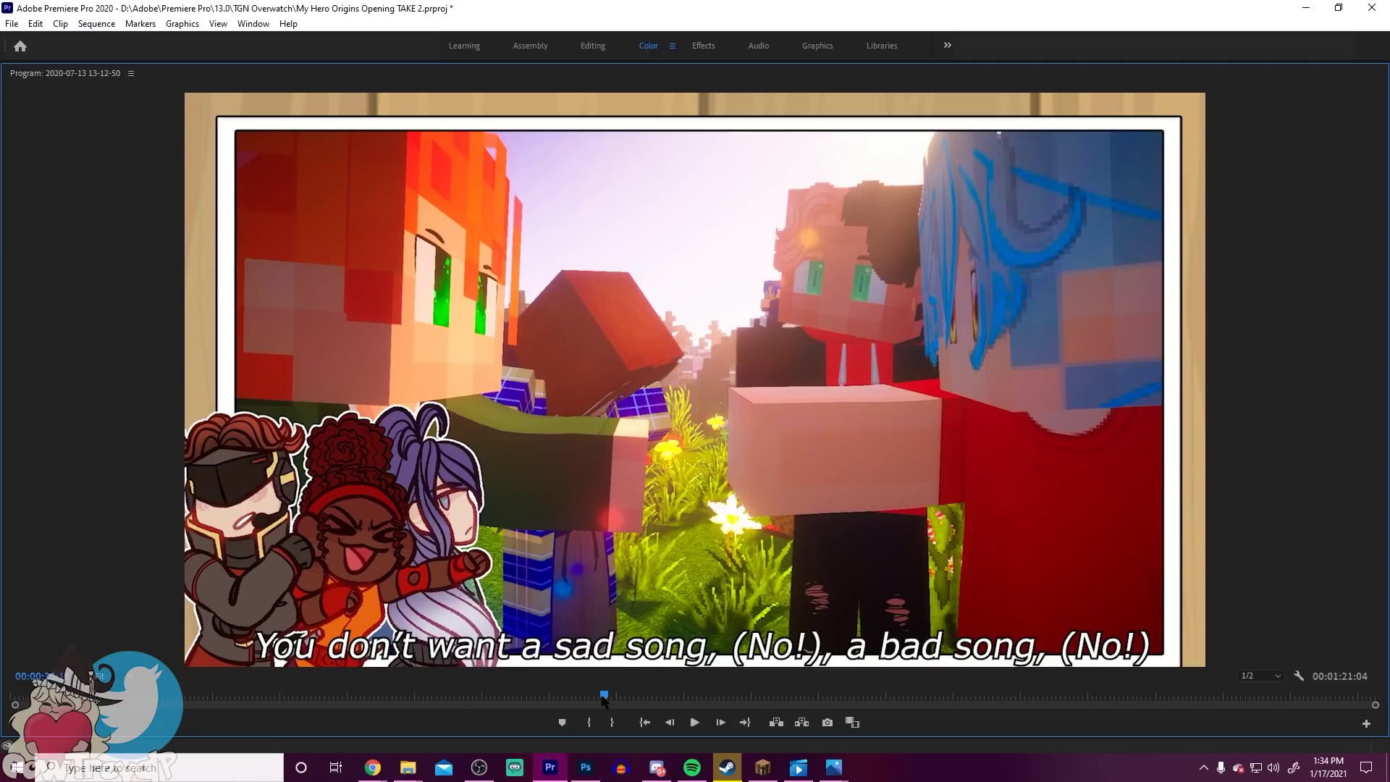
left_click_drag(603, 700, 628, 700)
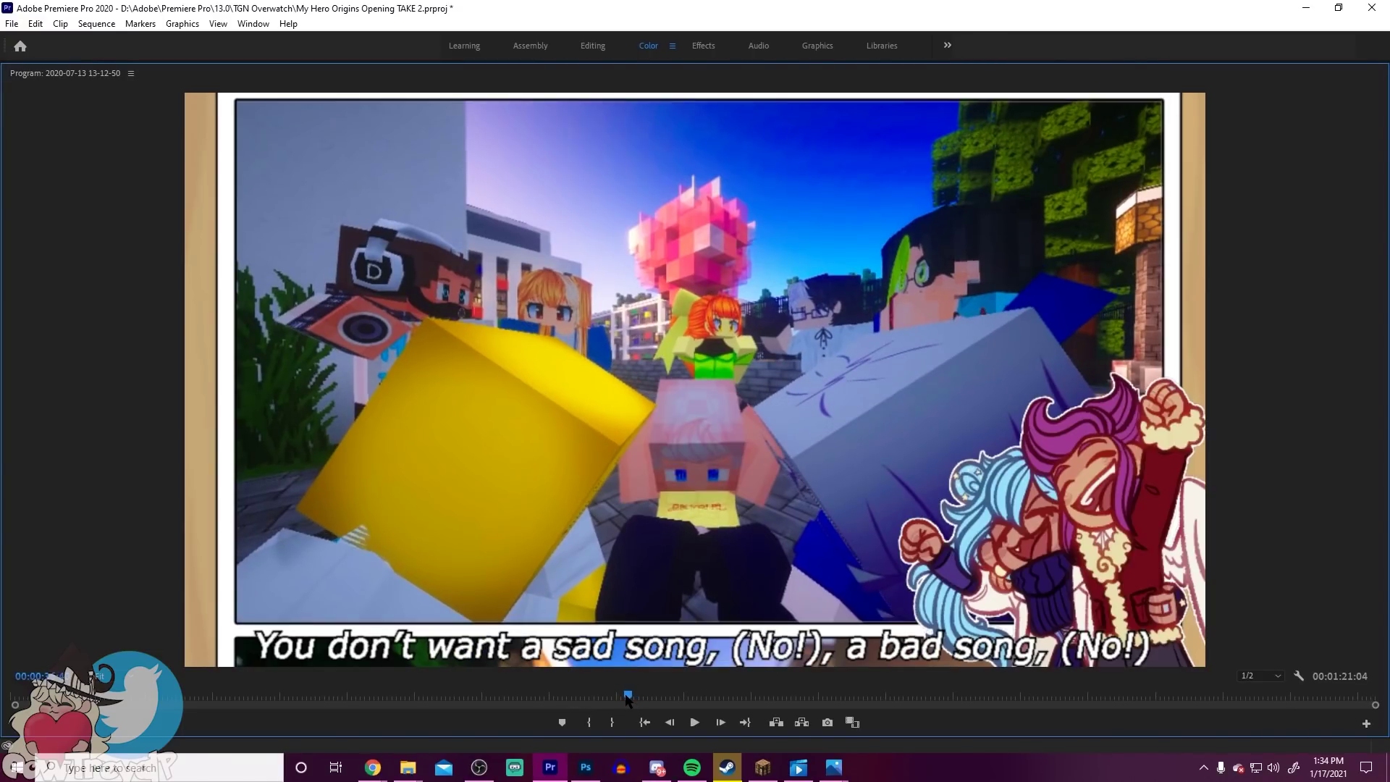
Step: Step forward frame by frame through the "To keep your strength everyday." panel to examine its camera movement between the characters
left_click(720, 723)
left_click(720, 722)
left_click(720, 722)
left_click(728, 724)
left_click(729, 723)
left_click(729, 724)
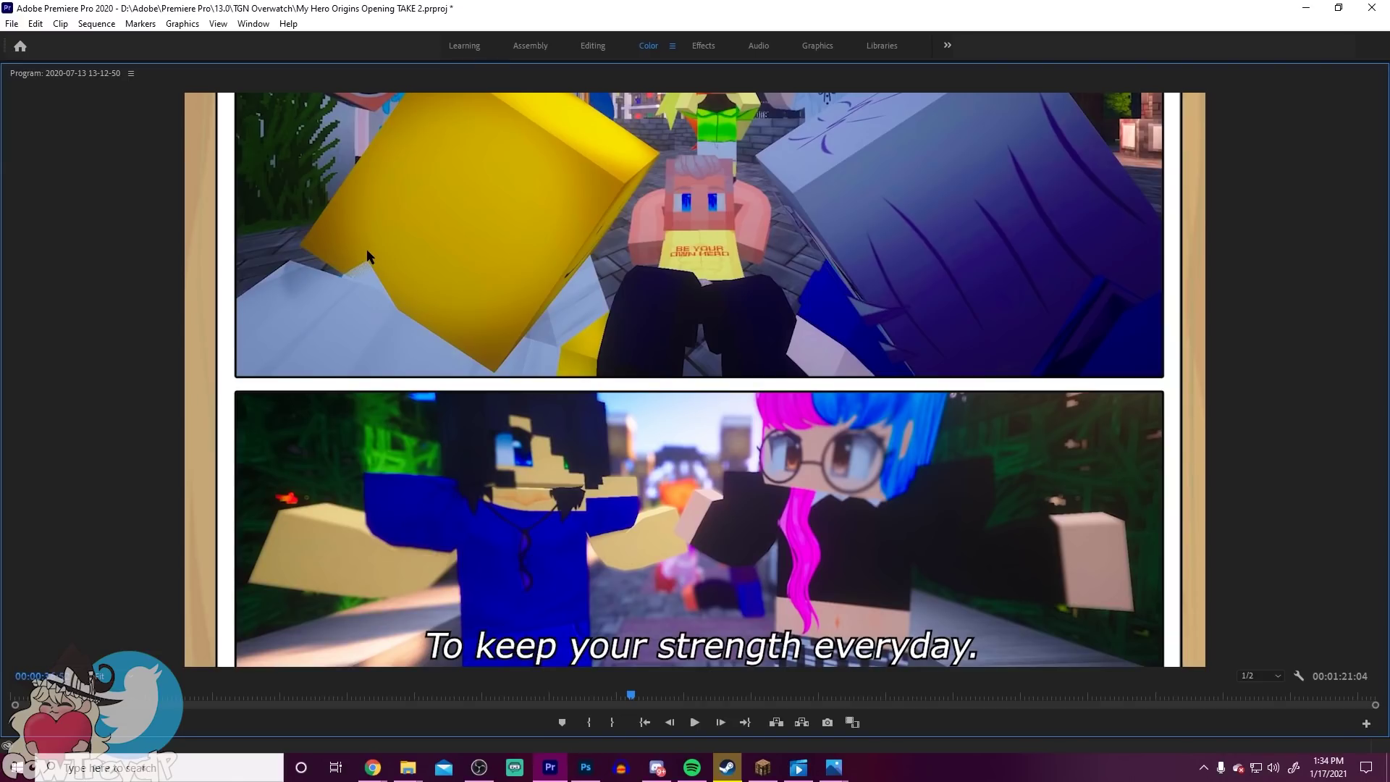
left_click(721, 723)
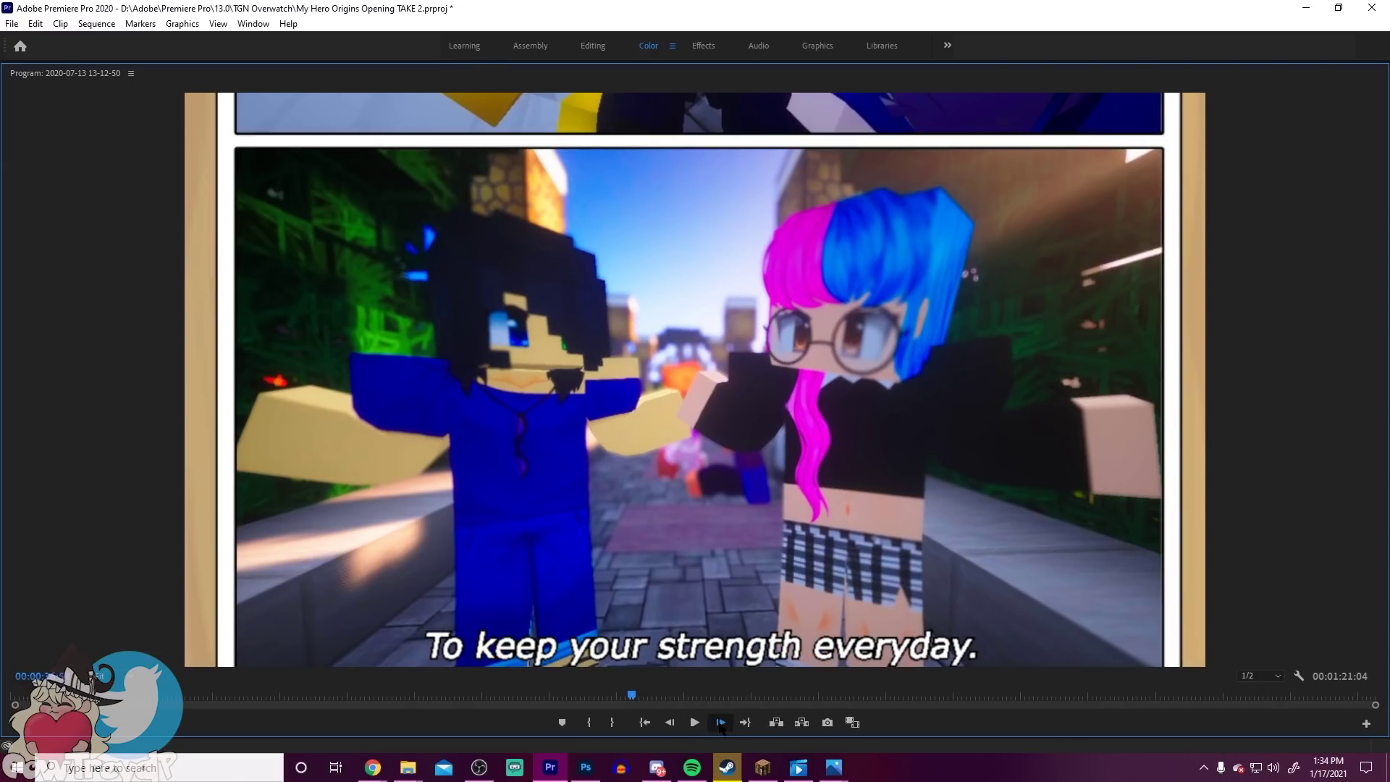
left_click(720, 722)
left_click(721, 723)
left_click(721, 723)
left_click(721, 723)
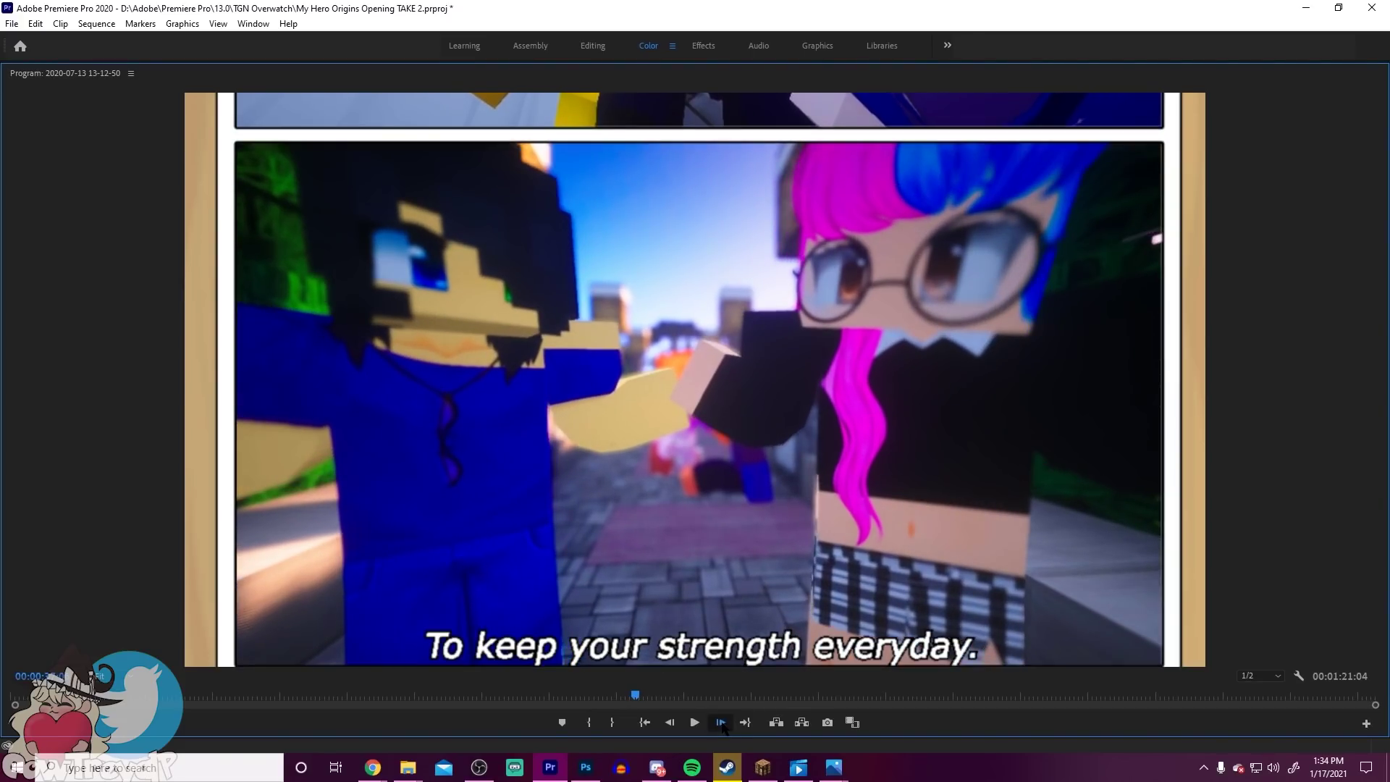
left_click(721, 722)
left_click(721, 722)
left_click(721, 723)
left_click(721, 723)
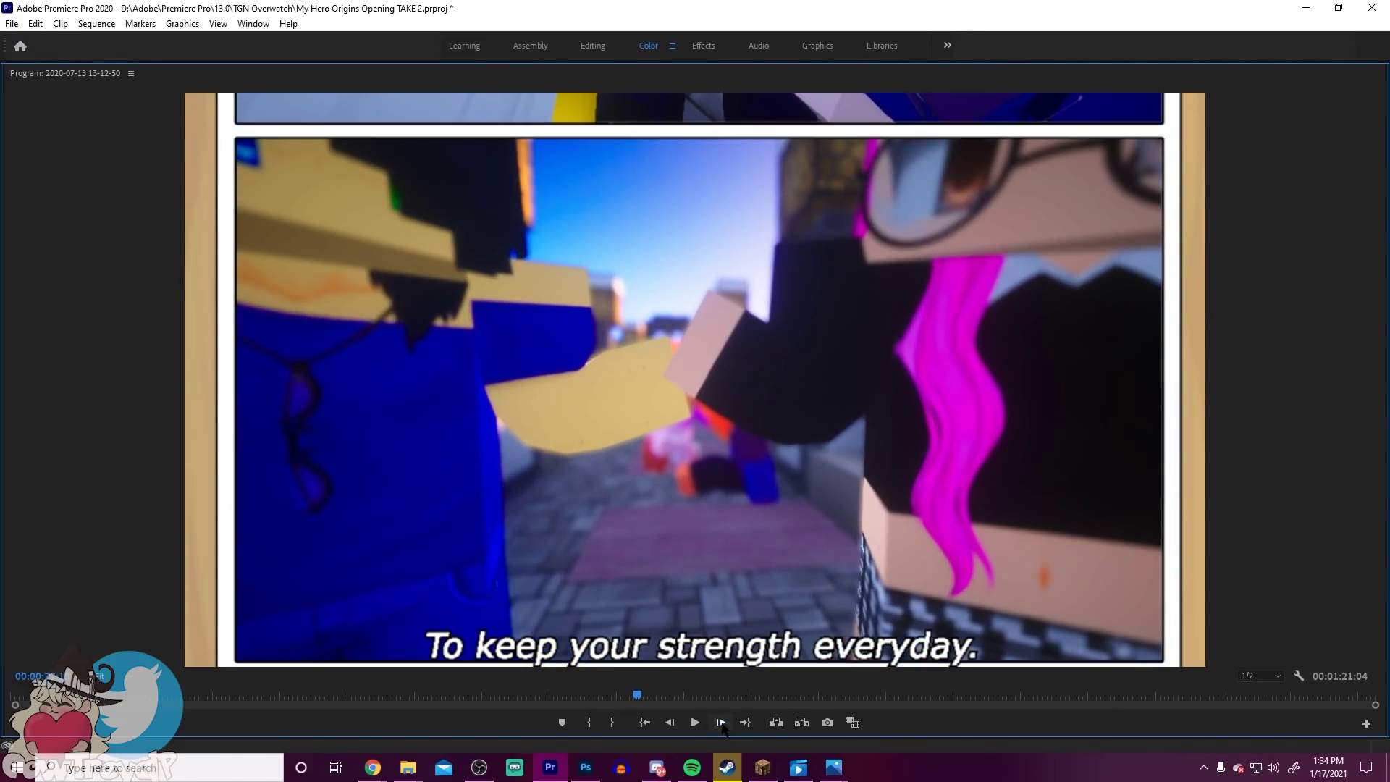
left_click(721, 723)
left_click(720, 722)
left_click(721, 723)
left_click(724, 726)
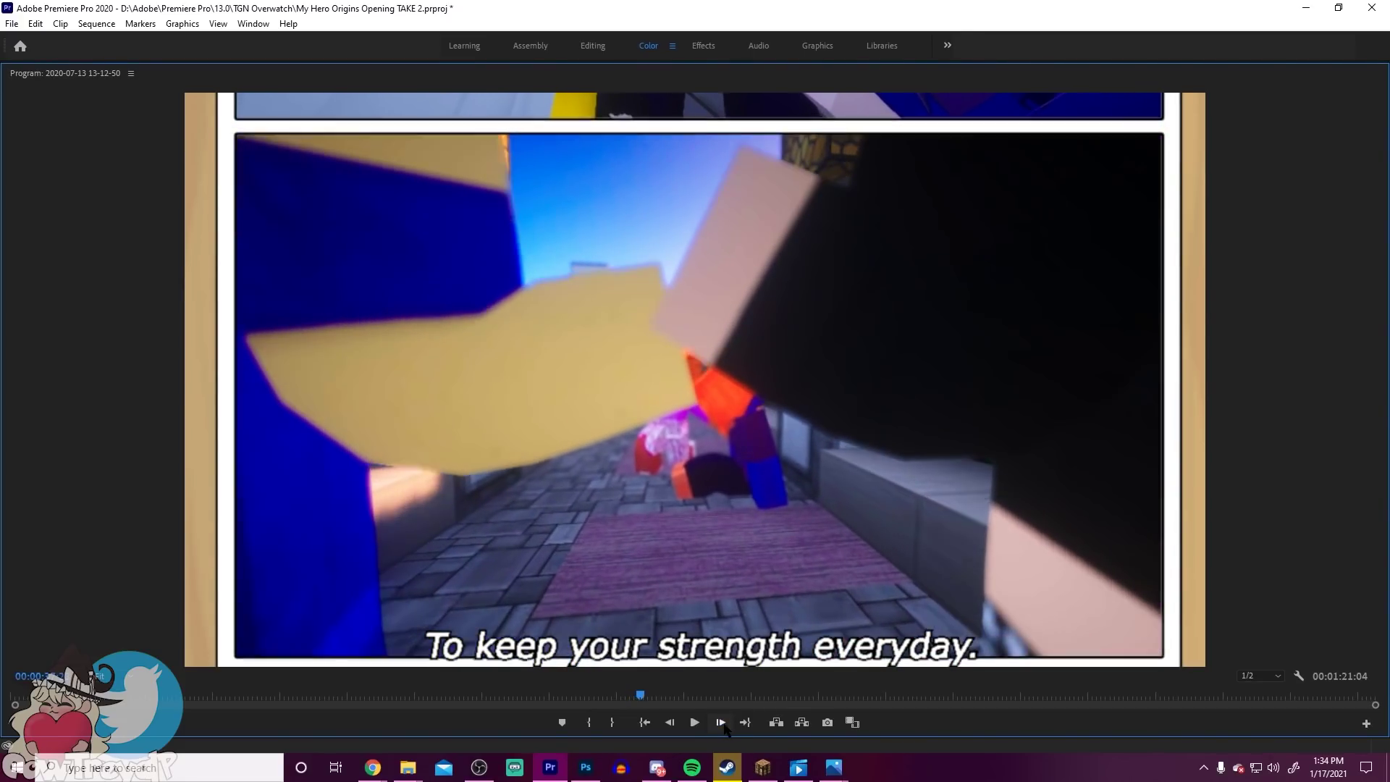
left_click(725, 725)
left_click(724, 726)
left_click(724, 726)
left_click(725, 726)
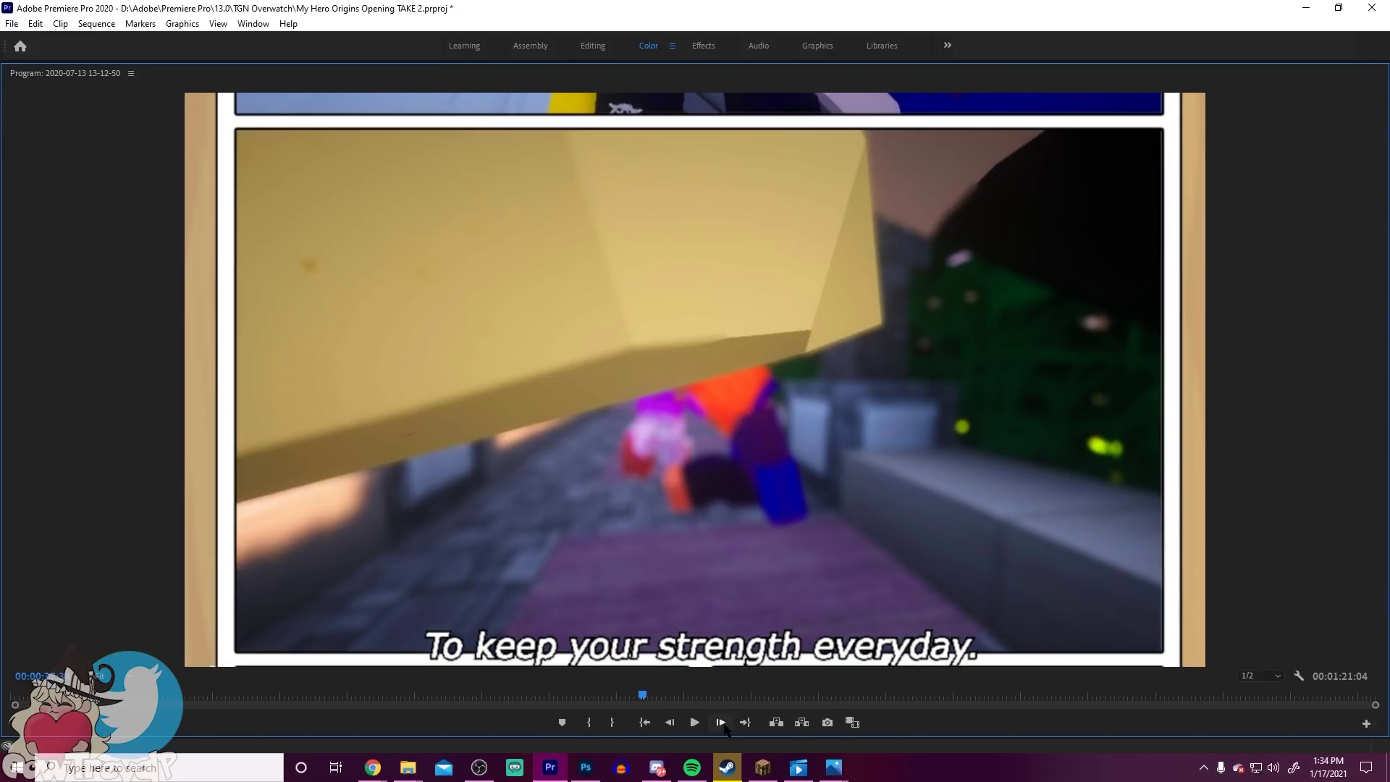
left_click(724, 726)
left_click(725, 725)
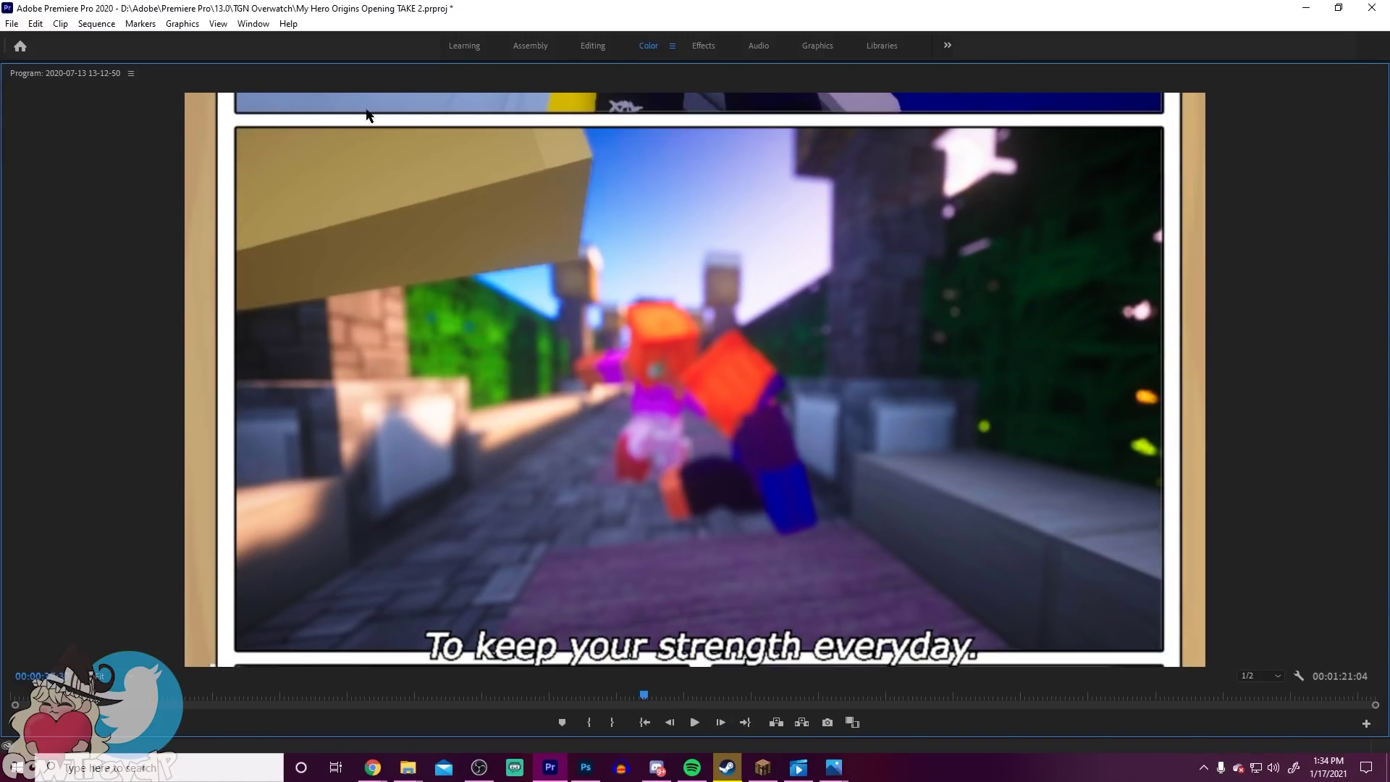
left_click(720, 723)
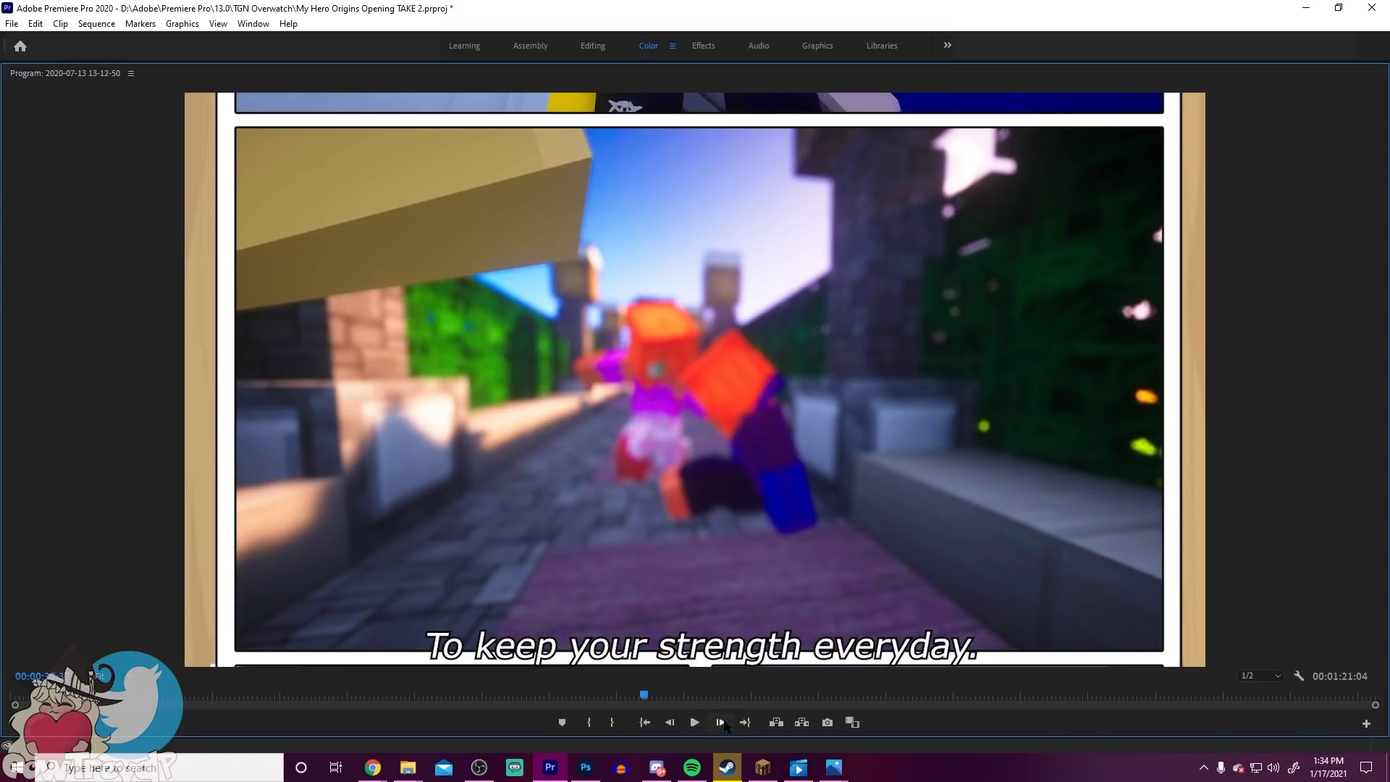
left_click(720, 723)
Step: Play the sequence on to the two side-by-side panels captioned "You just want a fun song"
left_click(695, 723)
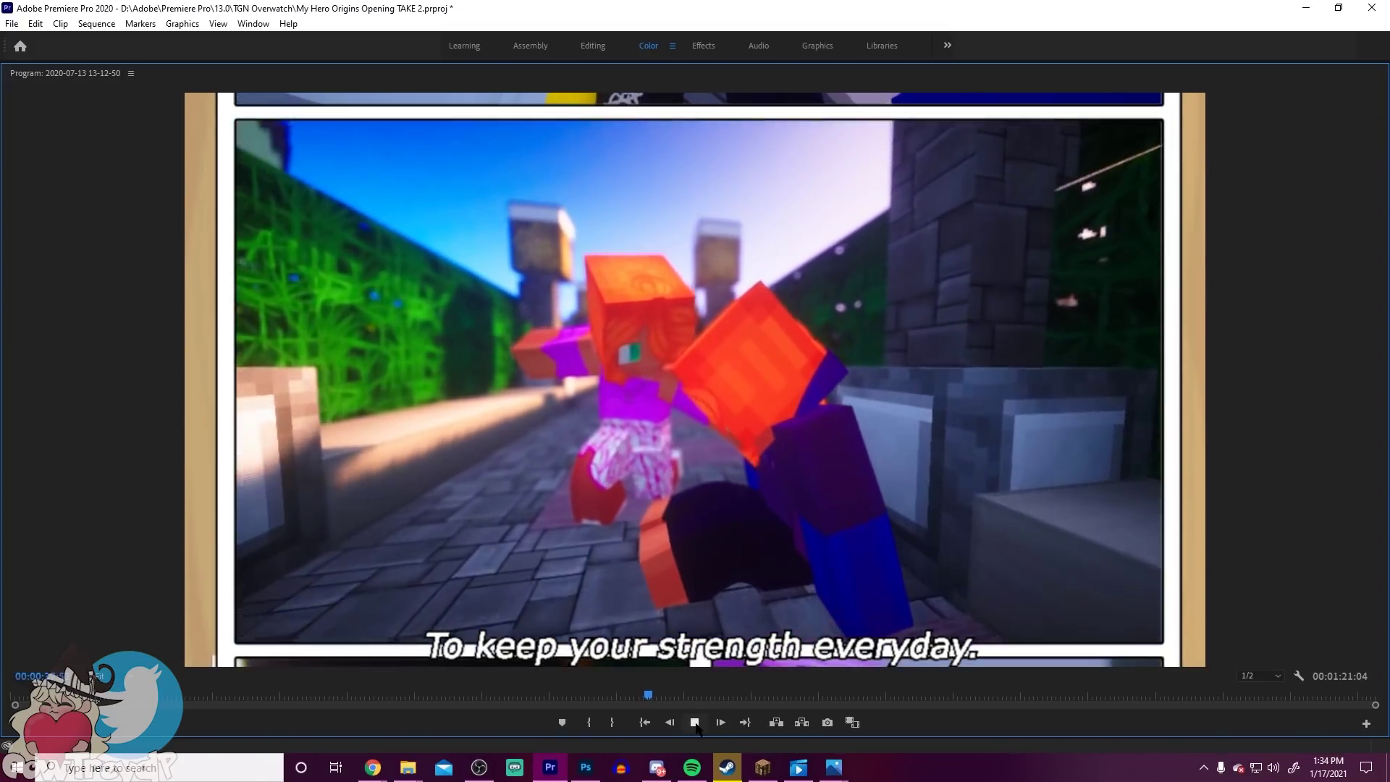
key("space")
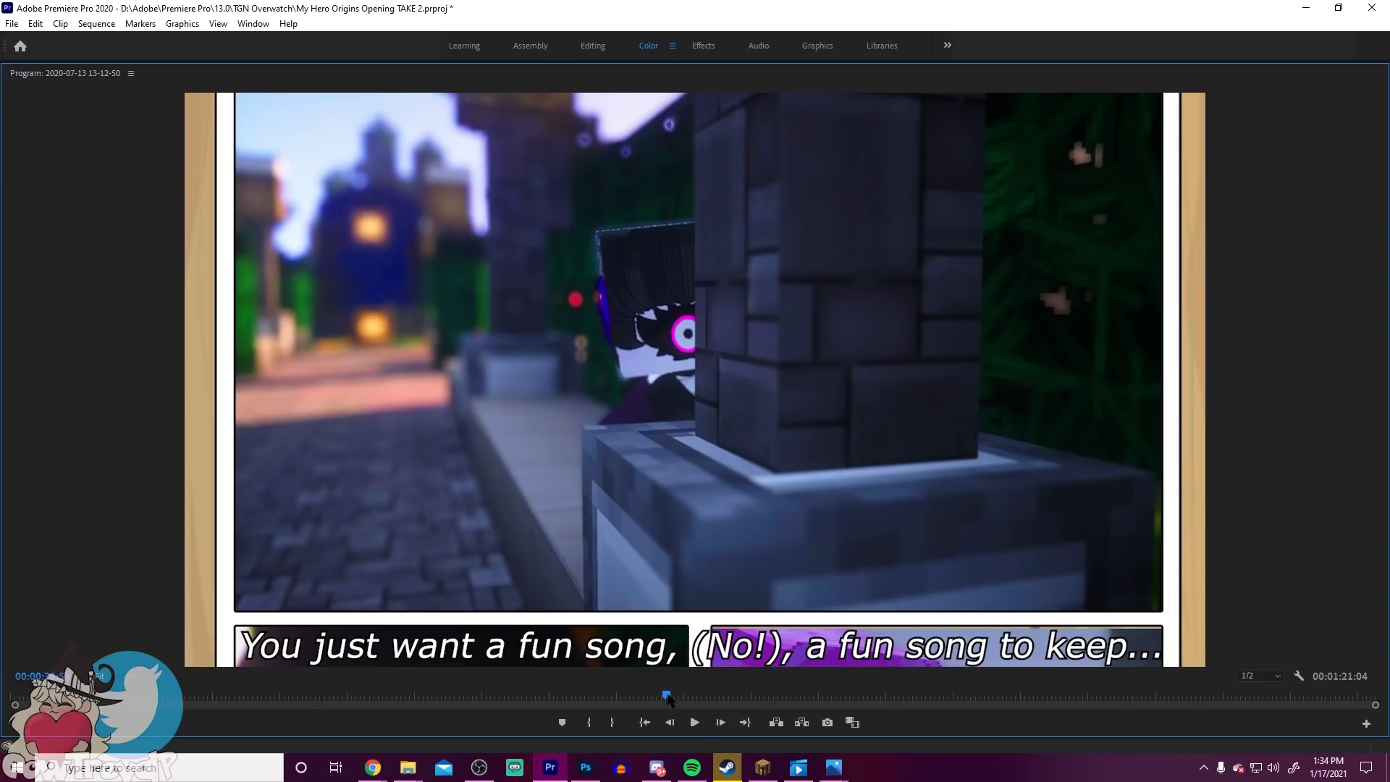
left_click(694, 723)
left_click(694, 722)
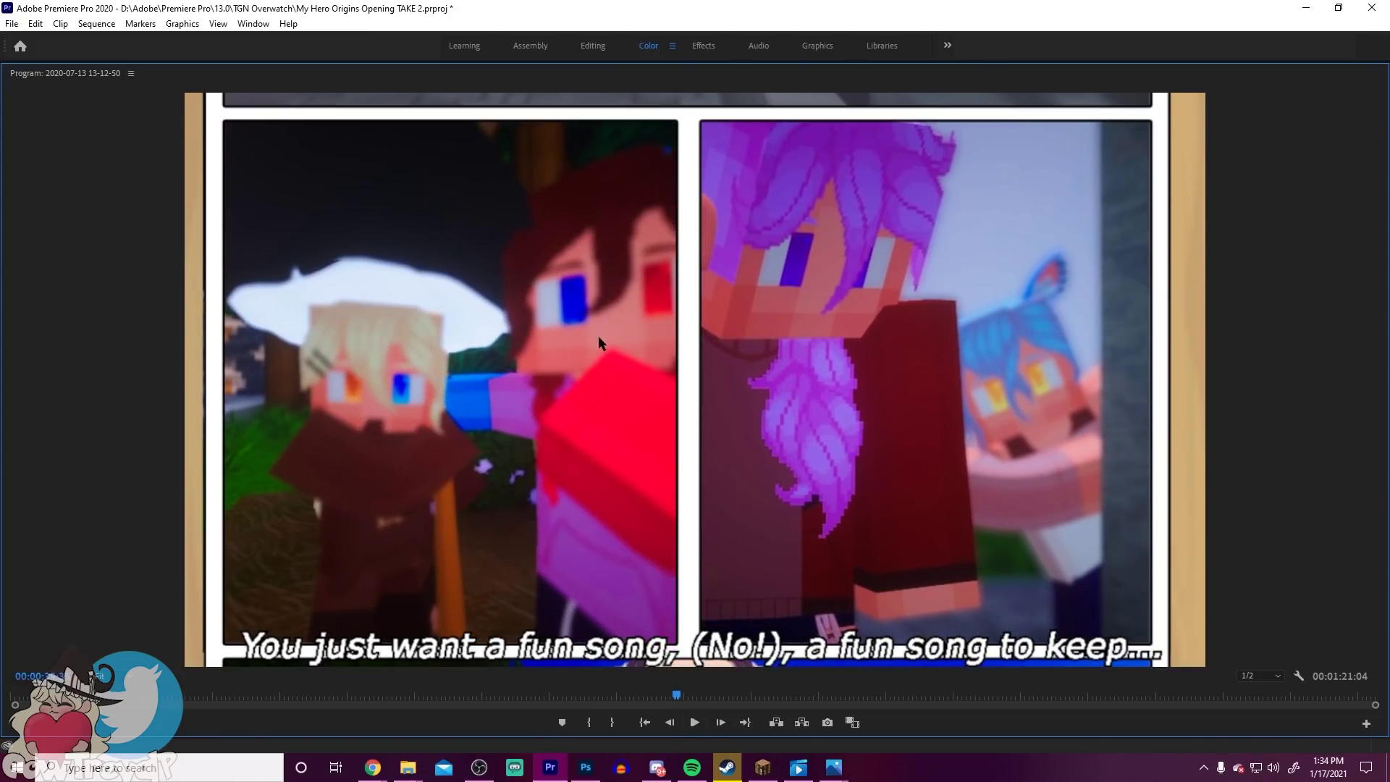
Step: Step back frame by frame through the side-by-side panels, and scrub forward to the three-character panel below them
left_click(670, 723)
left_click(670, 723)
left_click(670, 723)
left_click(670, 723)
left_click(670, 722)
left_click(670, 723)
left_click(670, 723)
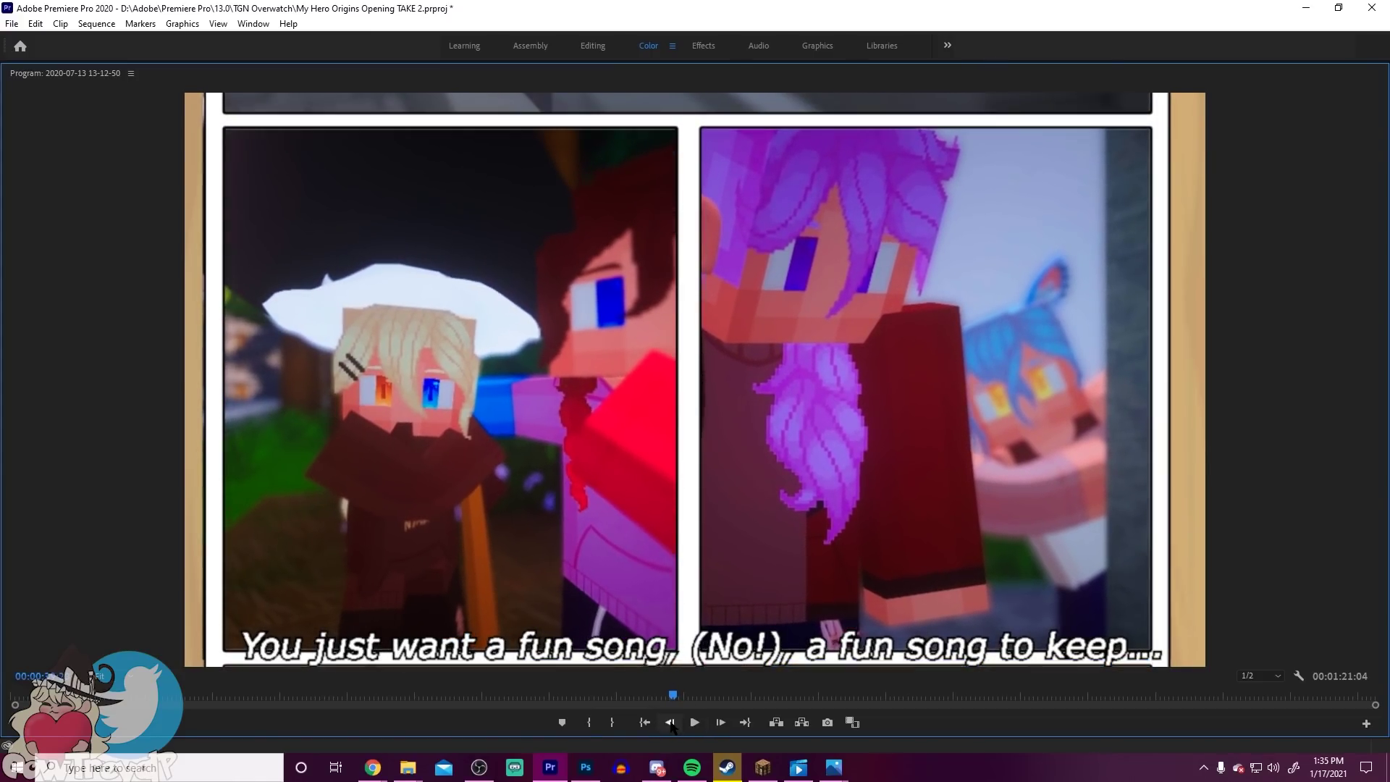
left_click(670, 723)
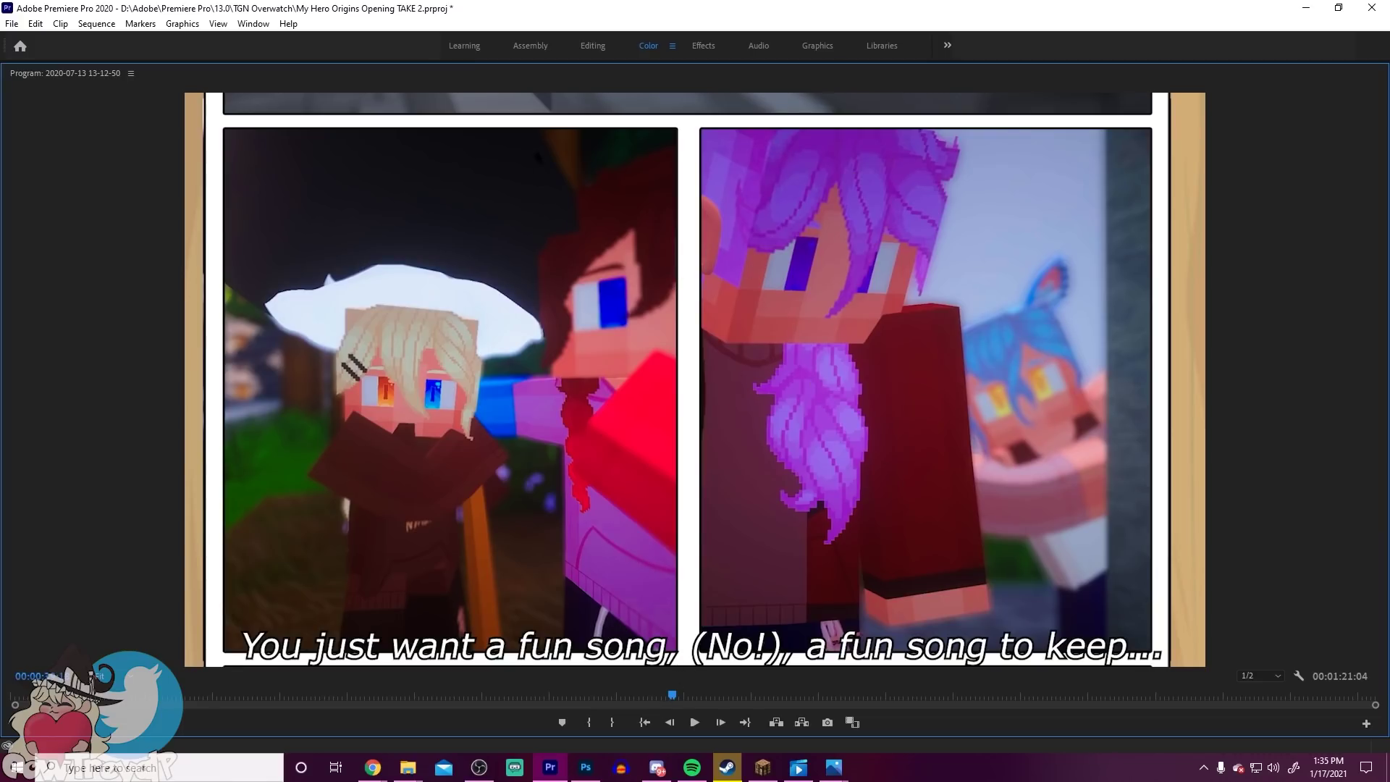
left_click_drag(672, 696, 689, 698)
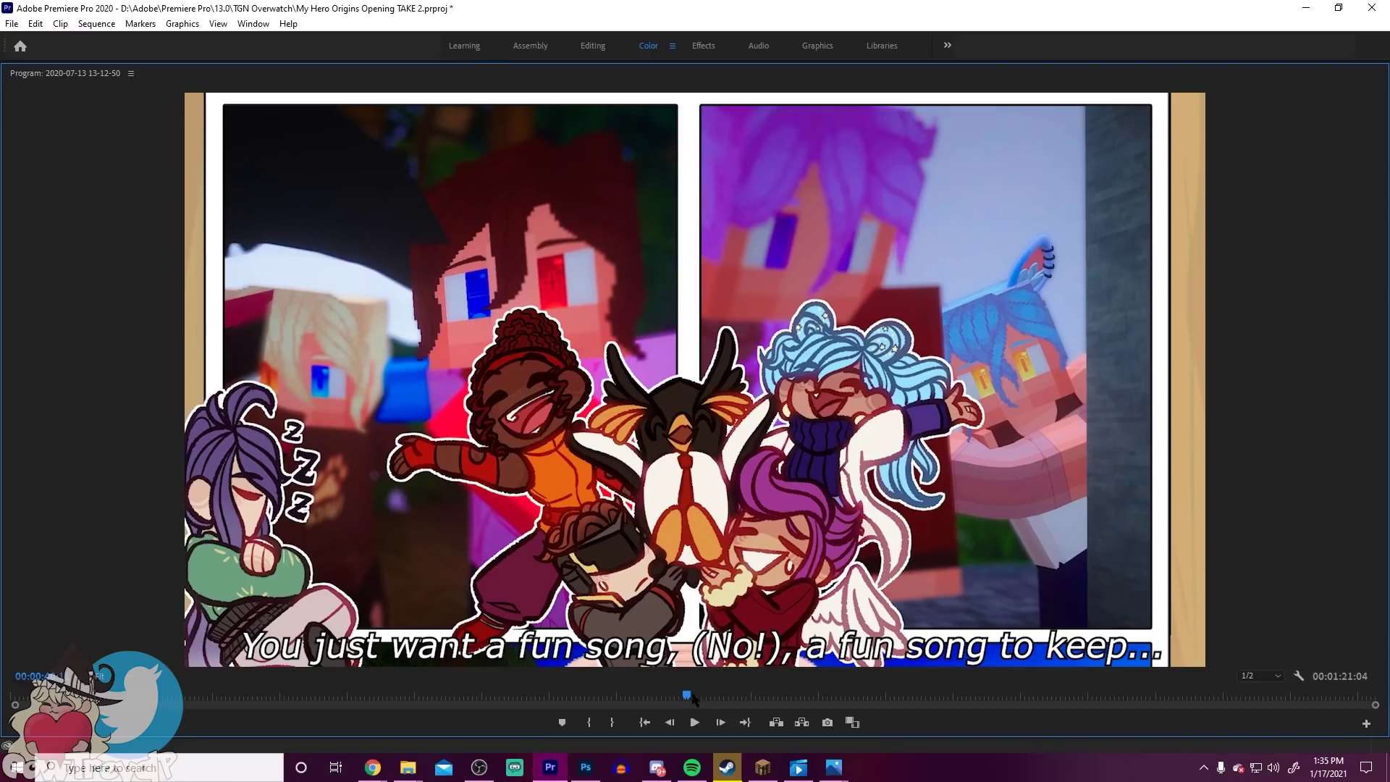
mouse_move(687, 700)
left_mouse_down()
mouse_move(701, 702)
mouse_move(697, 683)
left_mouse_up()
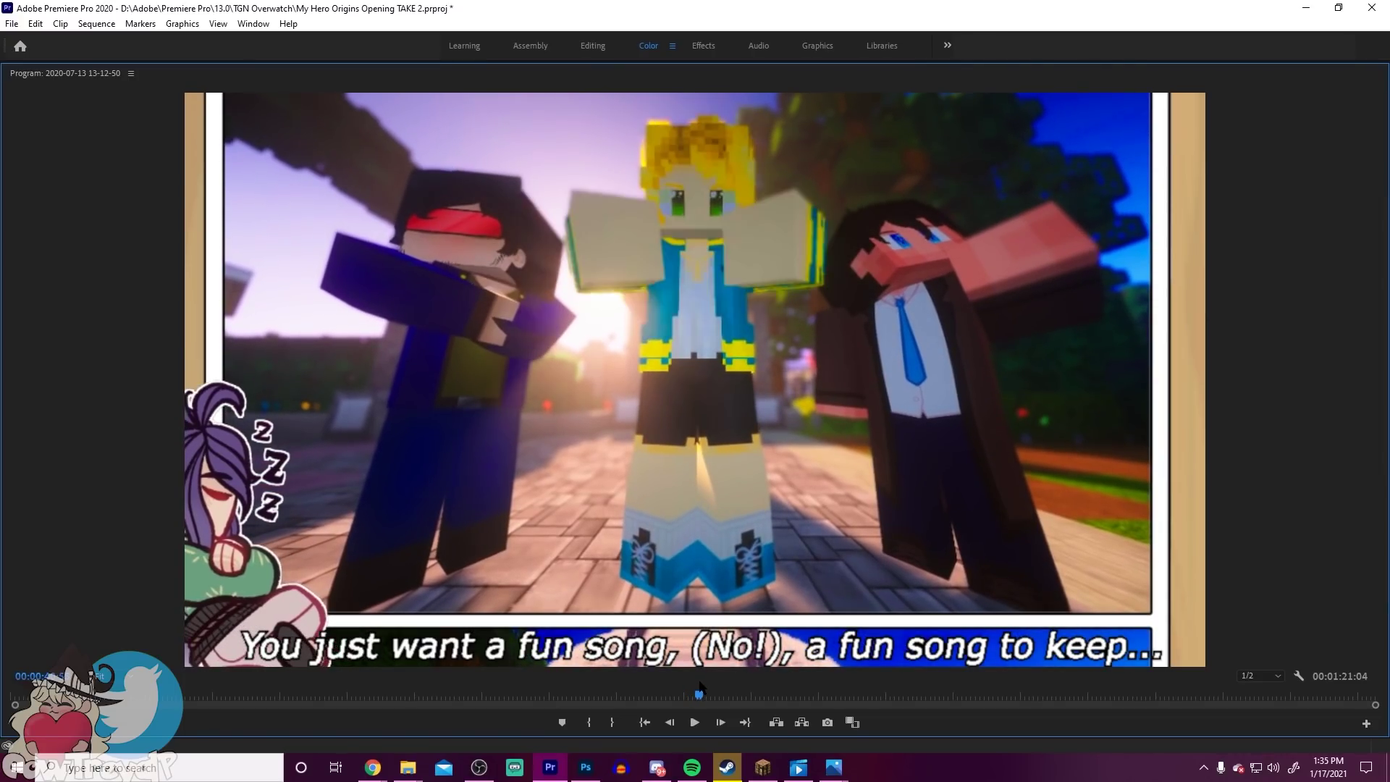
Step: Switch to Minecraft, open the witch-hat model's Sequencer morph for editing and compare its first and second 10-tick morphs
left_click(763, 768)
key("Escape")
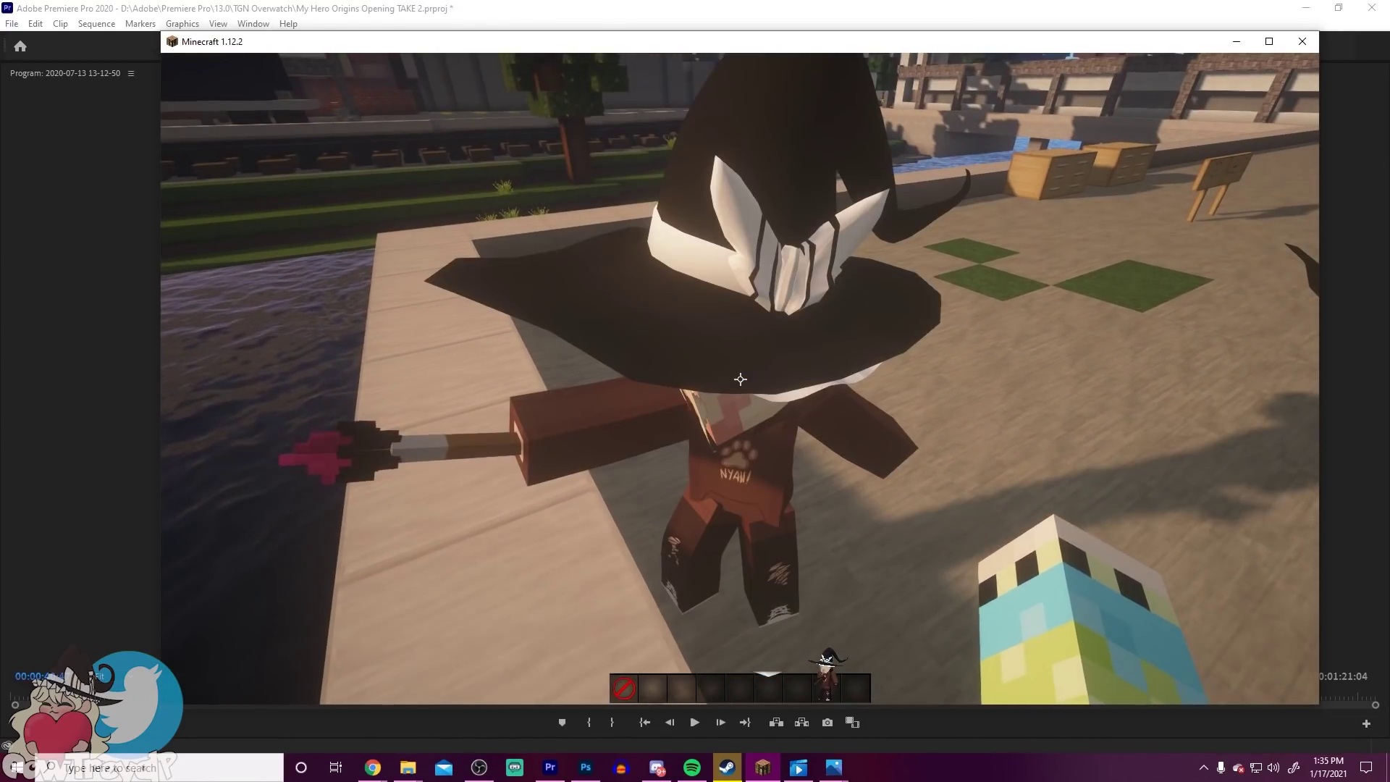
right_click(740, 379)
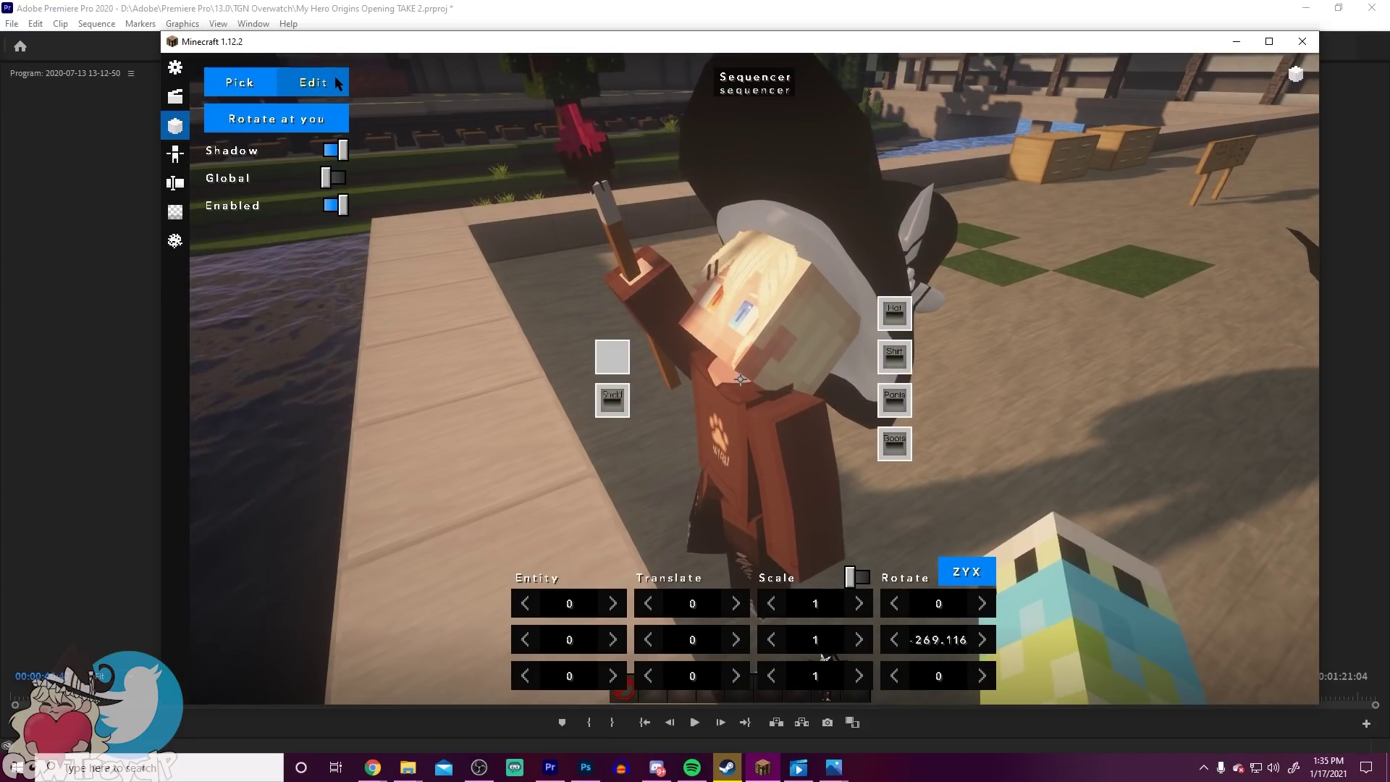
left_click(304, 87)
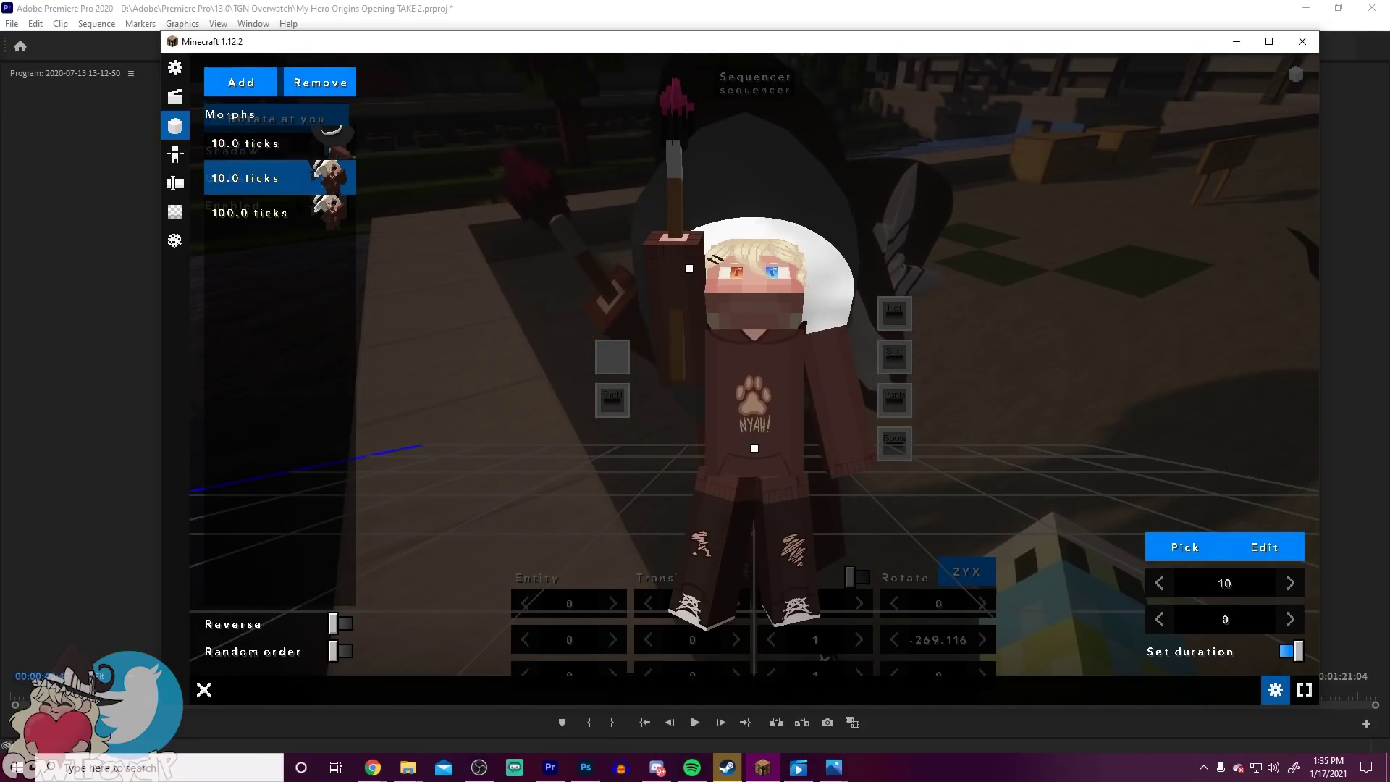
left_click(290, 144)
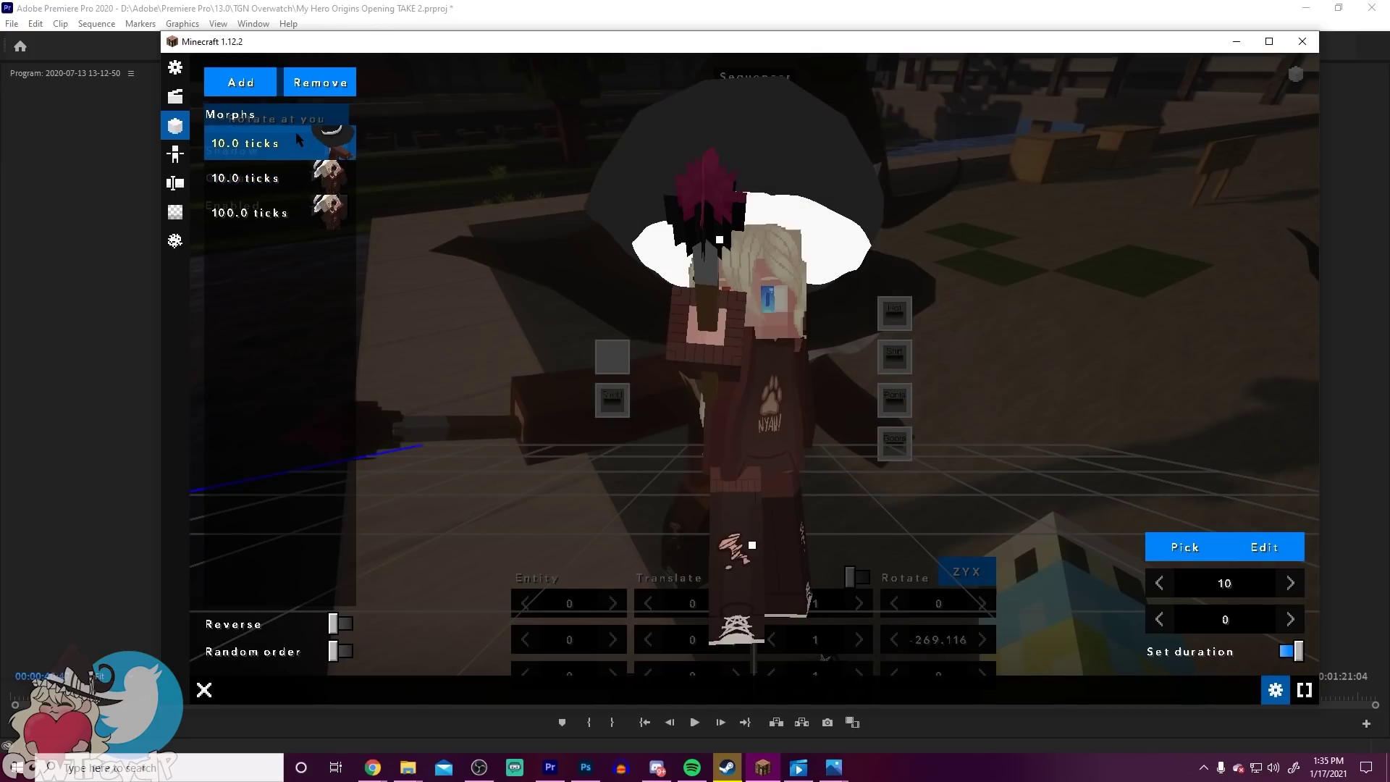
left_click(296, 181)
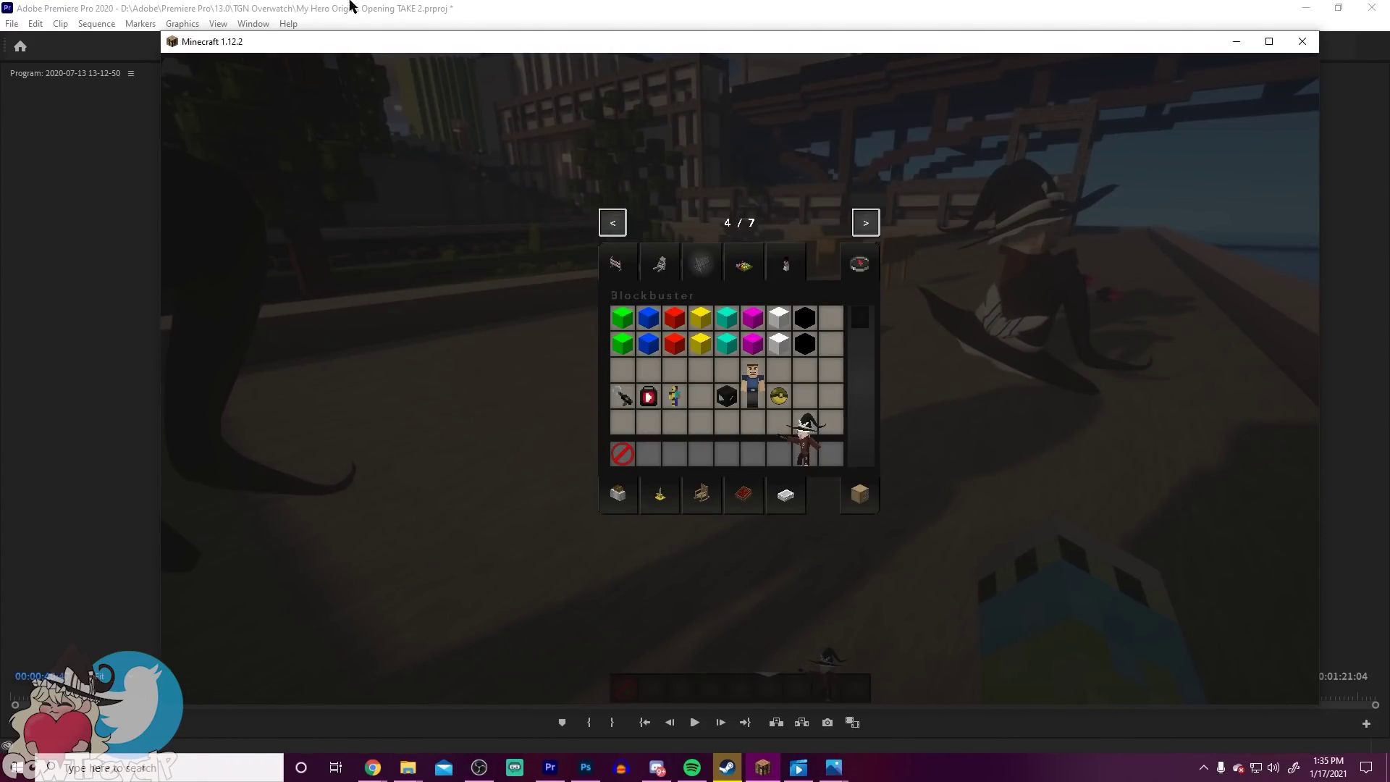
Step: Return to Premiere Pro and scrub forward to the blue lightning effect captioned "Motivation! (x2)"
left_click(352, 5)
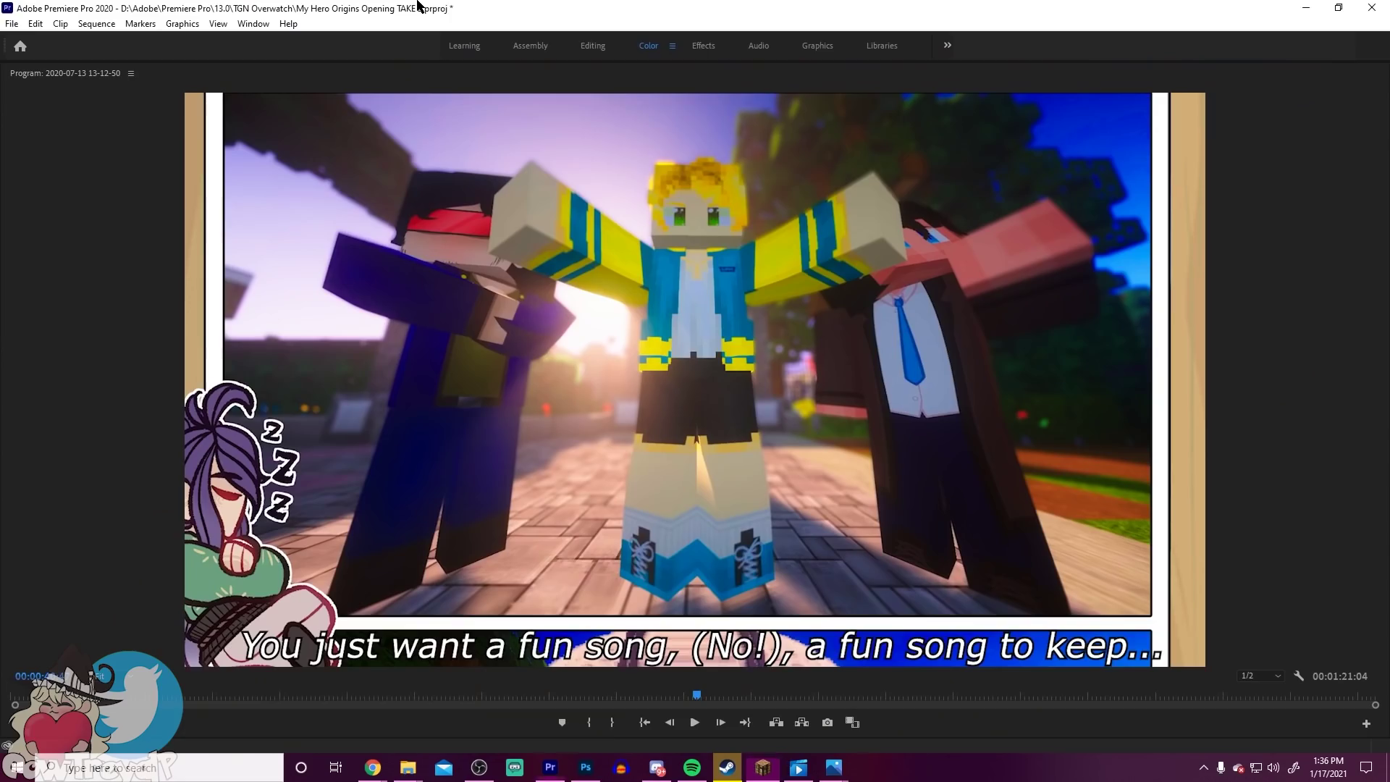
left_click_drag(697, 696, 747, 700)
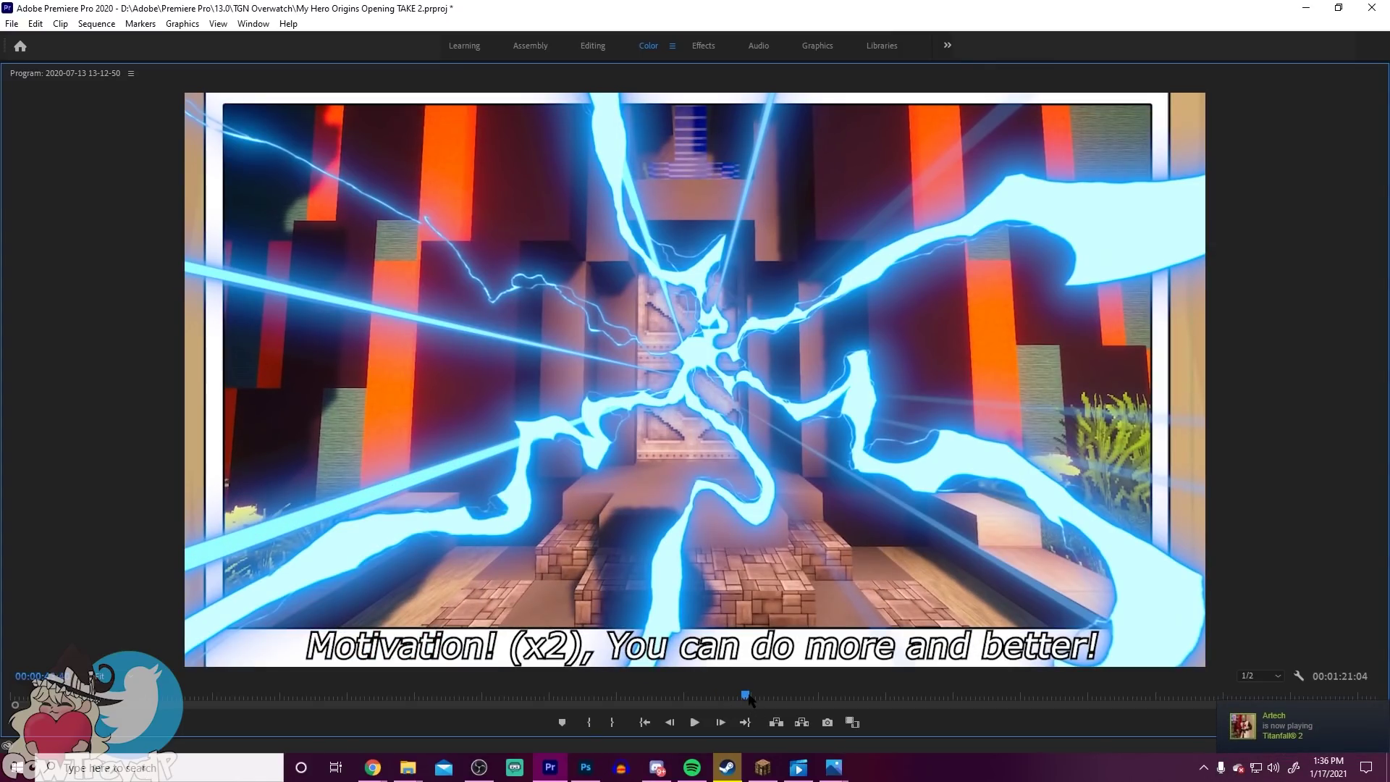
Step: Scrub forward from the blue lightning effect through the forest shot to the brown smoke cloud captioned "Motivation! (x2)"
left_click_drag(748, 699, 767, 703)
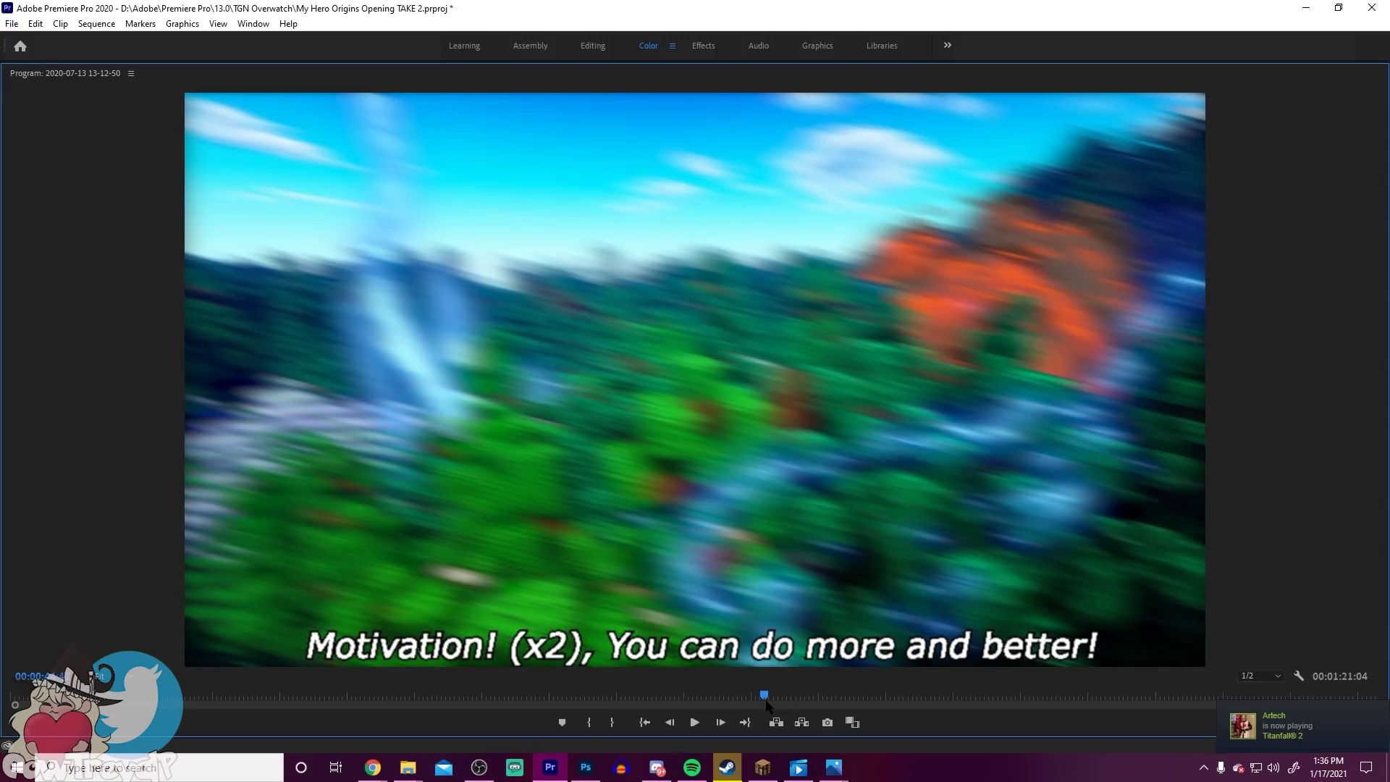
left_click_drag(767, 699, 774, 707)
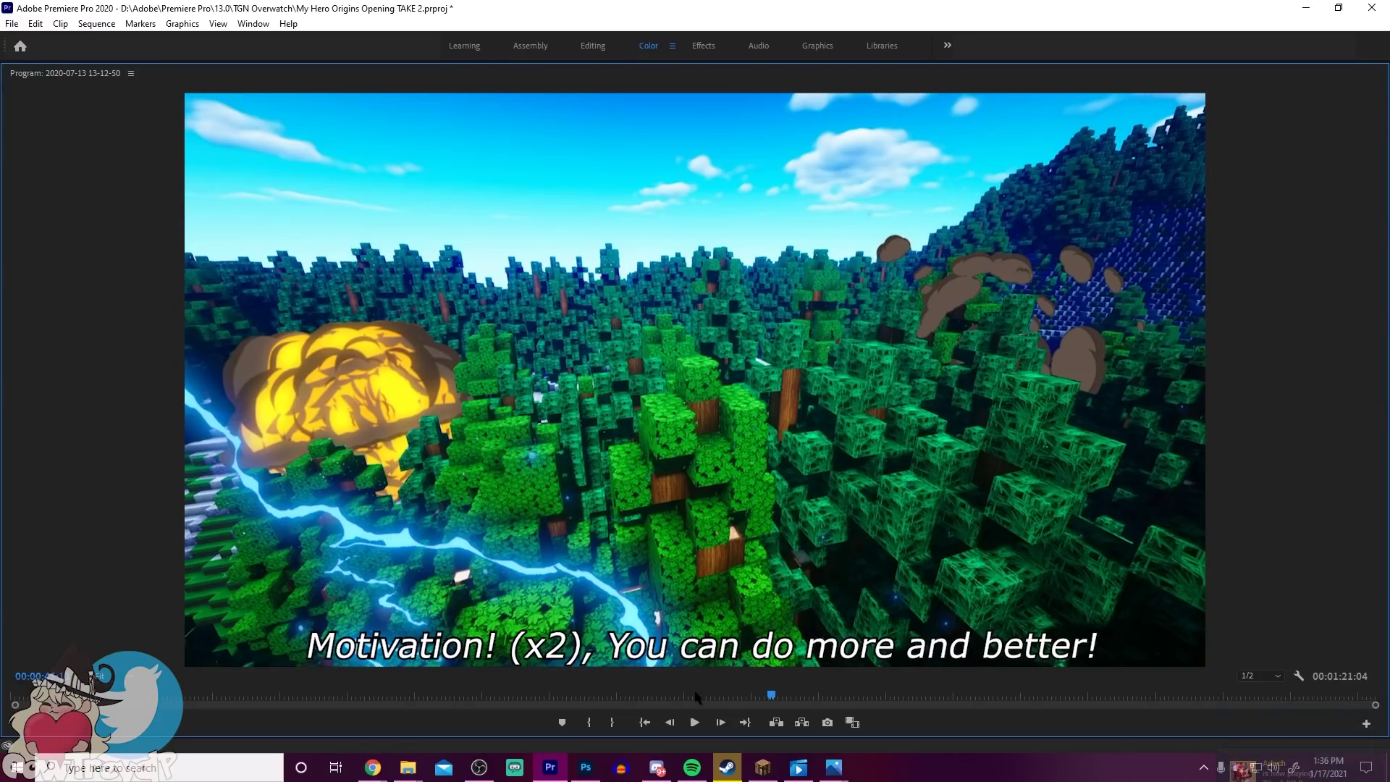
left_click_drag(771, 697, 781, 697)
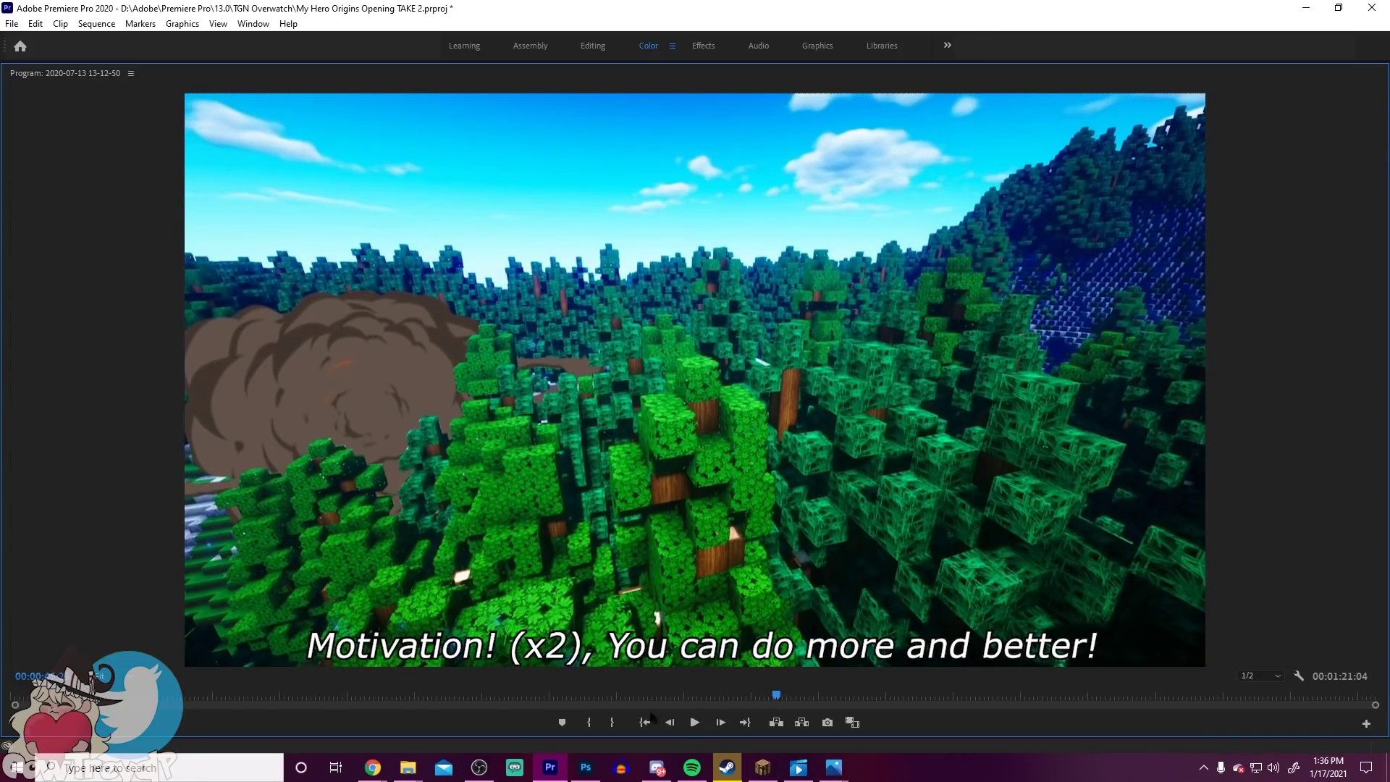
Step: Switch to Photos and view 2021-01-15_11.12.40.png and the cut-out chorus trees partial.png at full-window size
mouse_move(409, 768)
mouse_move(491, 731)
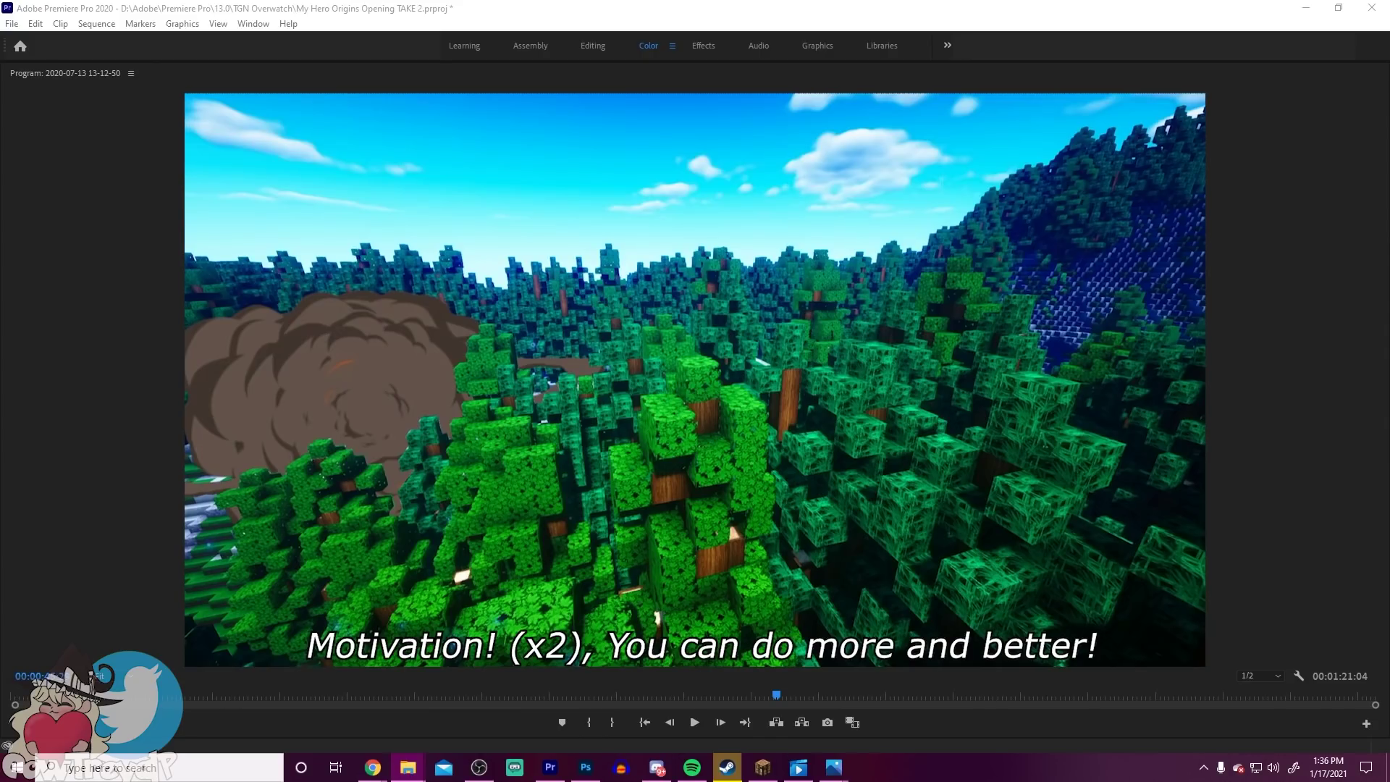
left_click(833, 768)
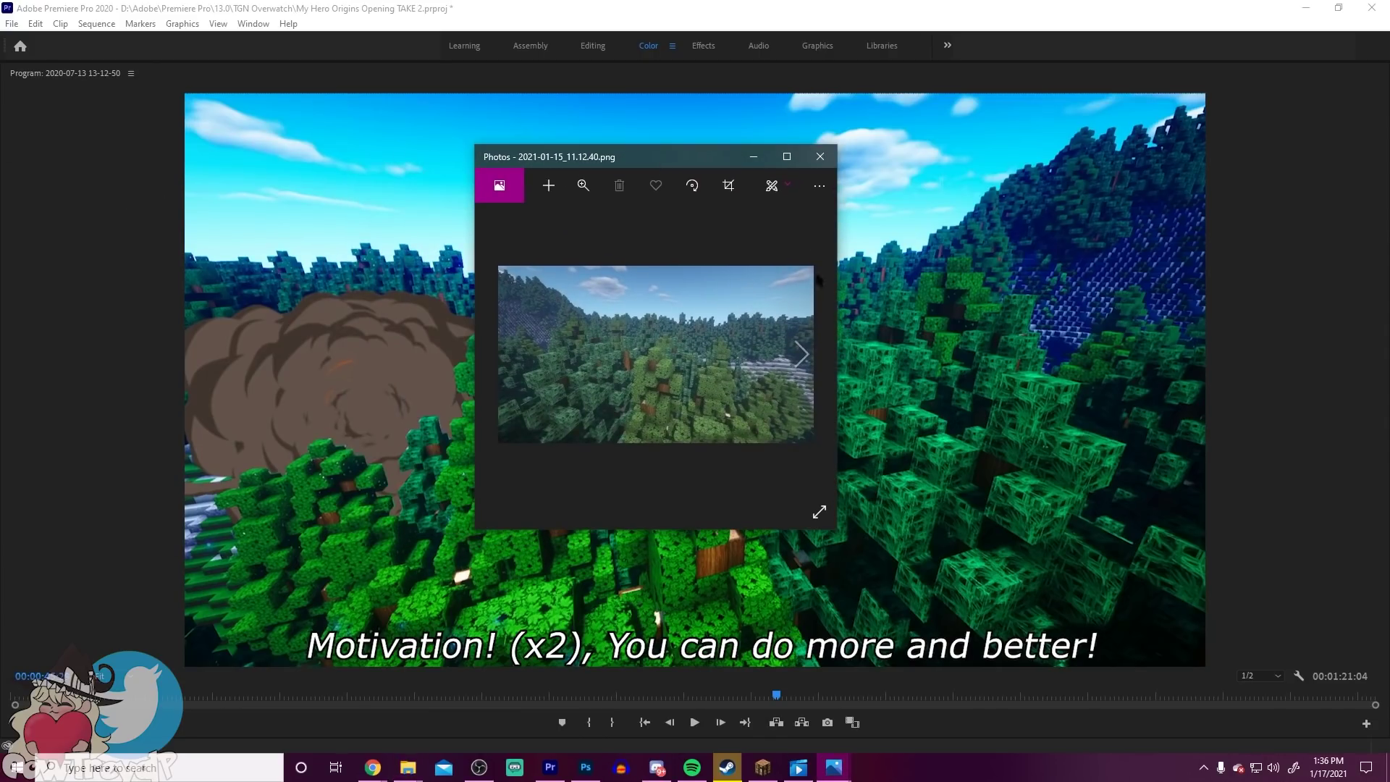
left_click(781, 158)
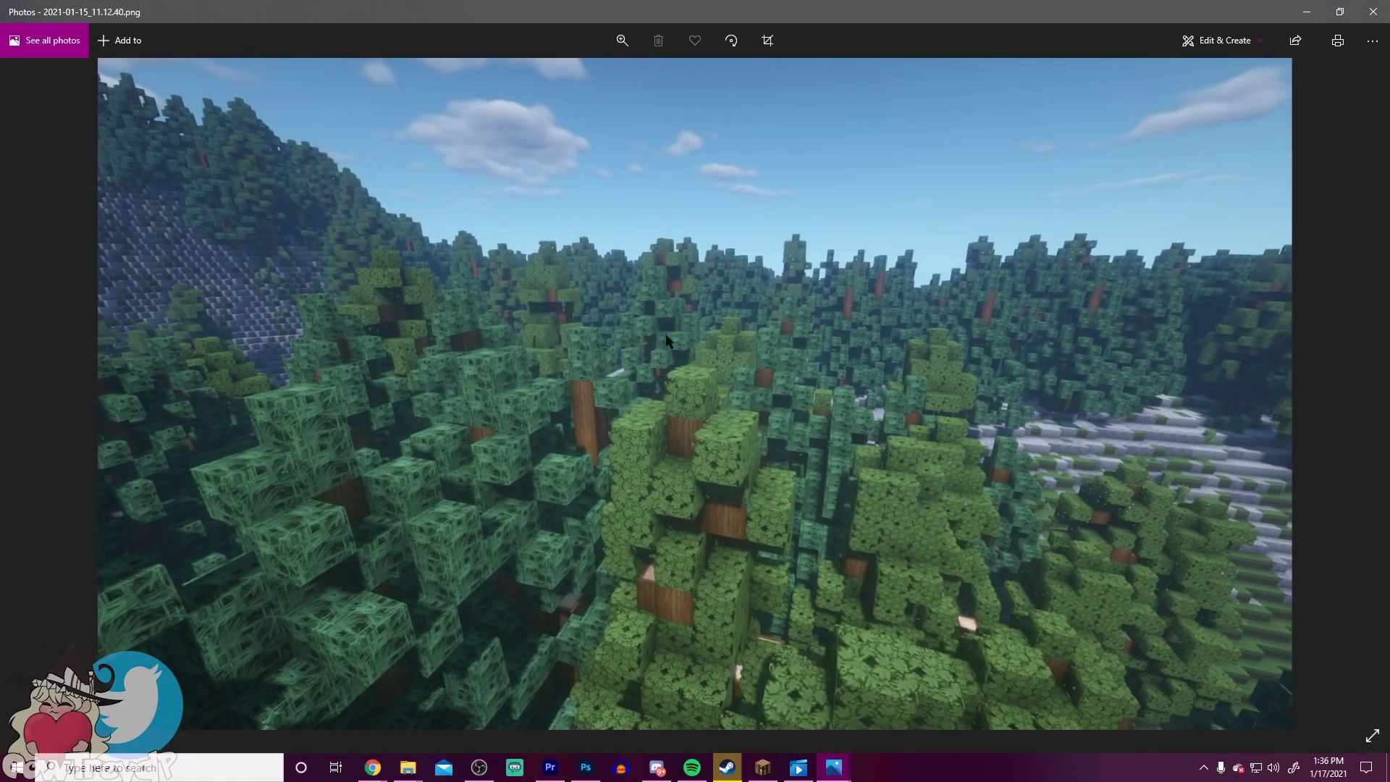
left_click_drag(1253, 20, 782, 162)
left_click(847, 155)
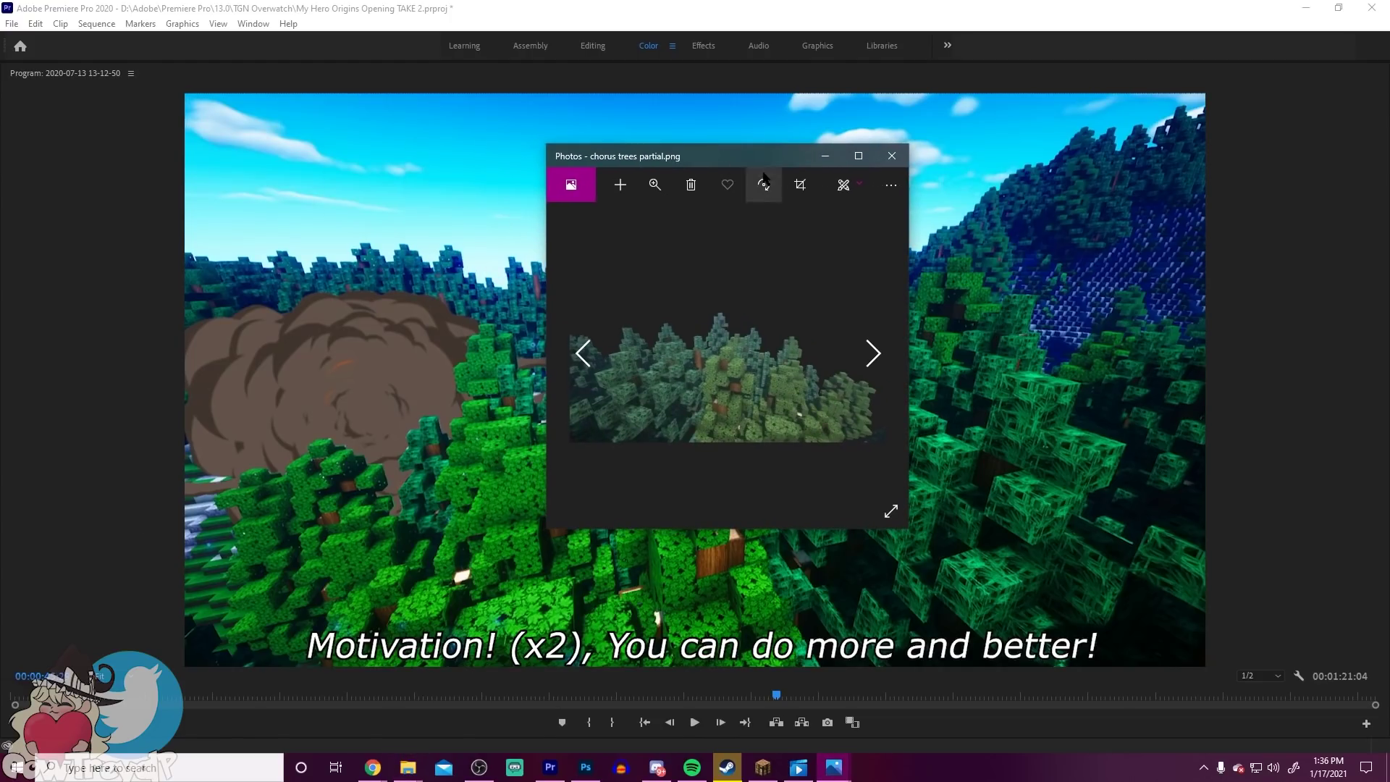
left_click(859, 156)
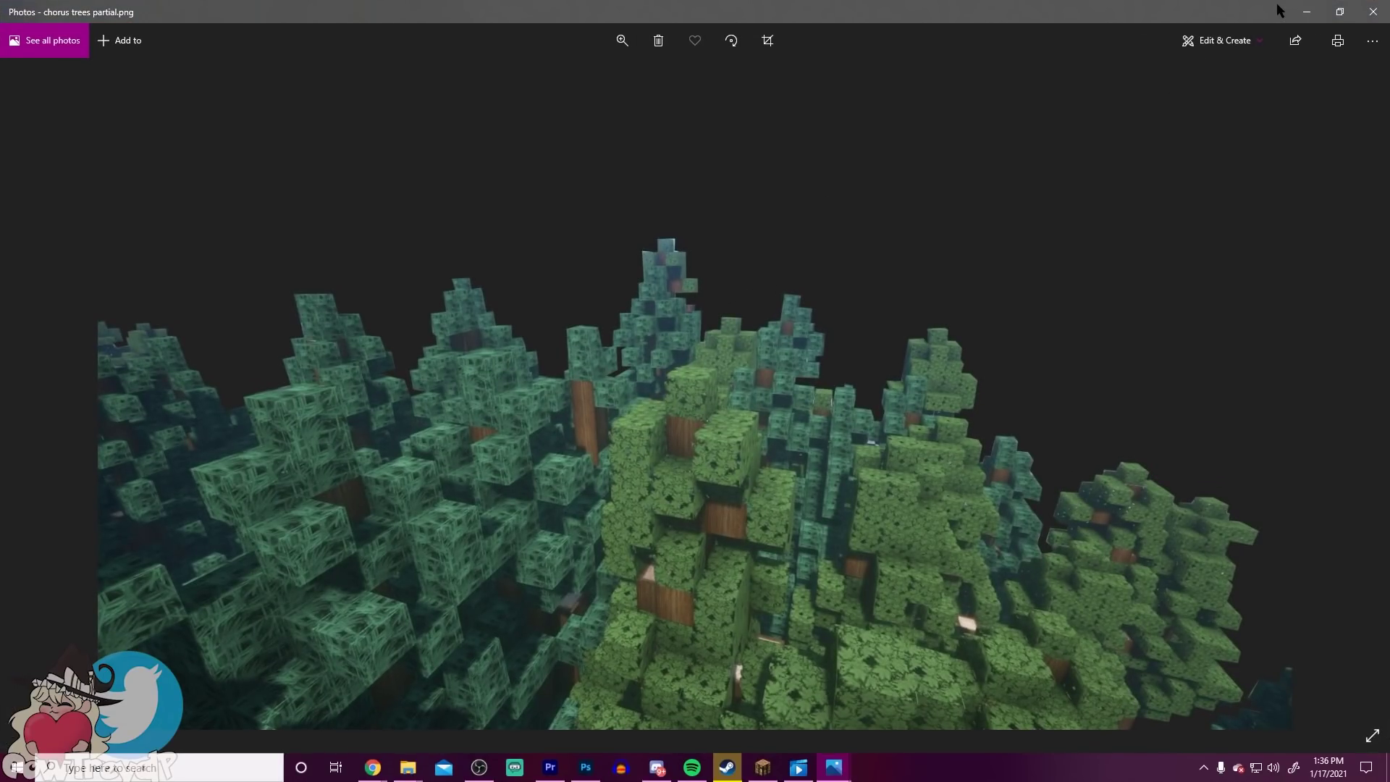
Step: Return to Premiere Pro and scrub forward to the three falling characters captioned "You can get what you deserve!"
left_click(1311, 10)
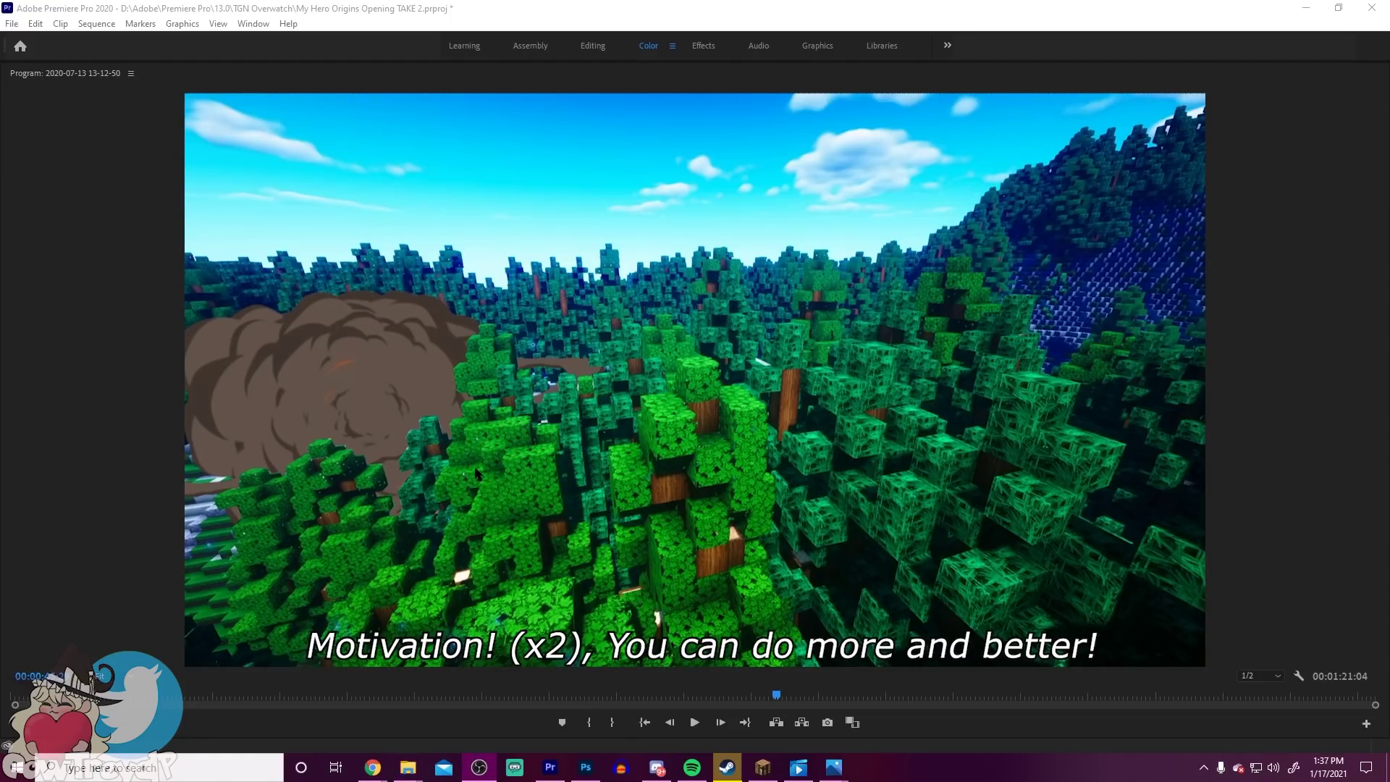
left_click(778, 694)
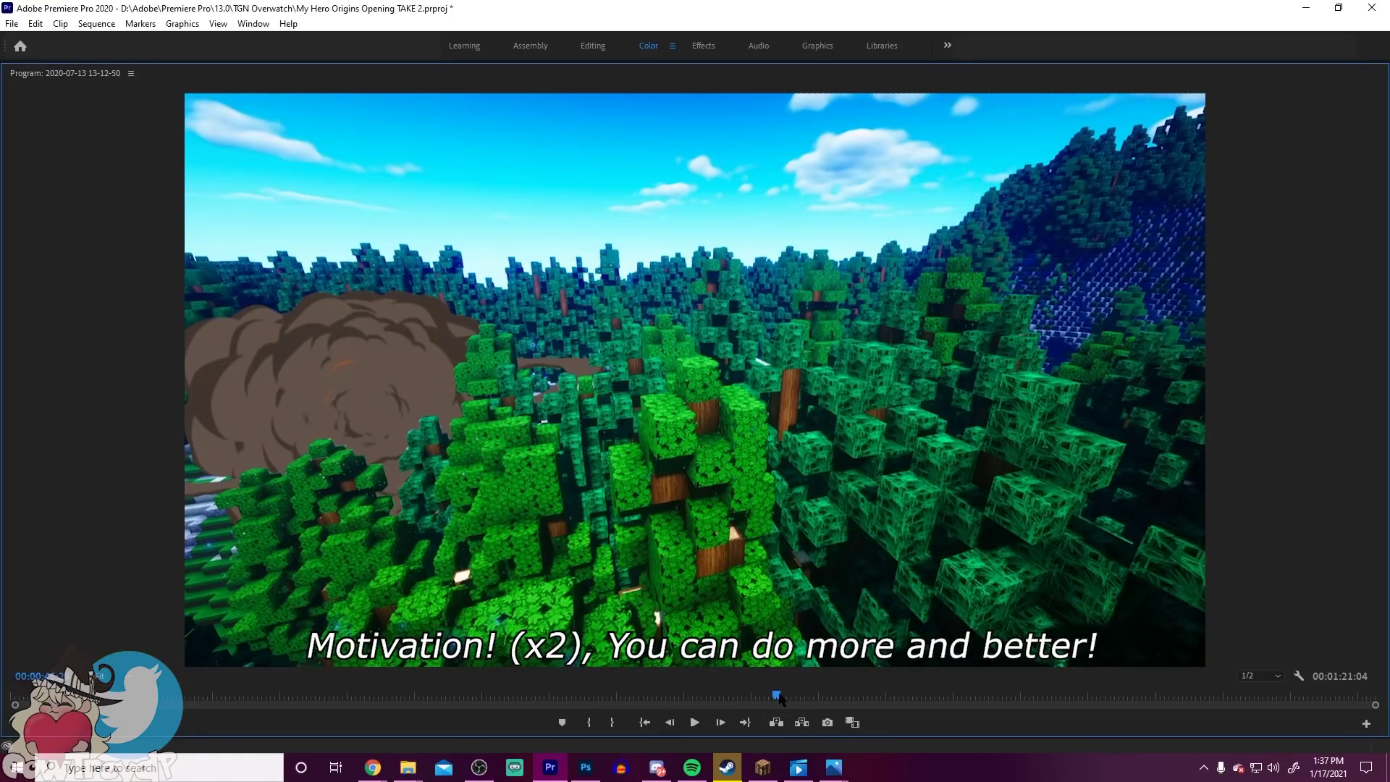
left_click_drag(784, 697, 894, 703)
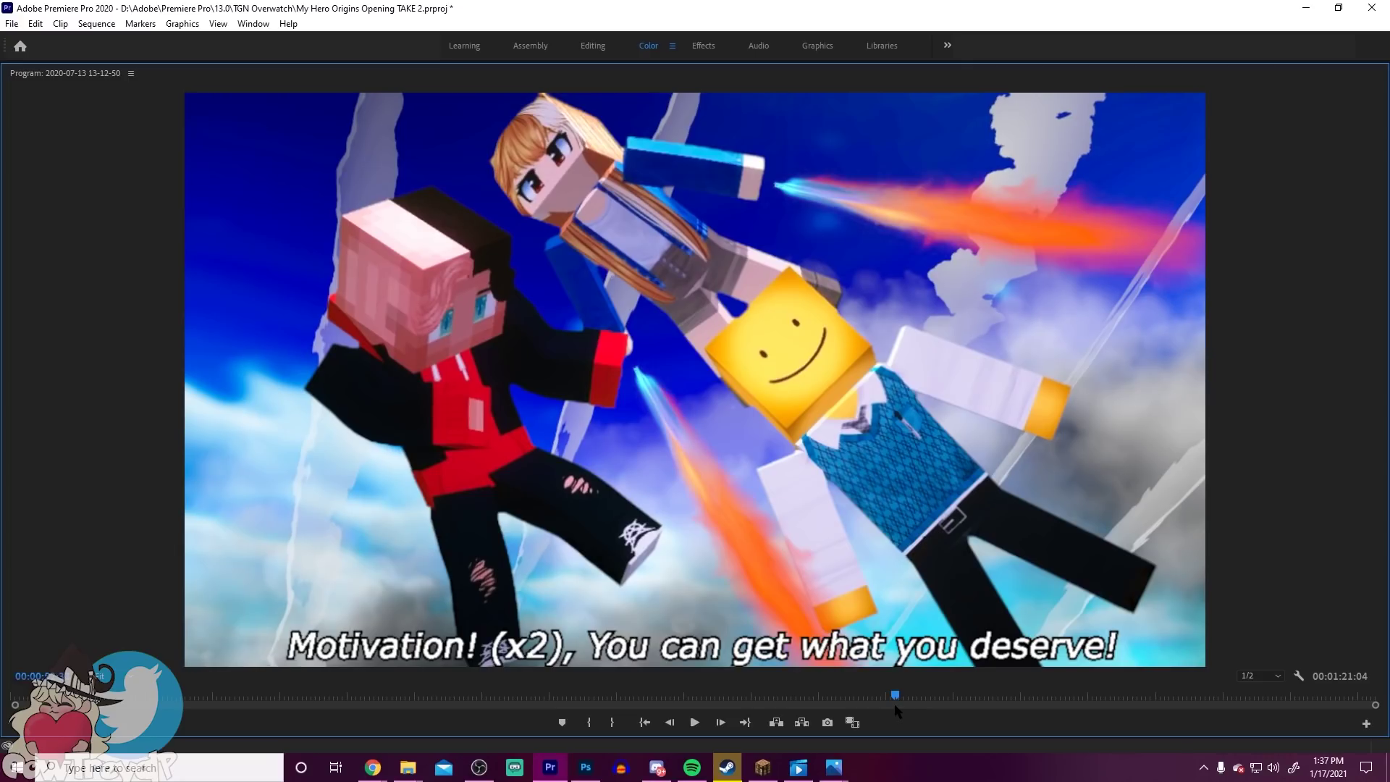
mouse_move(407, 771)
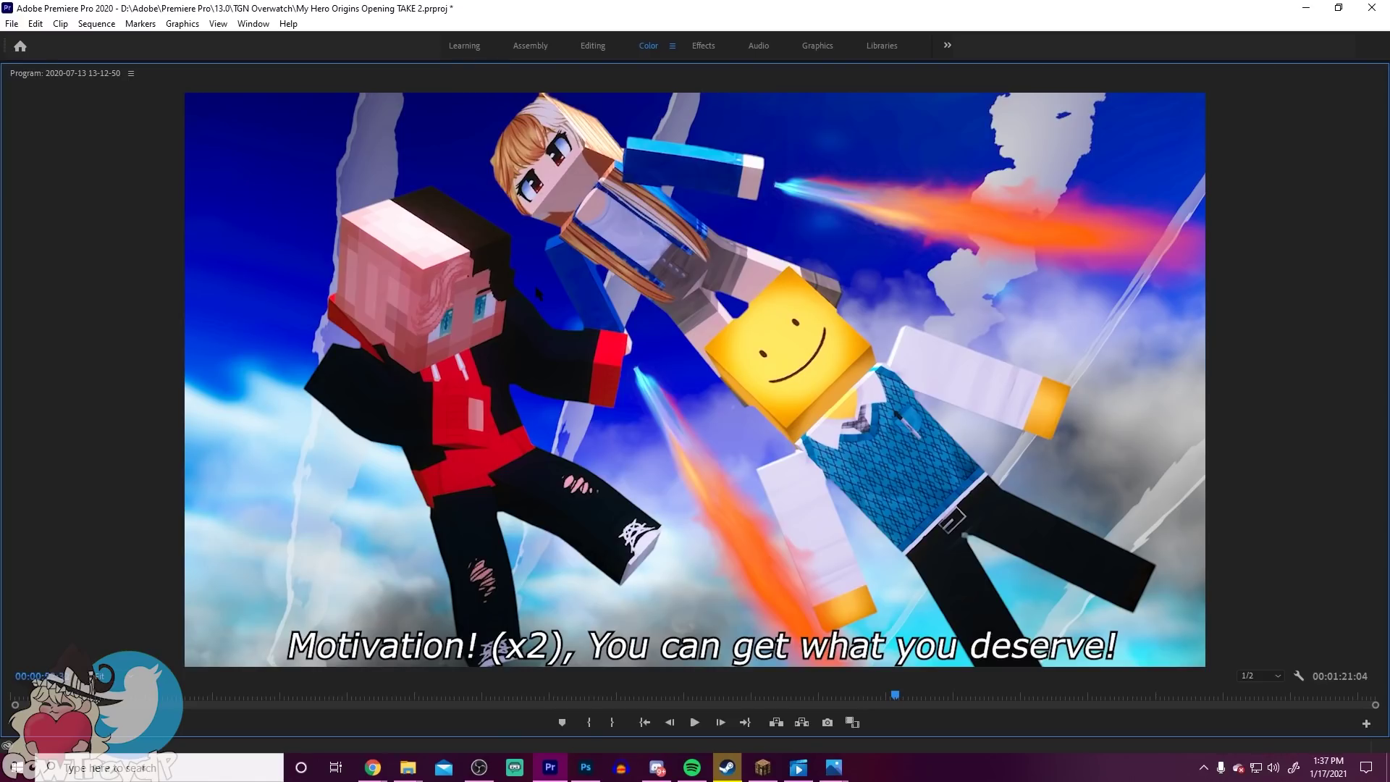
left_click(527, 703)
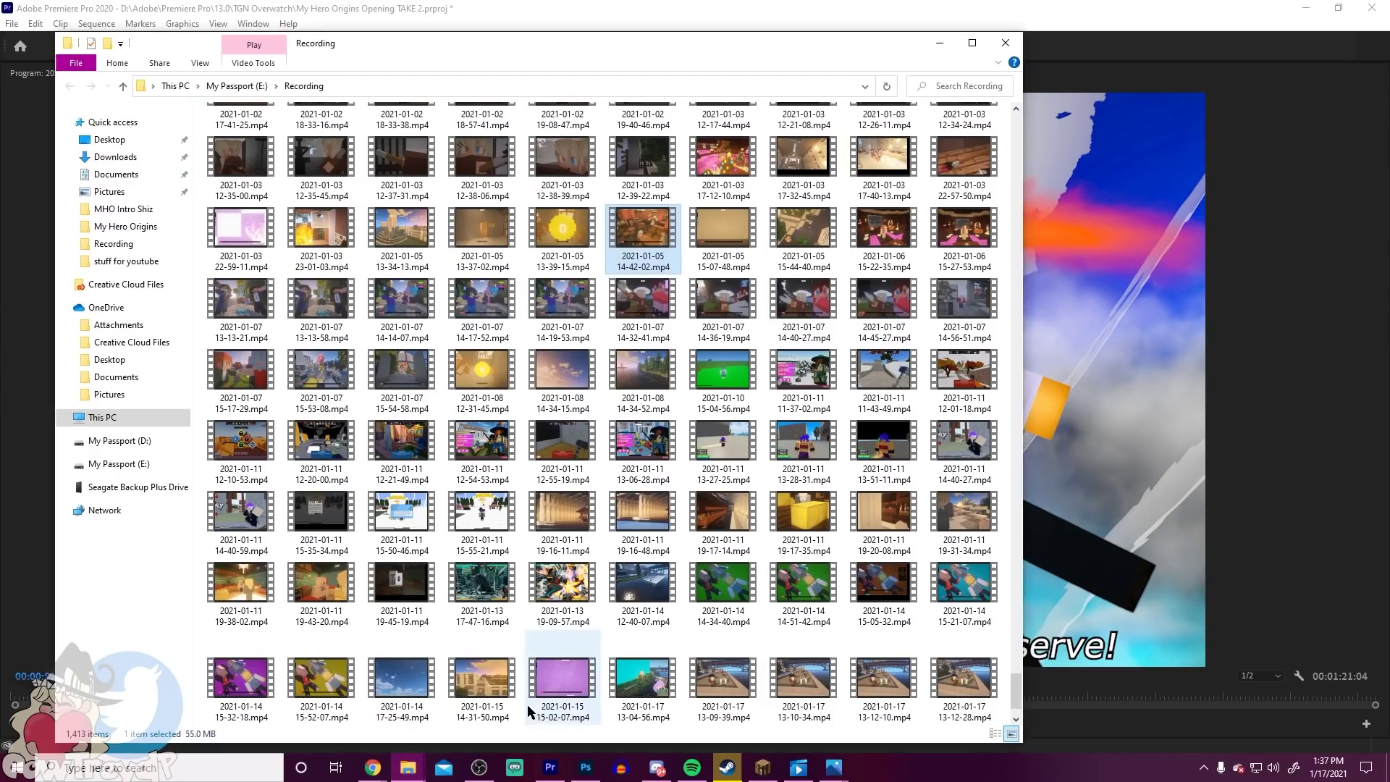
scroll(879, 692, "down", 2)
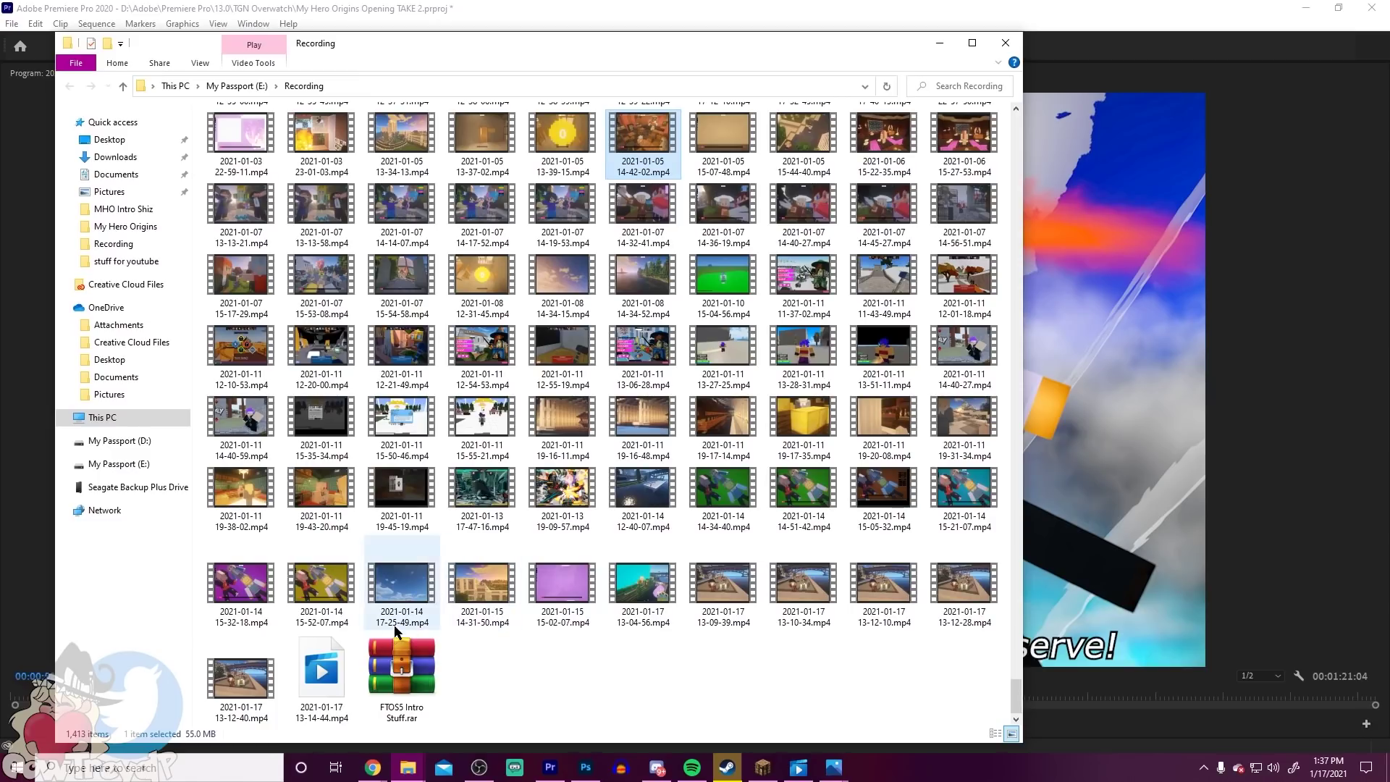
double_click(637, 621)
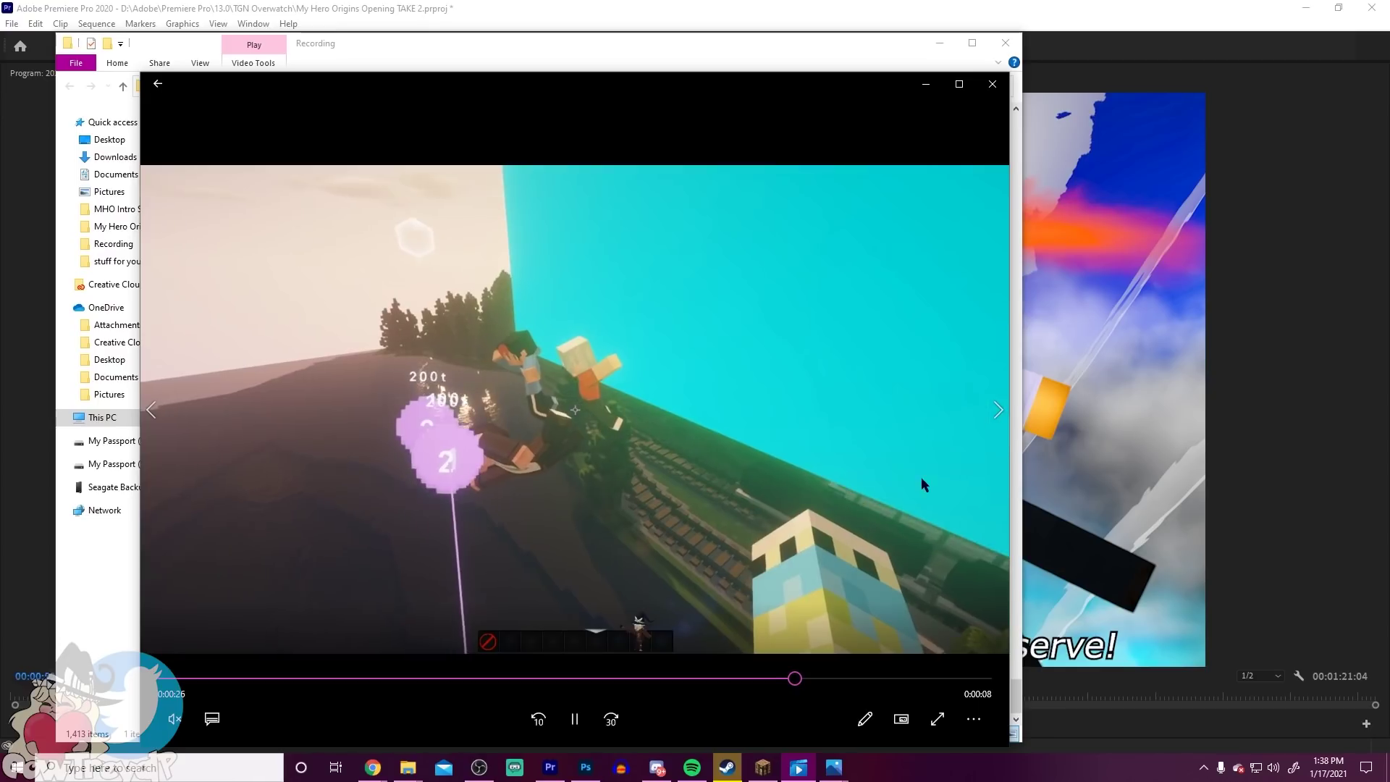
left_click(575, 719)
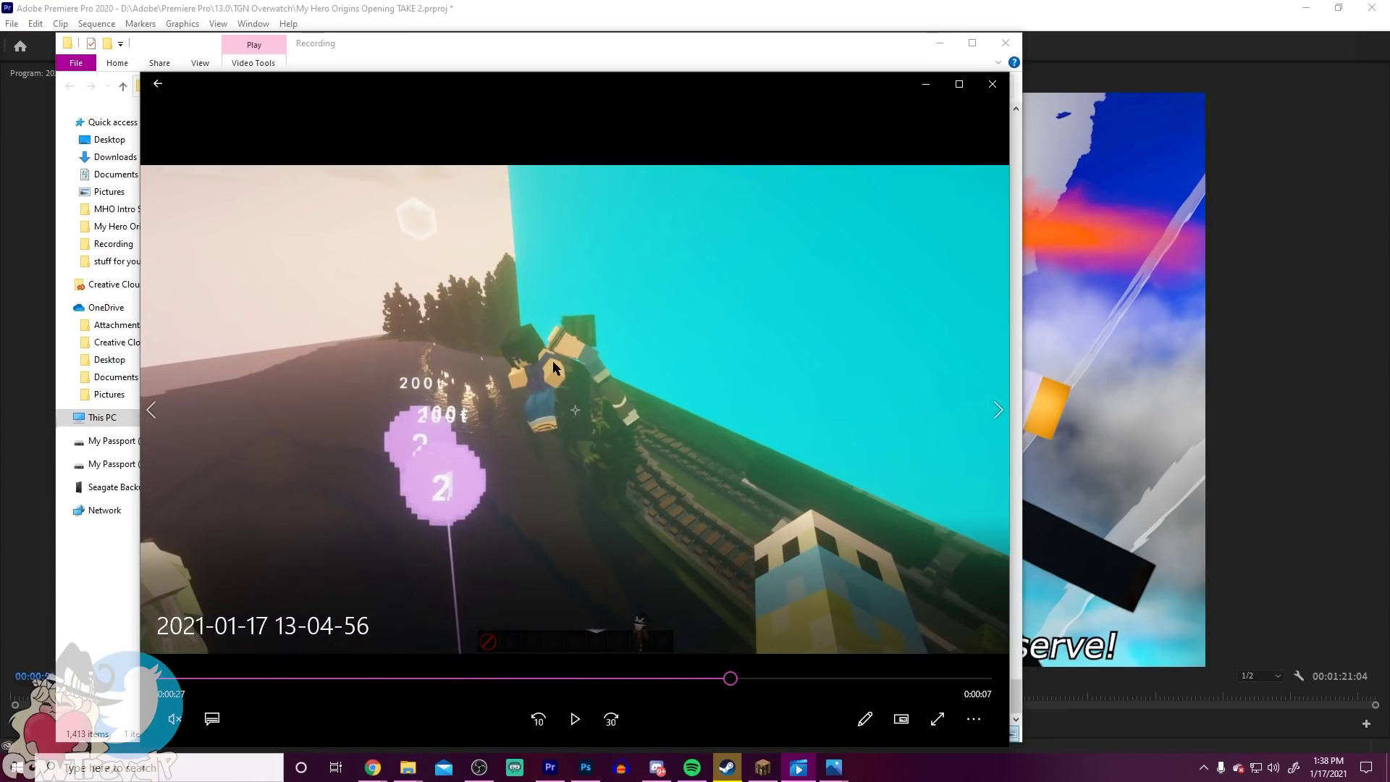
left_click_drag(699, 679, 698, 679)
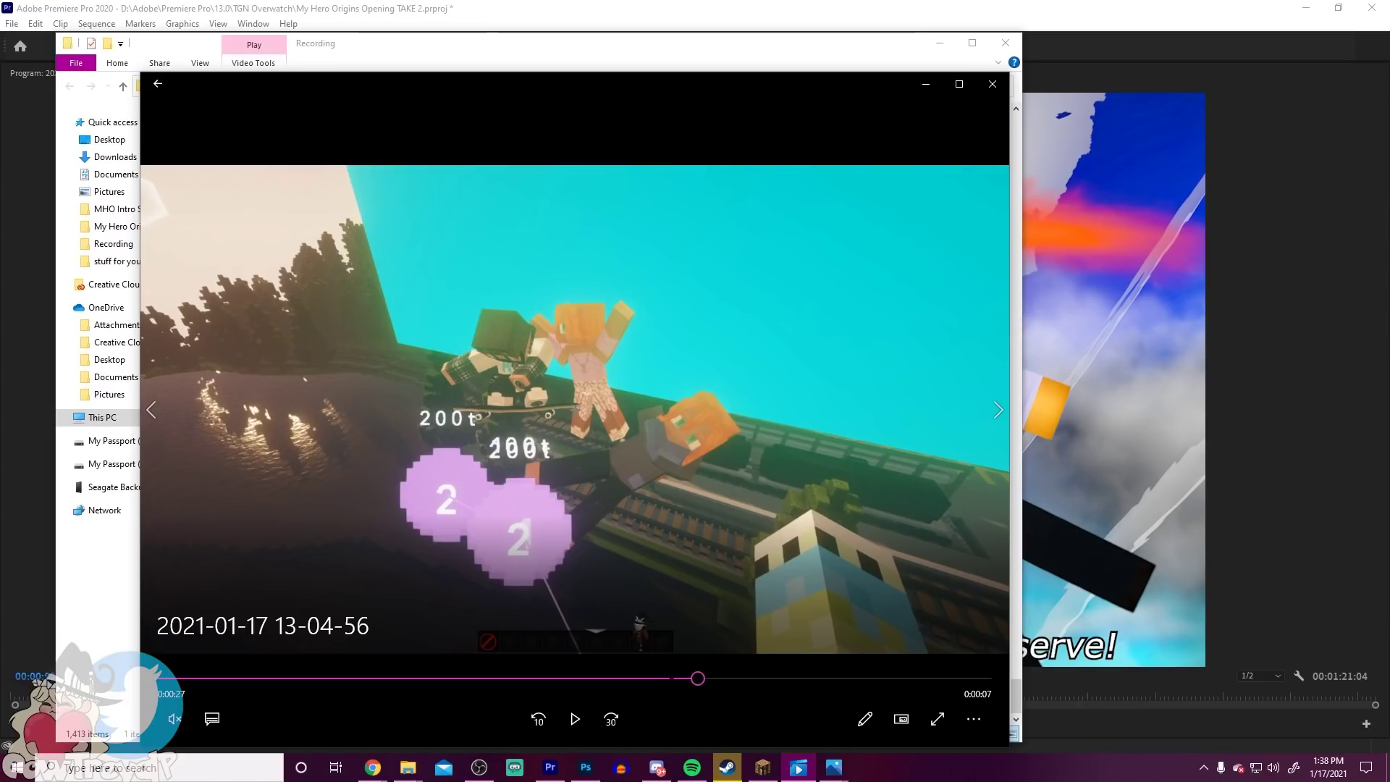
left_click(576, 720)
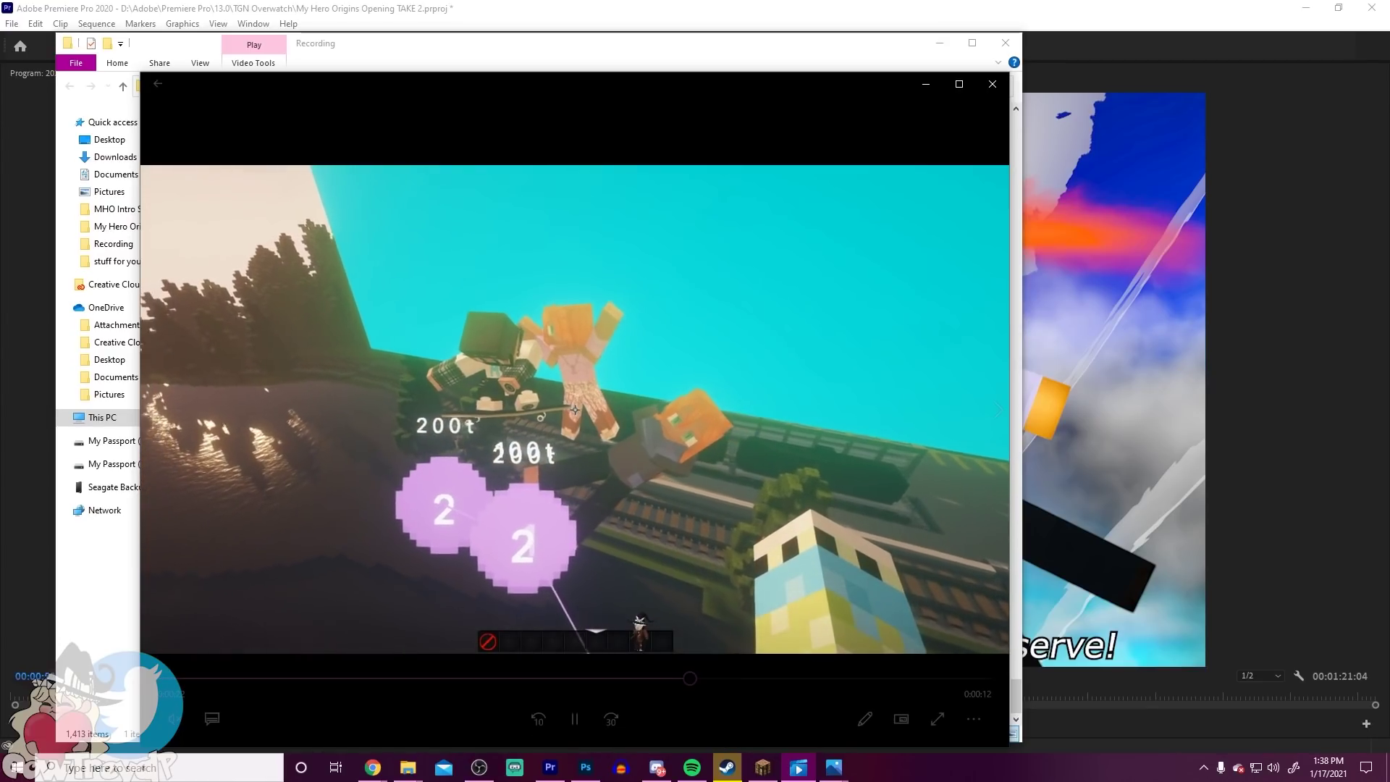
left_click(569, 351)
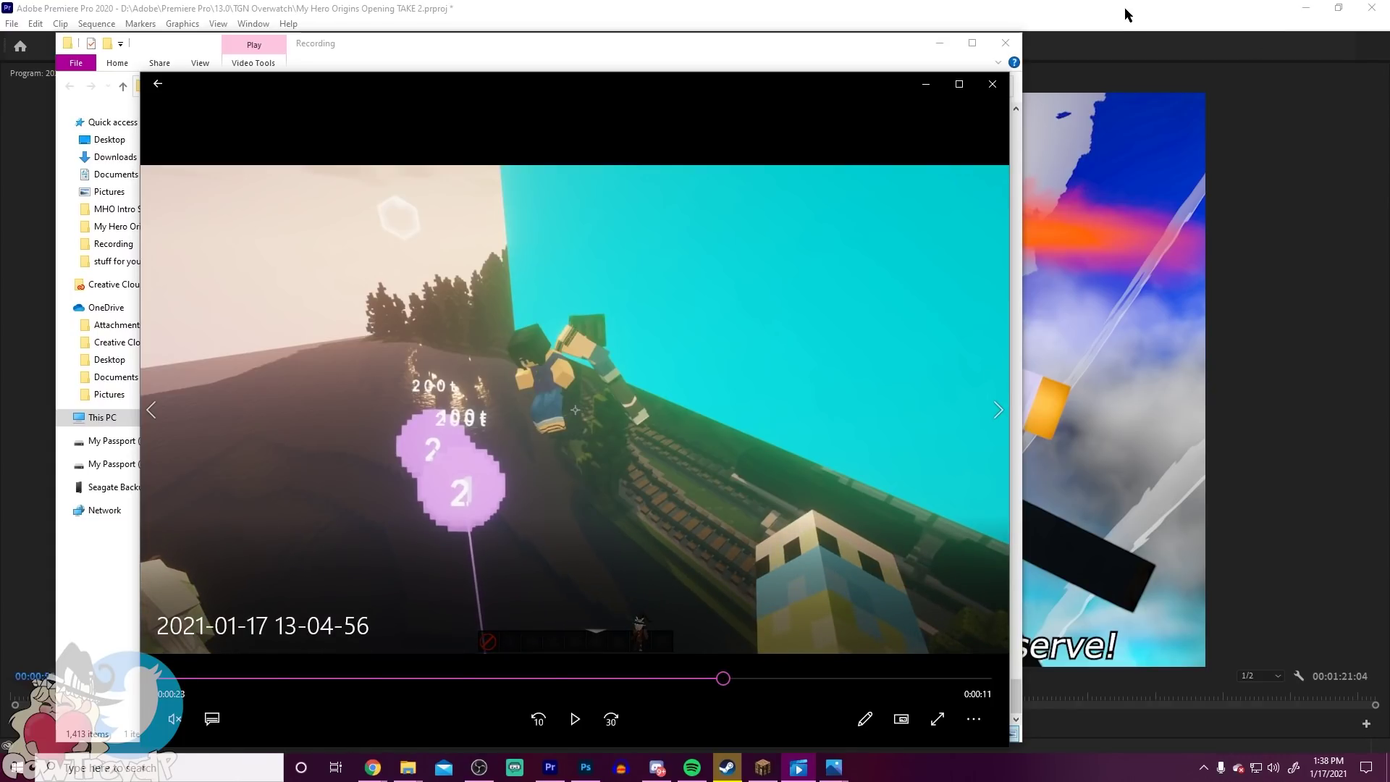
left_click(1048, 11)
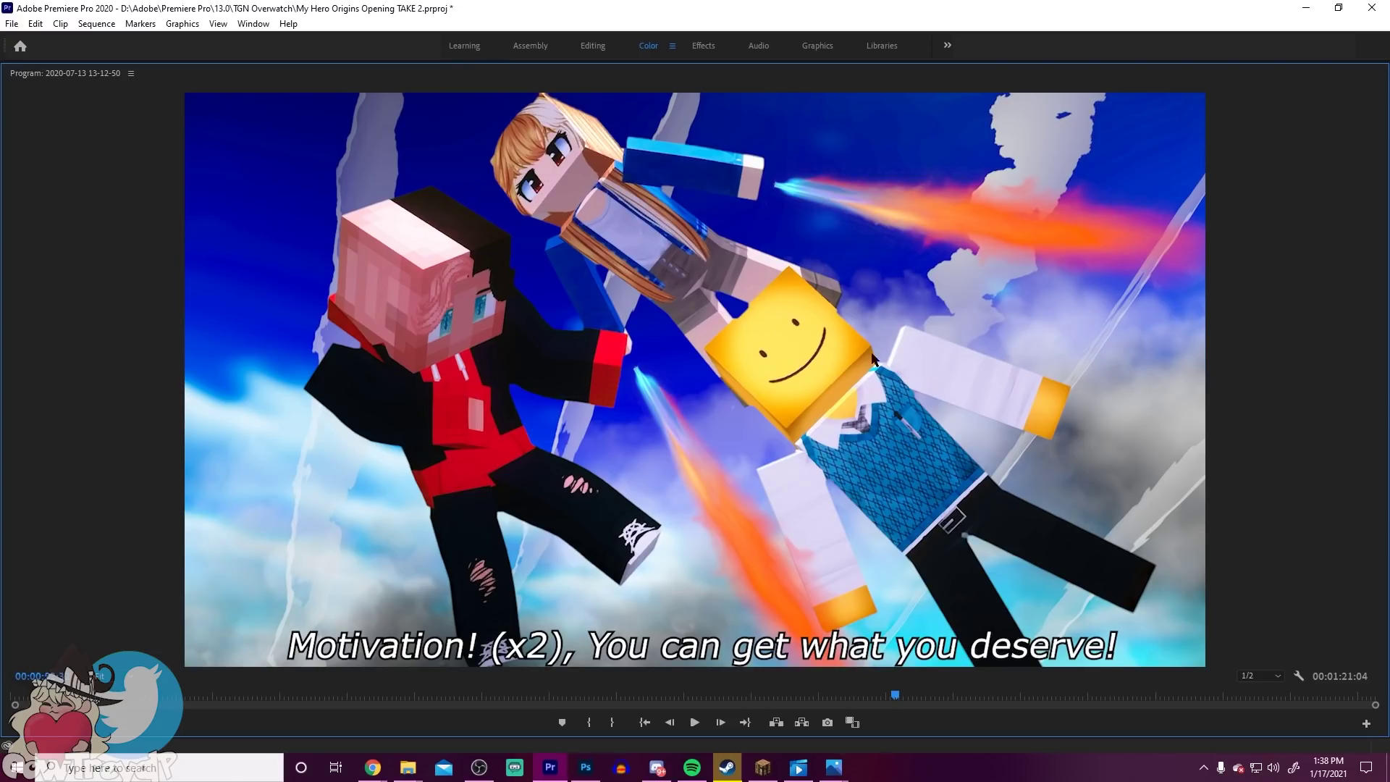
left_click(408, 768)
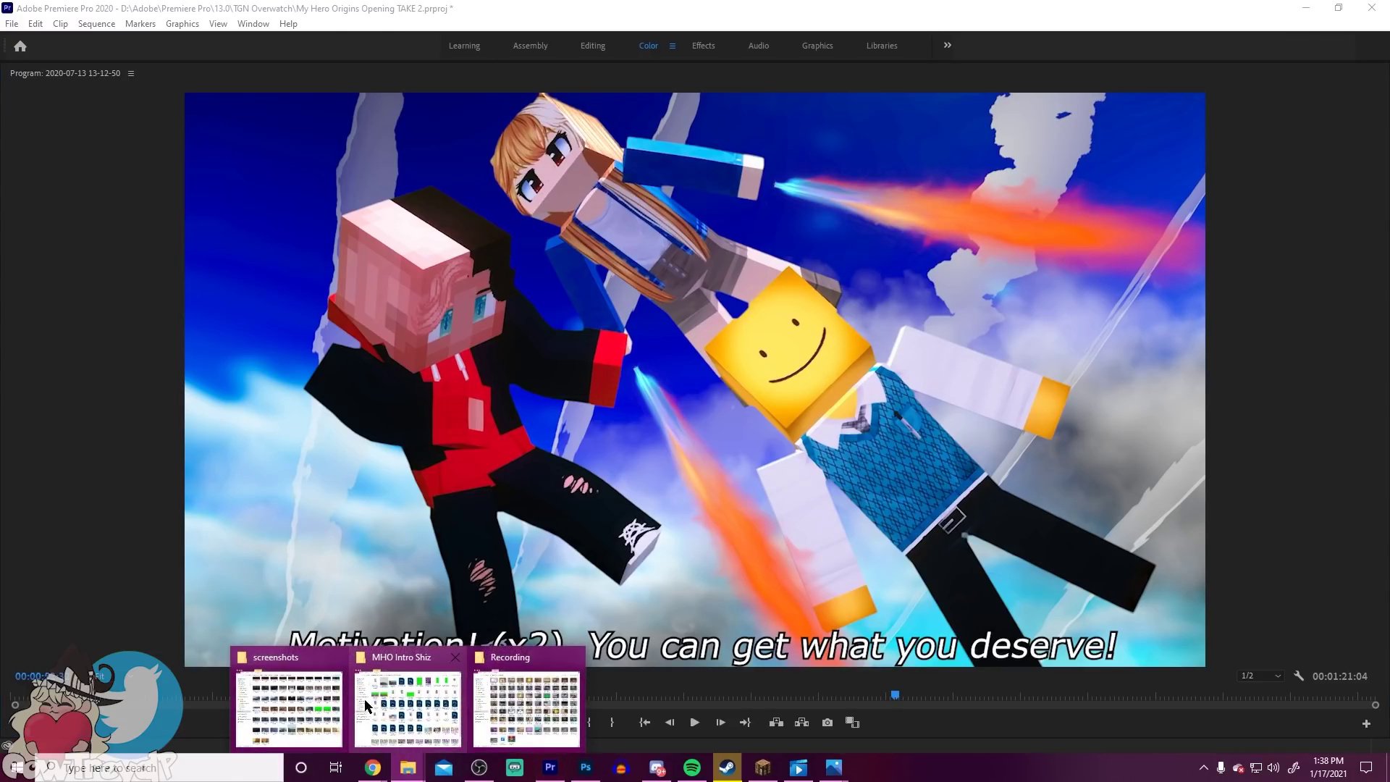
left_click(558, 715)
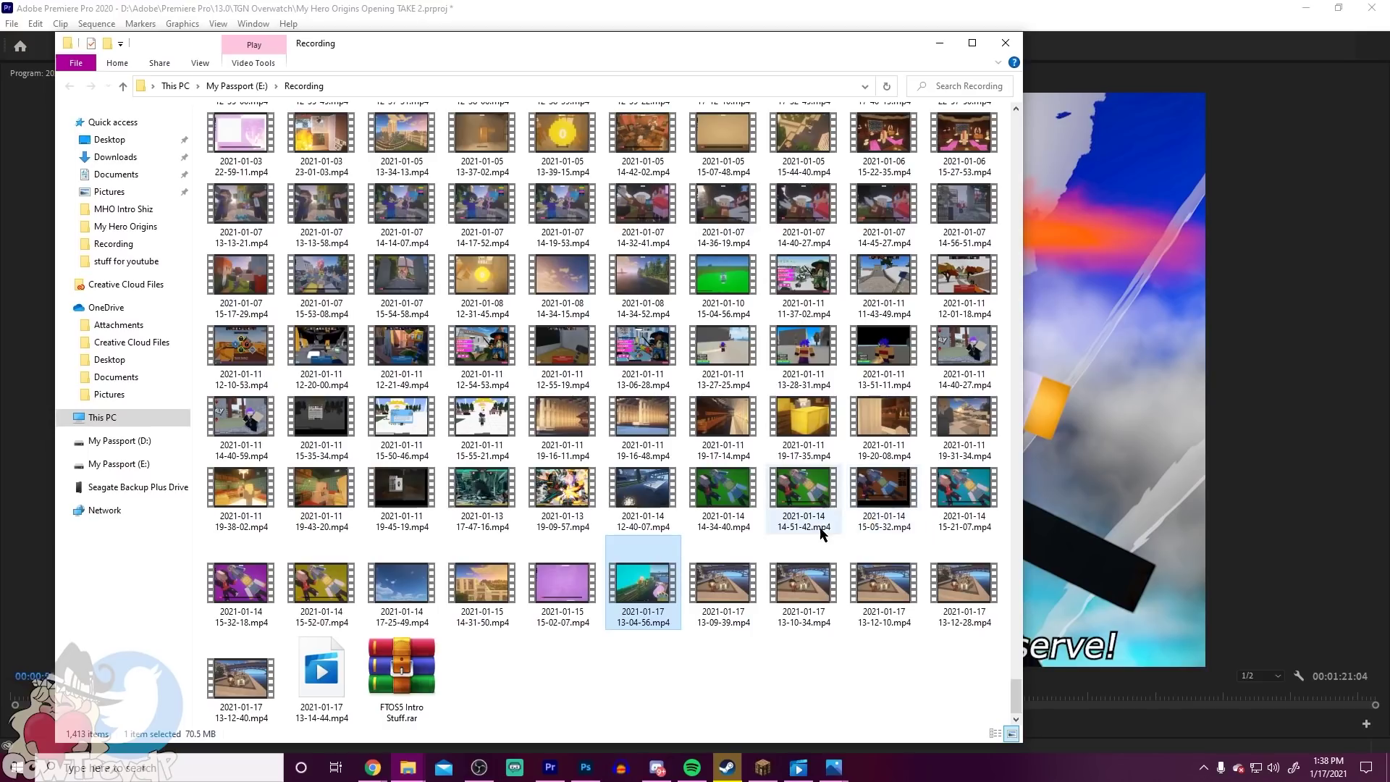
left_click(730, 493)
double_click(810, 493)
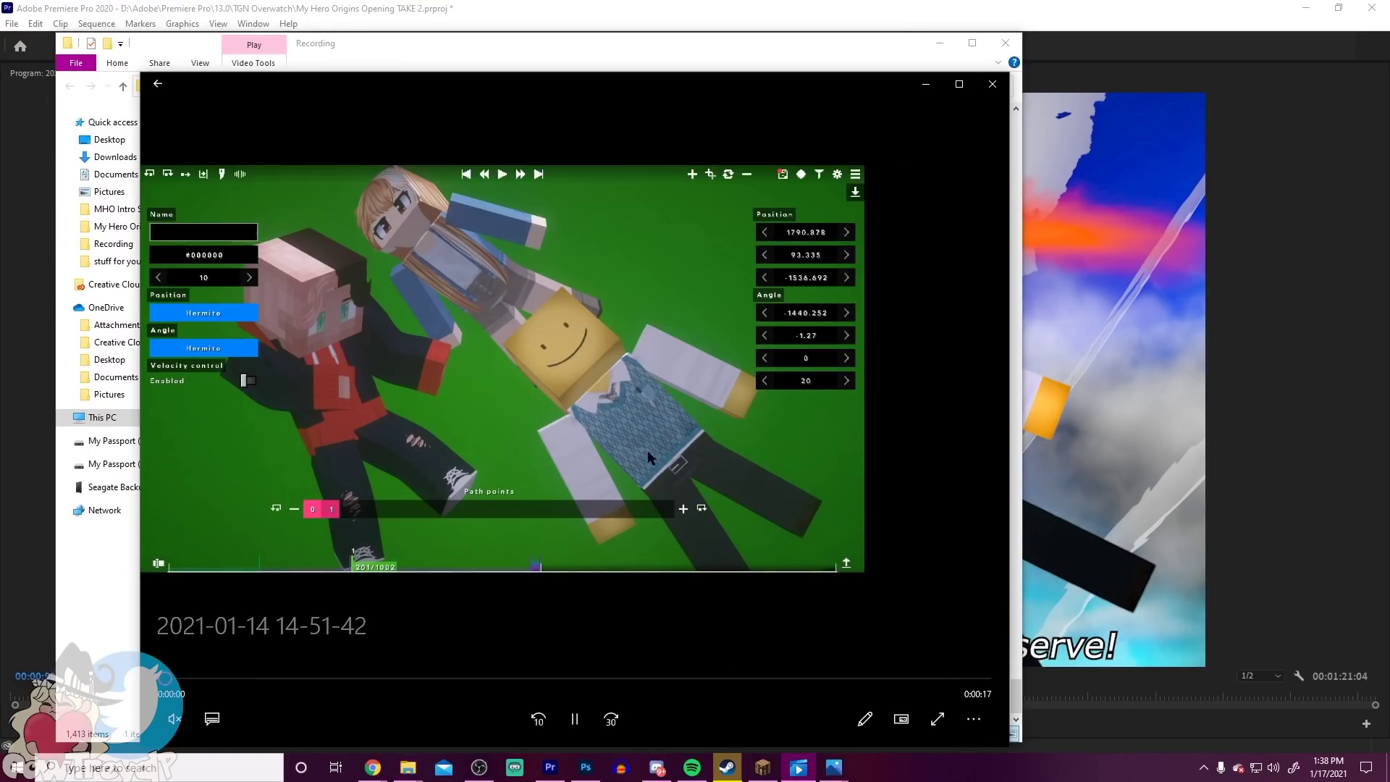
left_click(597, 339)
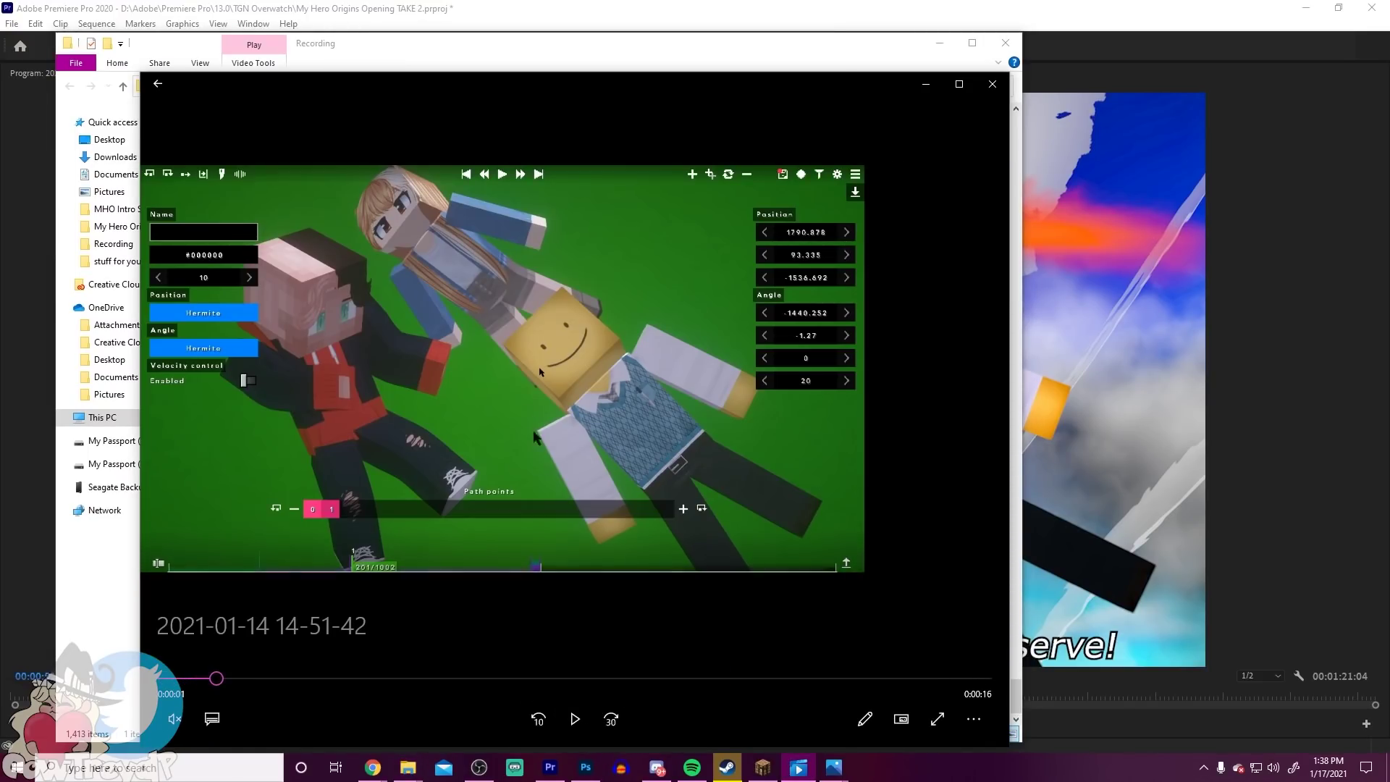
left_click(998, 410)
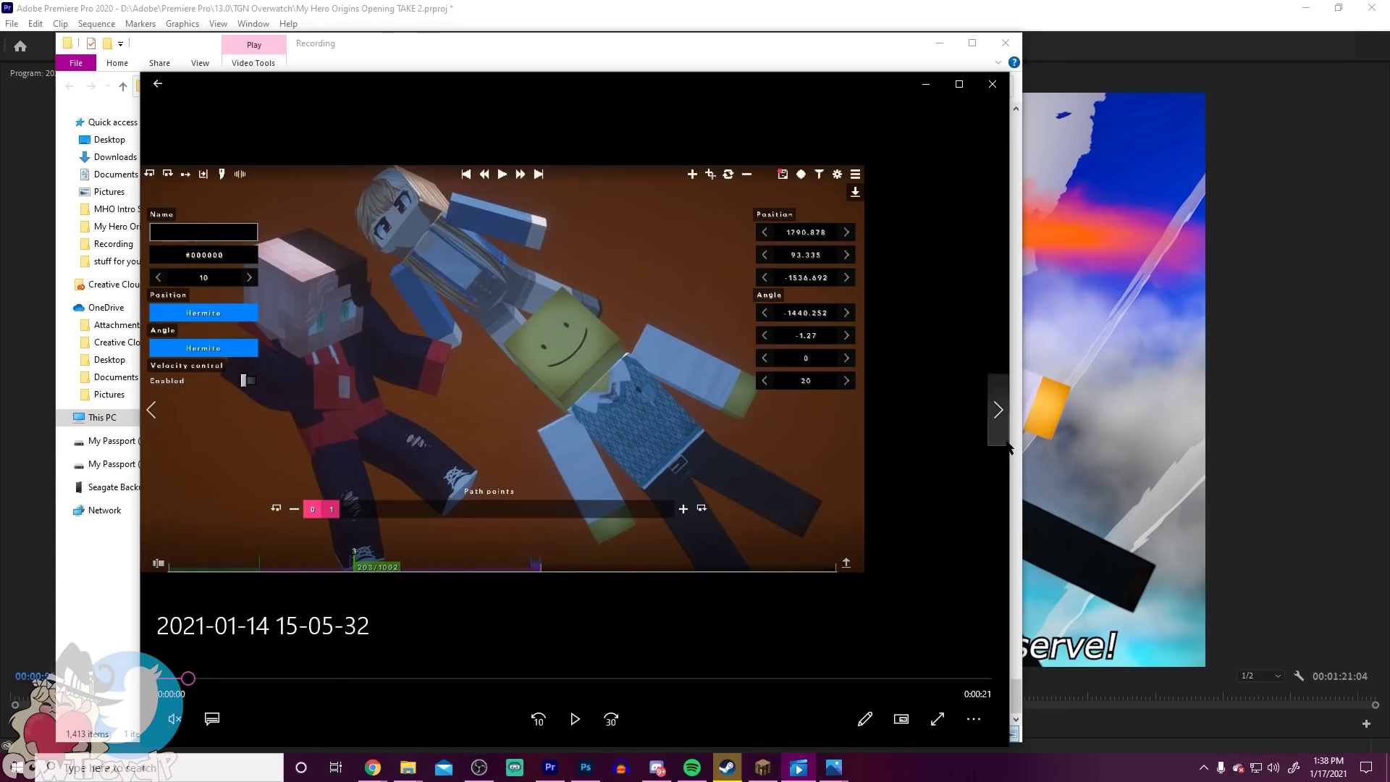
key("Right")
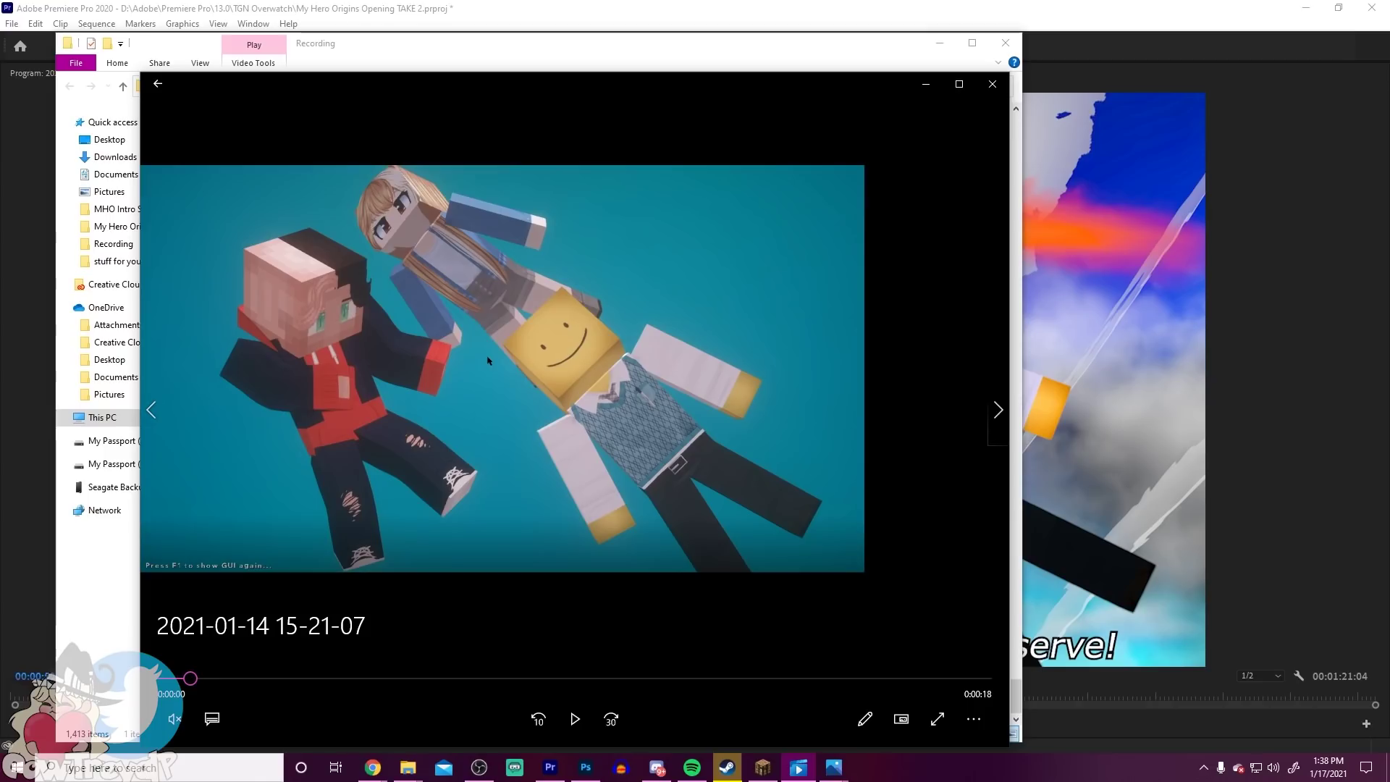
key("Right")
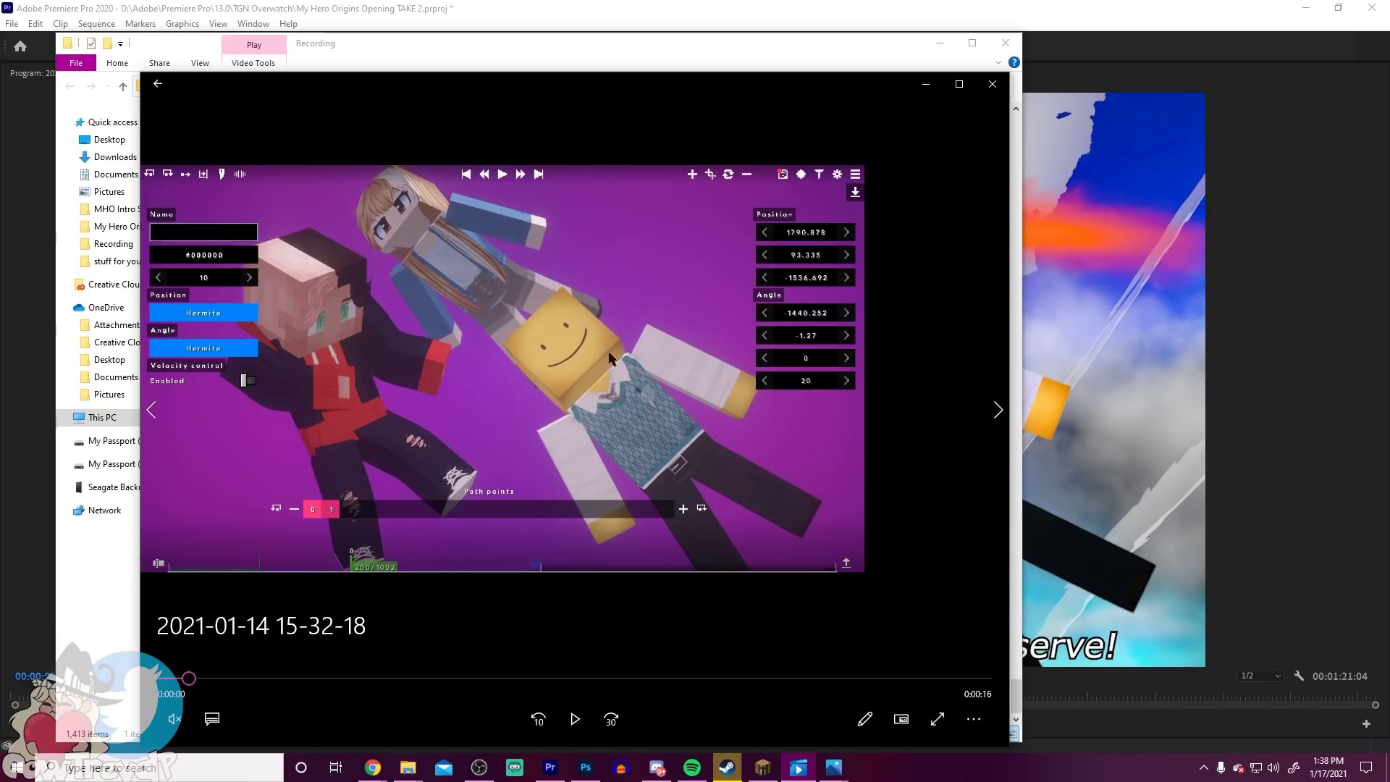
left_click(1000, 410)
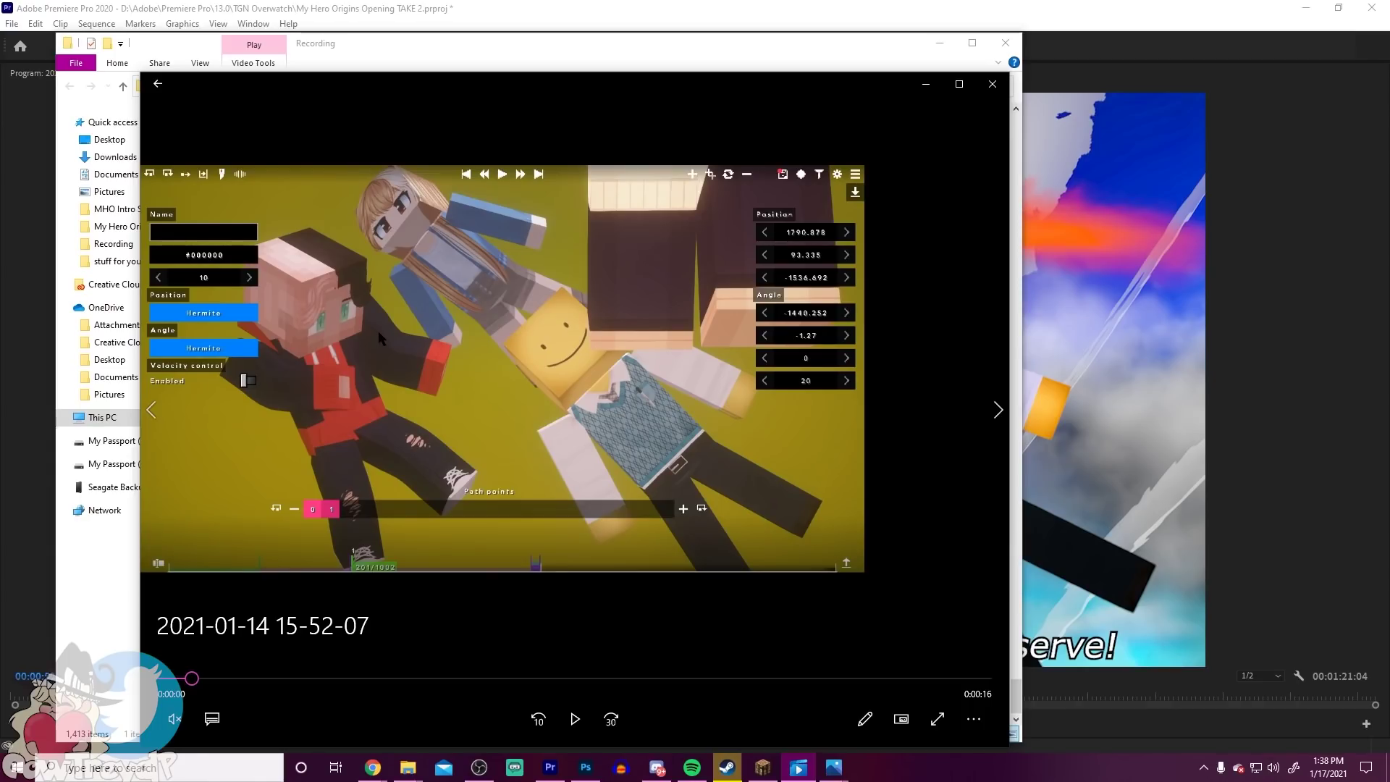
Step: Return to Premiere Pro and scrub through the falling character groups to the witch-hat trio captioned "Remember, Forever"
left_click(592, 8)
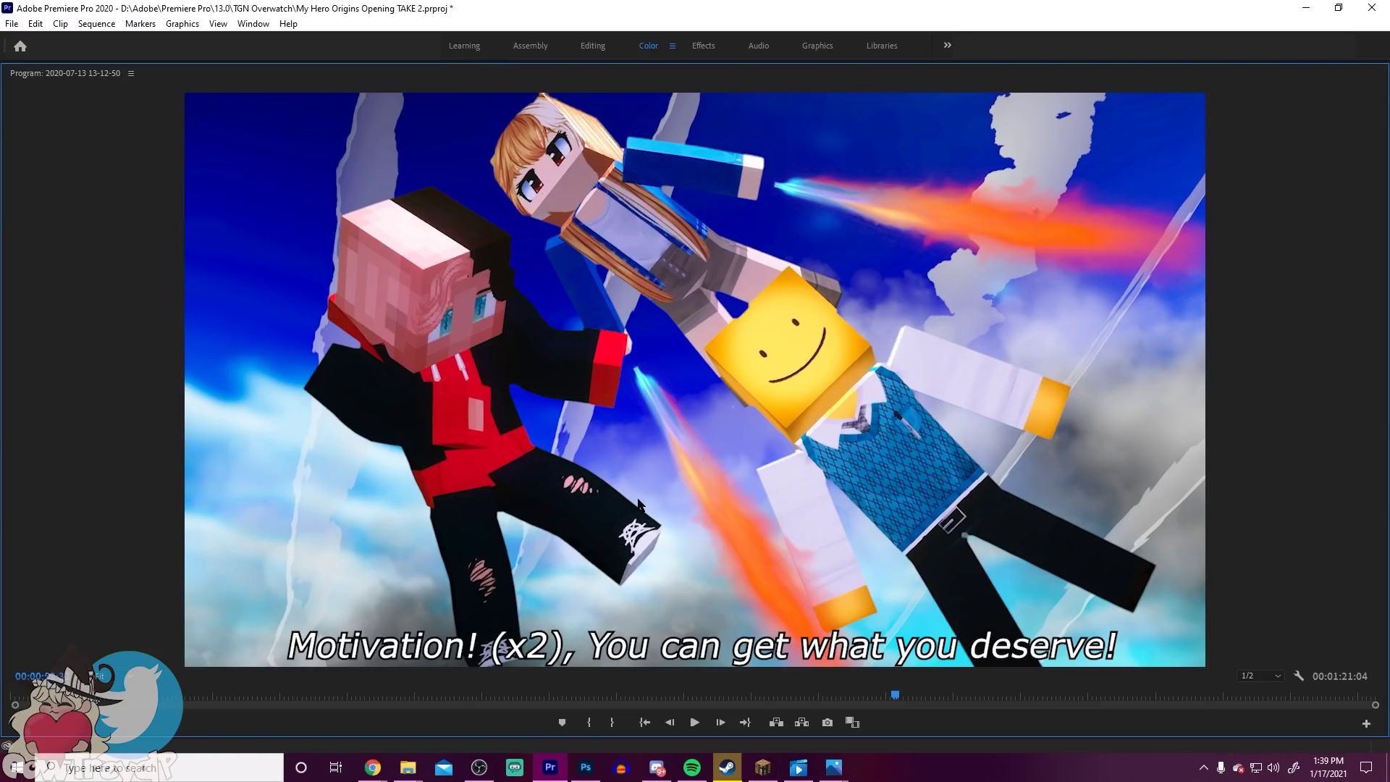
left_click_drag(896, 696, 904, 700)
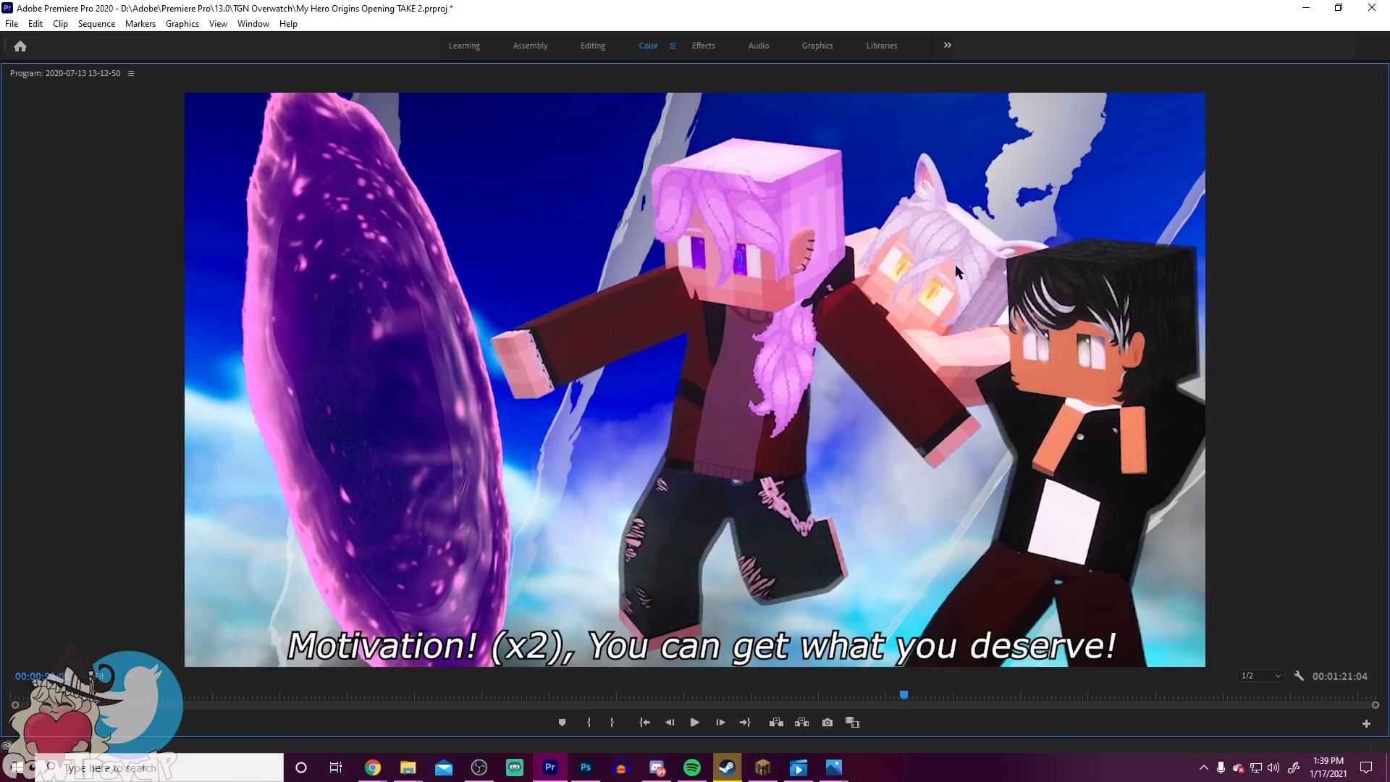
left_click_drag(905, 697, 996, 696)
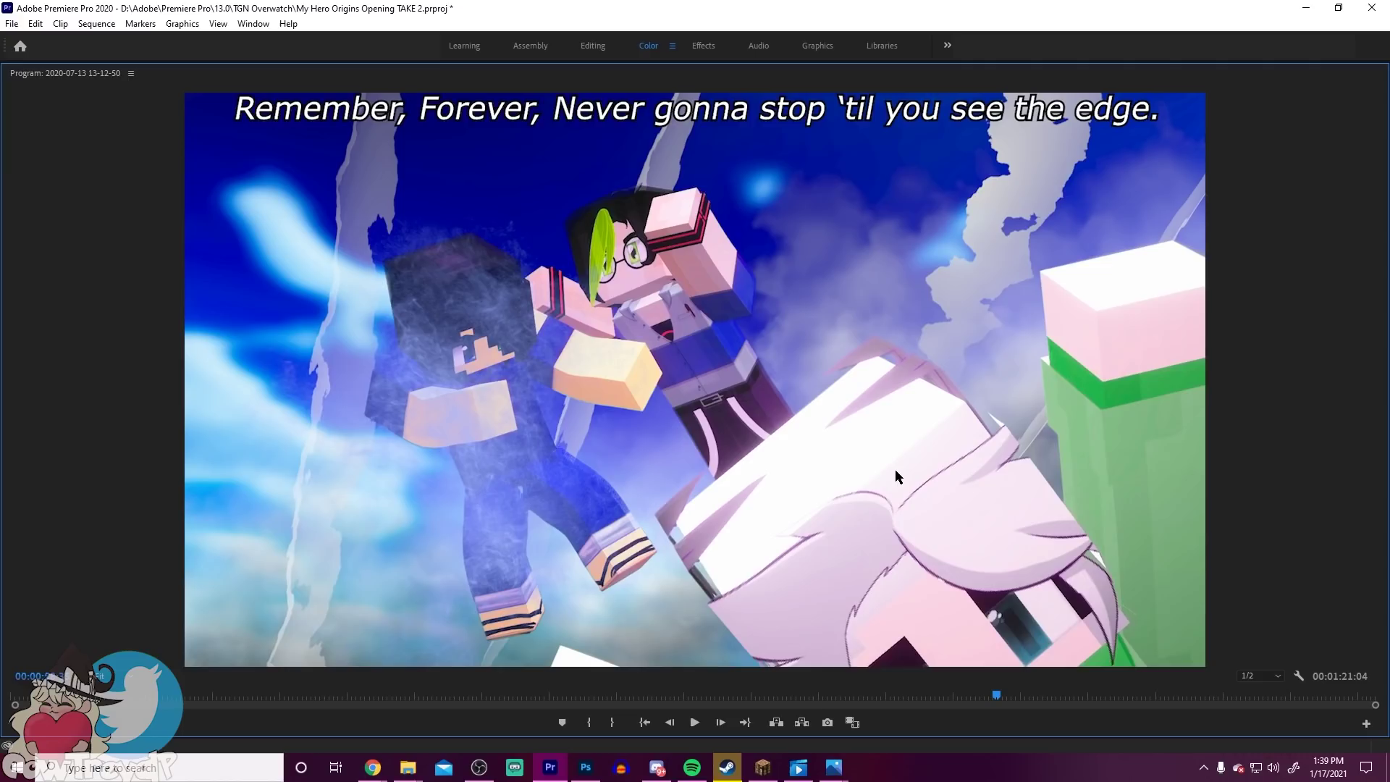
left_click_drag(986, 695, 961, 695)
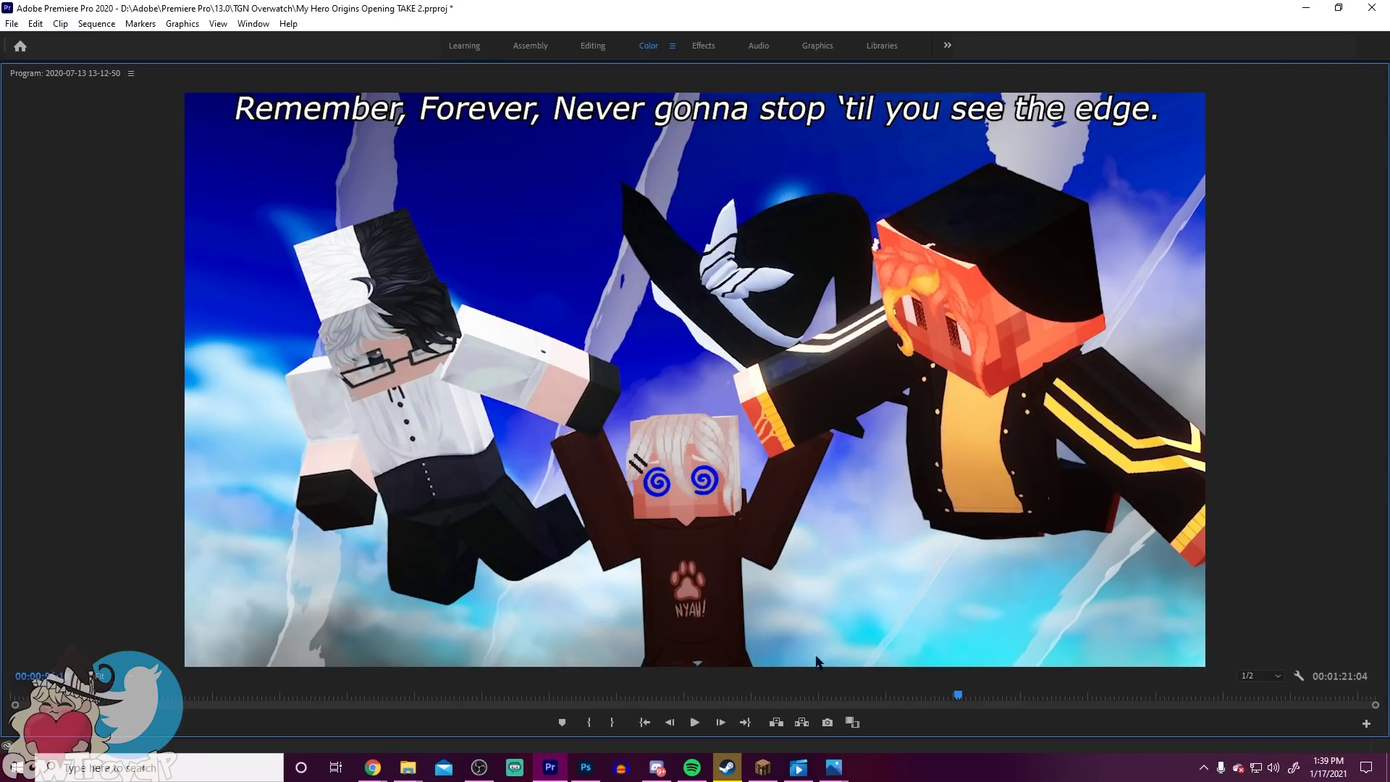
Step: Go back to the forest explosions, play them, and scrub forward to the three falling characters with the checkered skateboard
left_click_drag(890, 696, 813, 697)
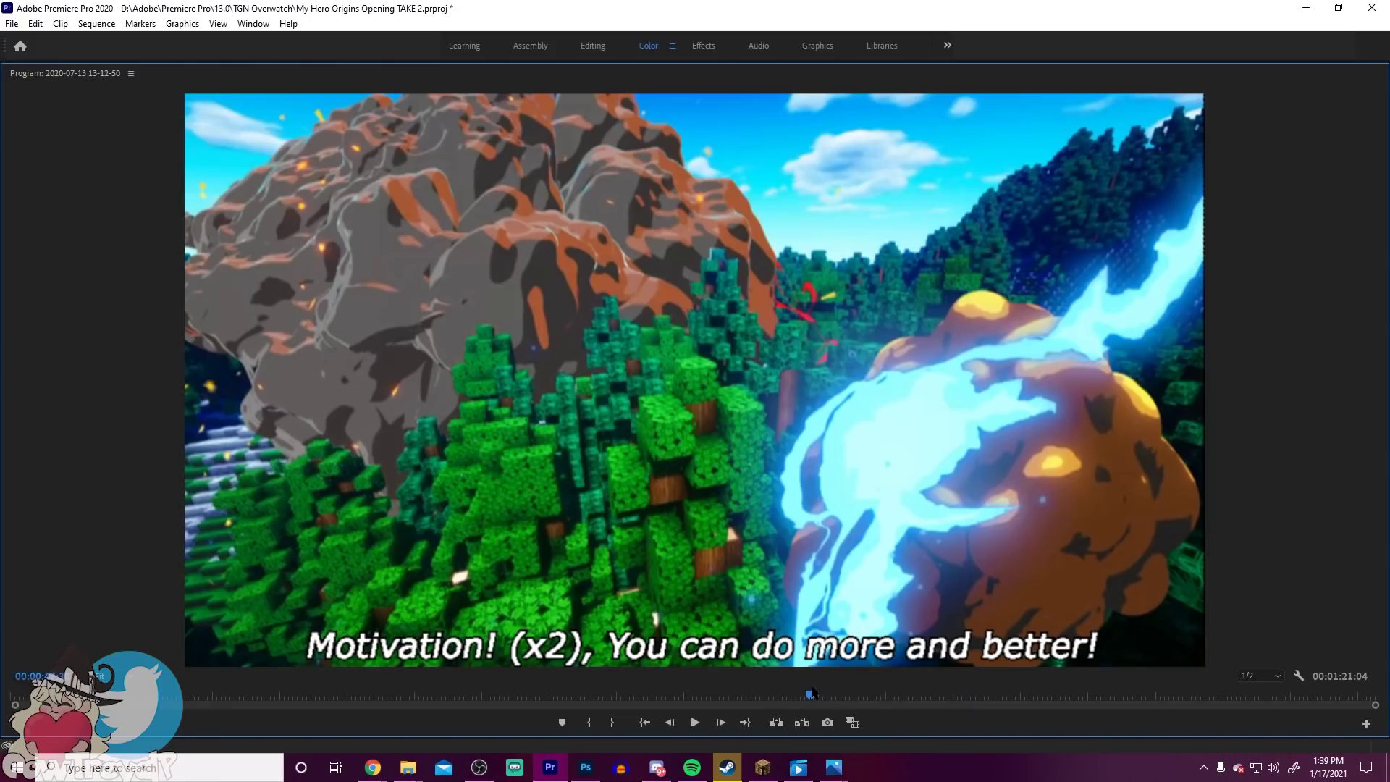
key("space")
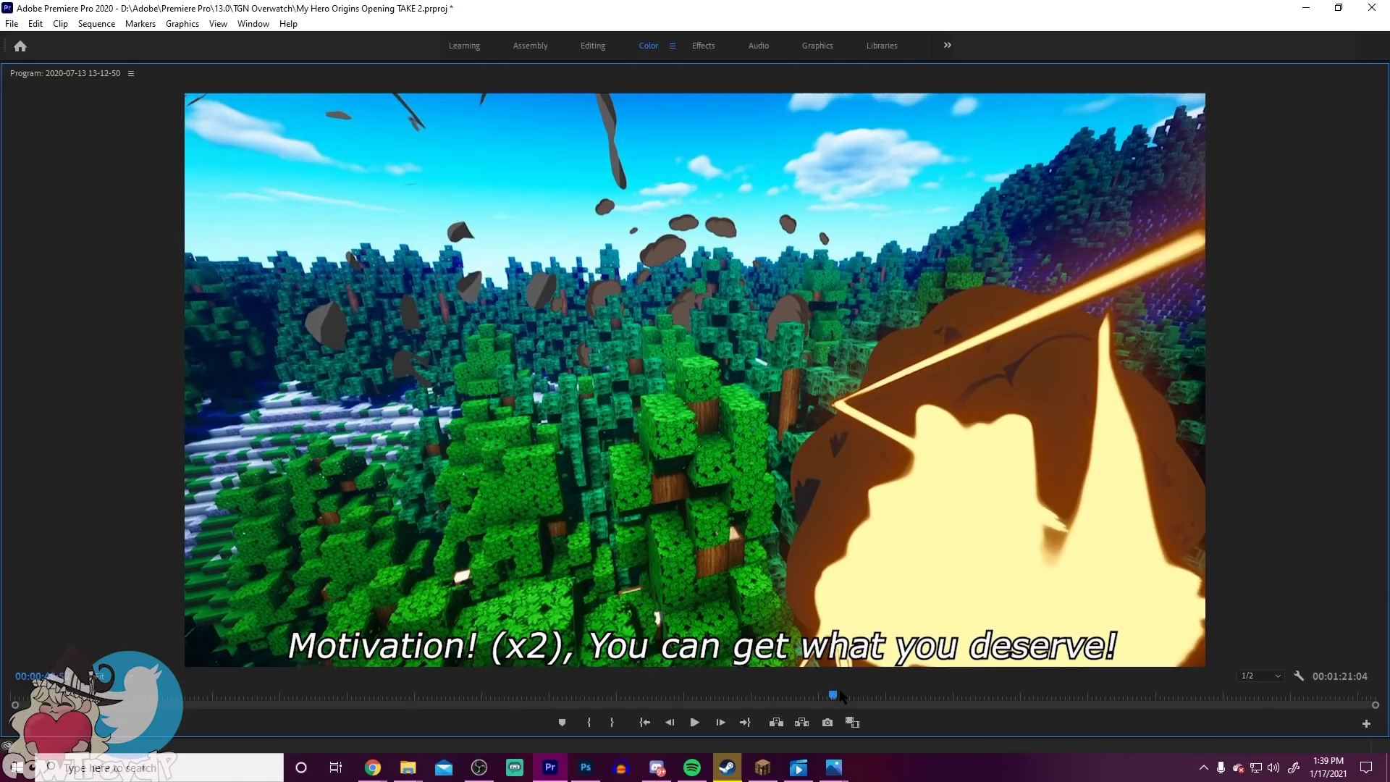
left_click_drag(853, 684, 984, 680)
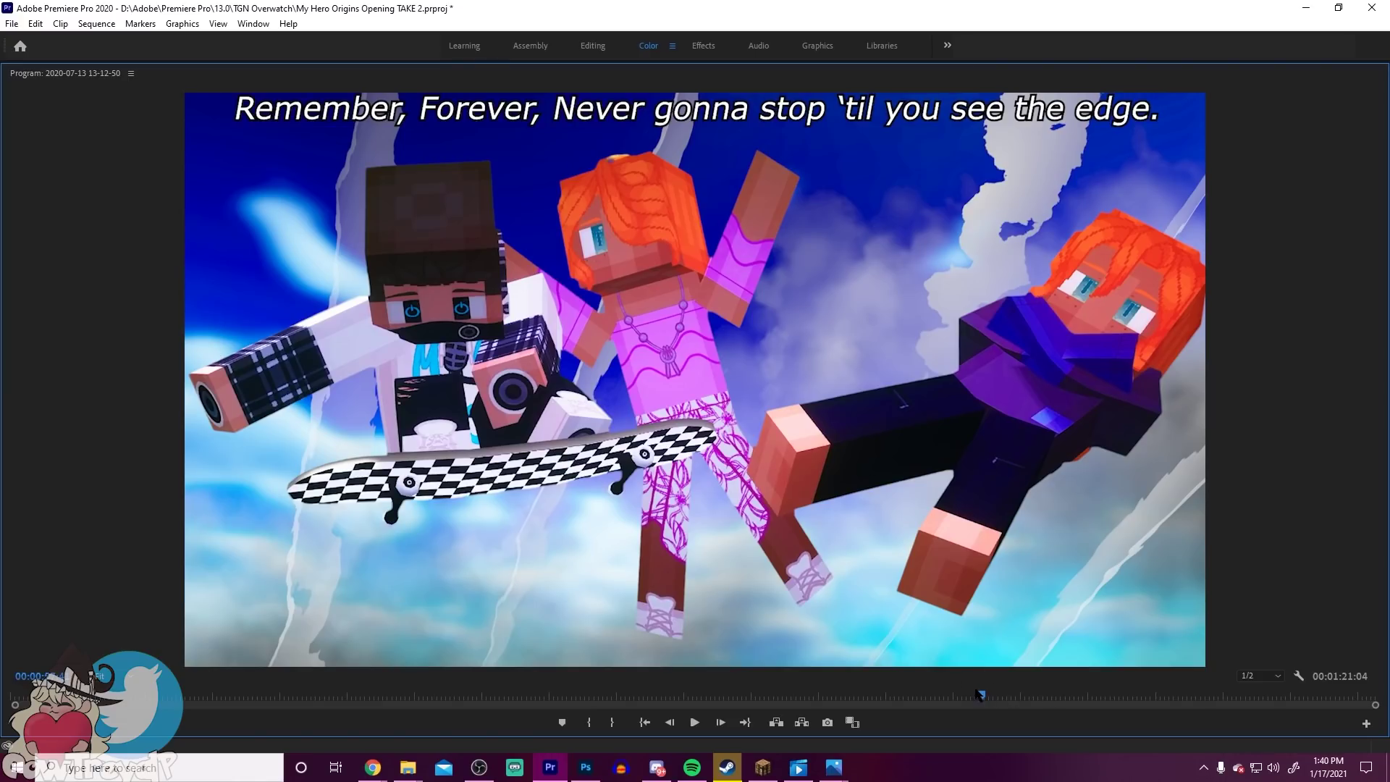
Step: Scrub through the falling groups captioned "As long as you have a breath..." and play into the "This is a Motivation Song!" shot
left_click_drag(983, 696, 1010, 695)
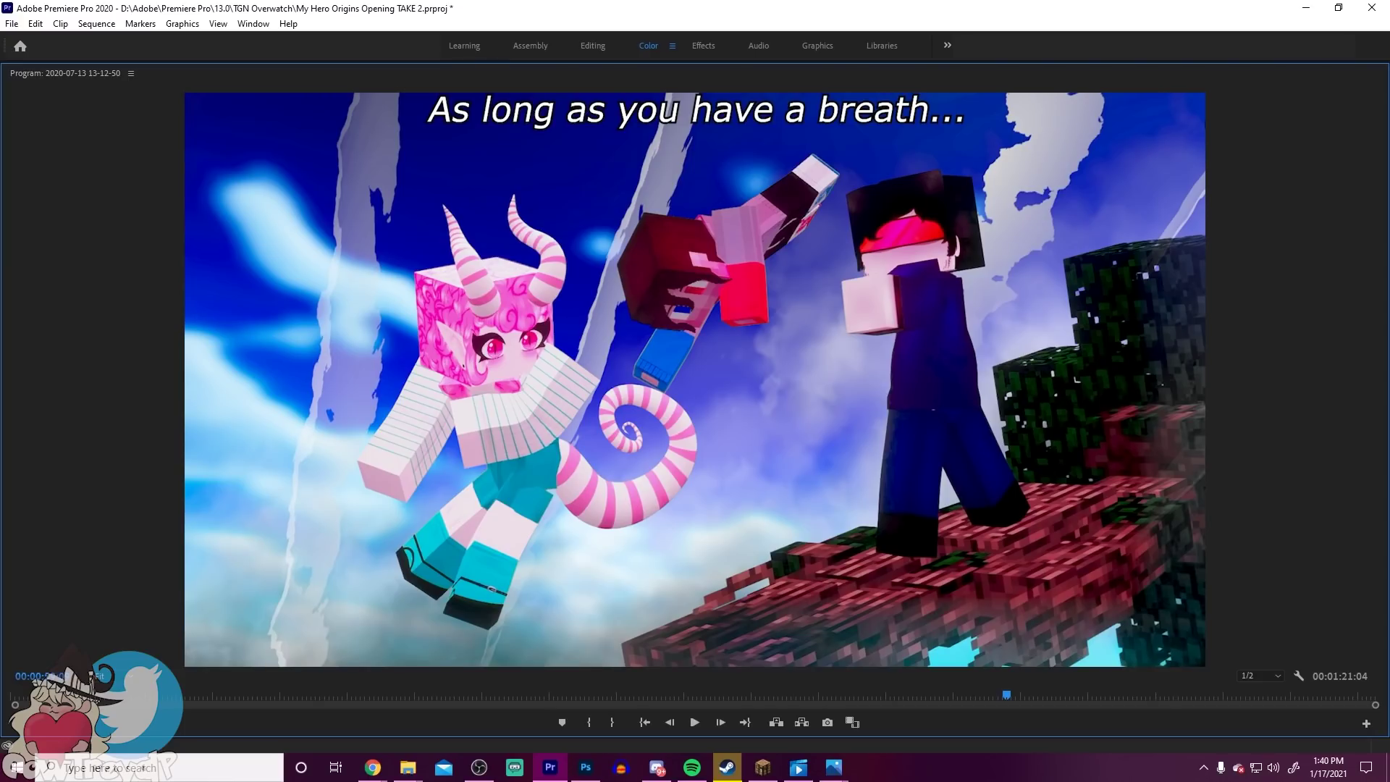
left_click_drag(1006, 697, 1034, 700)
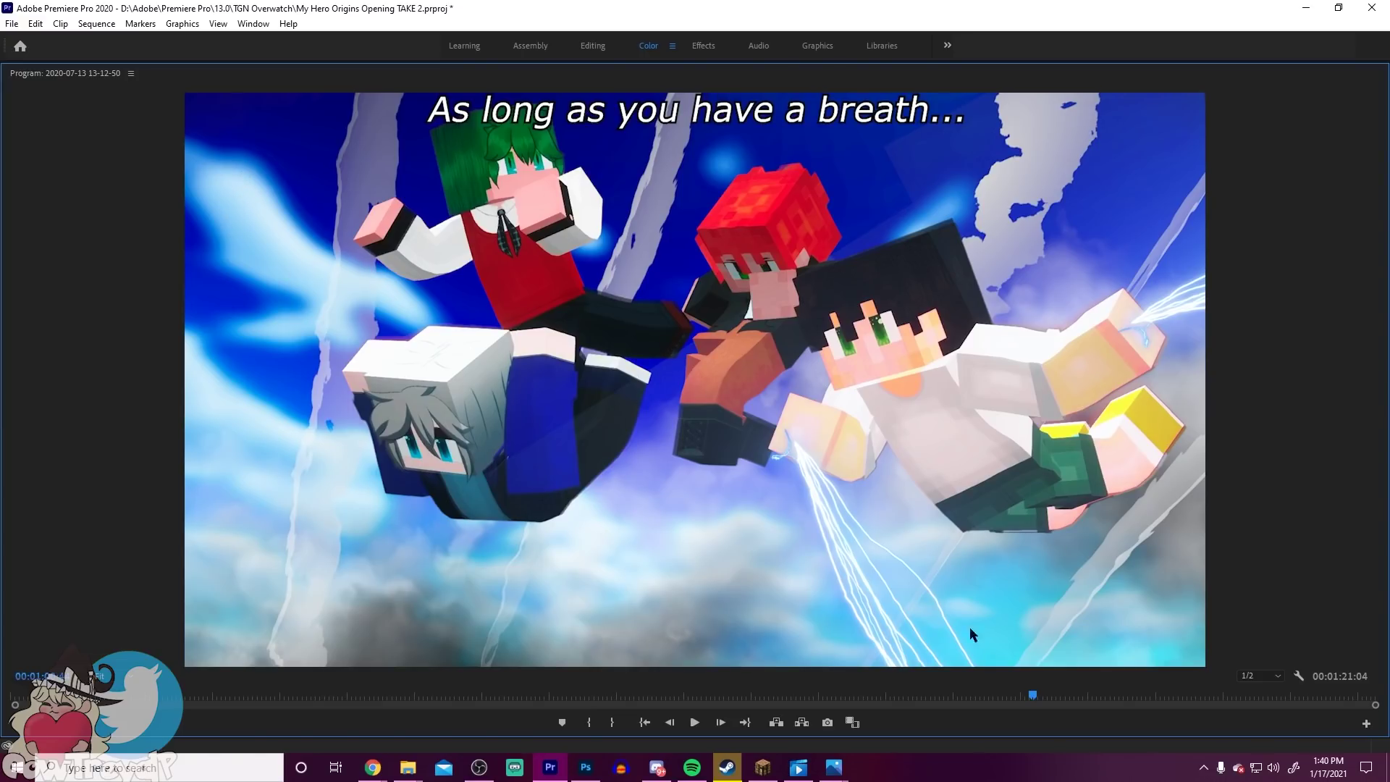
left_click_drag(1033, 695, 1091, 698)
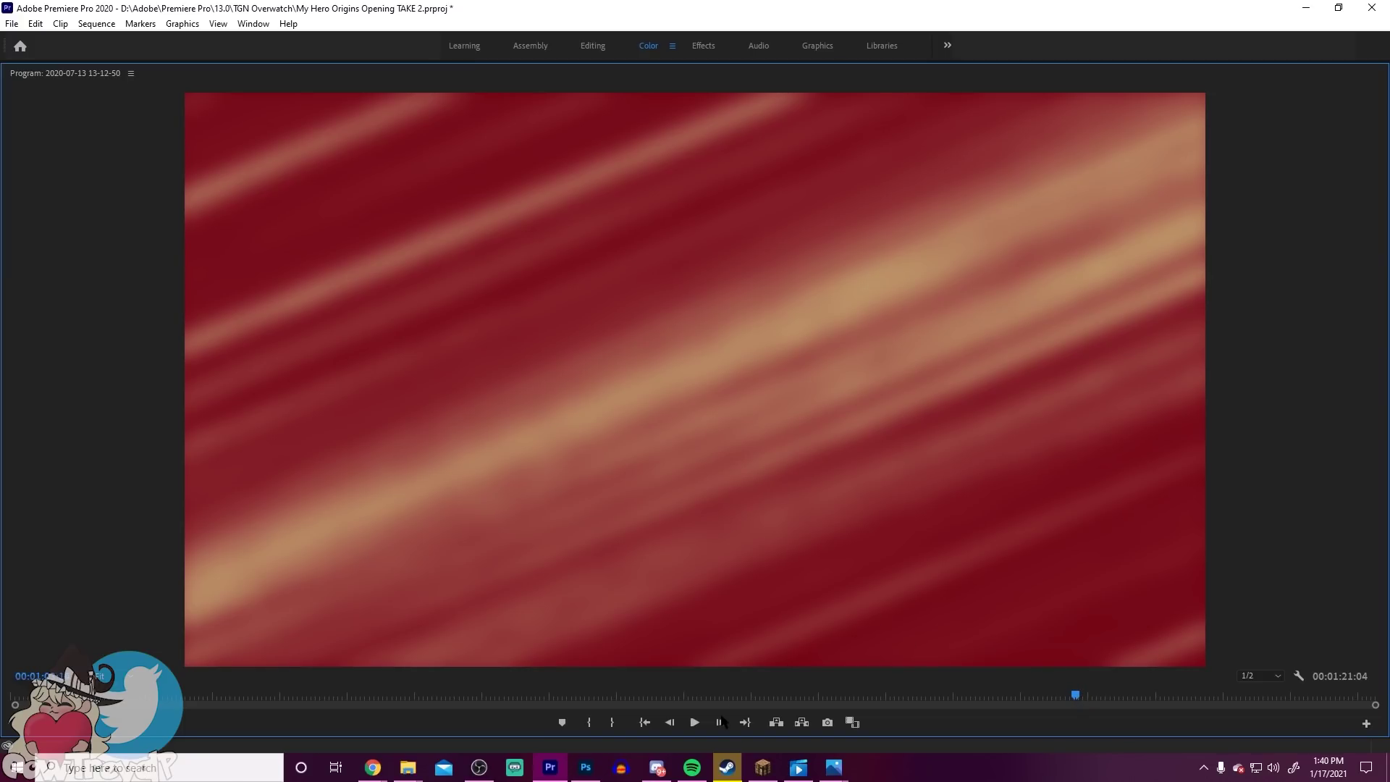
left_click(694, 723)
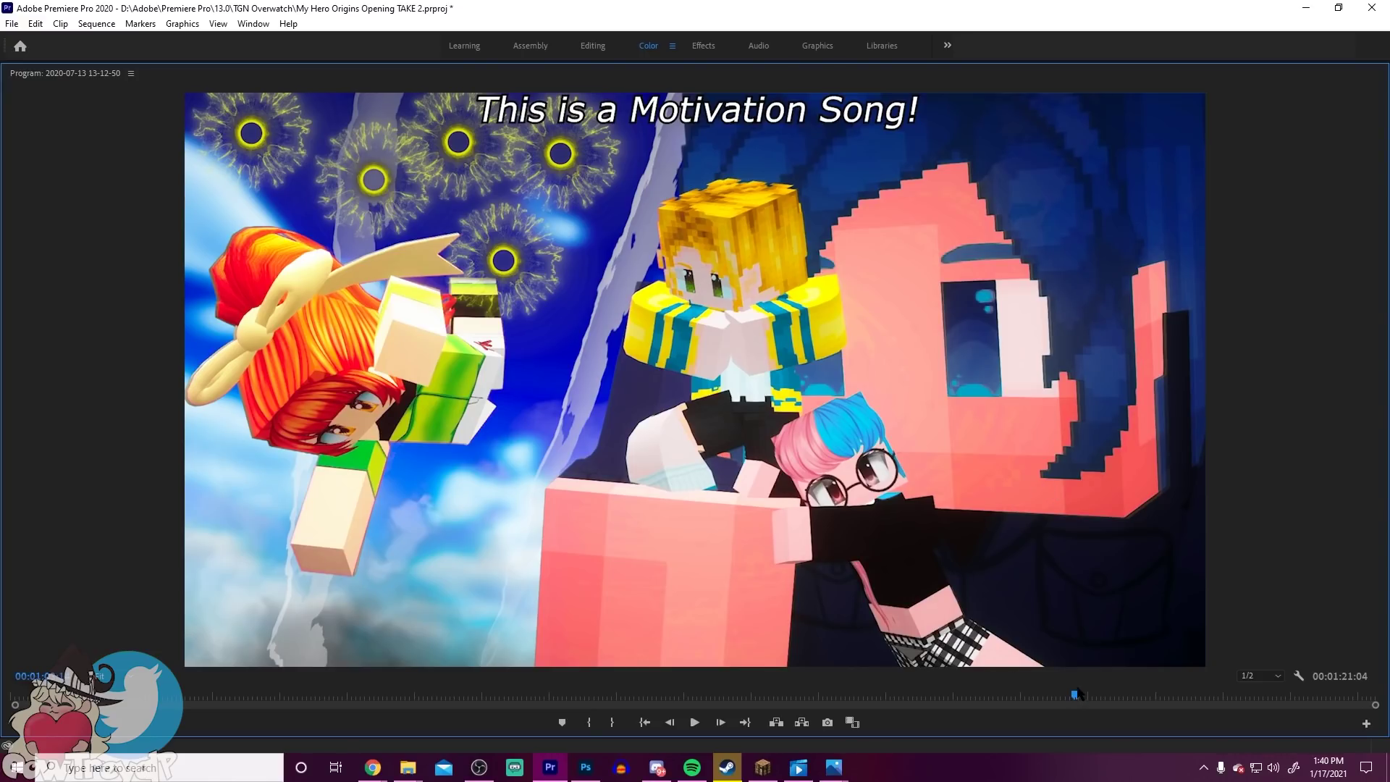
Step: Scrub through the sunset scenes, from the school gate and hedge group to the close shot of the teal-haired character at the gate
left_click_drag(1073, 692, 1099, 700)
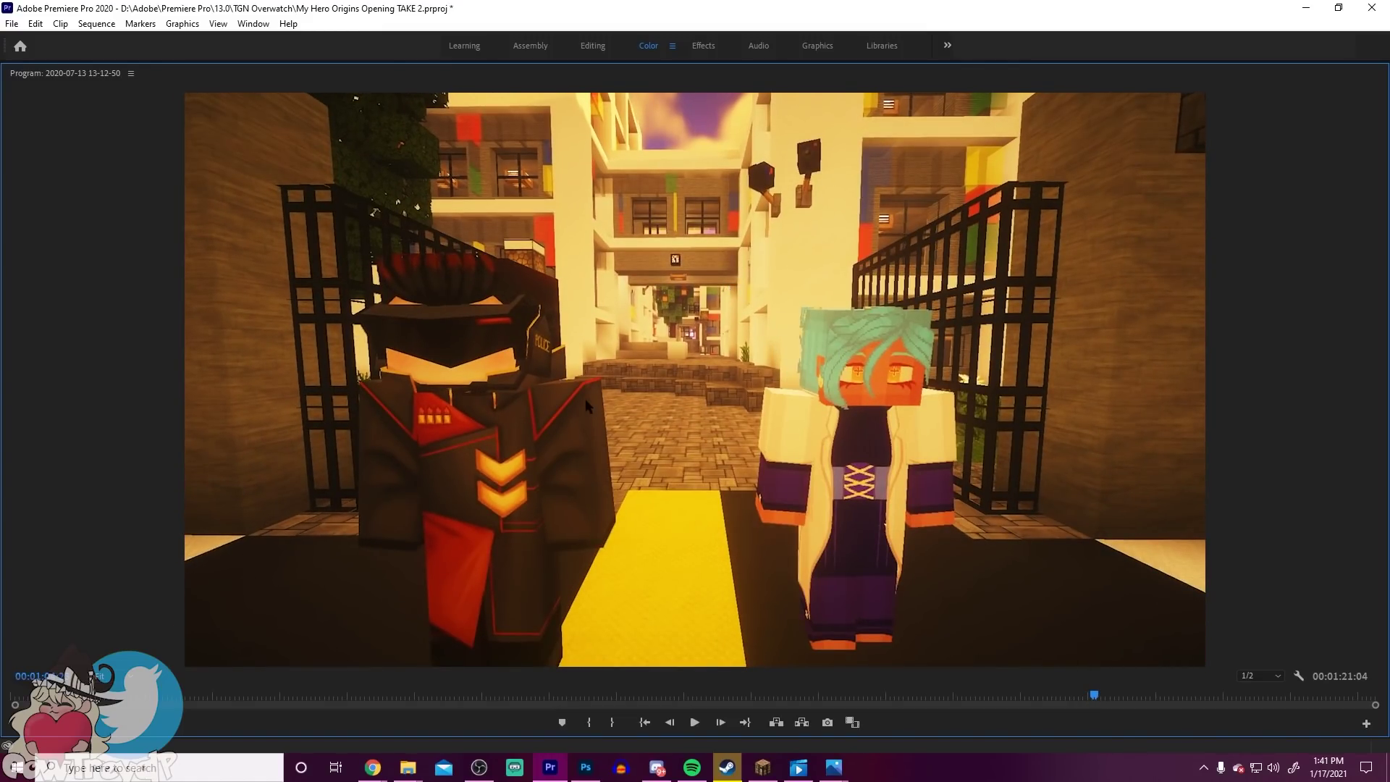
left_click_drag(1101, 700, 1110, 700)
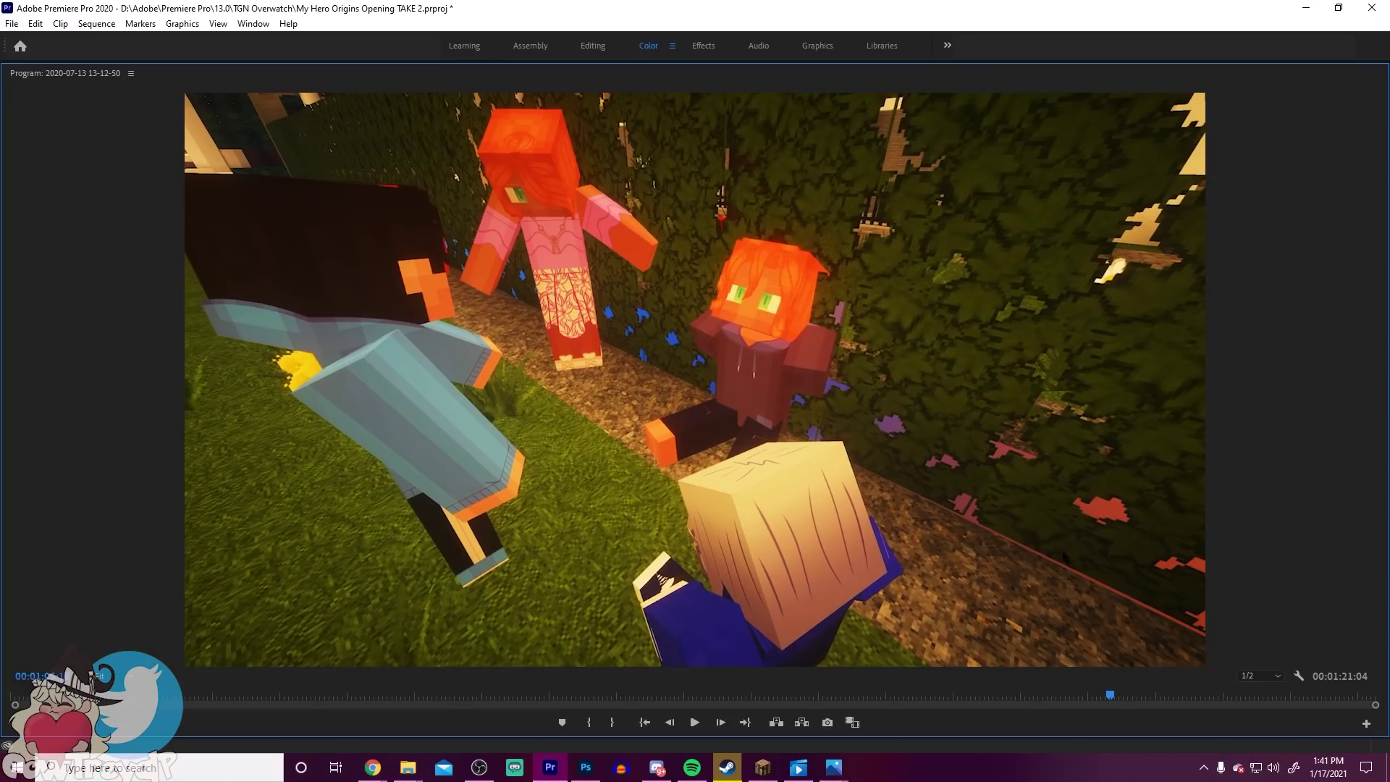
left_click_drag(1128, 699, 1239, 681)
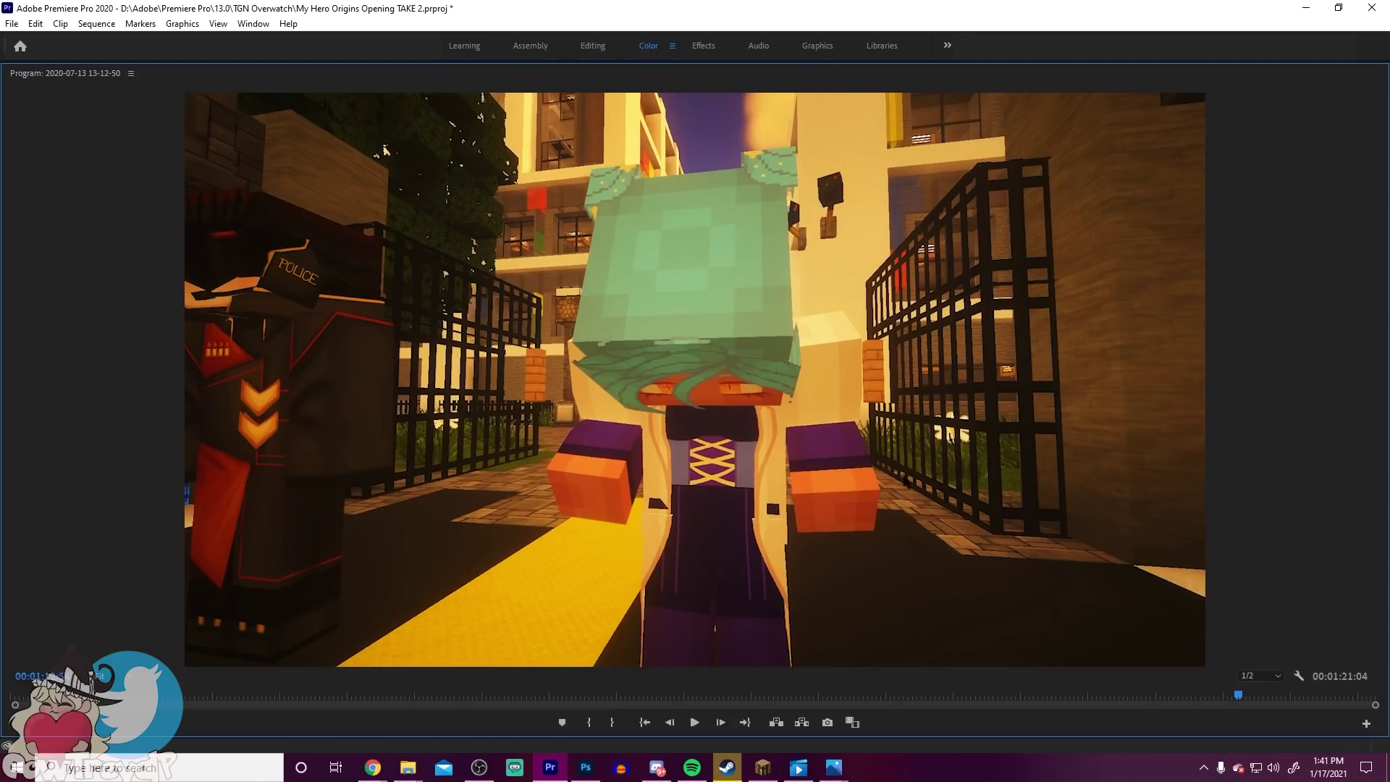
Step: Step backward frame by frame from the teal-haired character's bowed head to the upright standing pose
left_click(670, 722)
left_click(670, 722)
left_click(670, 723)
left_click(670, 723)
left_click(670, 723)
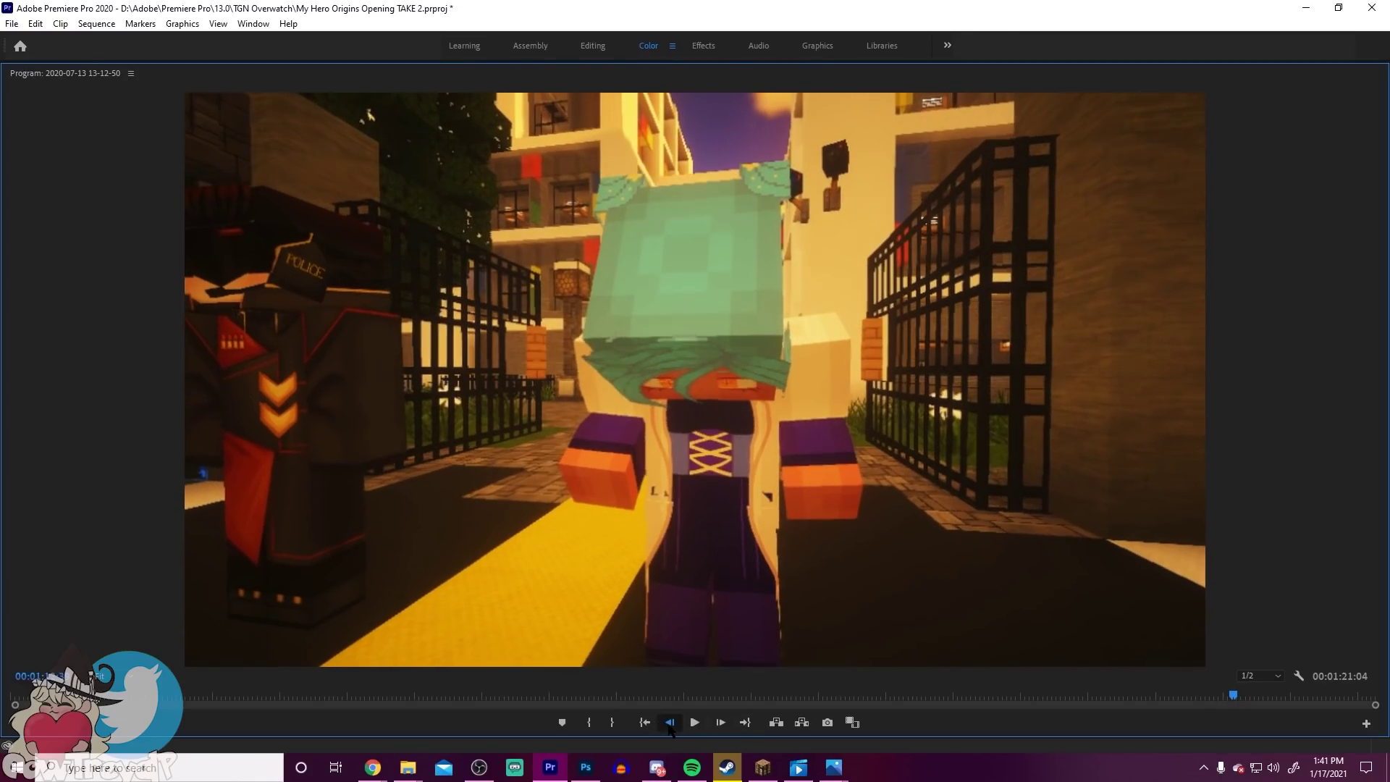
left_click(670, 723)
left_click(670, 723)
left_click(669, 723)
left_click(670, 723)
left_click(670, 722)
left_click(670, 724)
left_click(670, 724)
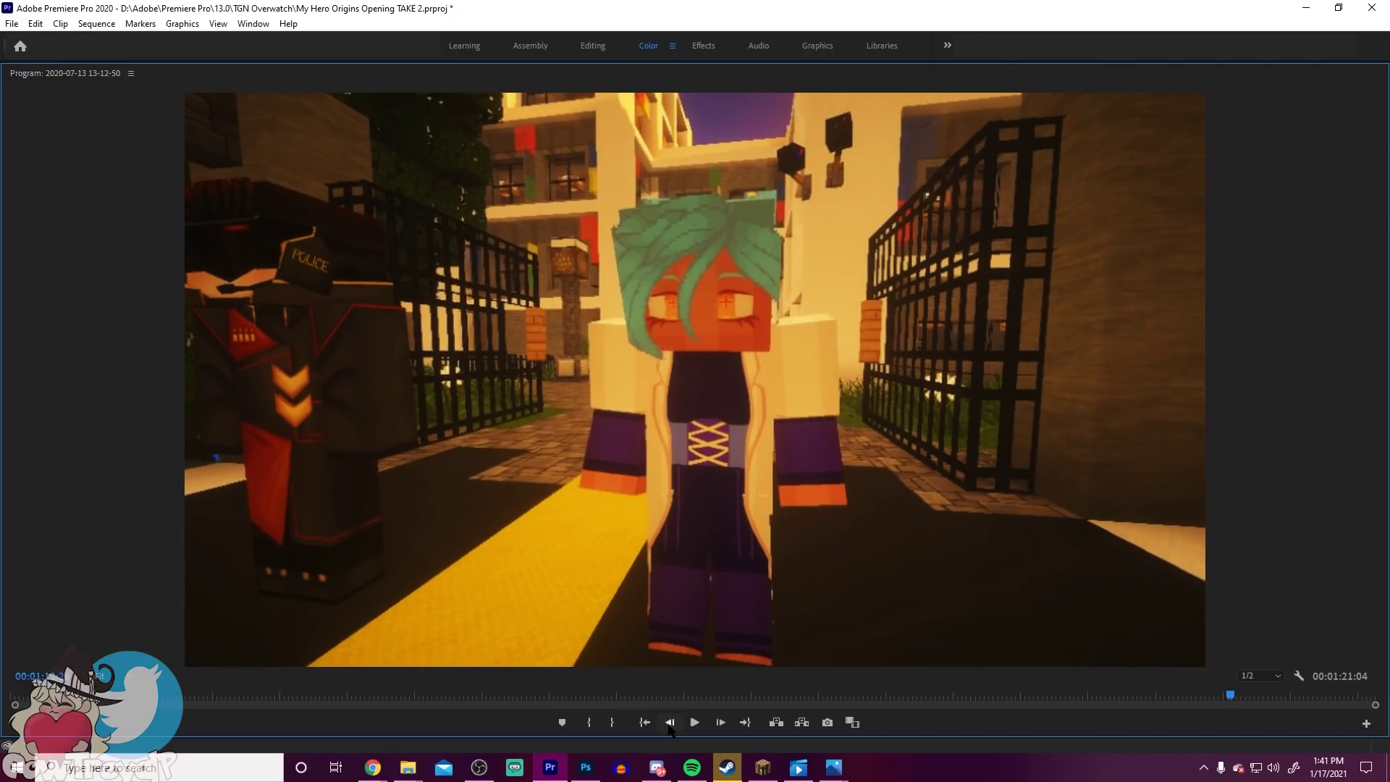
left_click(670, 724)
Step: Step forward frame by frame through the teal-haired character's bow to the pose with one arm raised
left_click(726, 724)
left_click(725, 724)
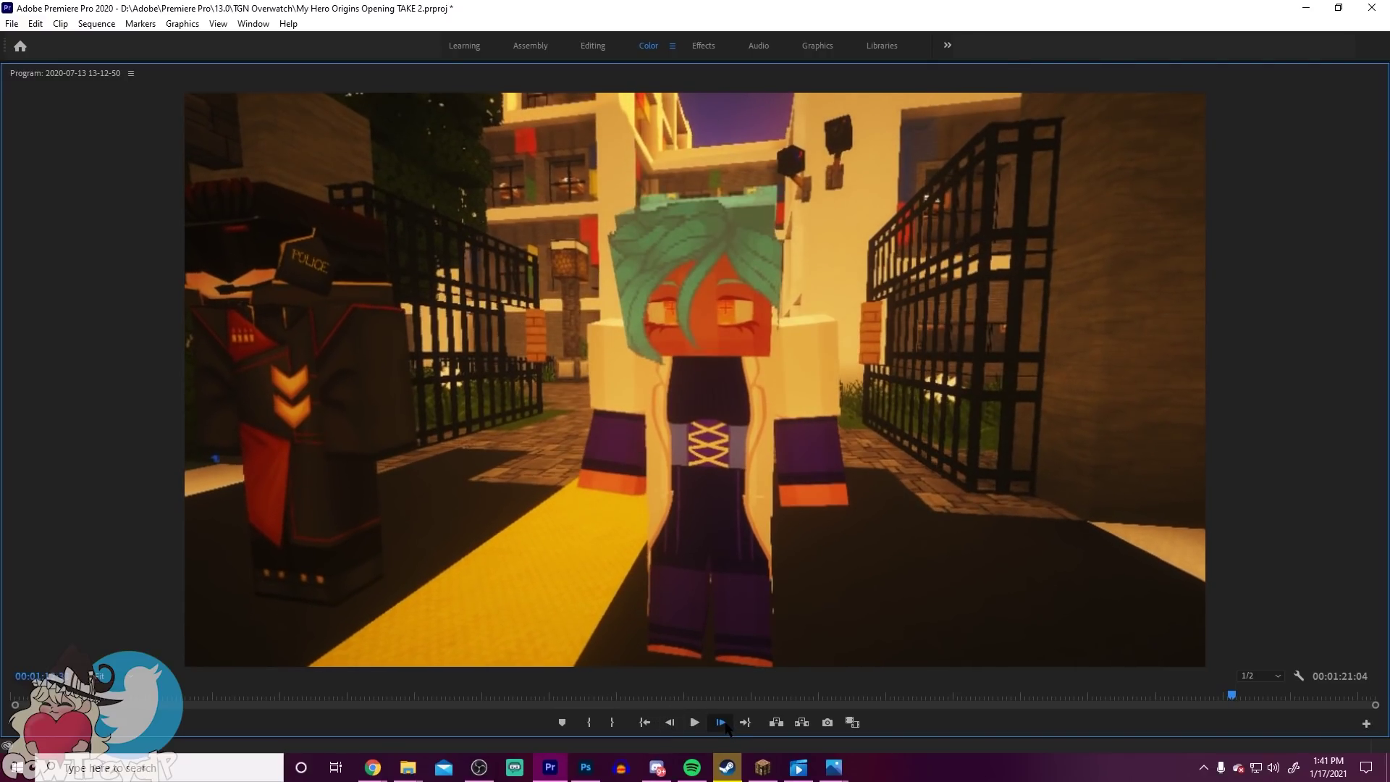
left_click(726, 725)
left_click(726, 725)
left_click(726, 724)
left_click(726, 724)
left_click(726, 724)
left_click(726, 724)
left_click(726, 725)
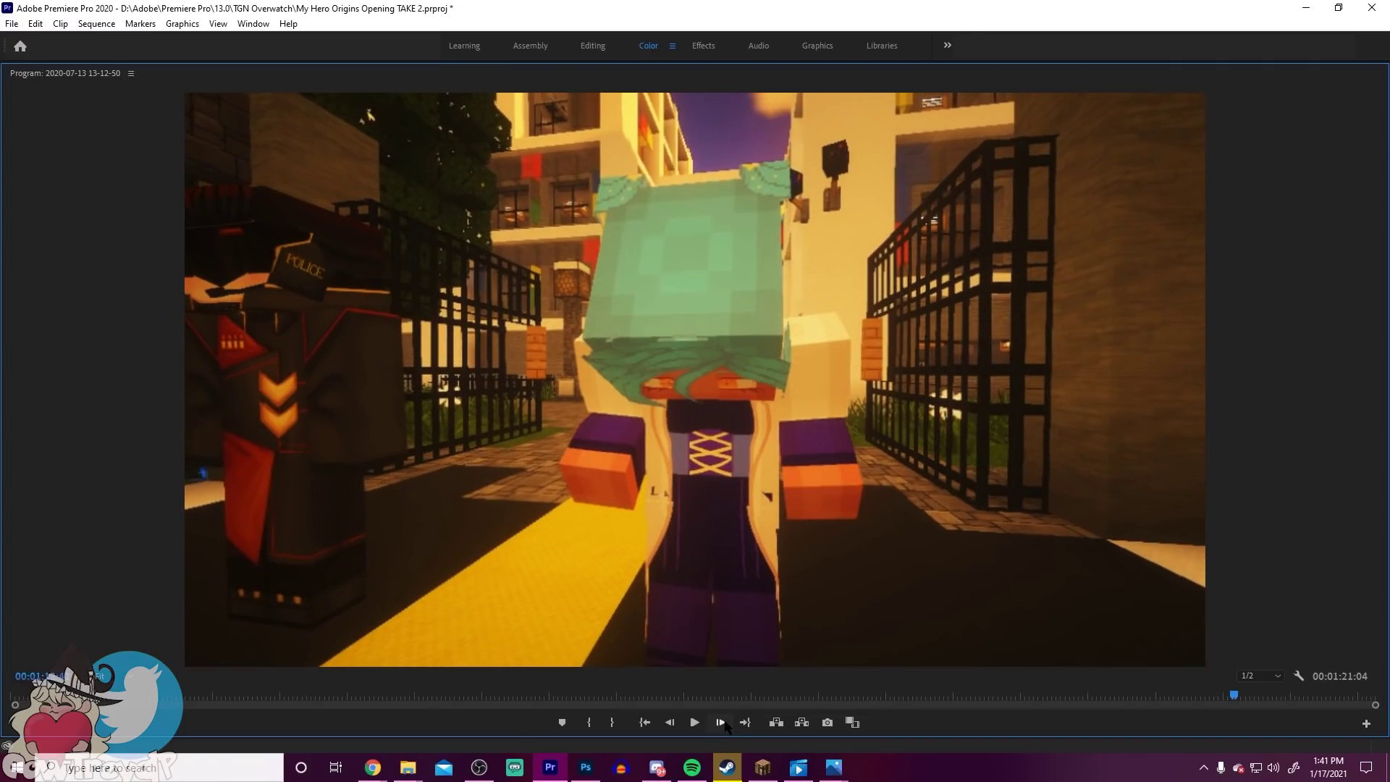
left_click(726, 724)
left_click(725, 724)
left_click(726, 724)
left_click(726, 724)
left_click(725, 724)
left_click(725, 724)
left_click(725, 724)
left_click(725, 724)
left_click(726, 724)
left_click(726, 724)
left_click(725, 724)
left_click(726, 725)
left_click(726, 725)
left_click(726, 725)
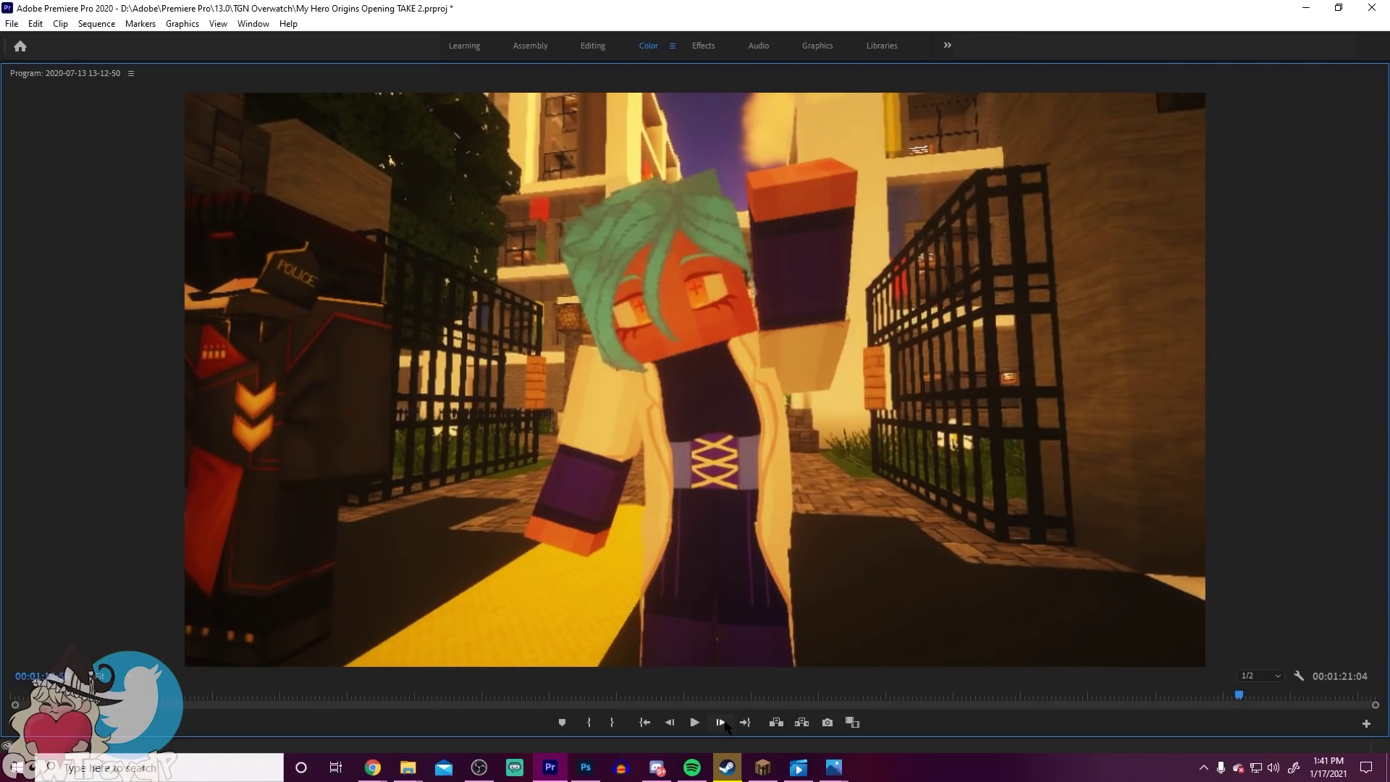
key("Right")
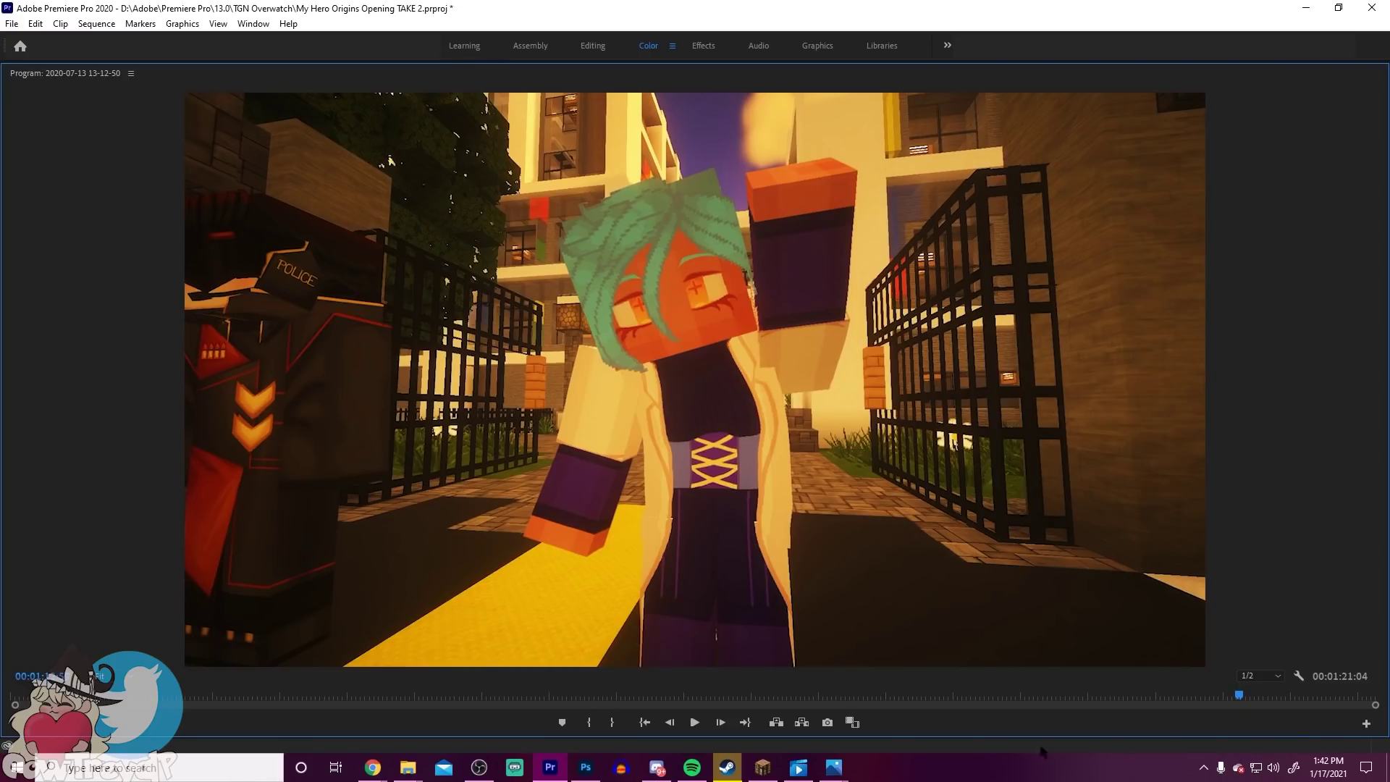
Step: Scrub past the wide sunset shot of the school grounds to the final "My Hero Origins" logo
left_click_drag(1241, 697, 1269, 701)
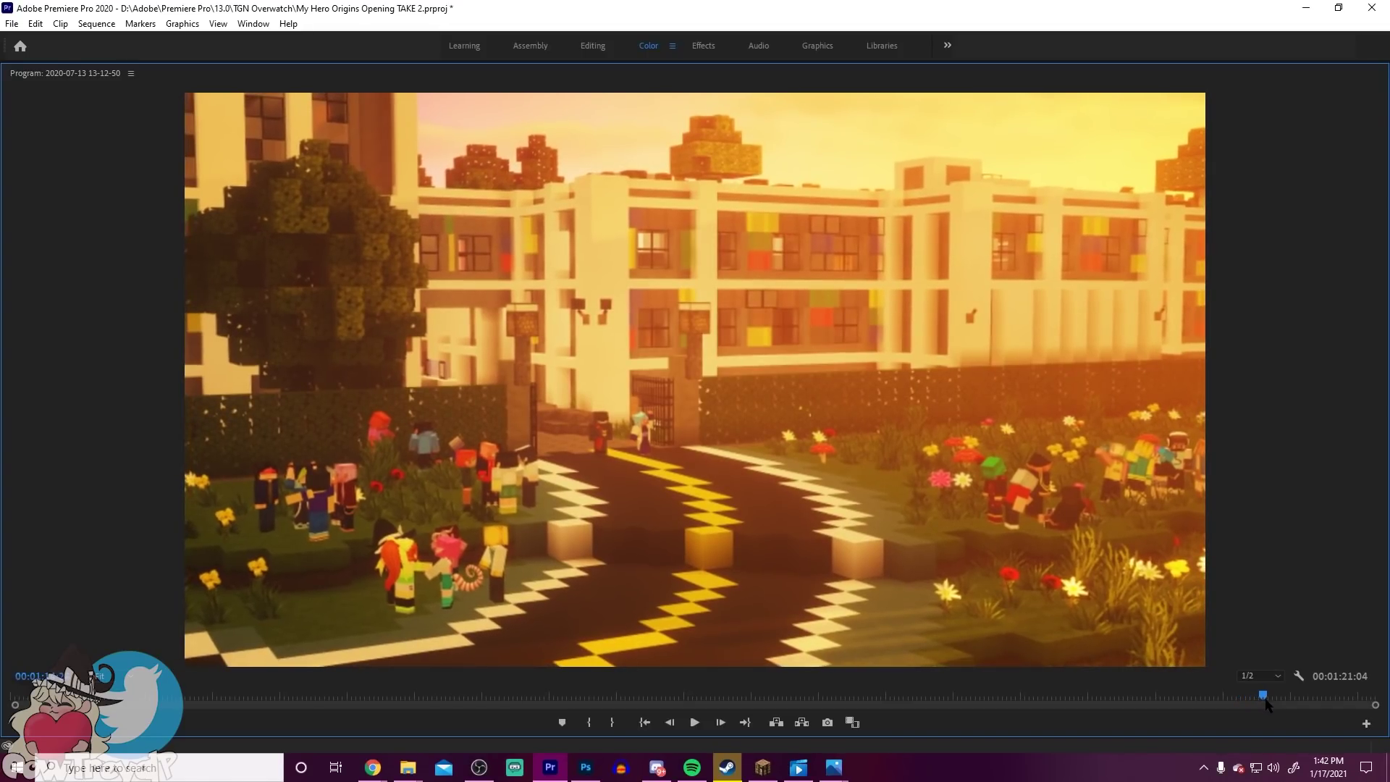
left_click_drag(1269, 701, 1273, 699)
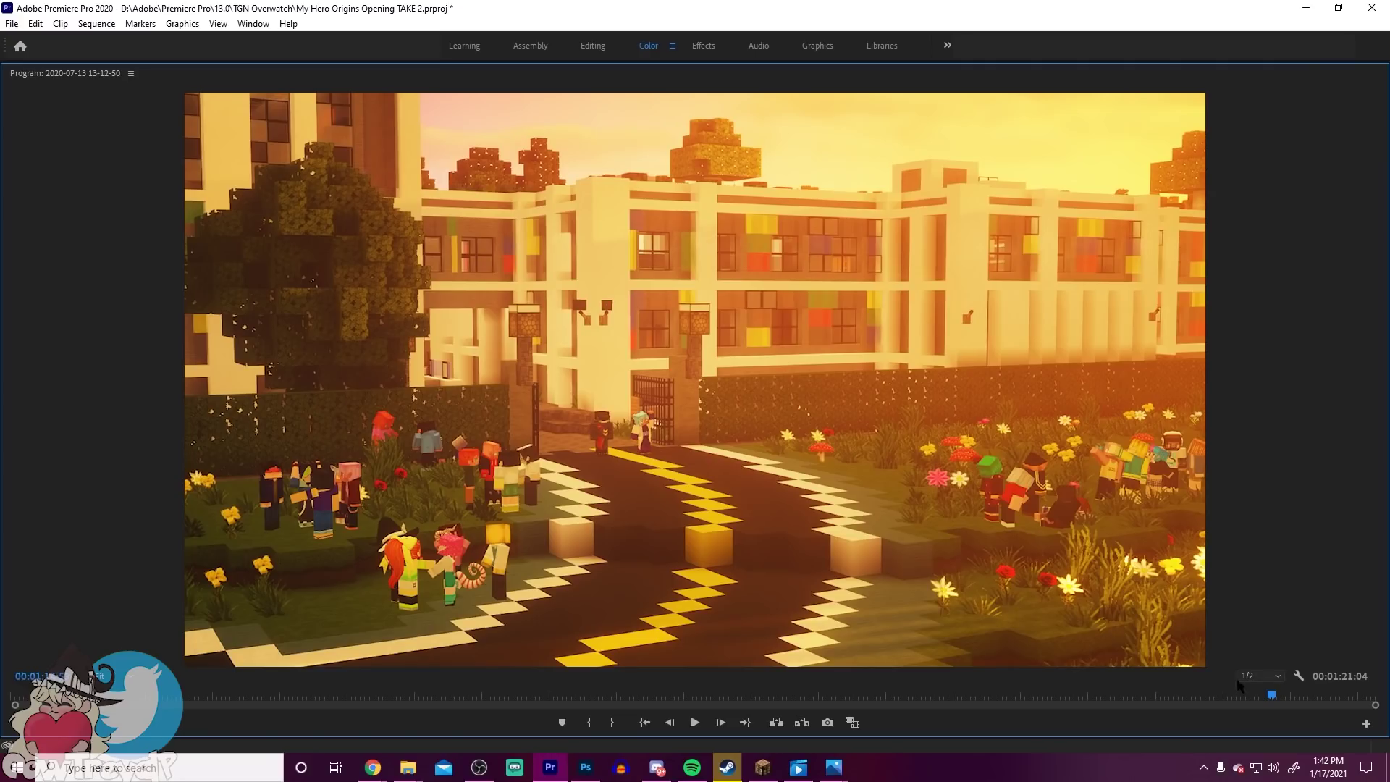
left_click(1274, 699)
left_click_drag(1277, 700, 1334, 701)
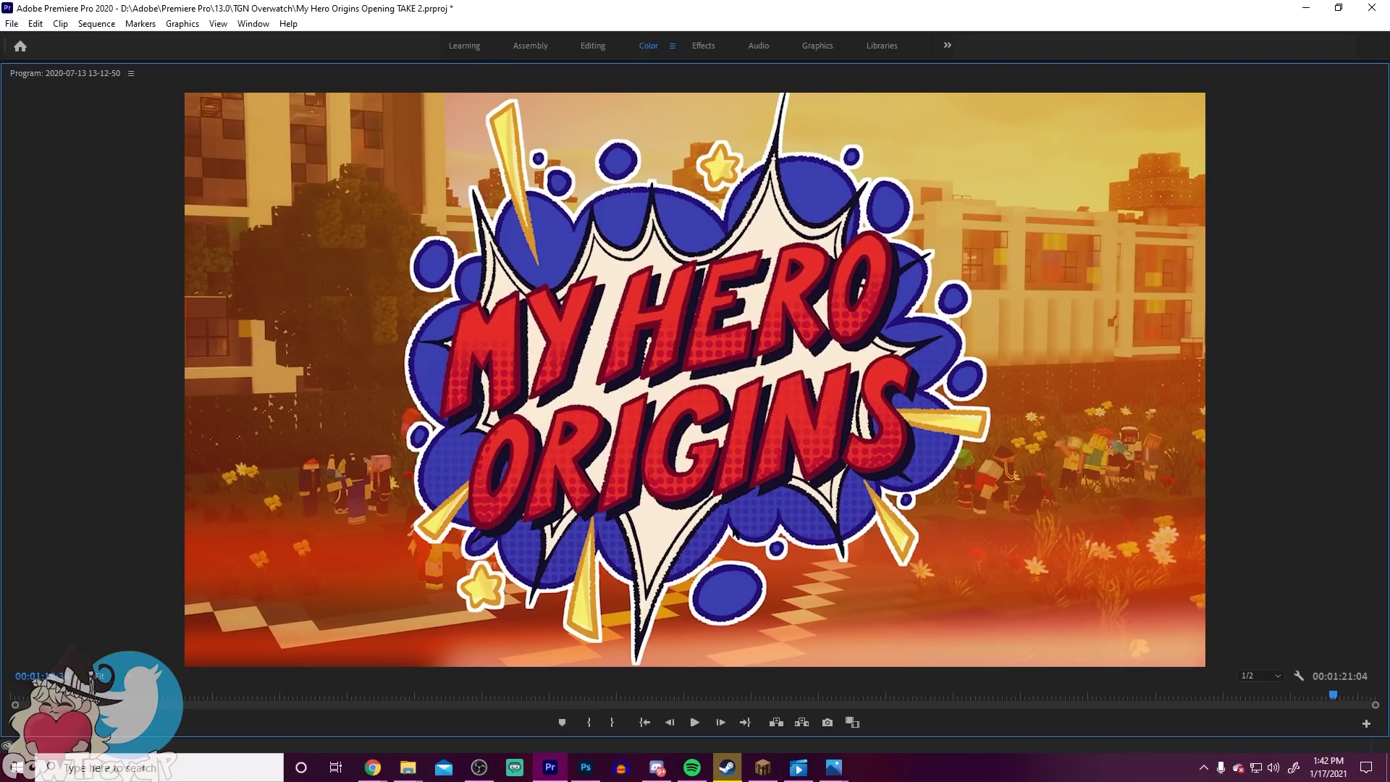
Step: Restore the multi-panel layout, zoom the timeline out, and inspect the comic-page scenes at 00:00:31:26 and from 00:00:27:05 to 00:00:27:08
double_click(69, 74)
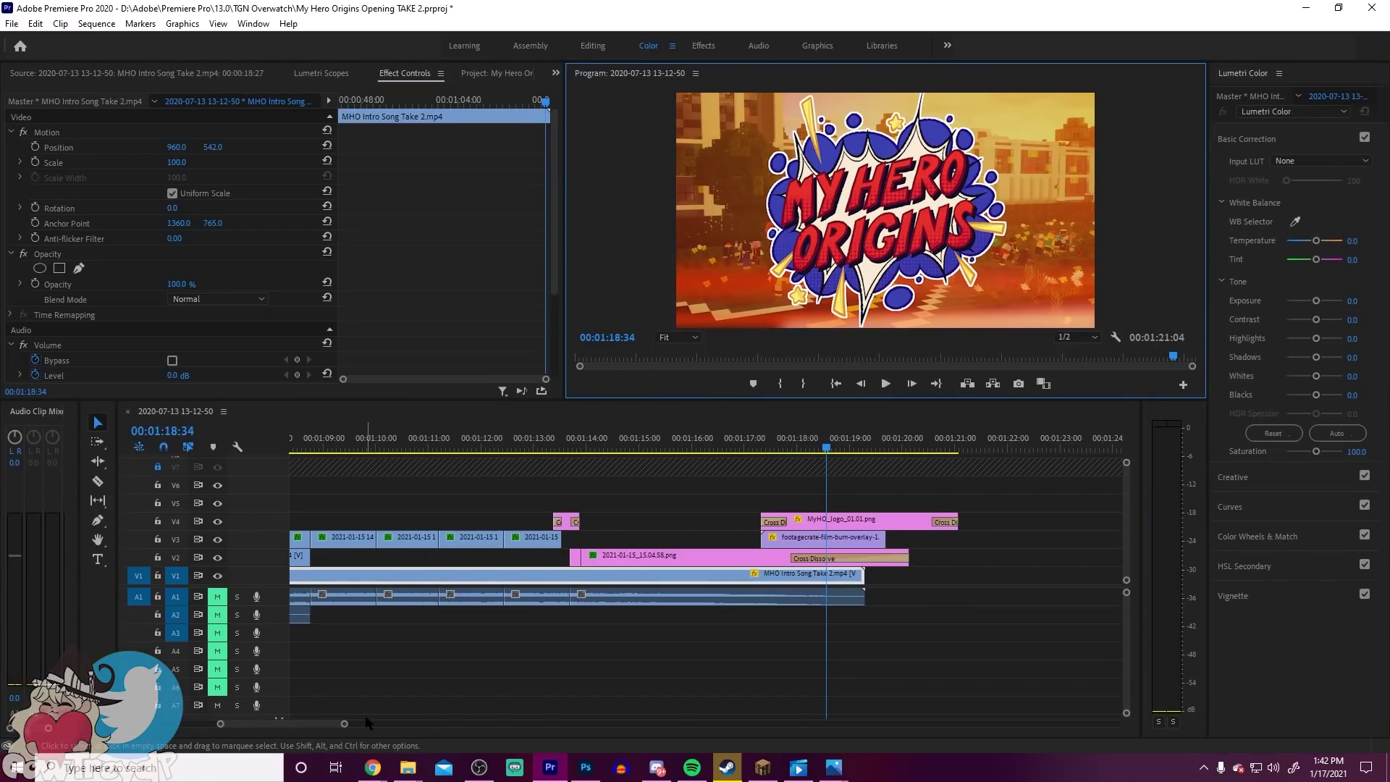
left_click_drag(344, 727, 552, 695)
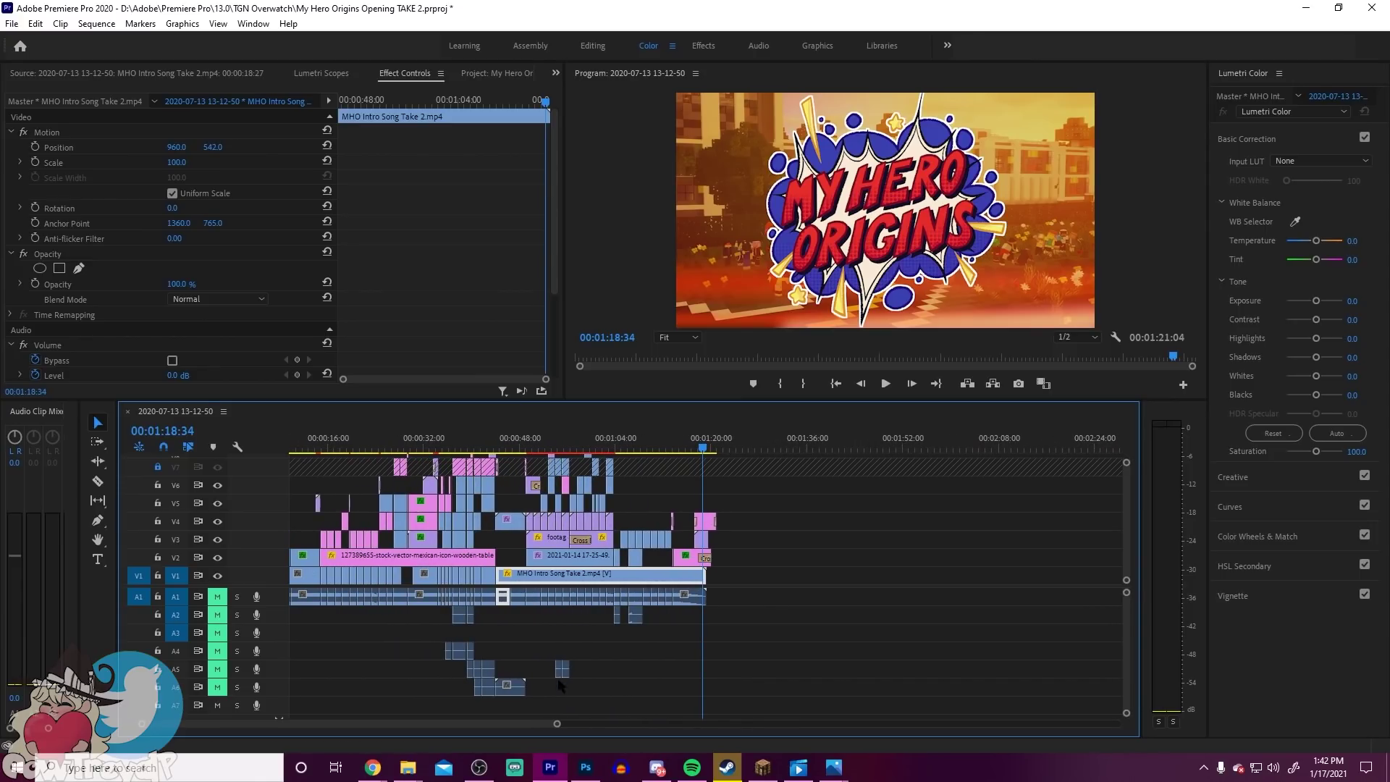
left_click(421, 447)
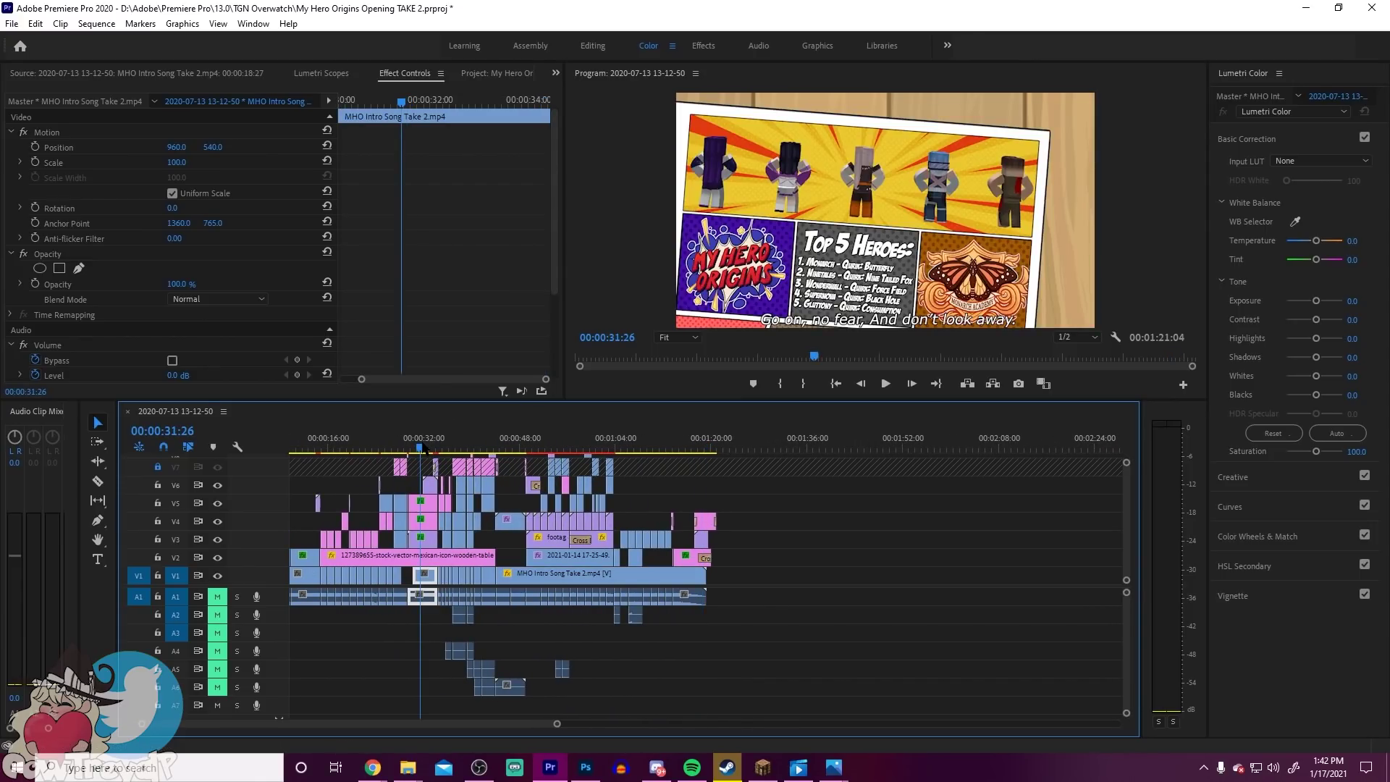
left_click(397, 449)
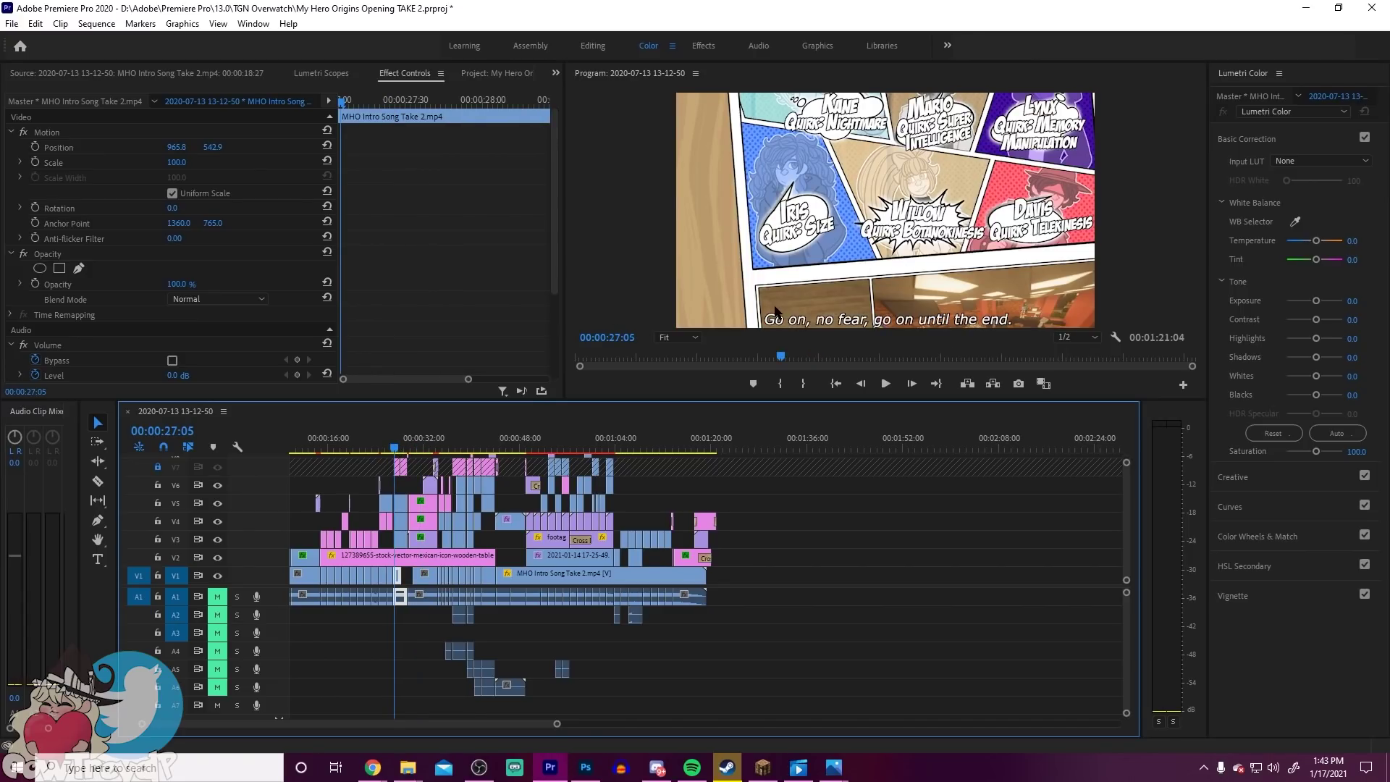
left_click(909, 385)
left_click(908, 386)
left_click(906, 385)
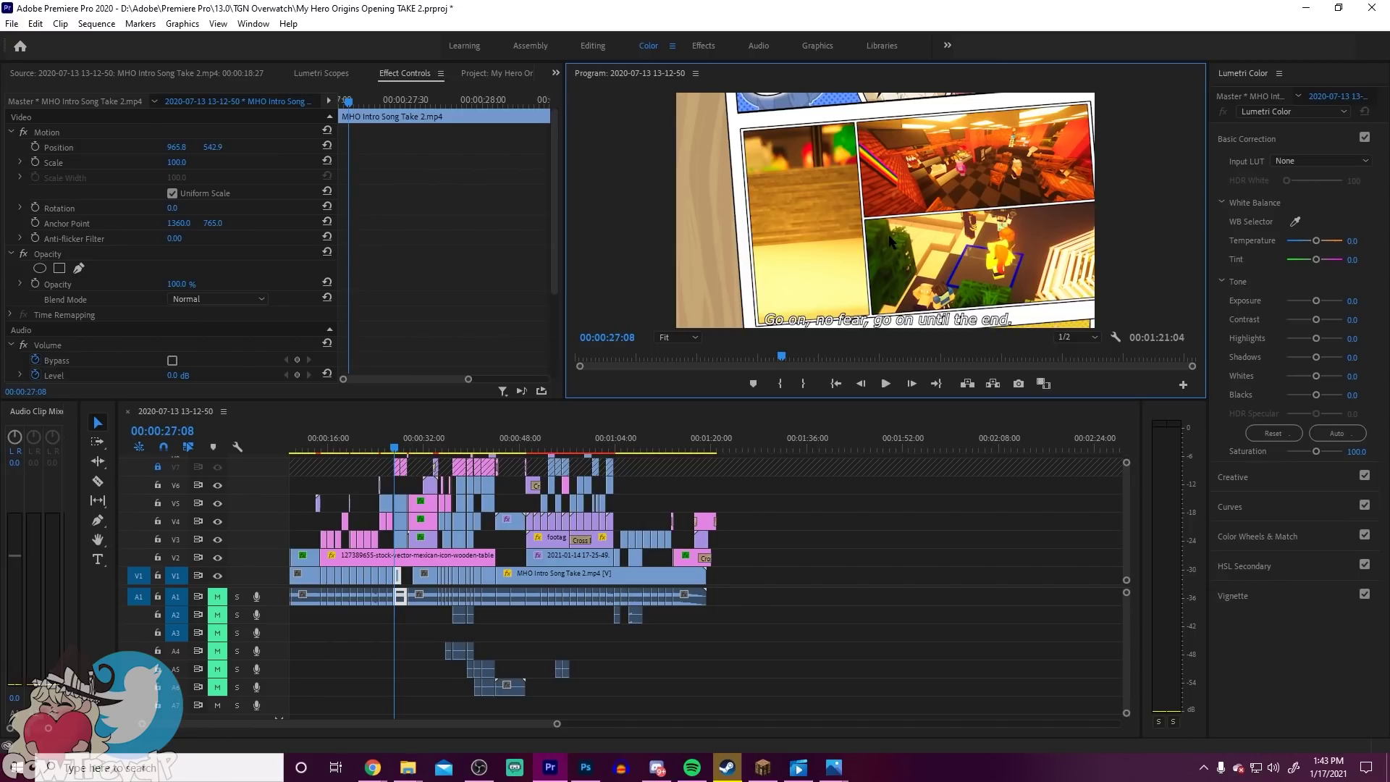
Step: Switch to Chrome and open the "MHO - Opening / Teaser" Google Docs document in a new tab
mouse_move(372, 768)
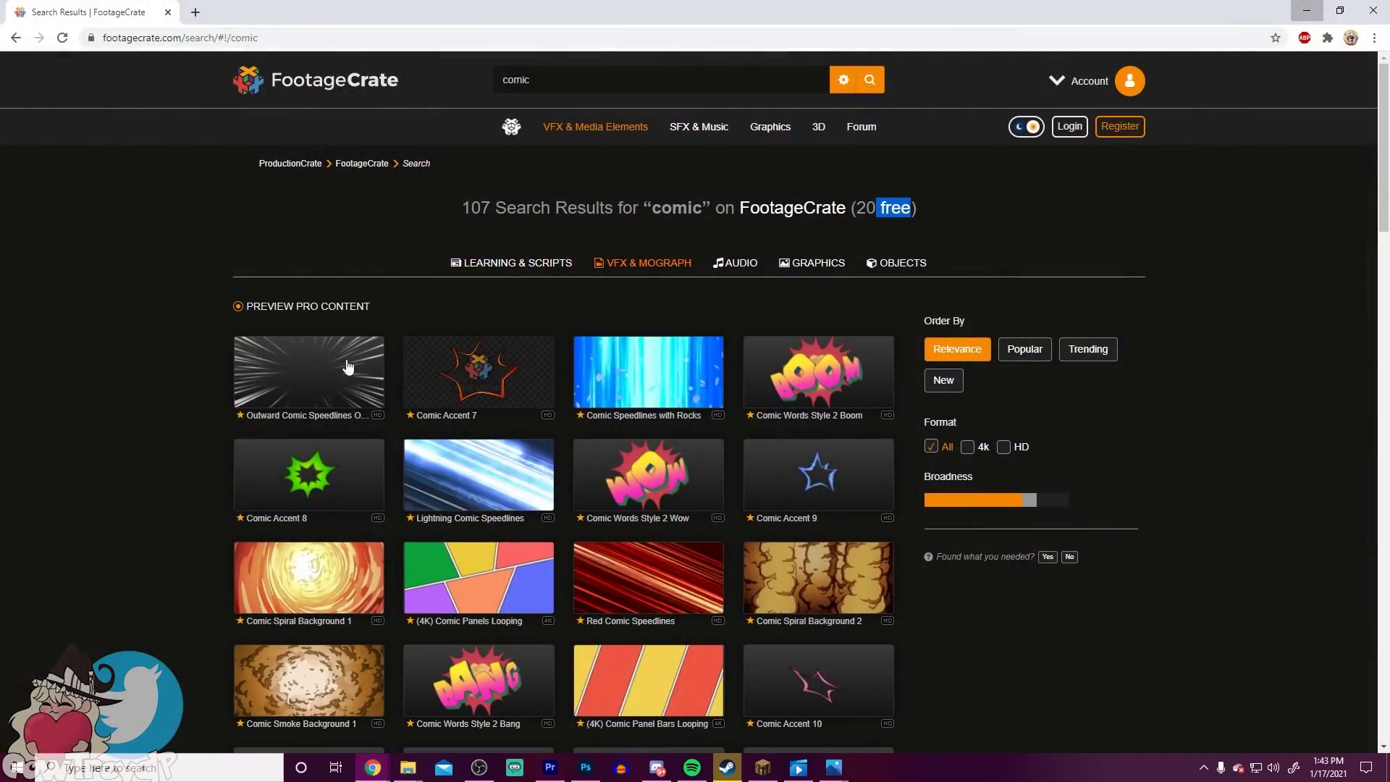
left_click(449, 706)
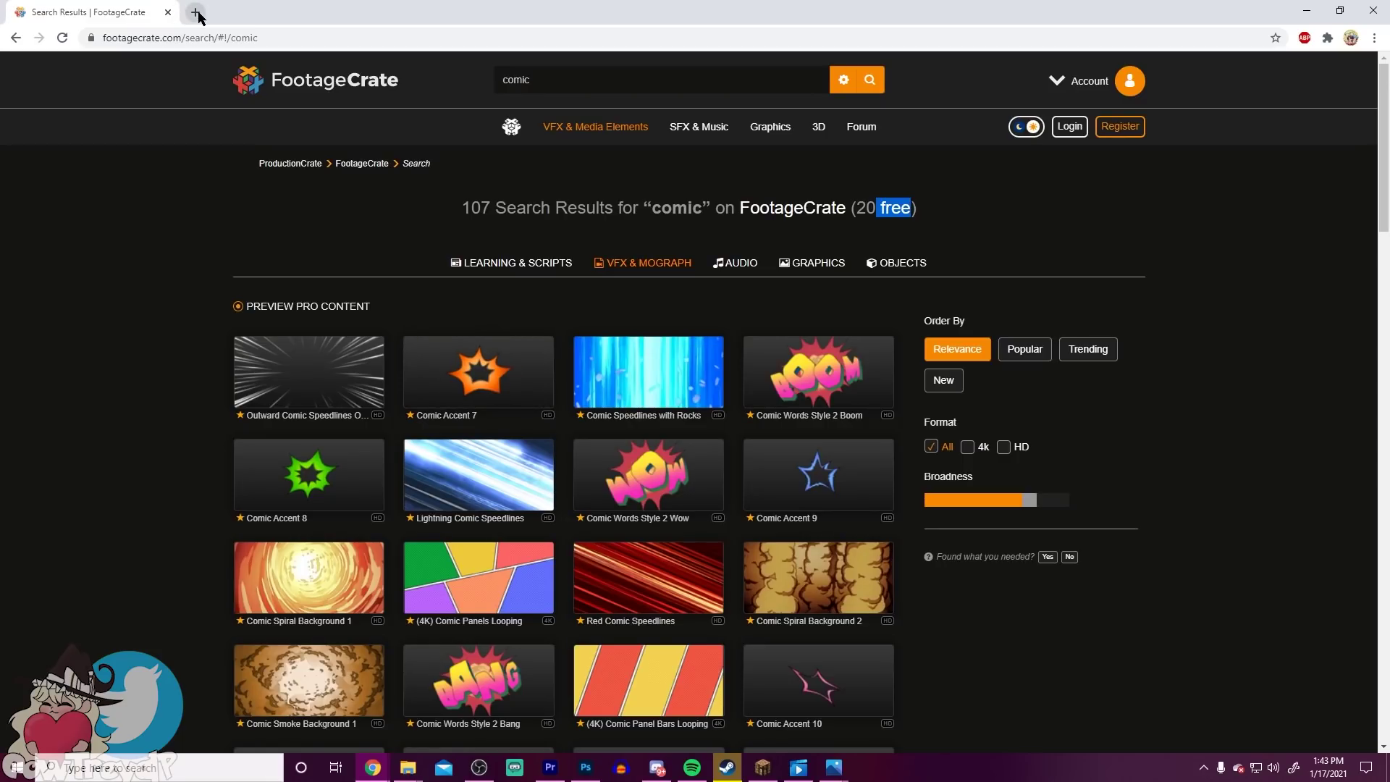
left_click(197, 13)
type("google drive")
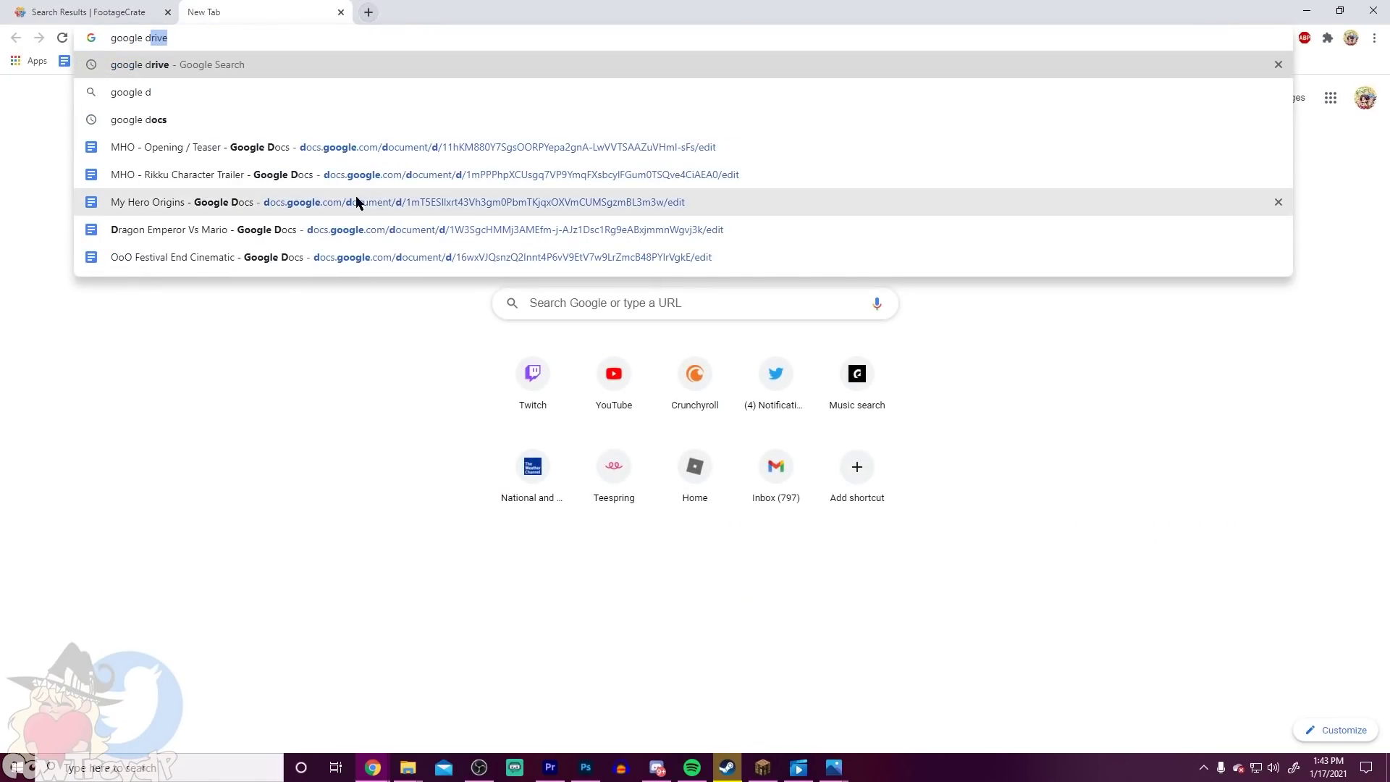
left_click(384, 148)
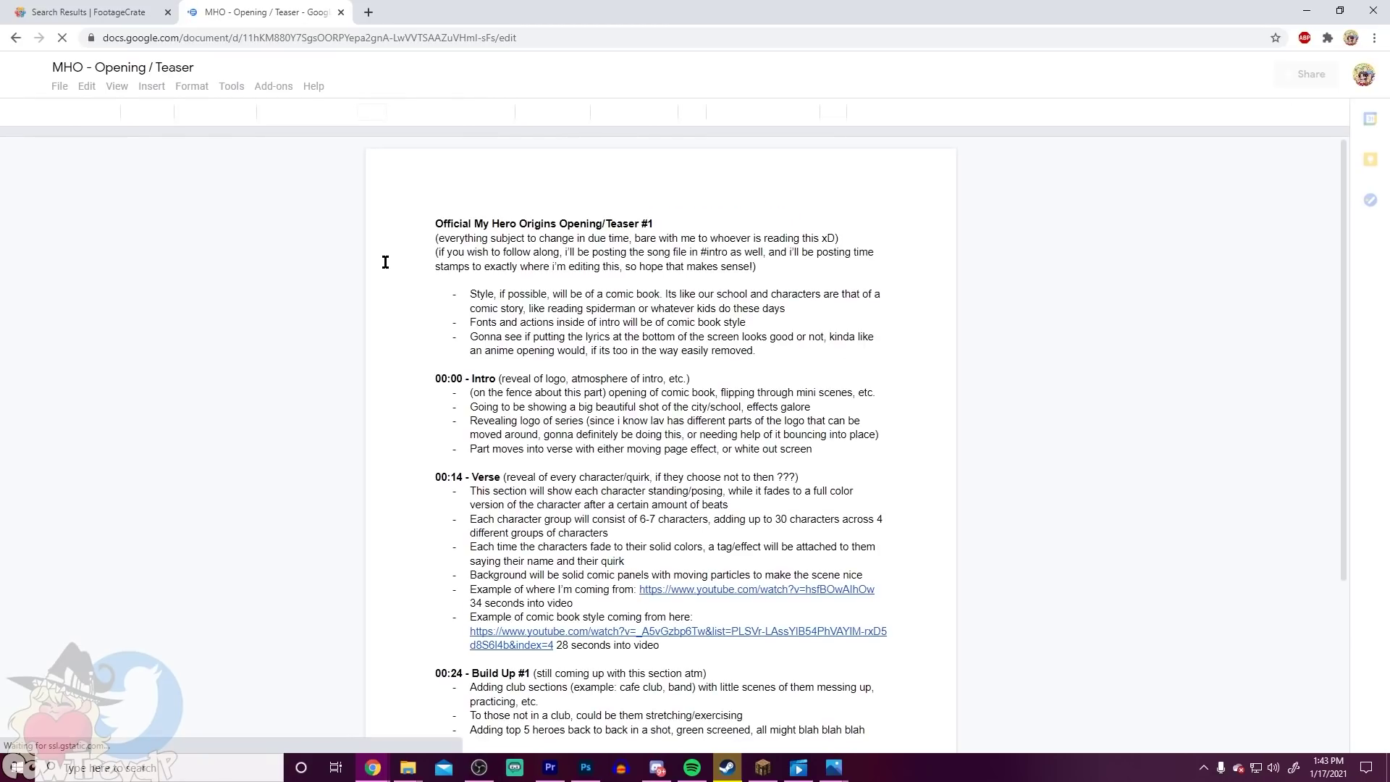
Step: Look through the opening's planning document, from the style notes to the General Idea section, and return to its beginning
scroll(765, 383, "down", 5)
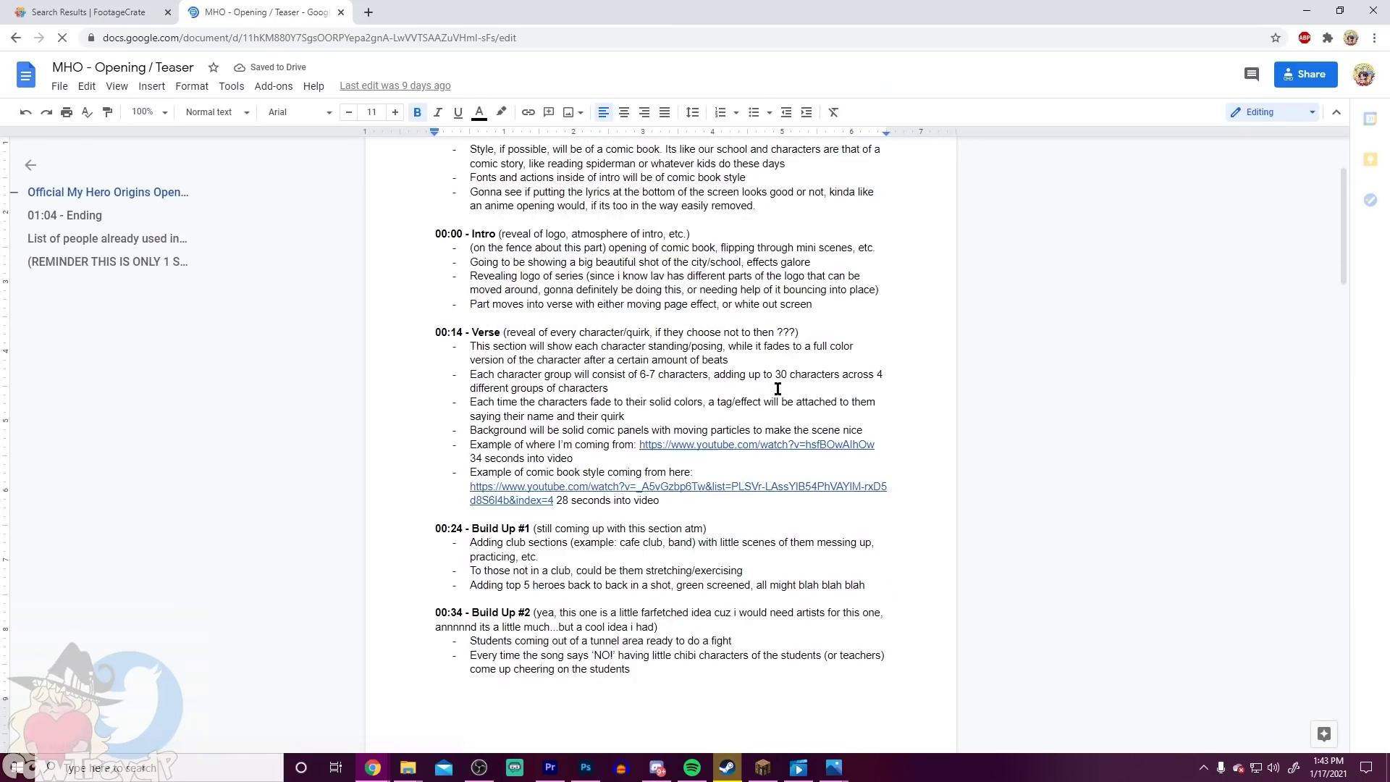
scroll(766, 383, "down", 8)
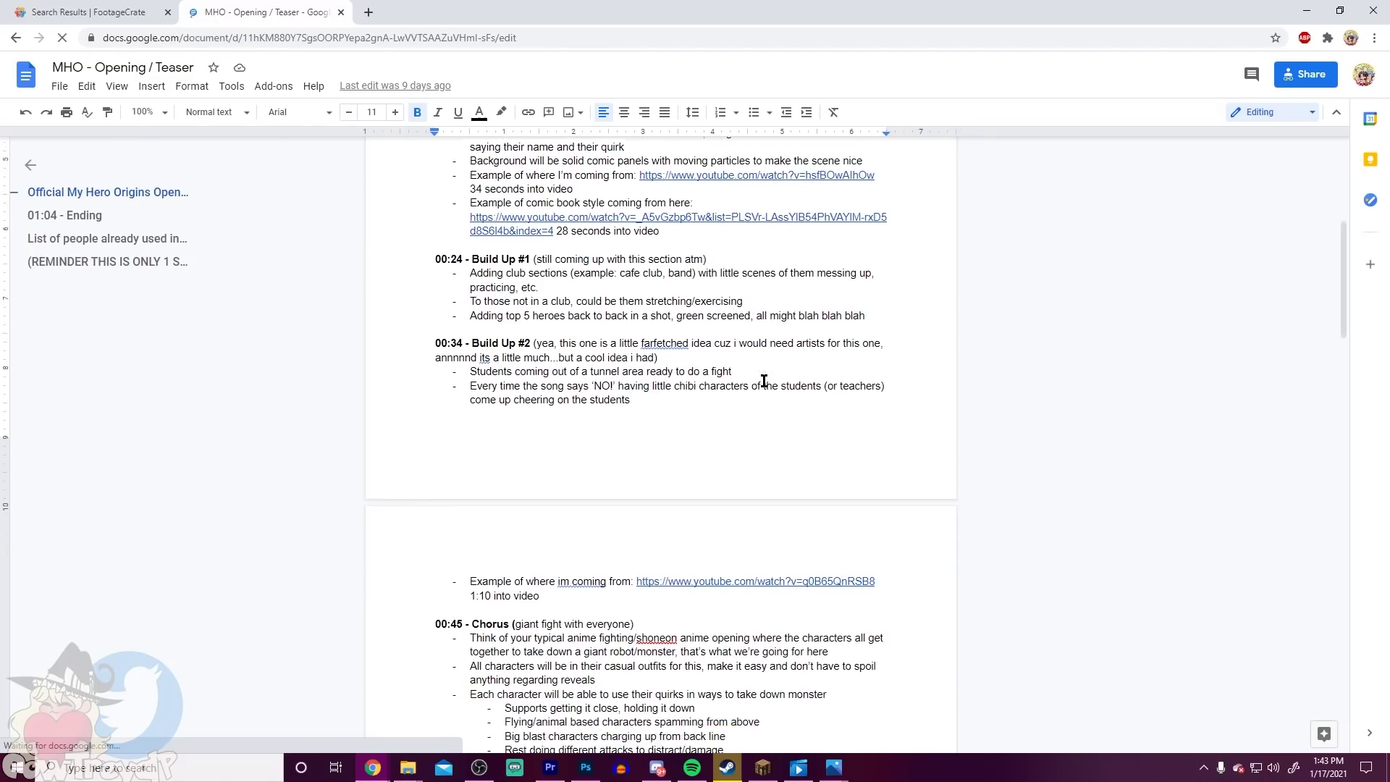
scroll(764, 379, "down", 12)
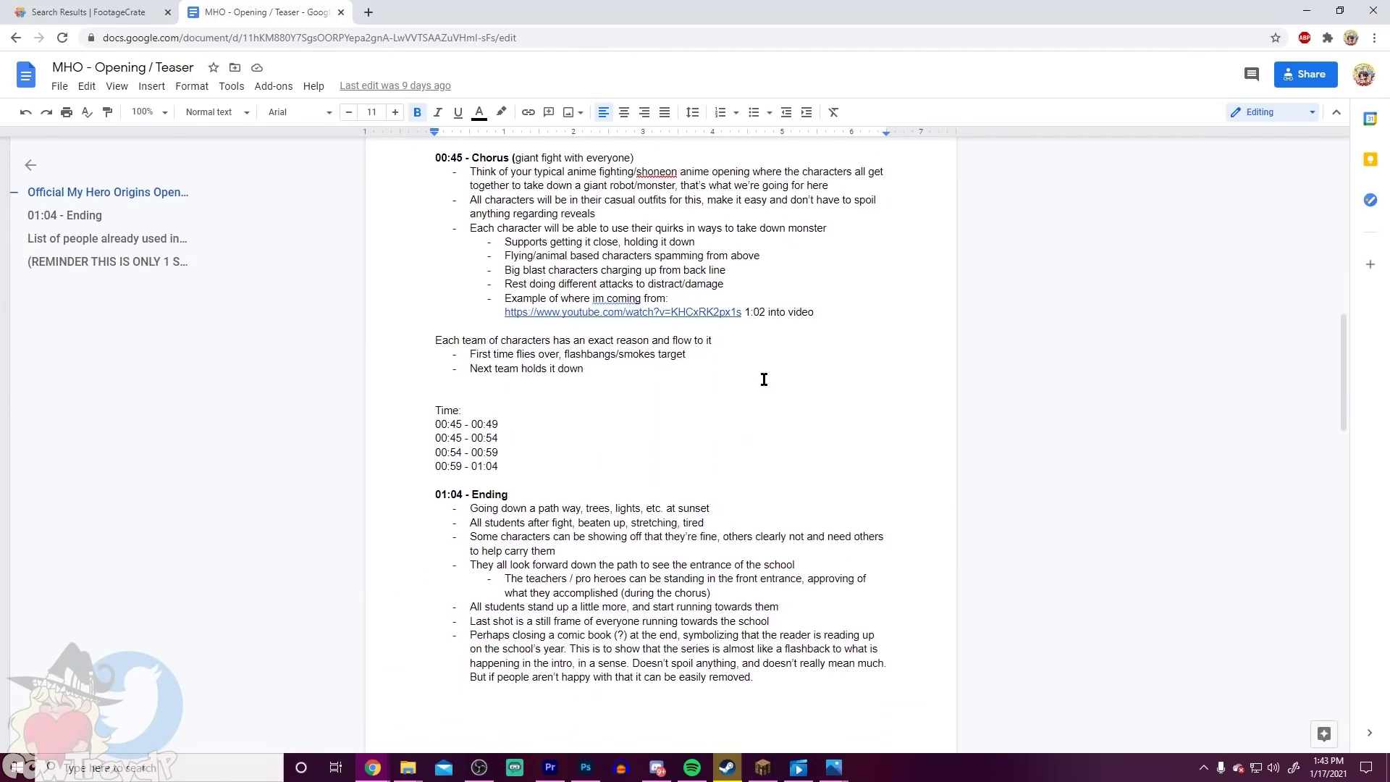
scroll(764, 377, "down", 20)
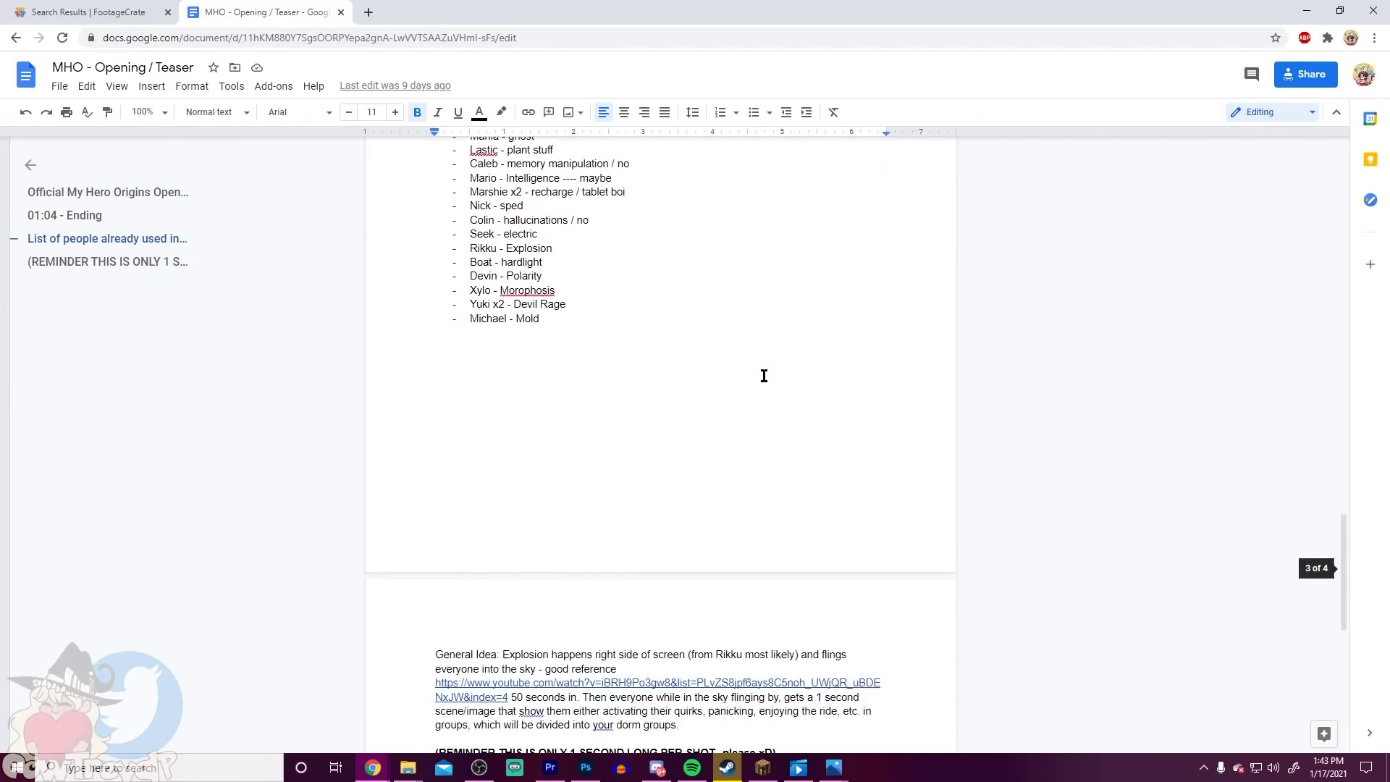
scroll(763, 375, "down", 4)
scroll(763, 373, "up", 15)
scroll(762, 372, "up", 15)
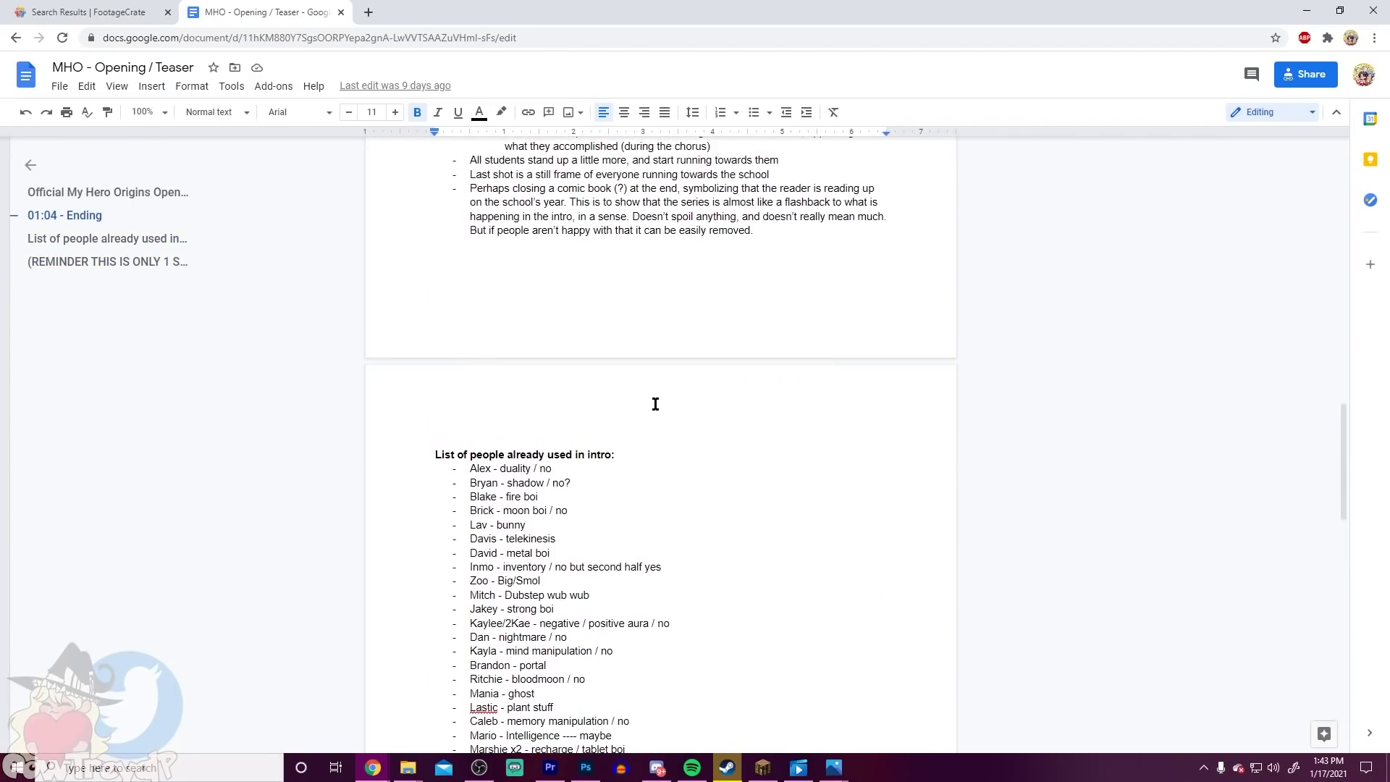
scroll(641, 401, "up", 10)
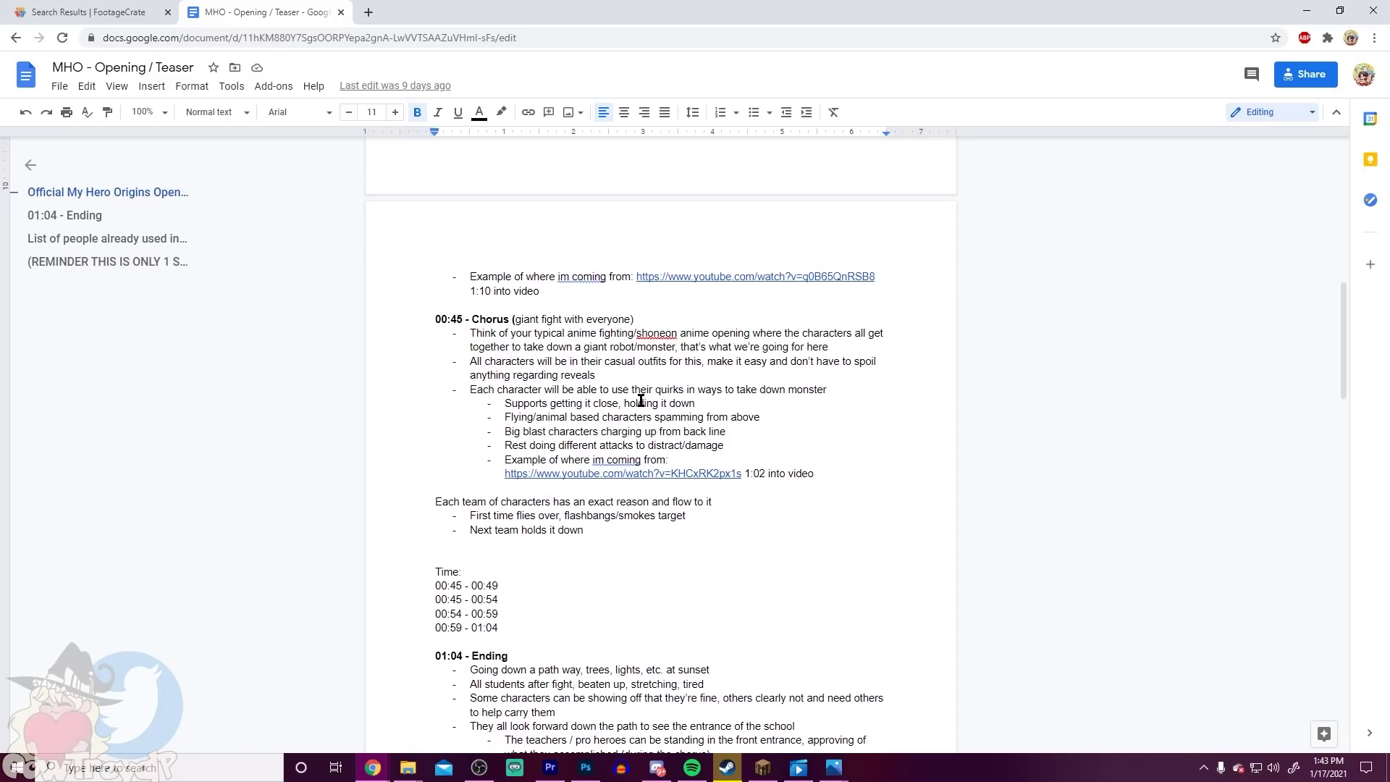
scroll(642, 400, "up", 7)
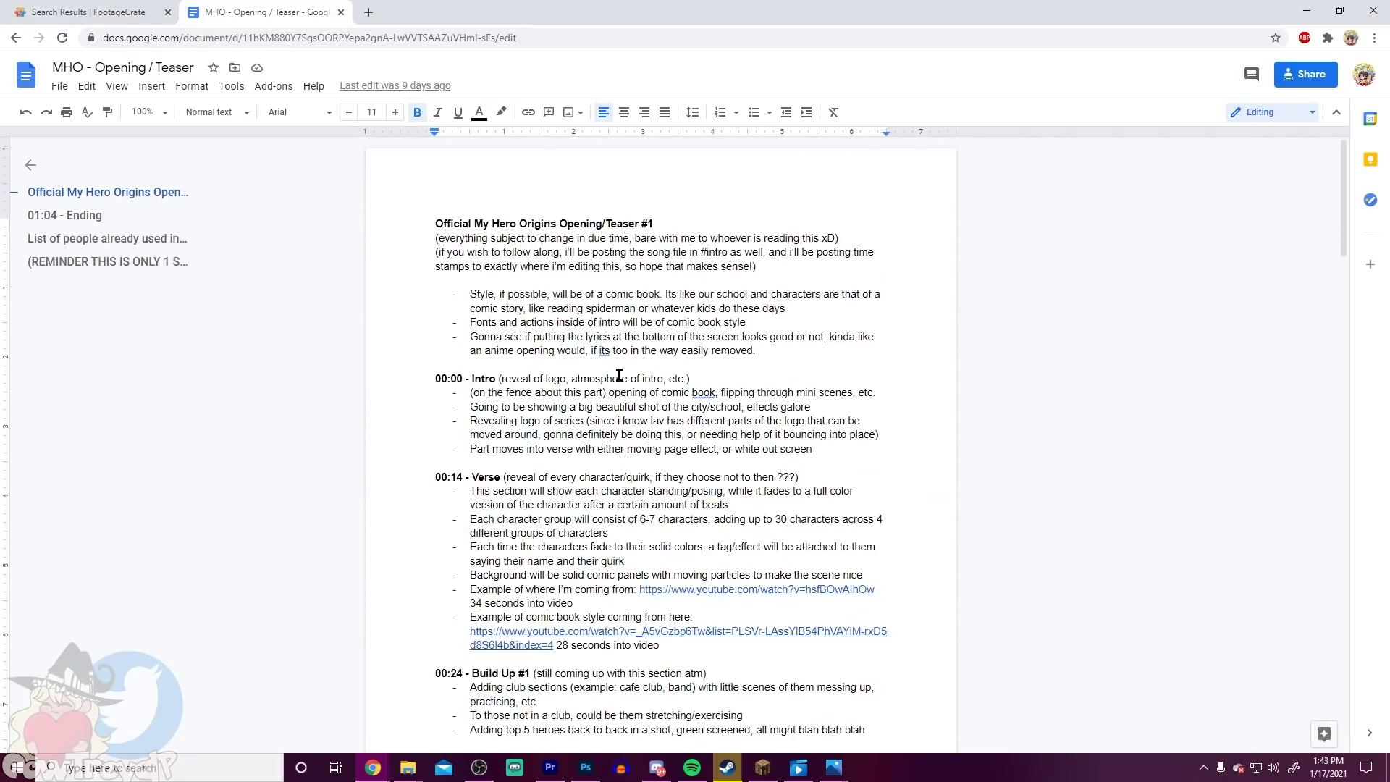
Step: Review the 00:45 Chorus and 01:04 Ending sections of the plan, then return to the document's heading
scroll(507, 326, "down", 17)
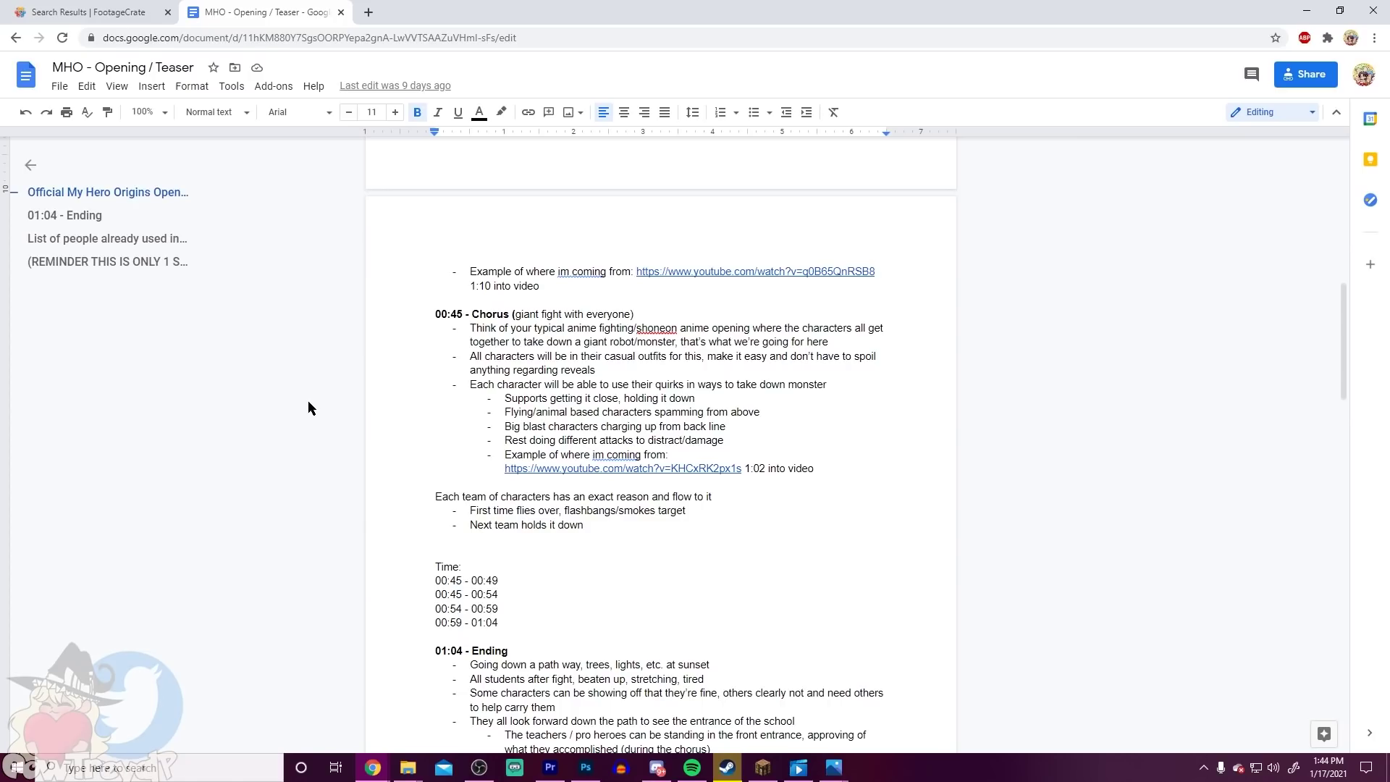
mouse_move(762, 773)
scroll(485, 536, "down", 2)
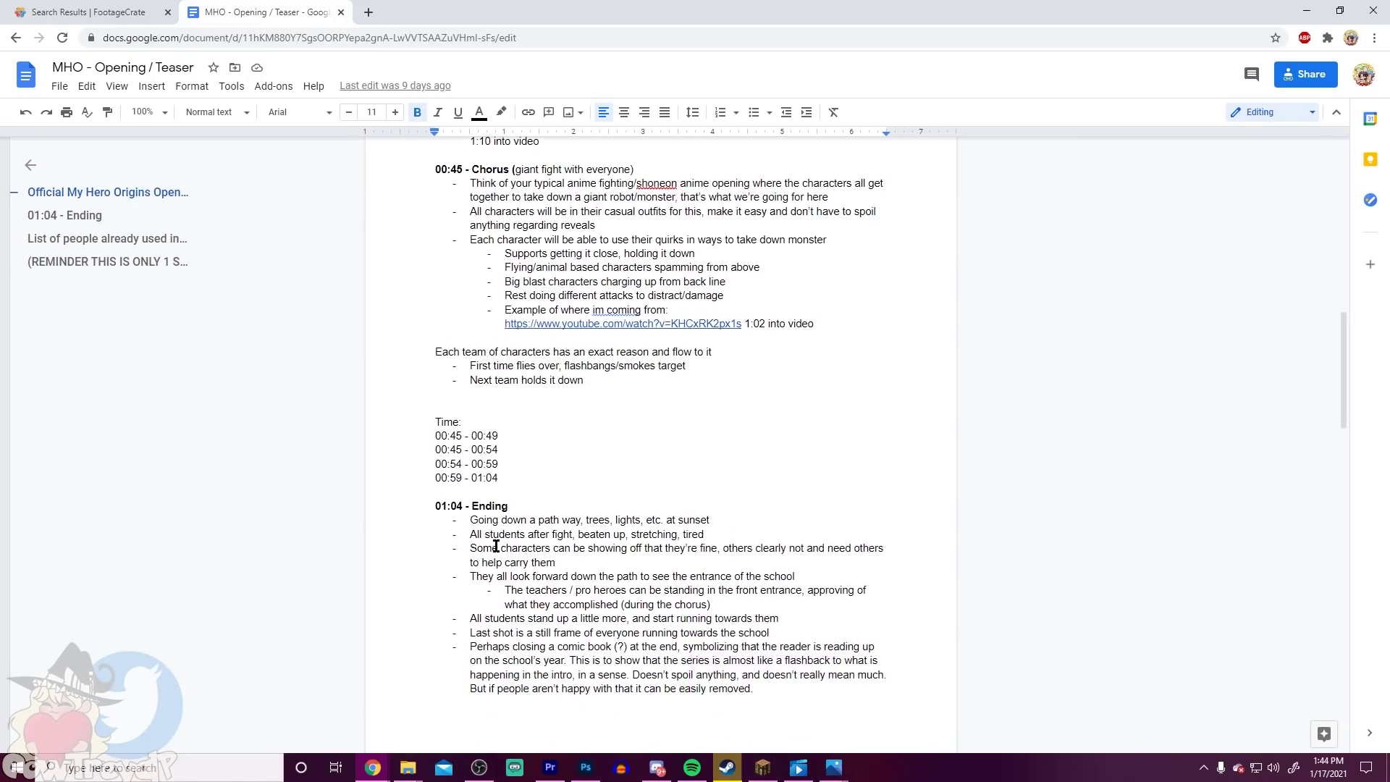
scroll(491, 542, "up", 5)
scroll(491, 550, "up", 7)
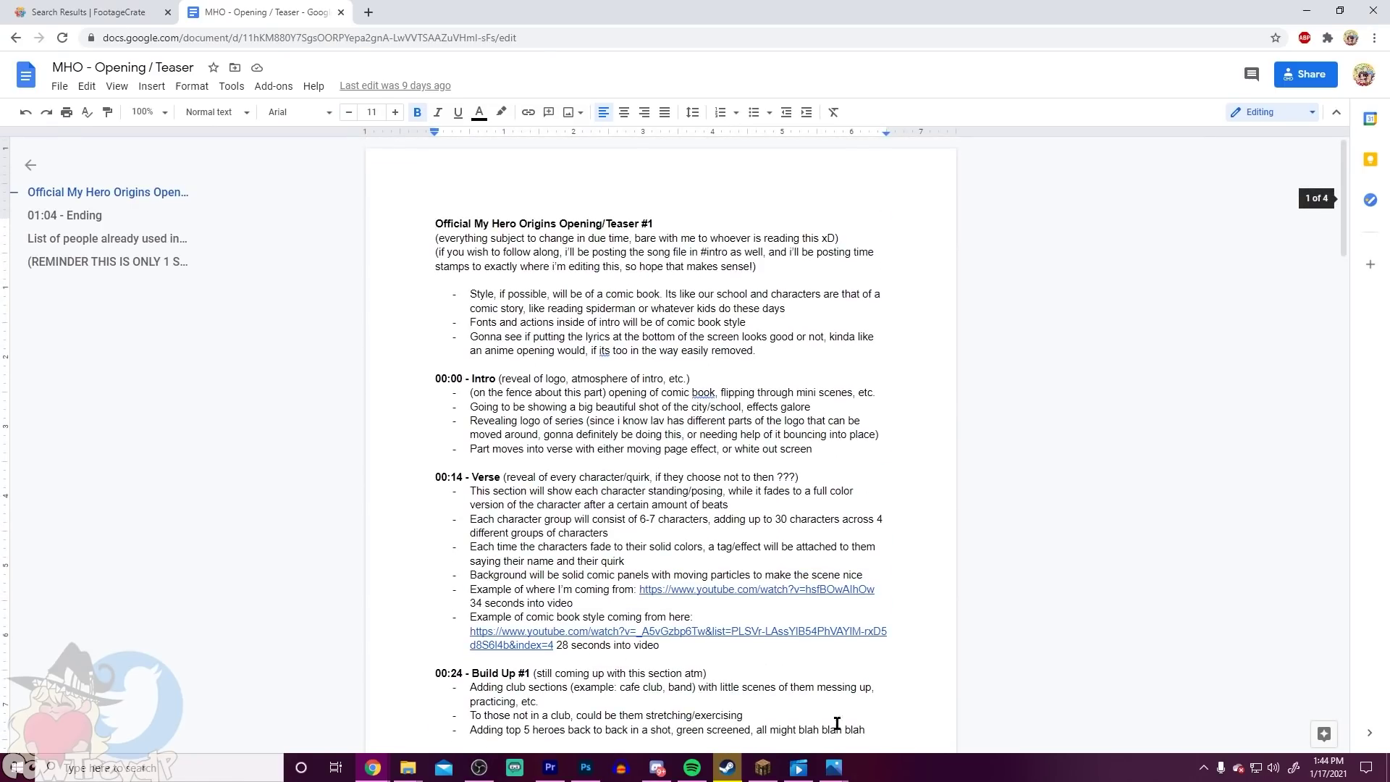
Step: Switch to Minecraft in full screen, close the Blockbuster inventory and hide the HUD to show the witch-hat models on the pier
left_click(763, 768)
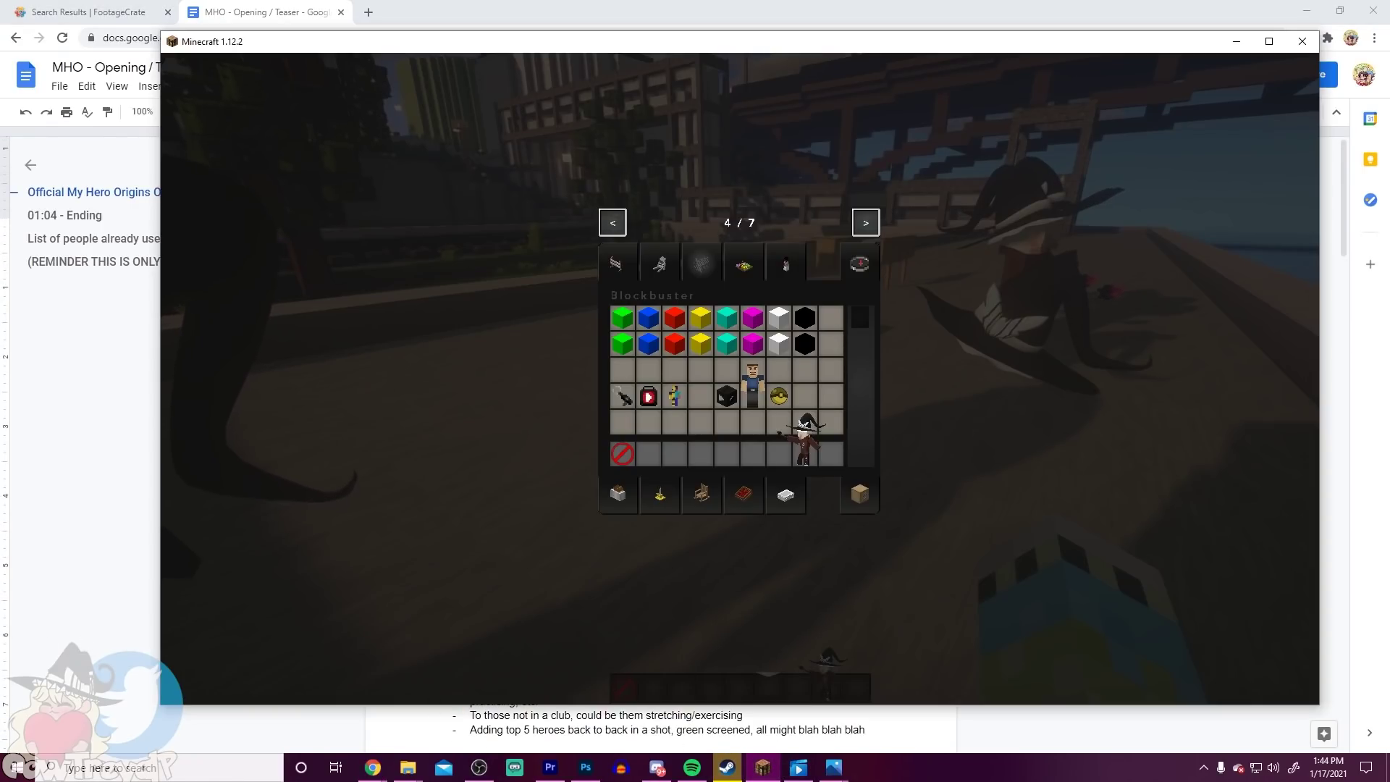
key("F11")
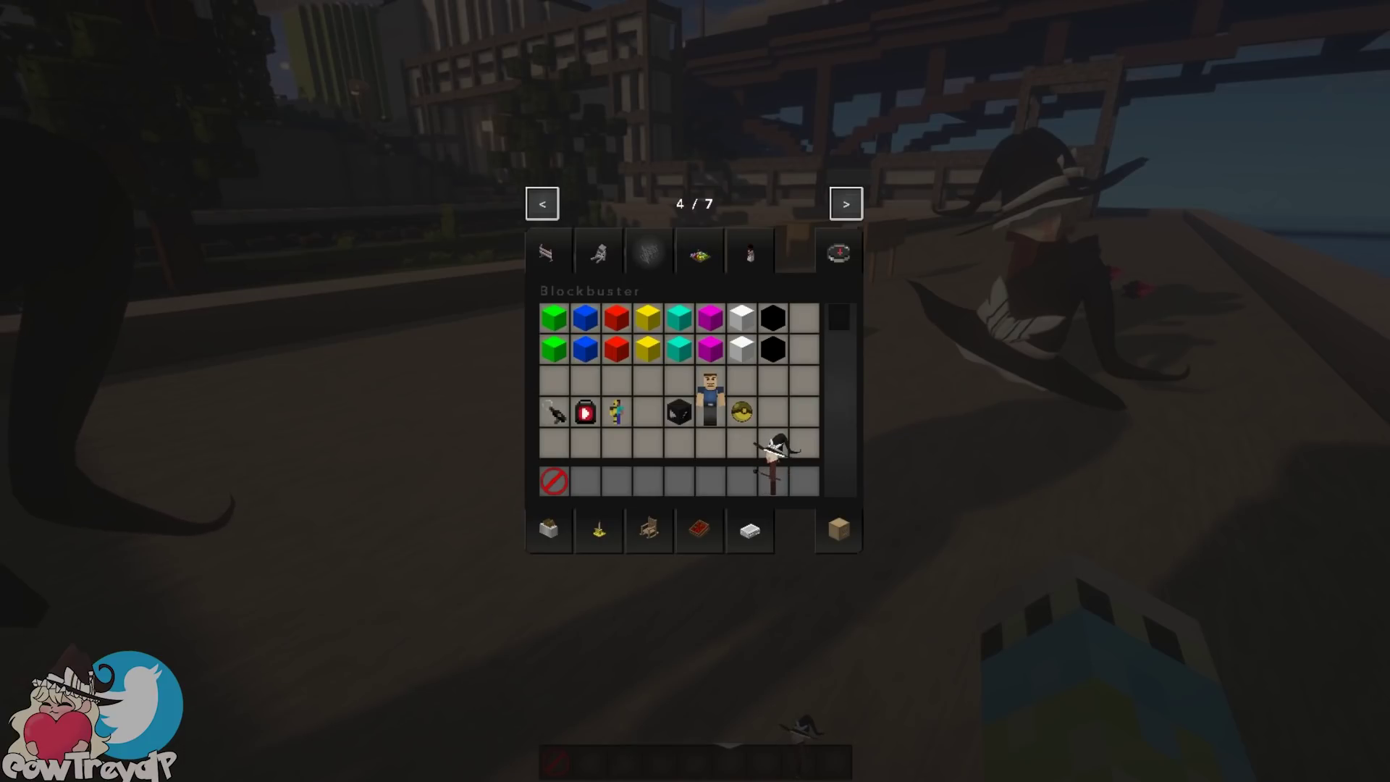
key("e")
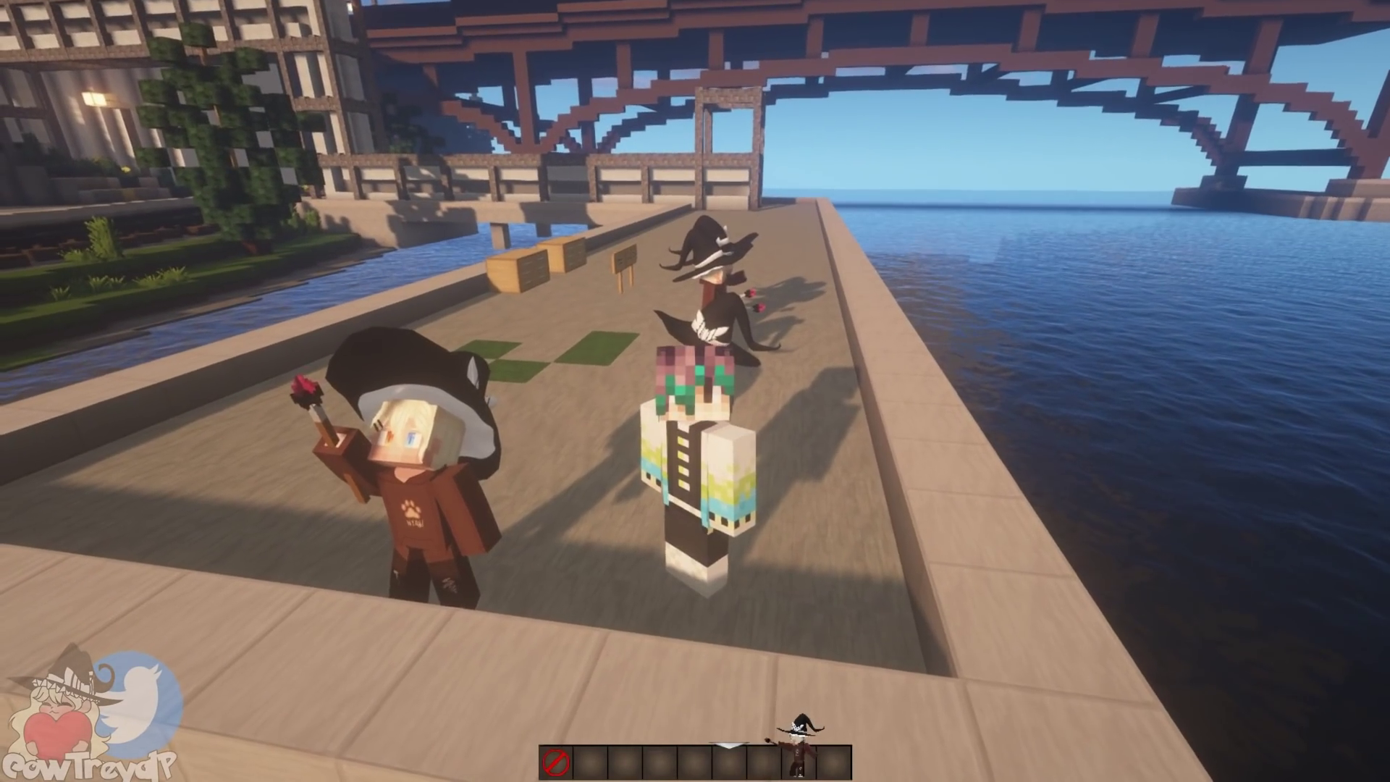
key("F1")
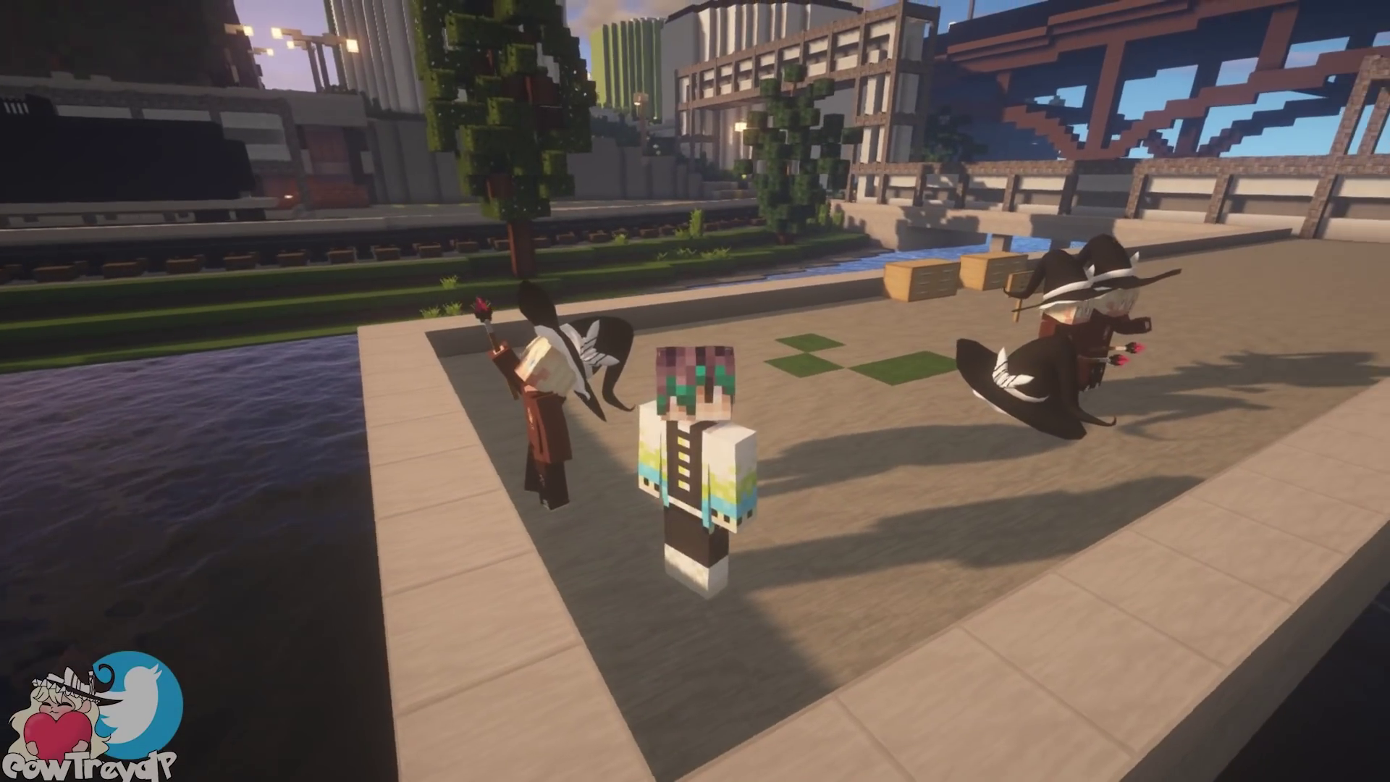